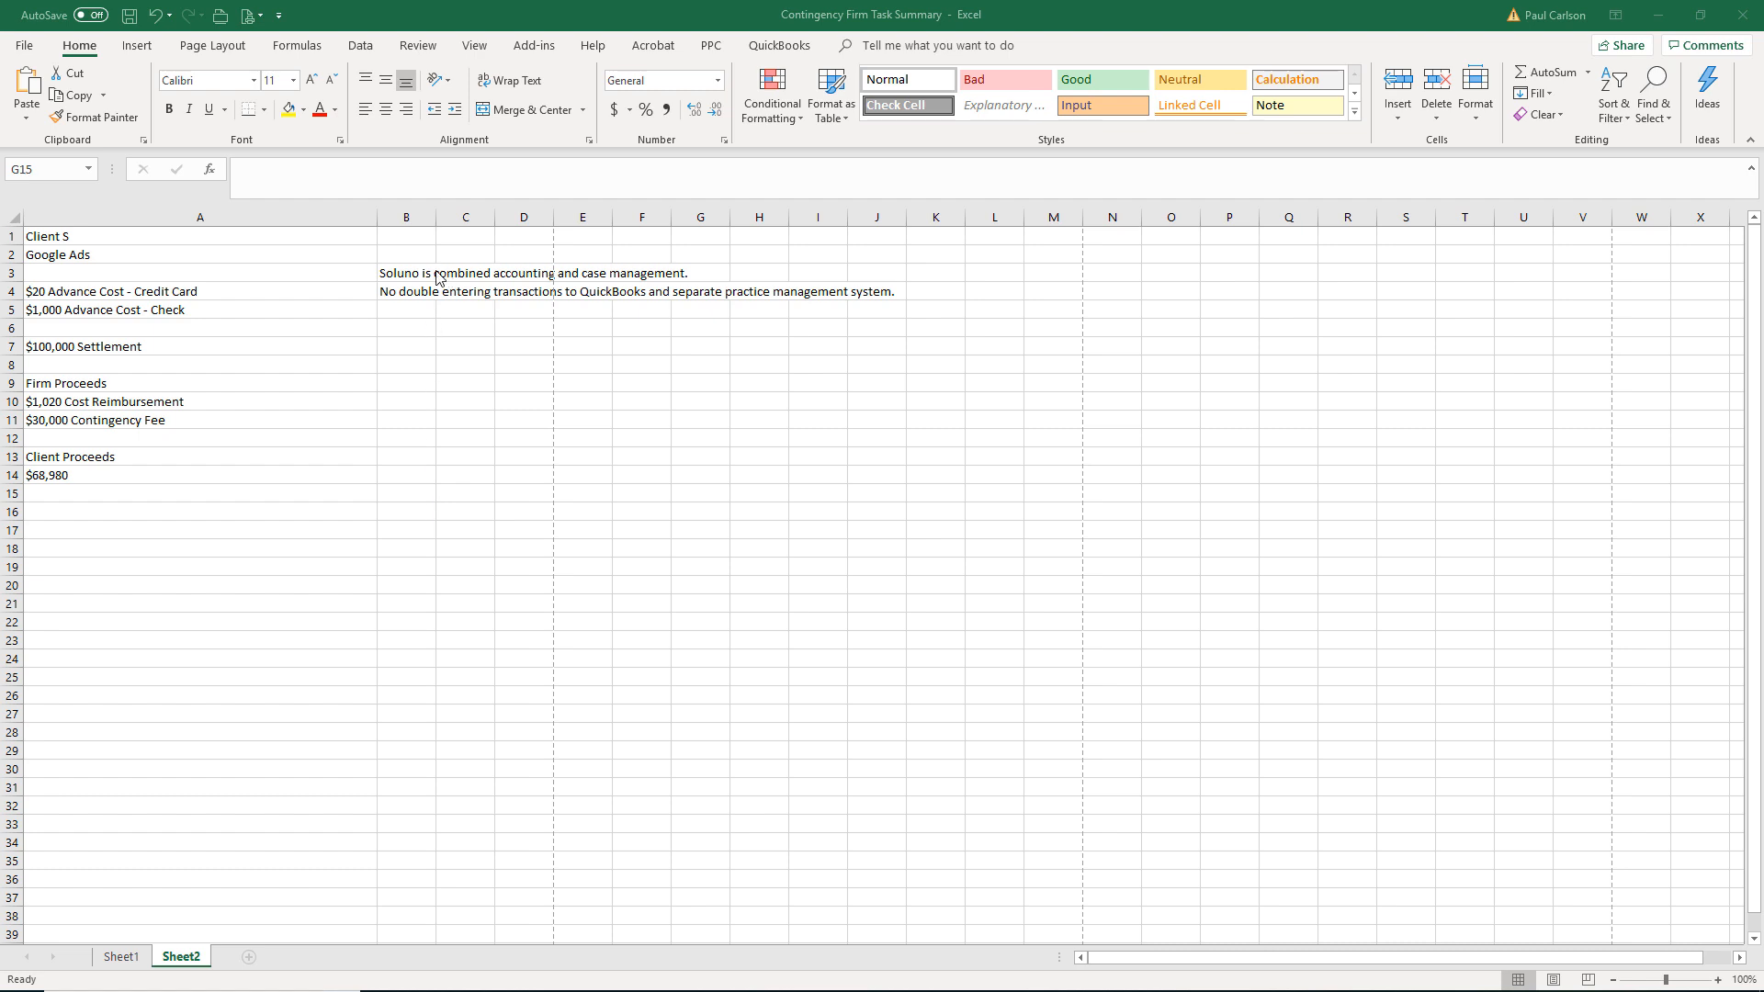
pyautogui.click(400, 270)
pyautogui.click(385, 272)
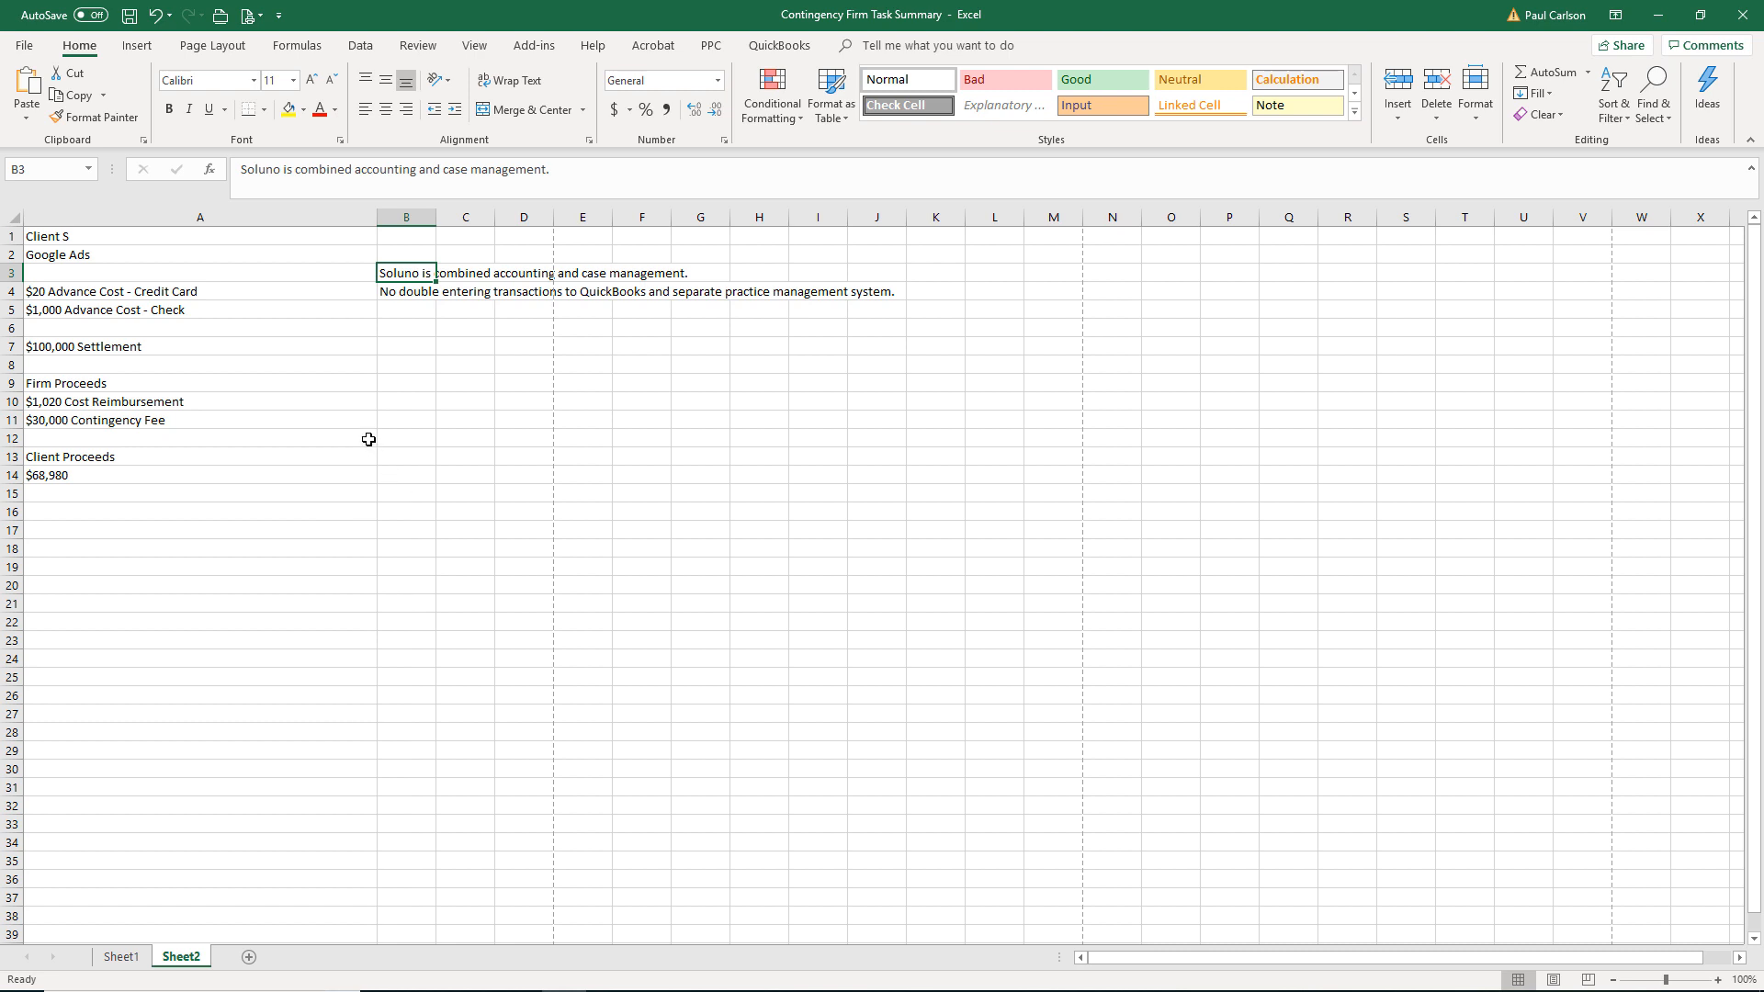
pyautogui.click(398, 421)
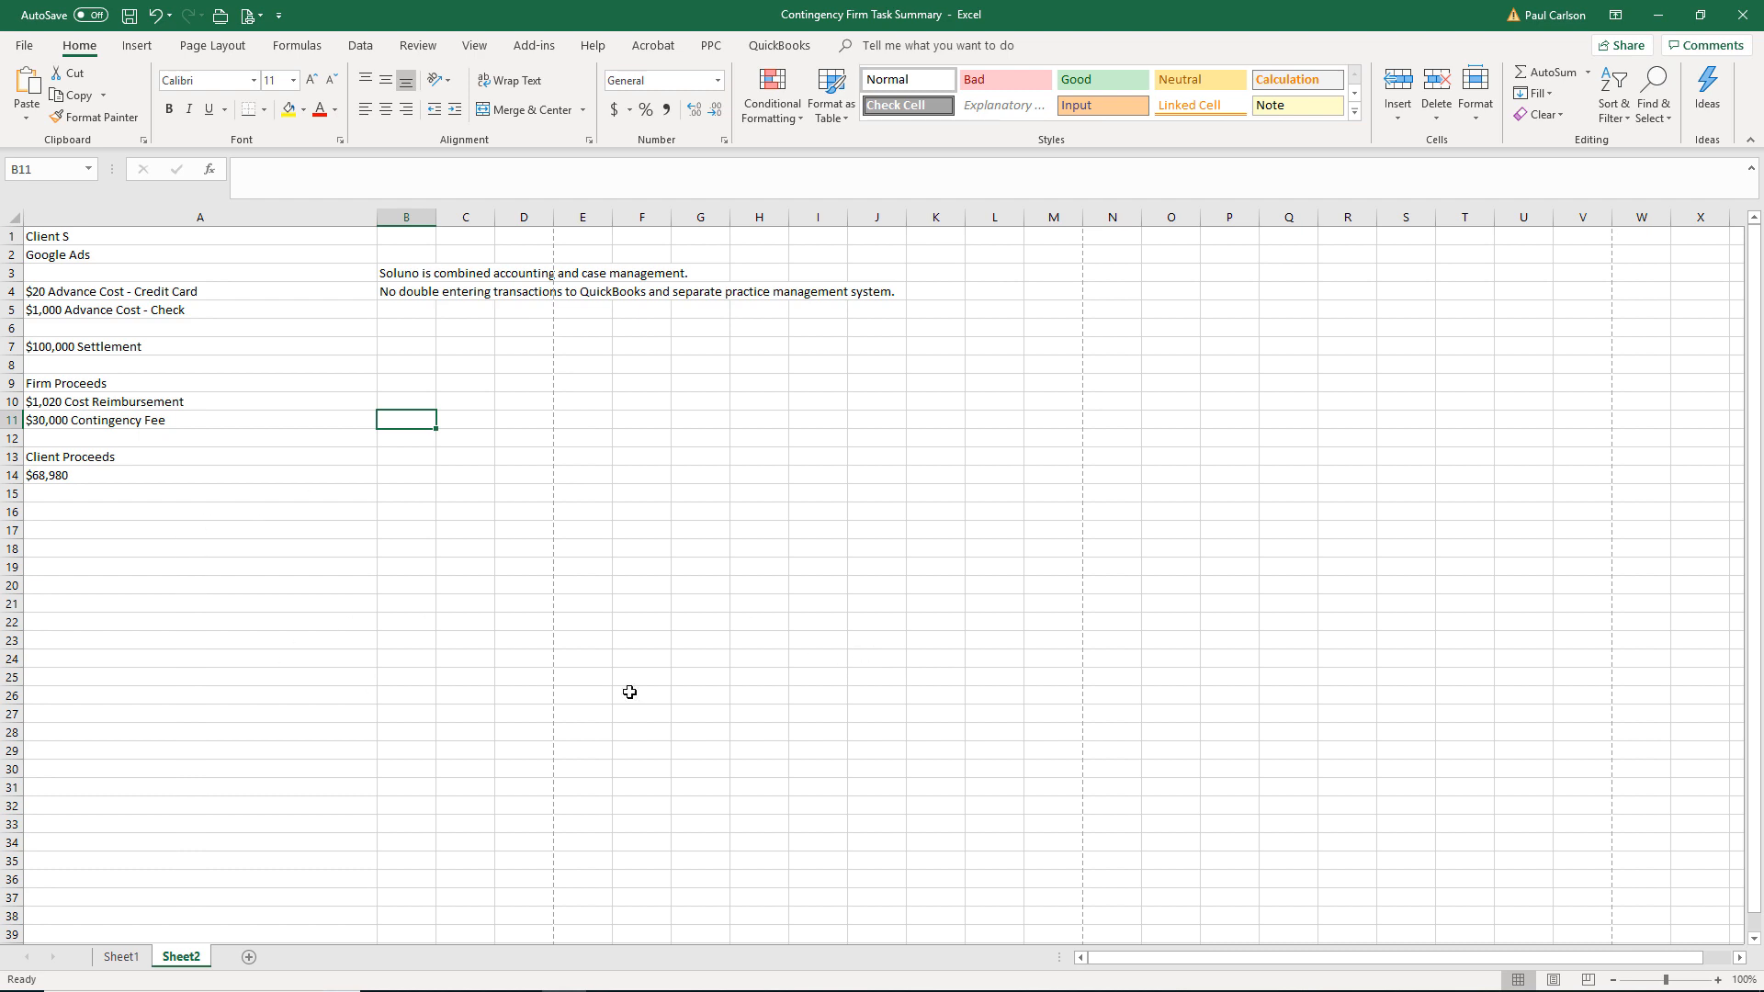
# - Switch to Soluno in the browser and run the ven+t+o vendor view for the Owner Draws contact
pyautogui.click(429, 991)
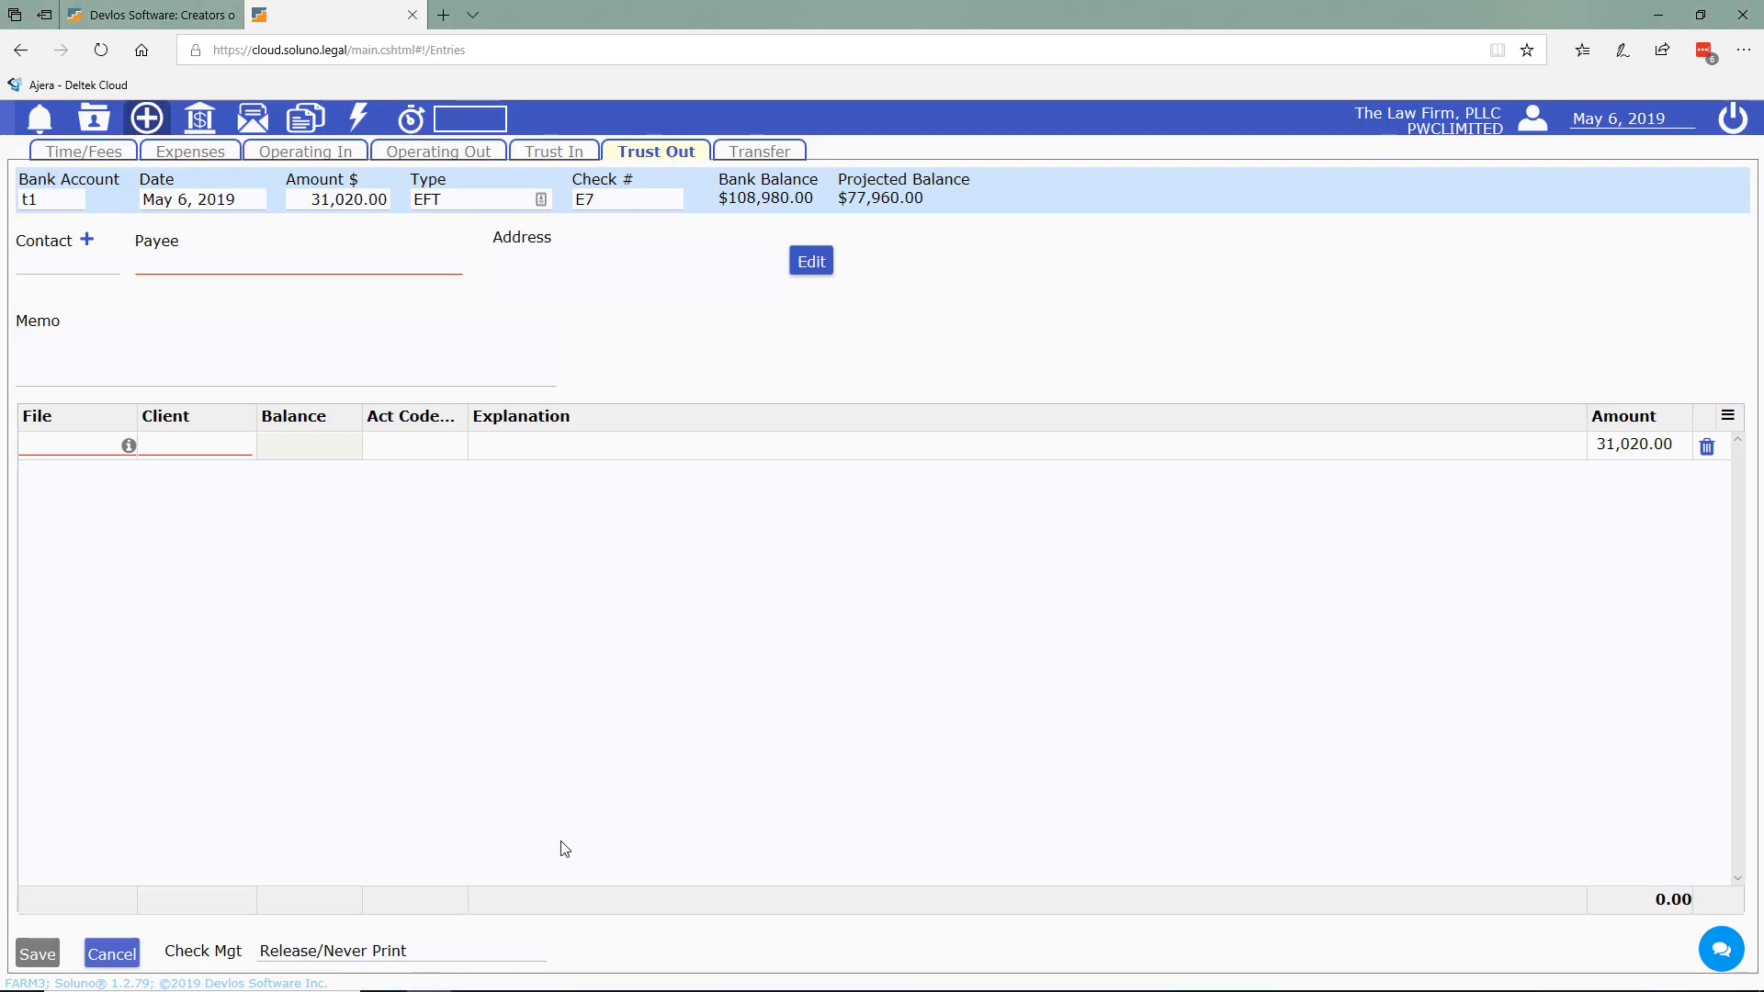
pyautogui.click(94, 118)
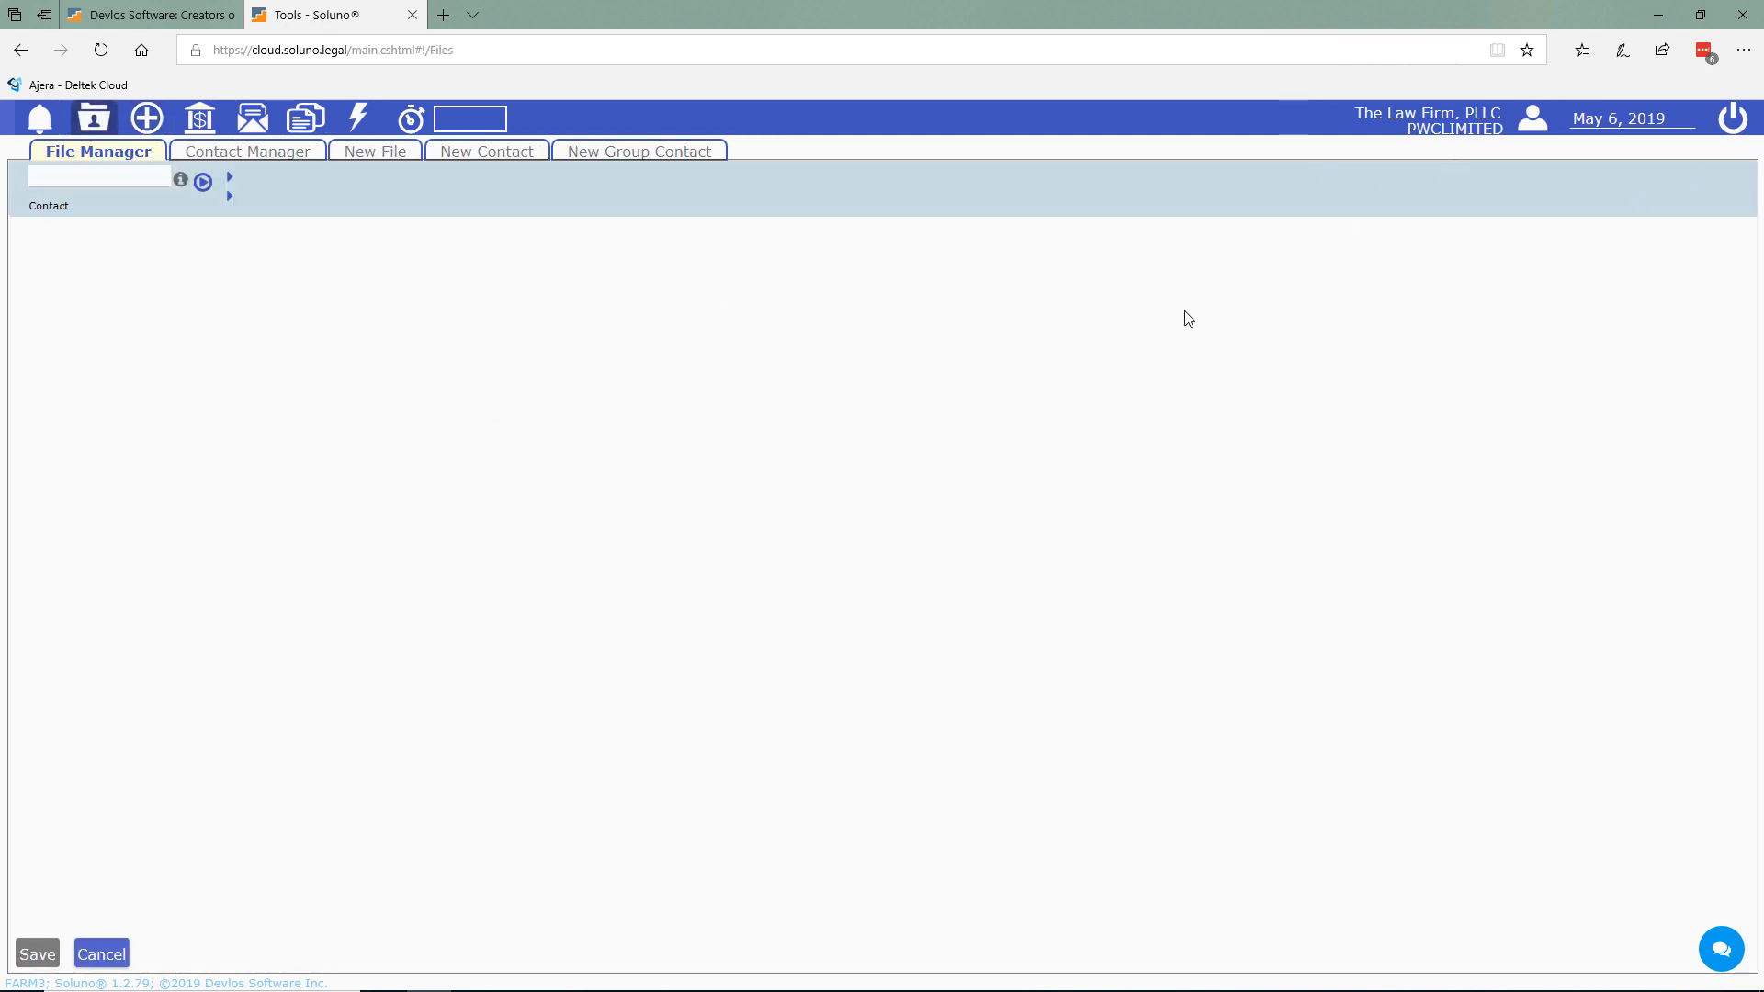
pyautogui.click(235, 157)
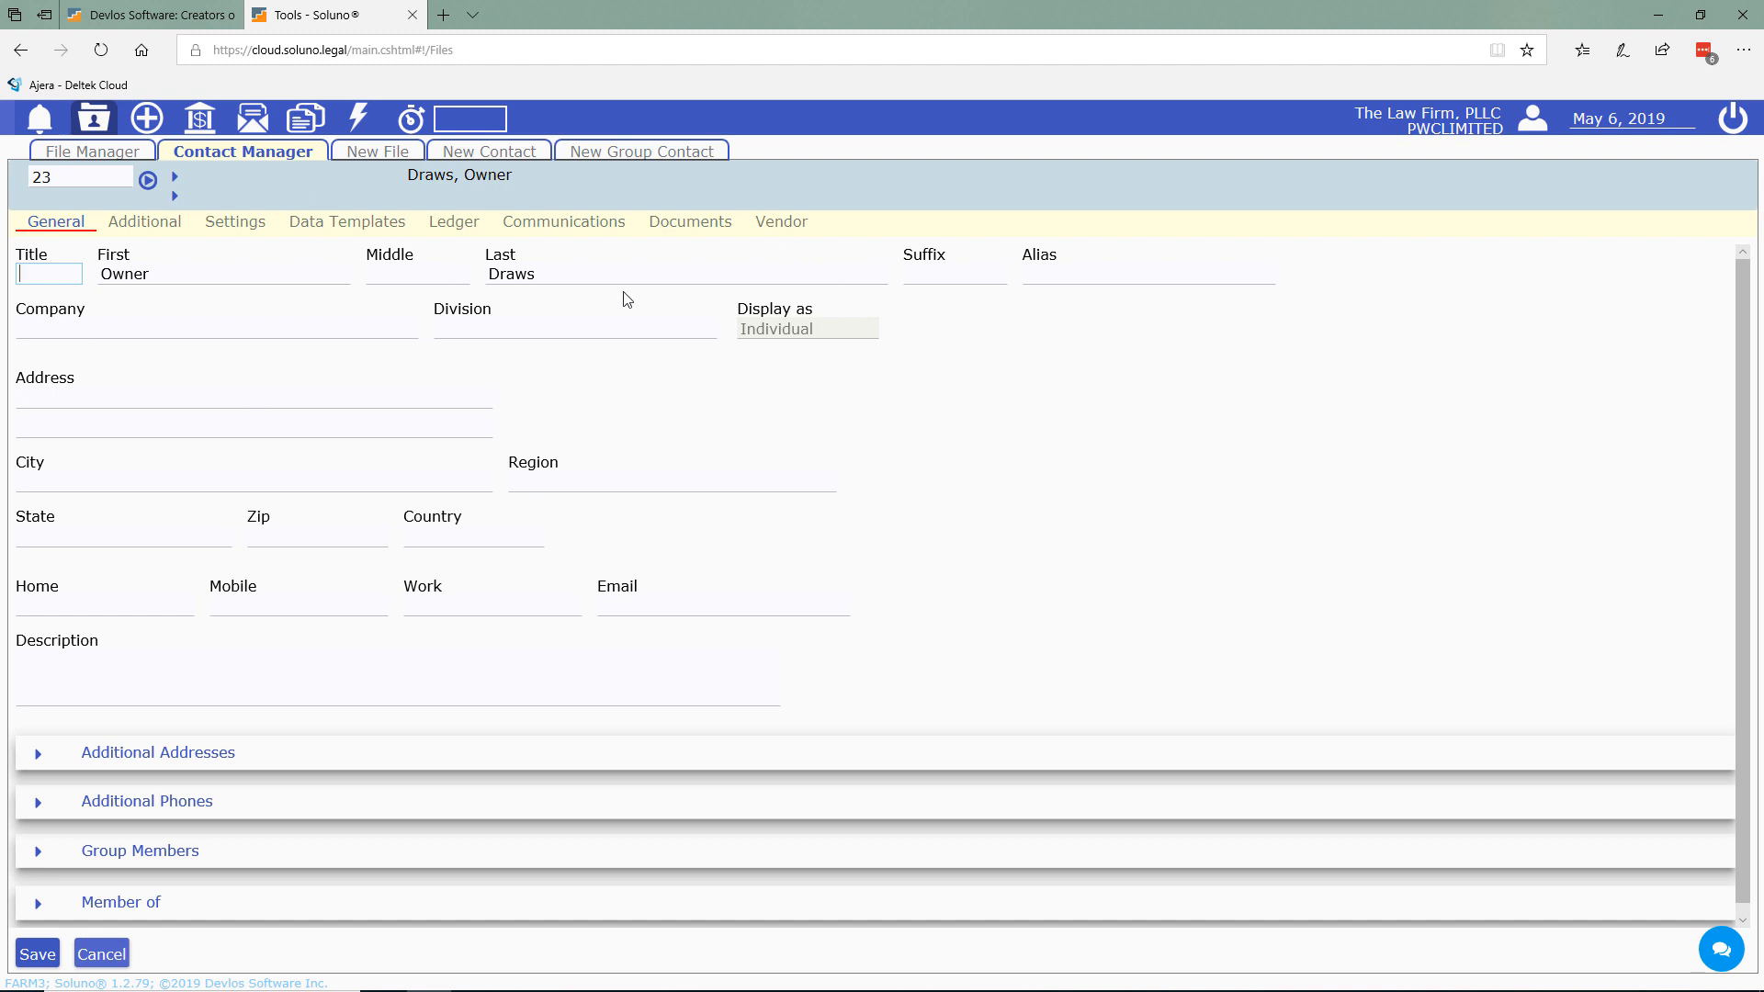
pyautogui.click(786, 221)
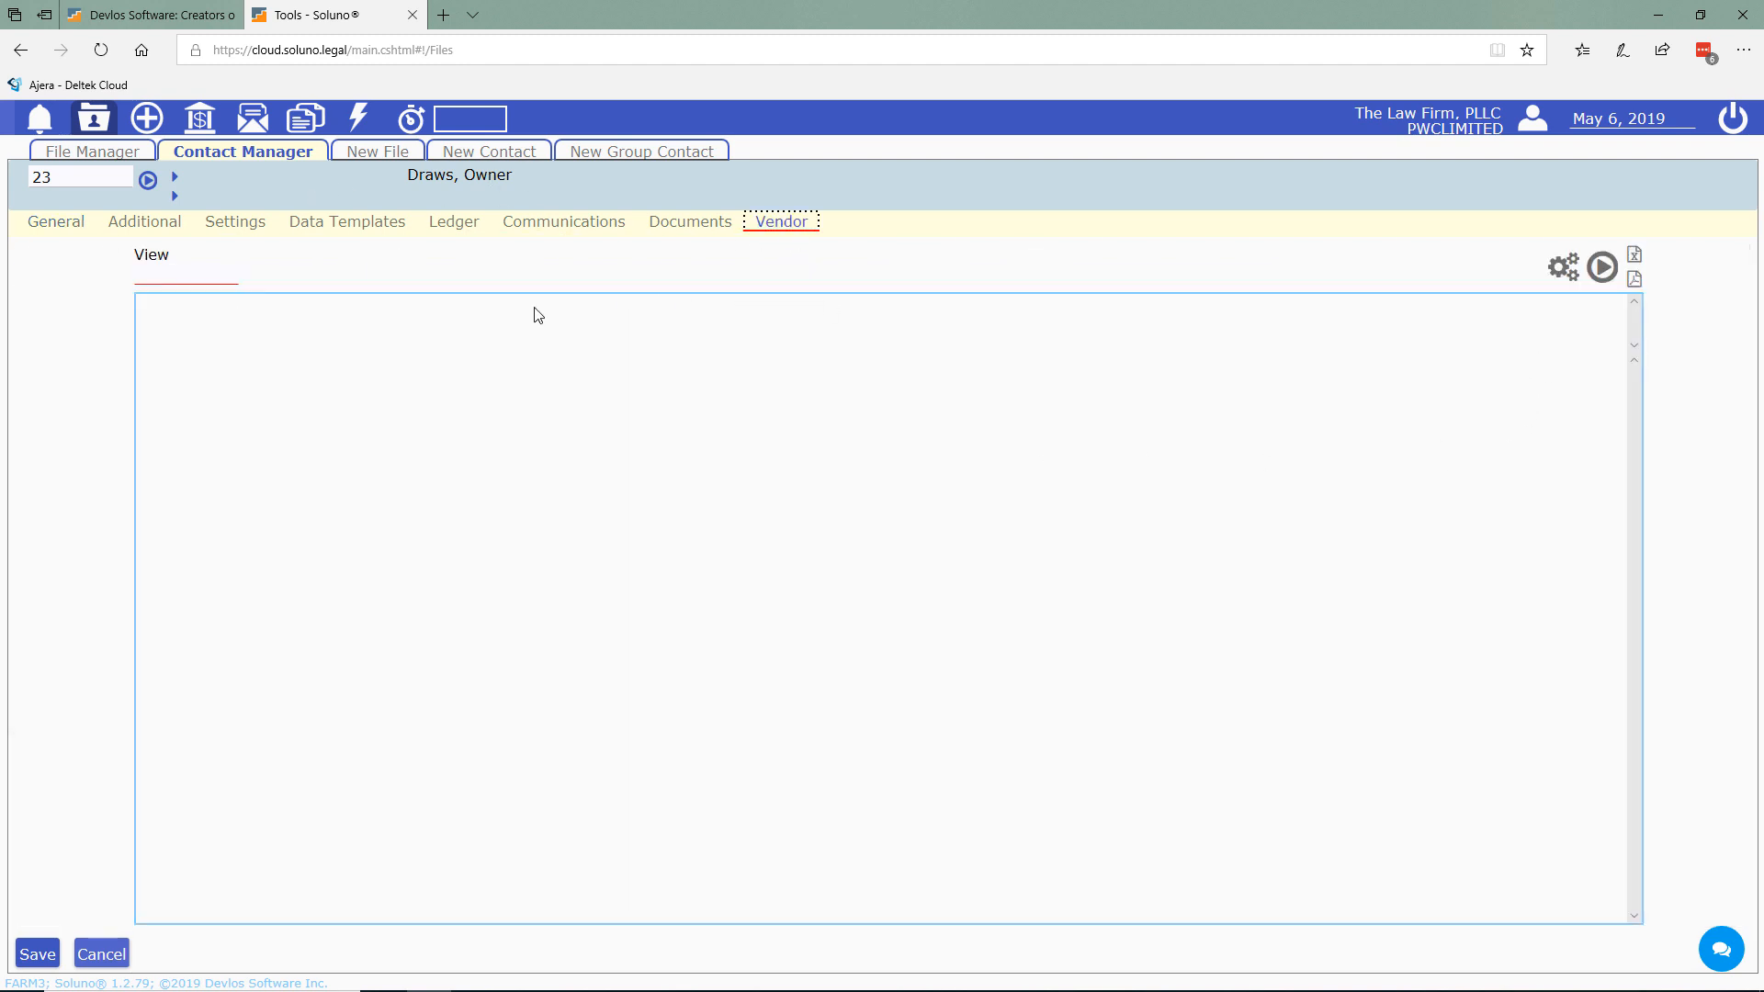
pyautogui.click(184, 273)
pyautogui.click(248, 294)
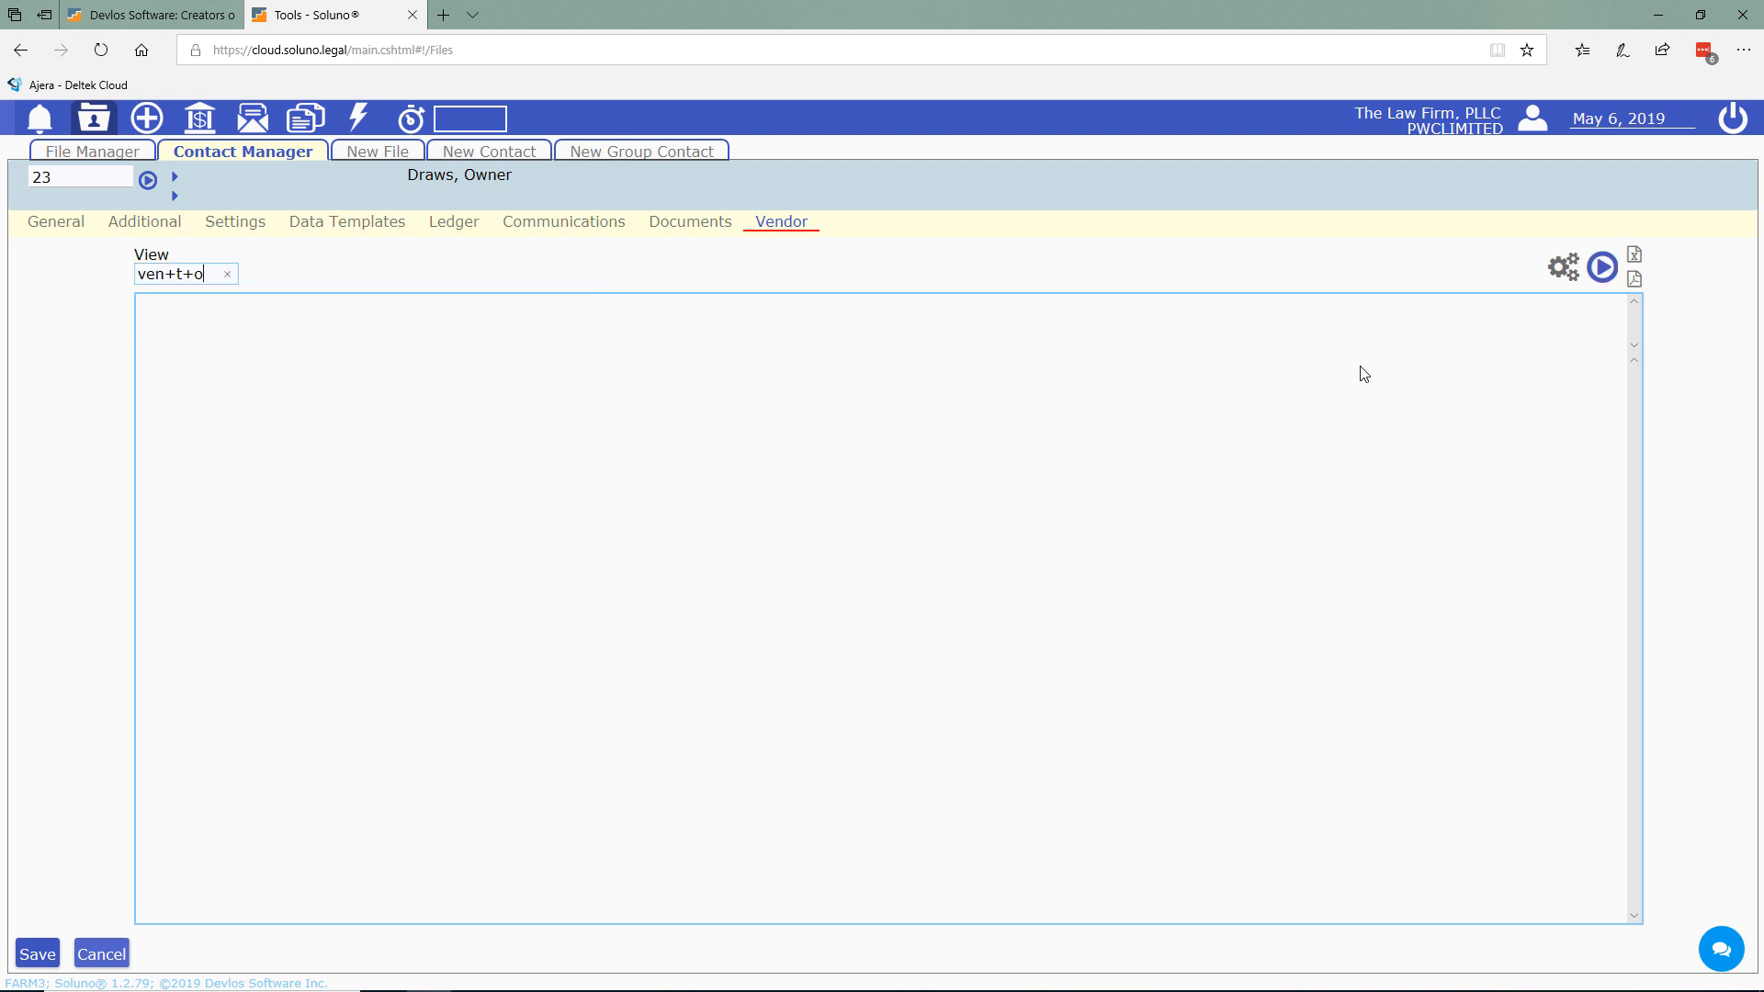
pyautogui.click(1596, 272)
# - Examine the Operating Bank journal and the operating accounts available for it
pyautogui.click(310, 129)
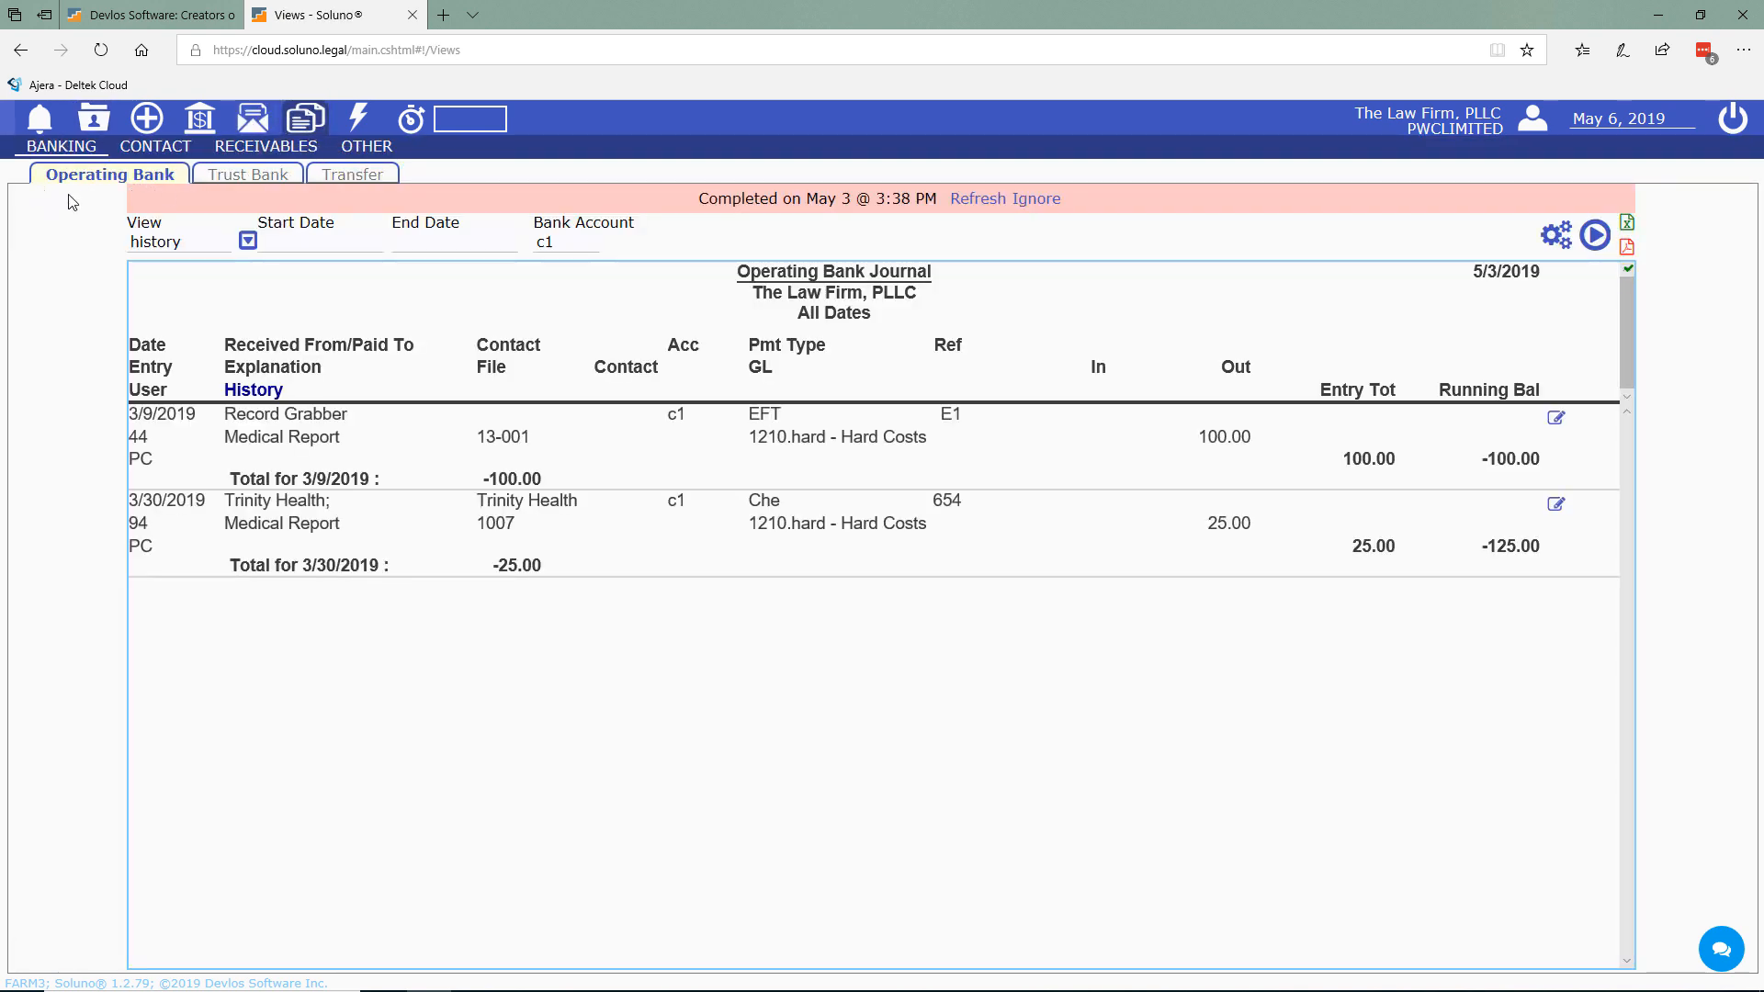
pyautogui.click(579, 242)
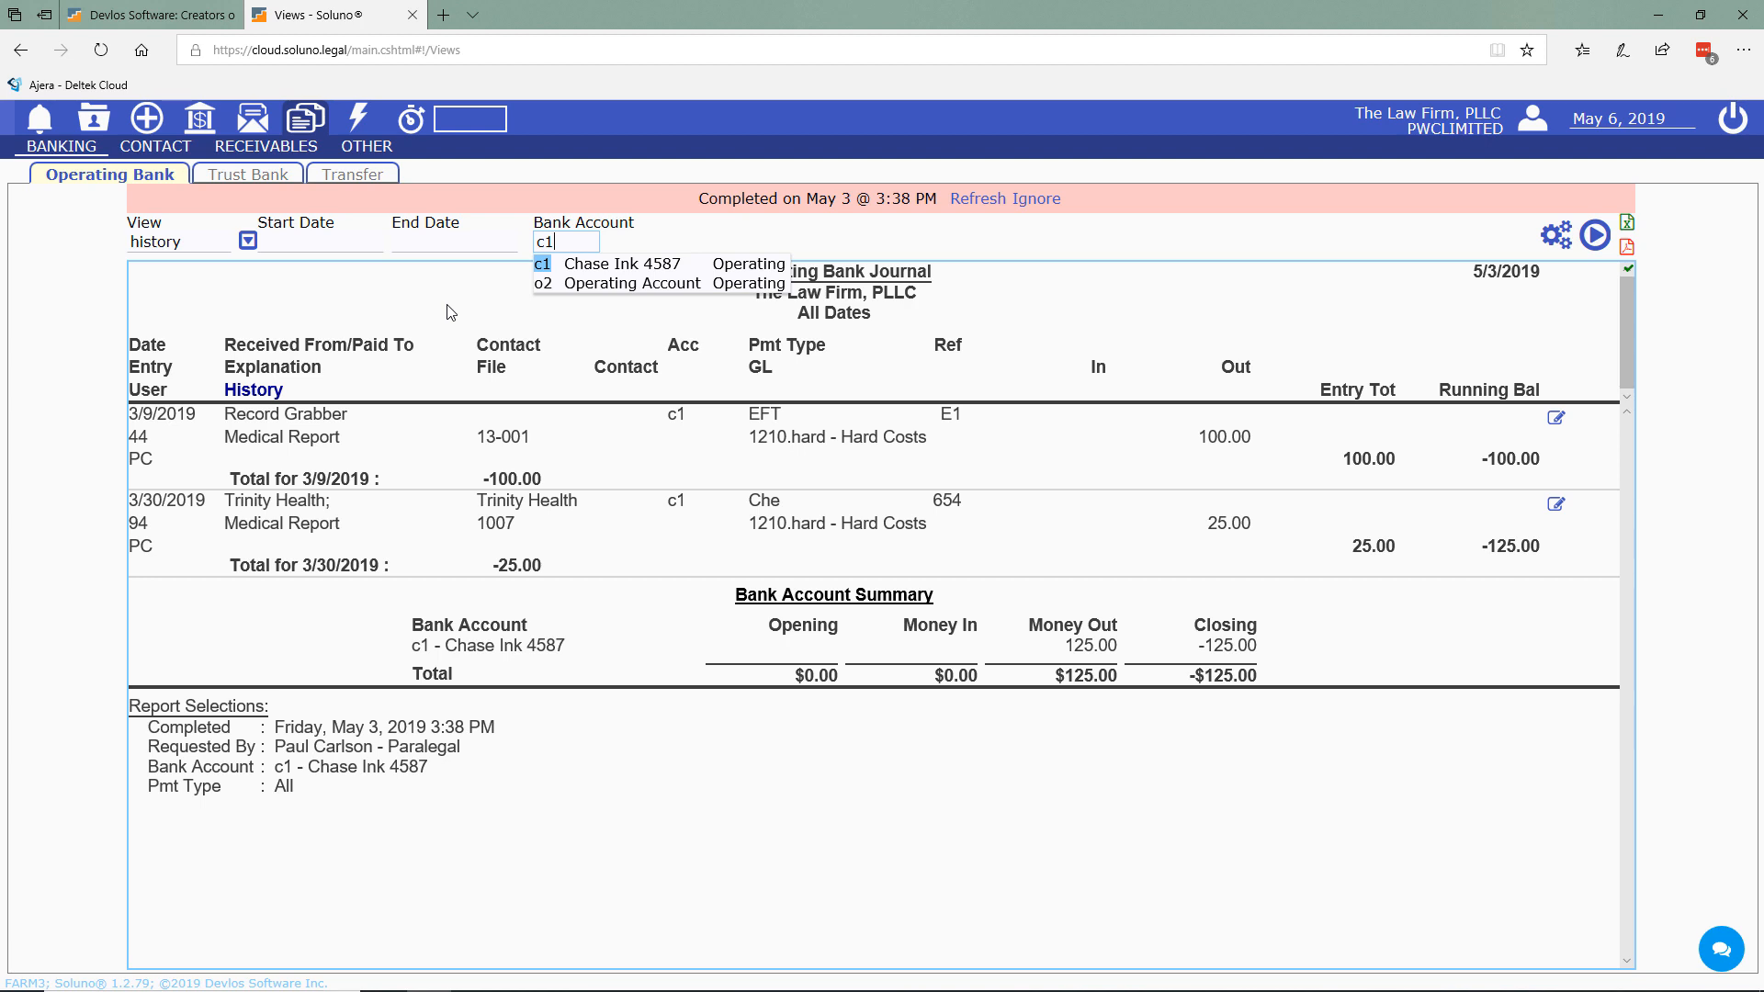
pyautogui.click(374, 314)
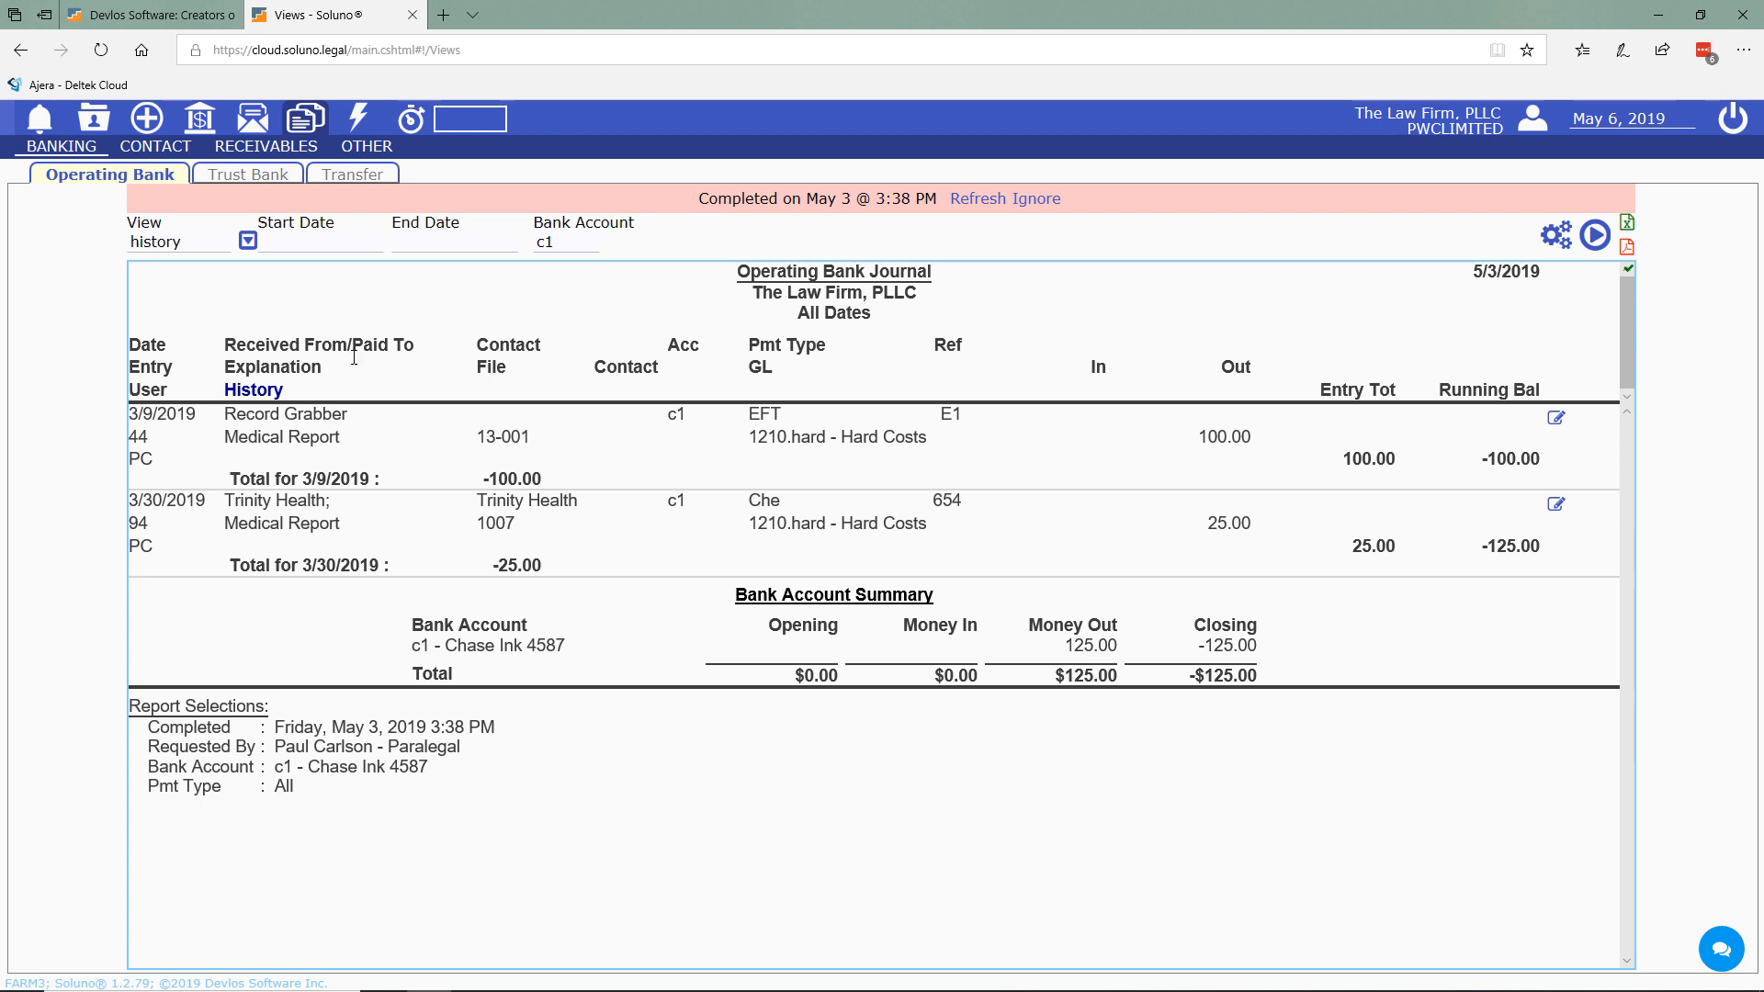
# - Start a new contact with first name Client and last name S
pyautogui.click(107, 129)
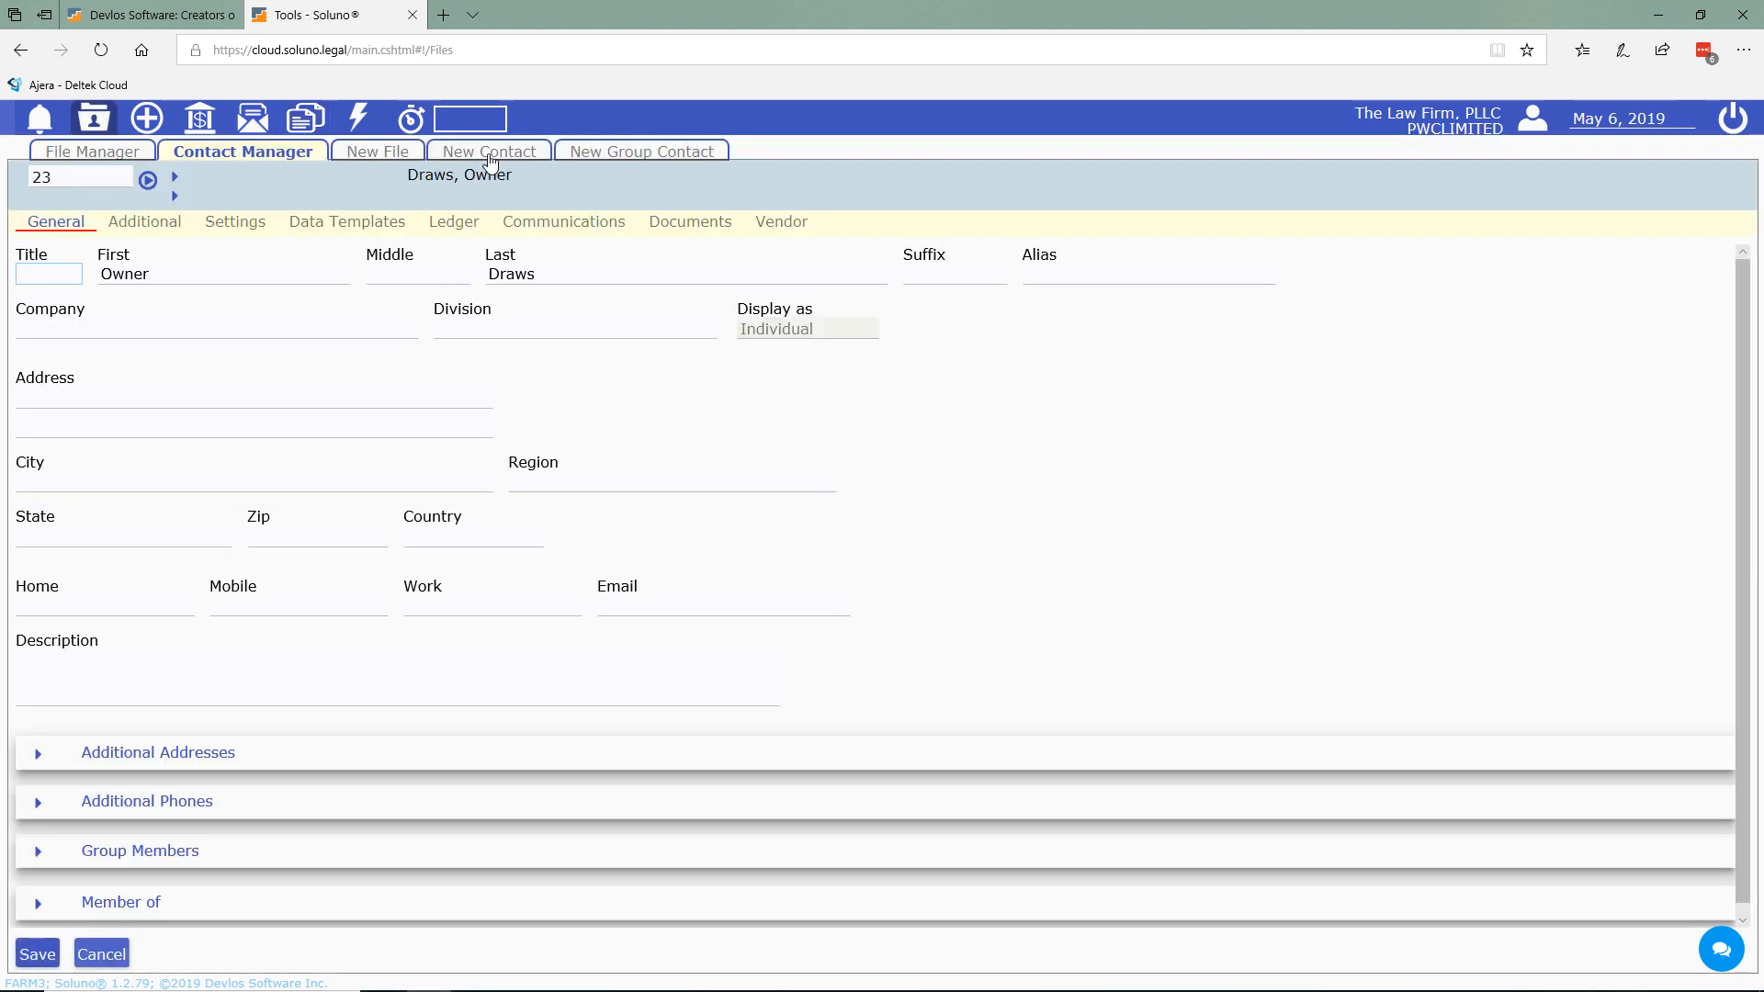
pyautogui.click(481, 153)
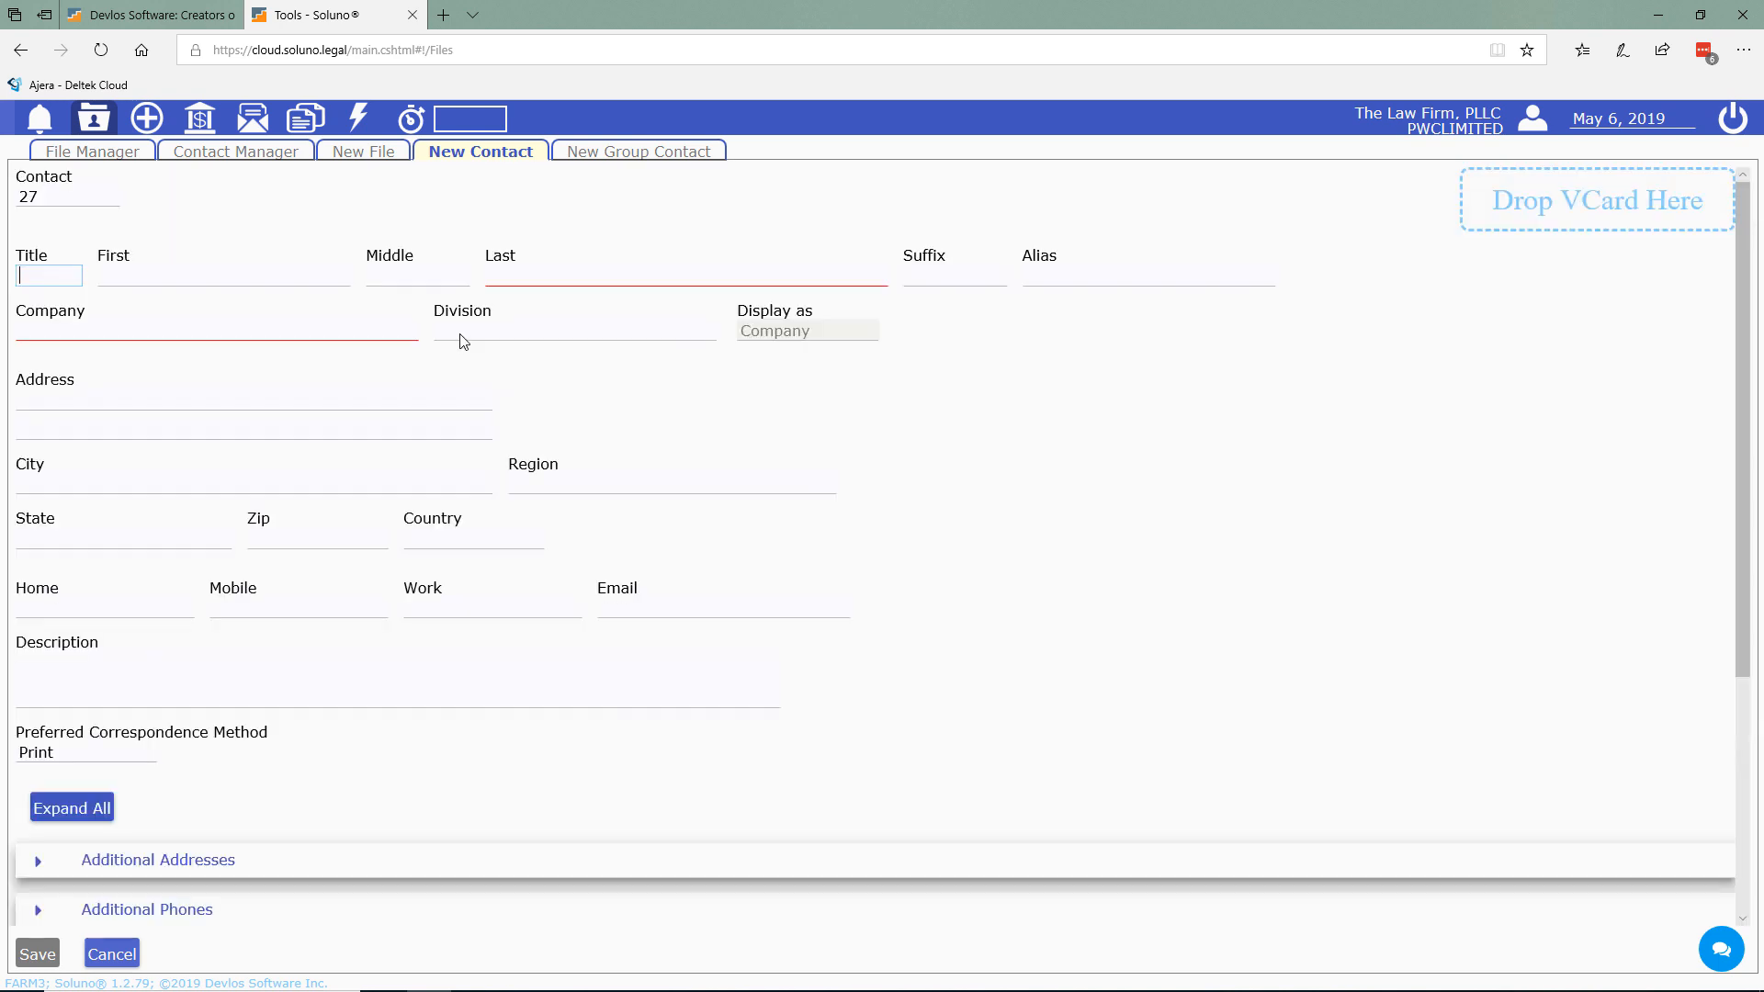
pyautogui.click(163, 273)
pyautogui.write('Client')
pyautogui.press('Tab')
pyautogui.press('Tab')
pyautogui.write('S')
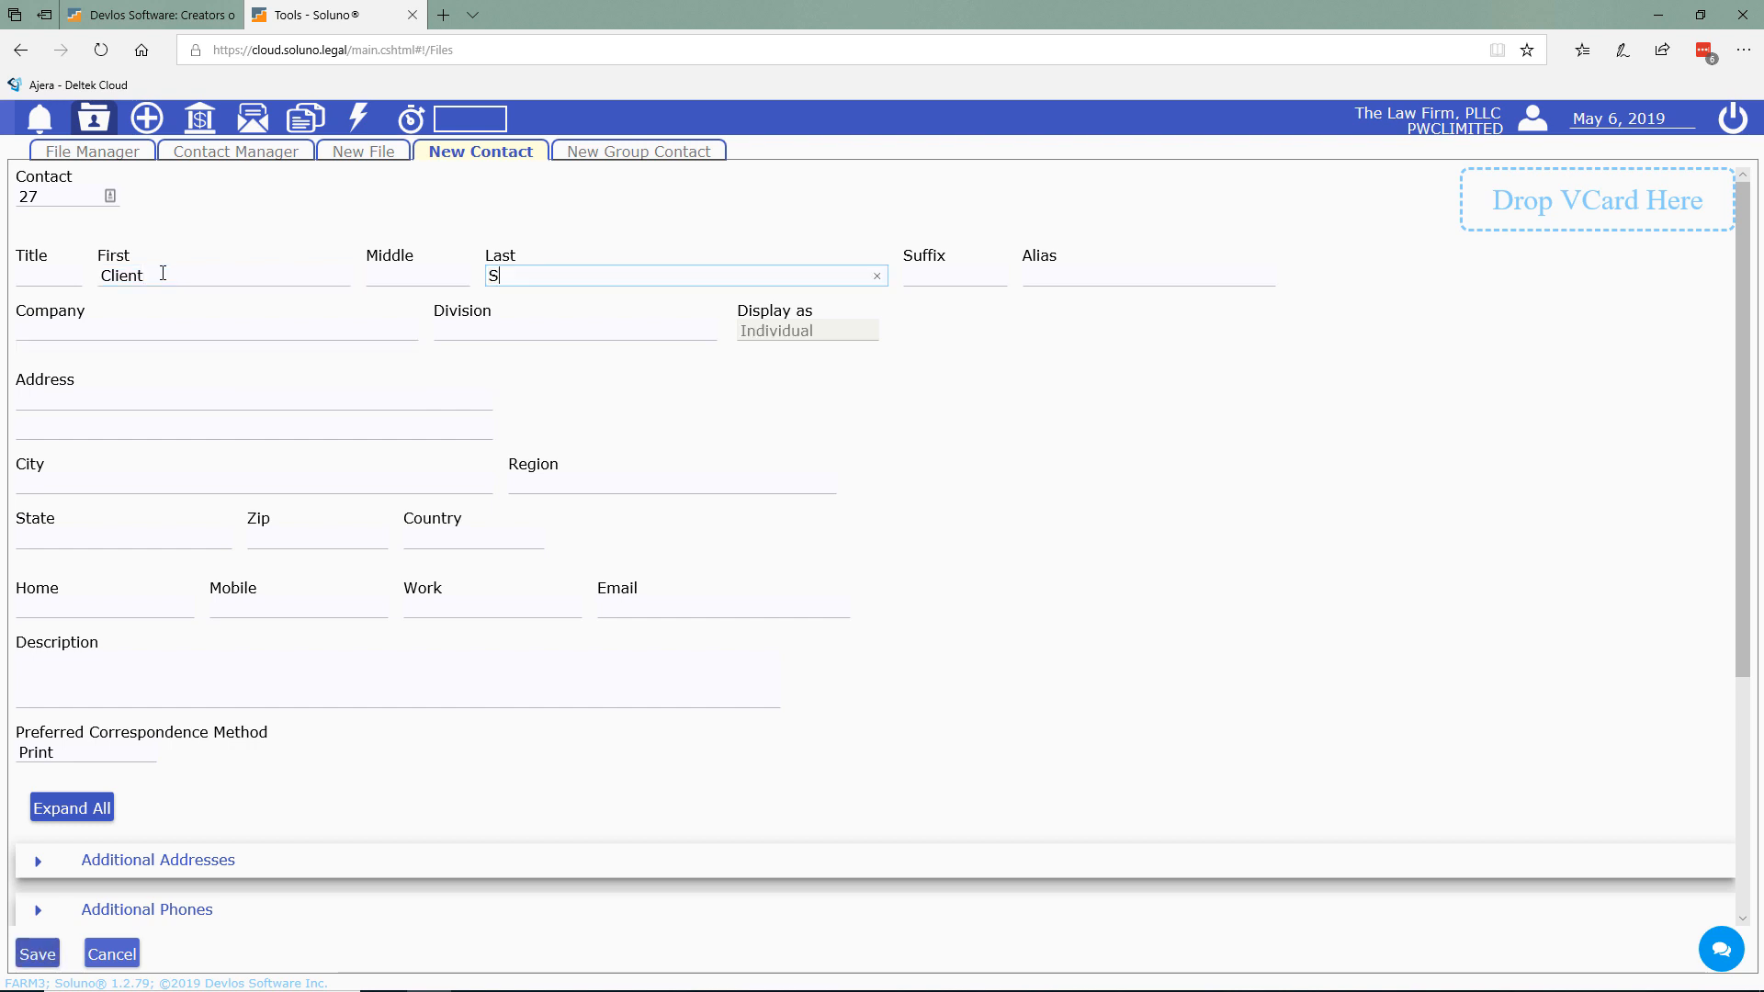
pyautogui.click(1071, 476)
# - Mark the new contact as Vendor in its vendor information and save the contact
pyautogui.scroll(-4, 430, 688)
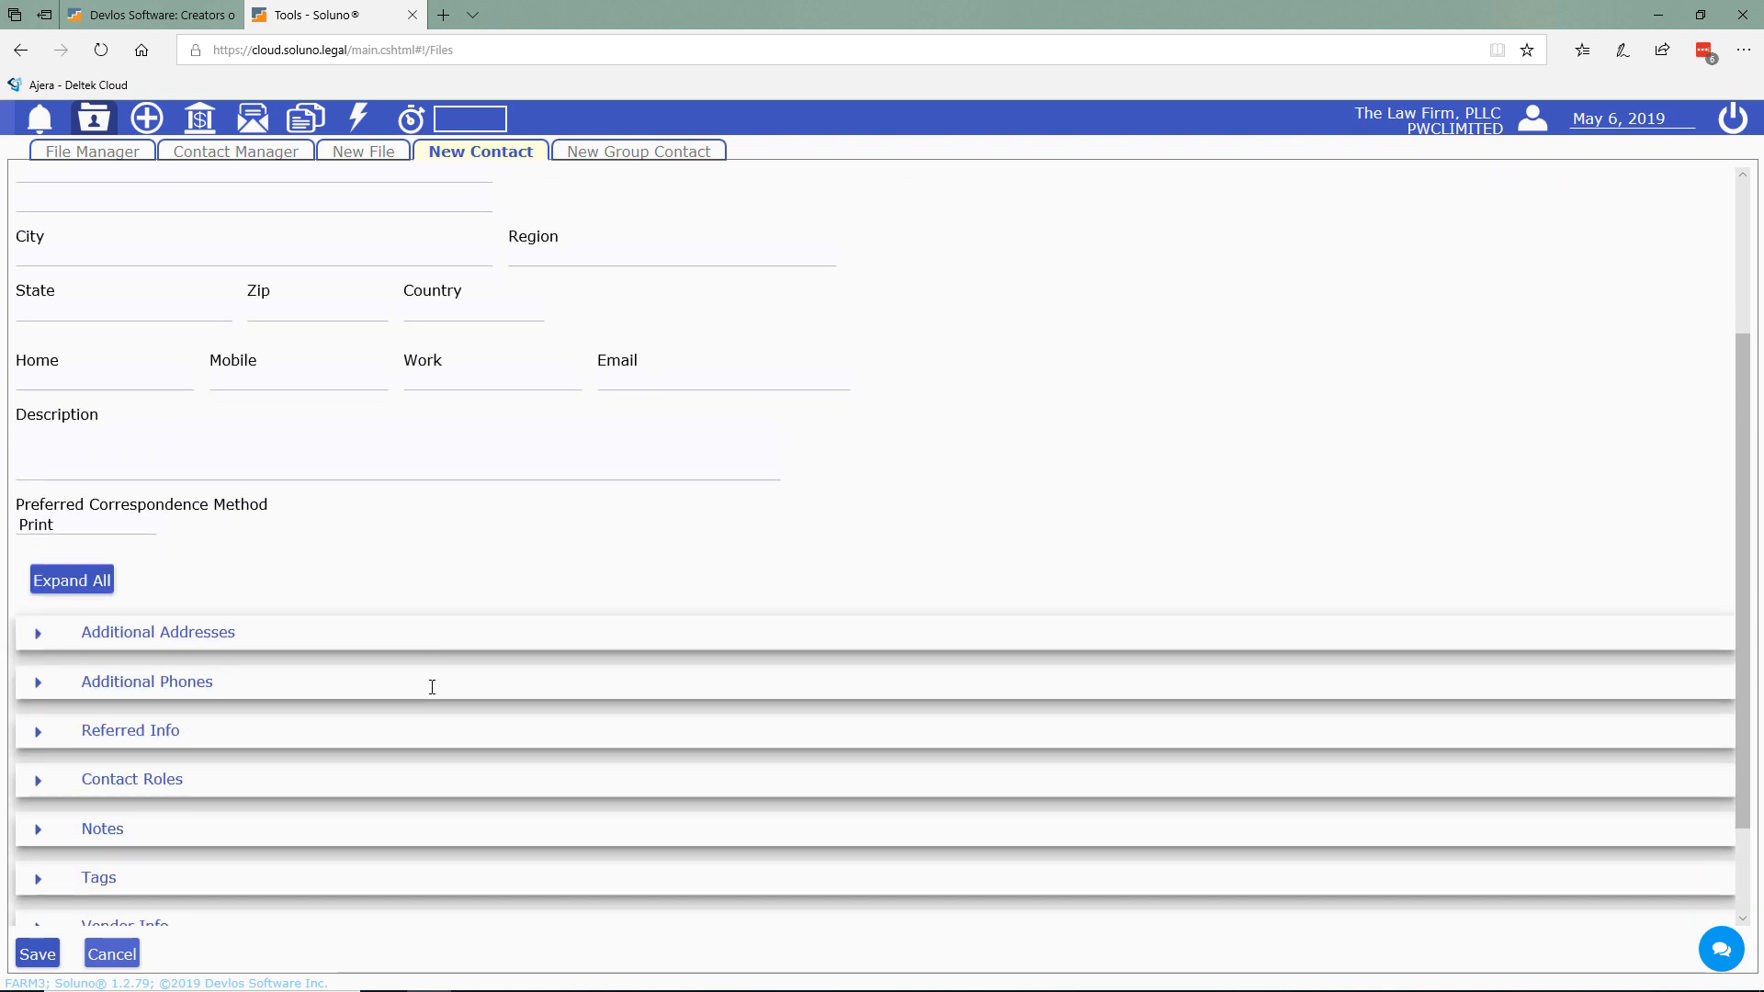
pyautogui.scroll(-1, 407, 630)
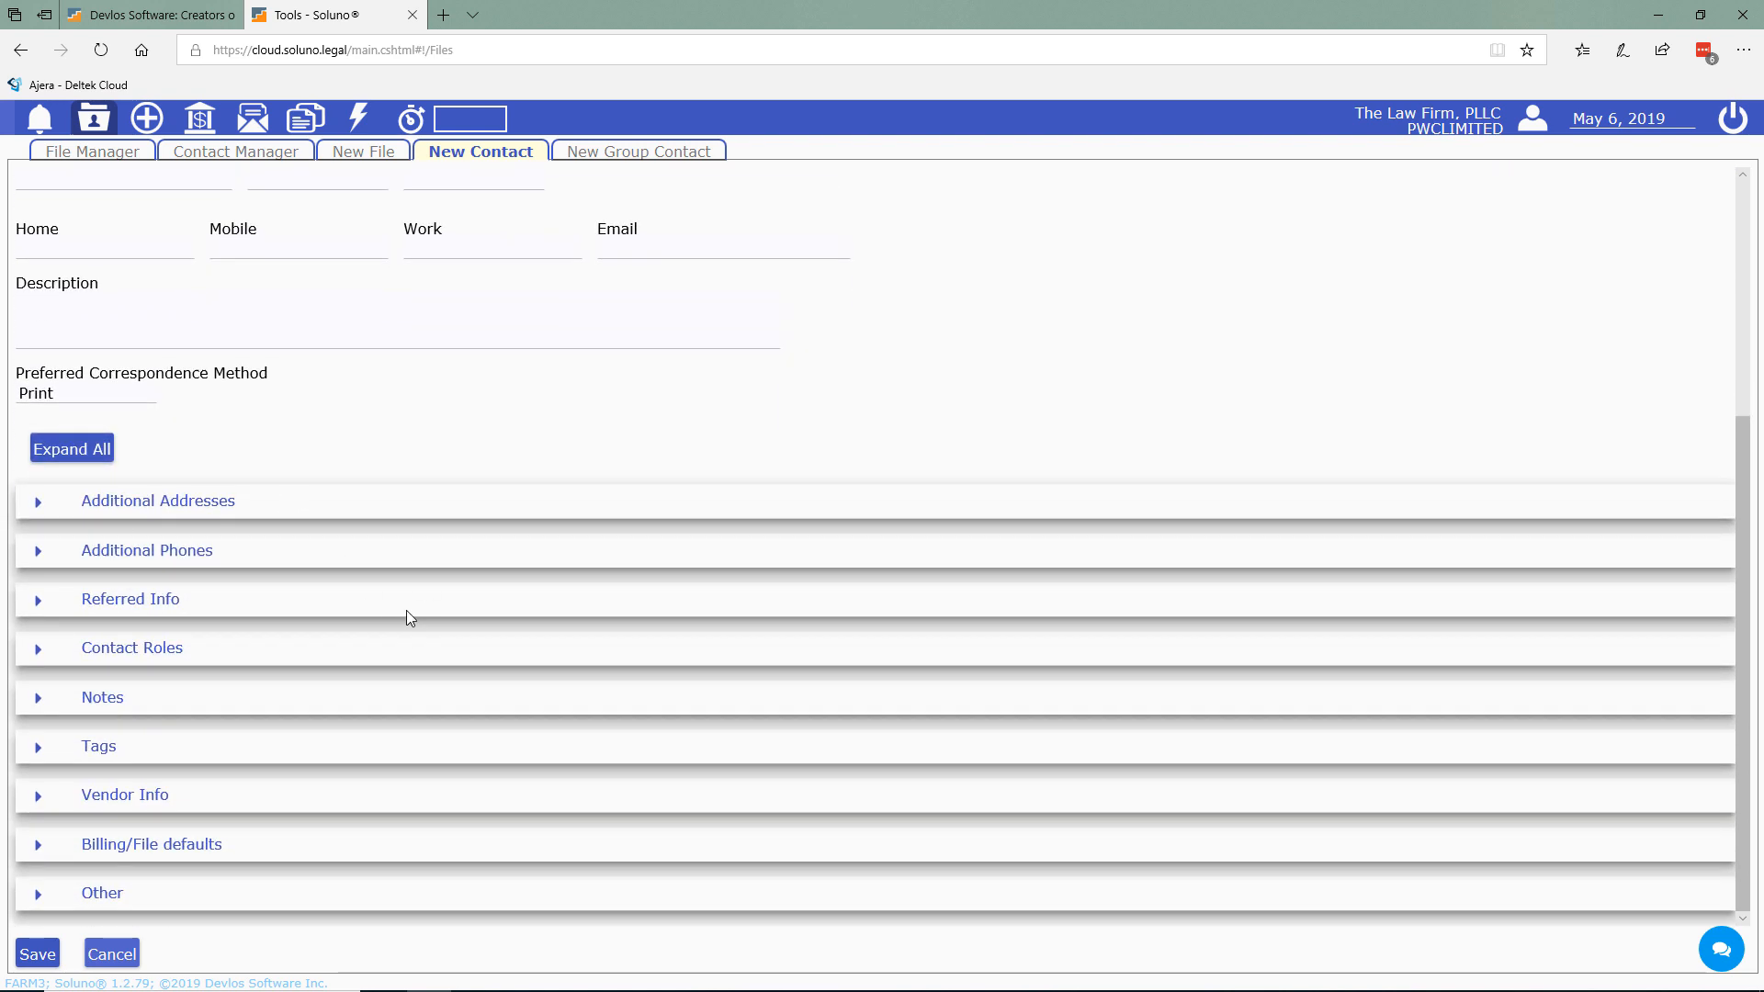
pyautogui.click(38, 796)
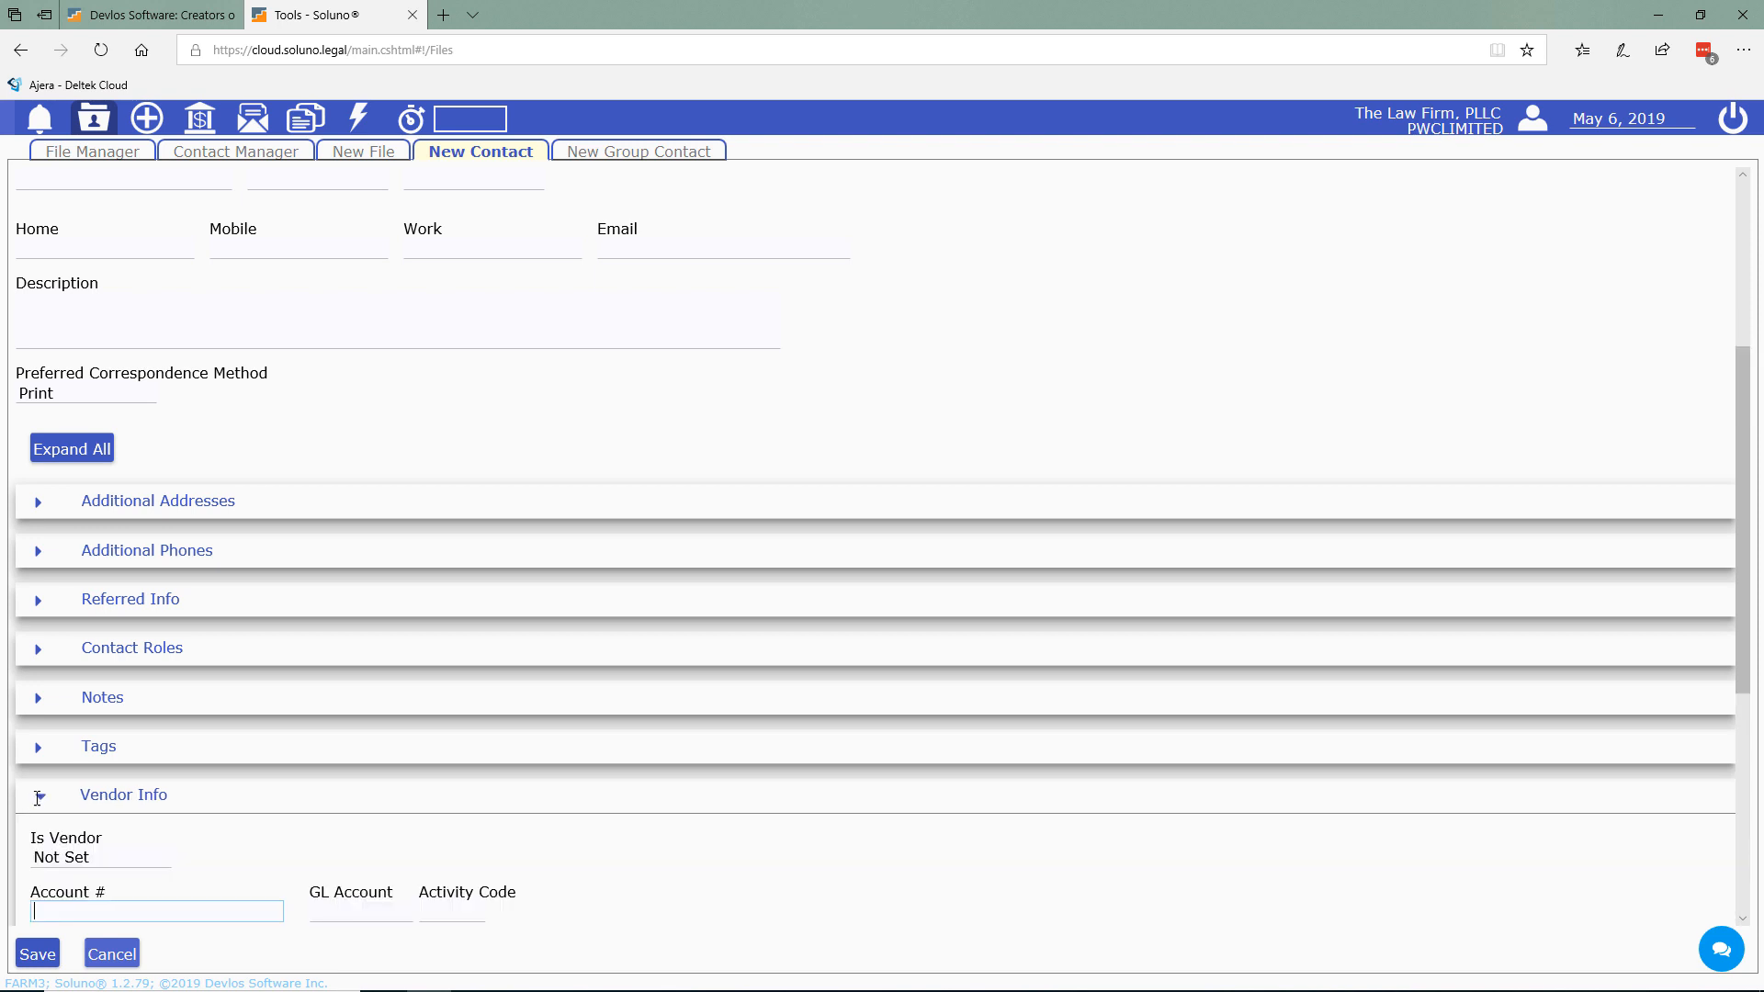
pyautogui.click(109, 853)
pyautogui.click(76, 905)
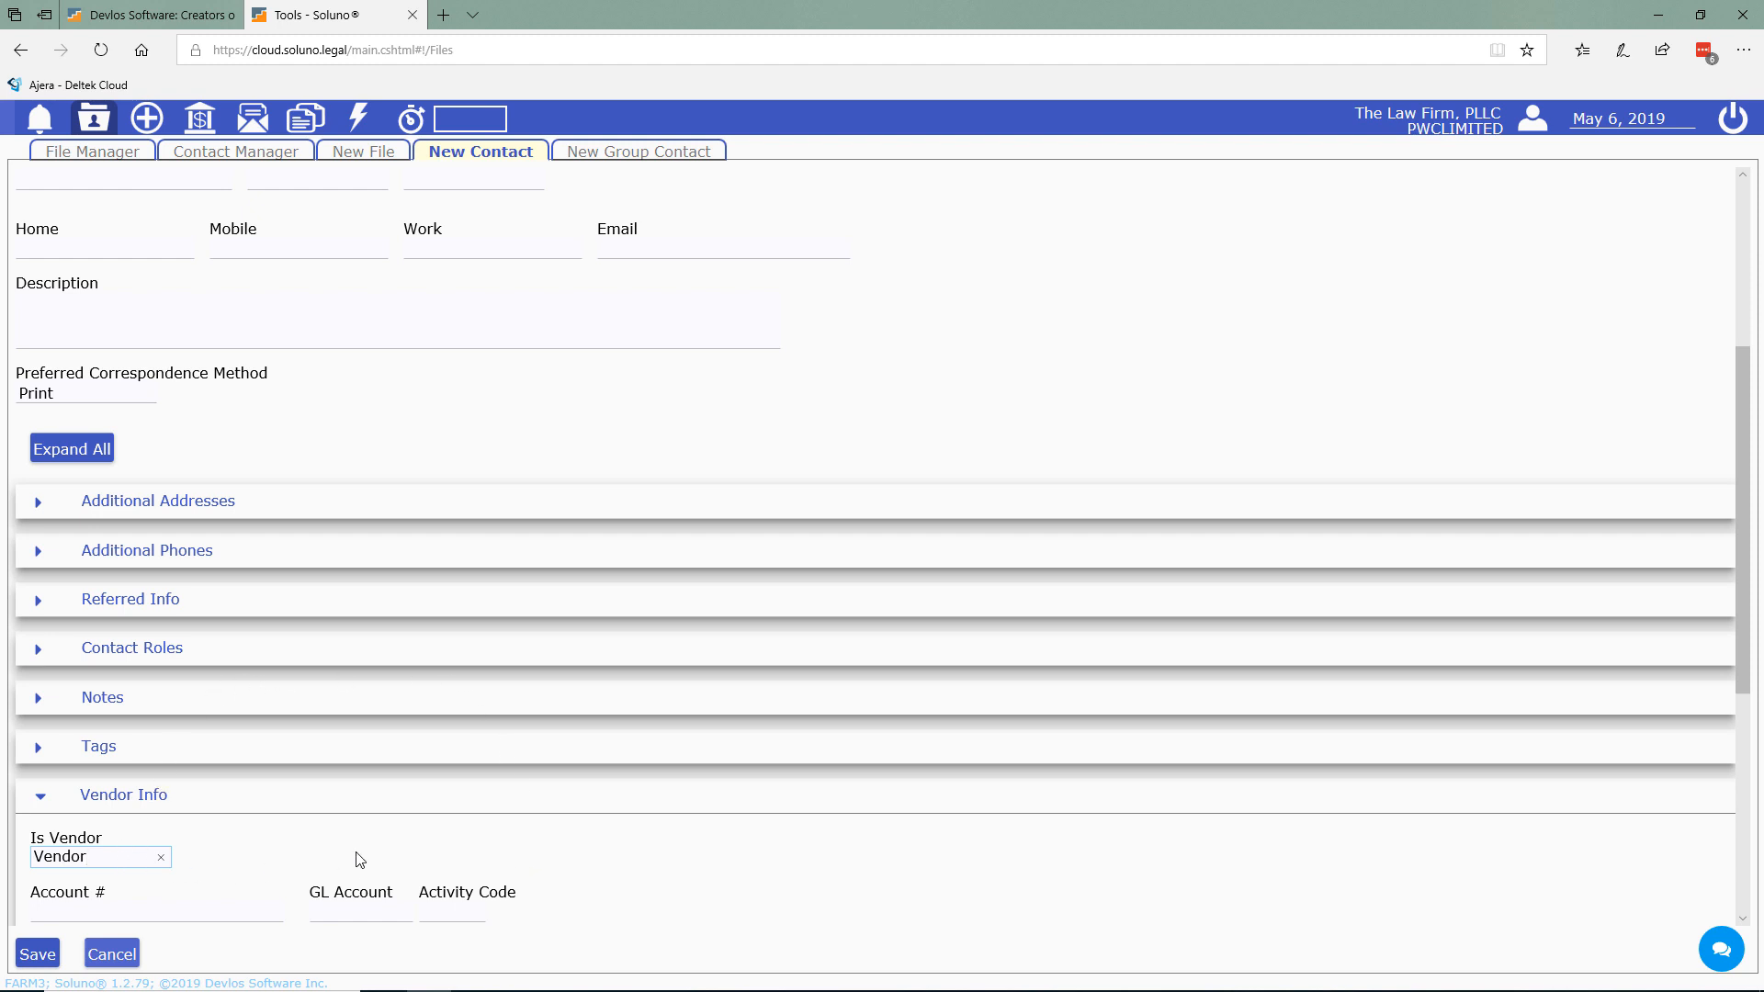
pyautogui.click(38, 954)
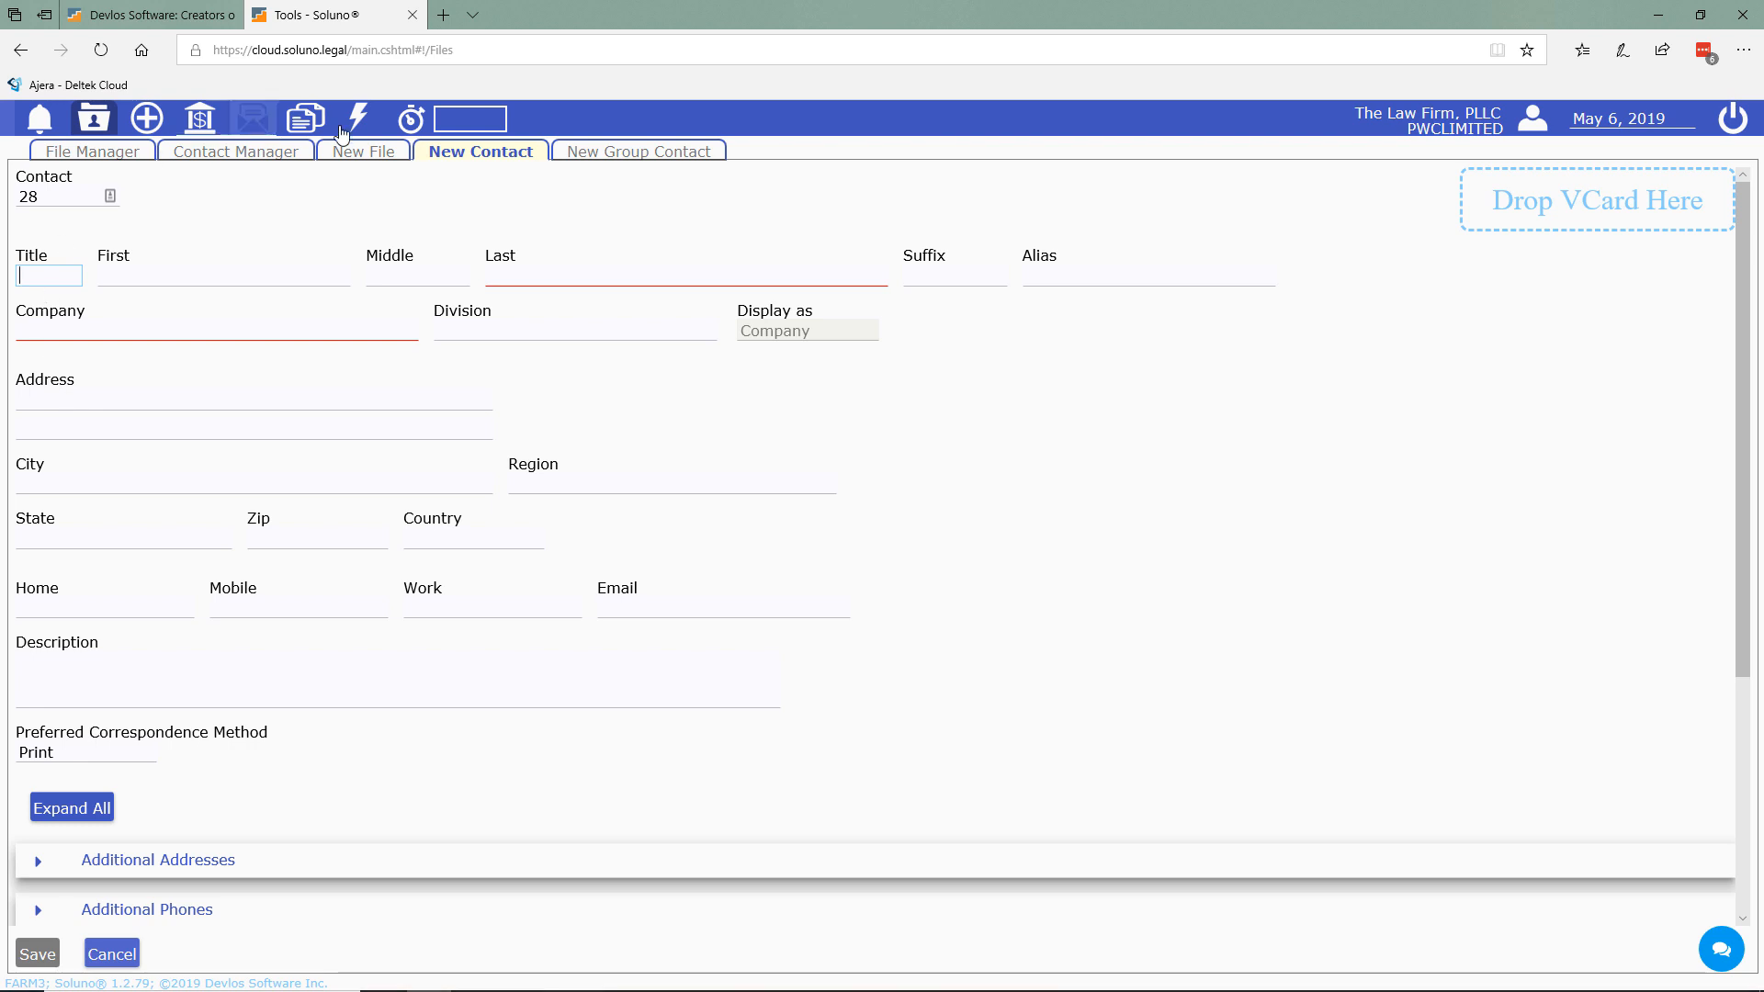
# - Start a new file for contact Client S with Personal Injury (pi) as the area of practice
pyautogui.click(357, 157)
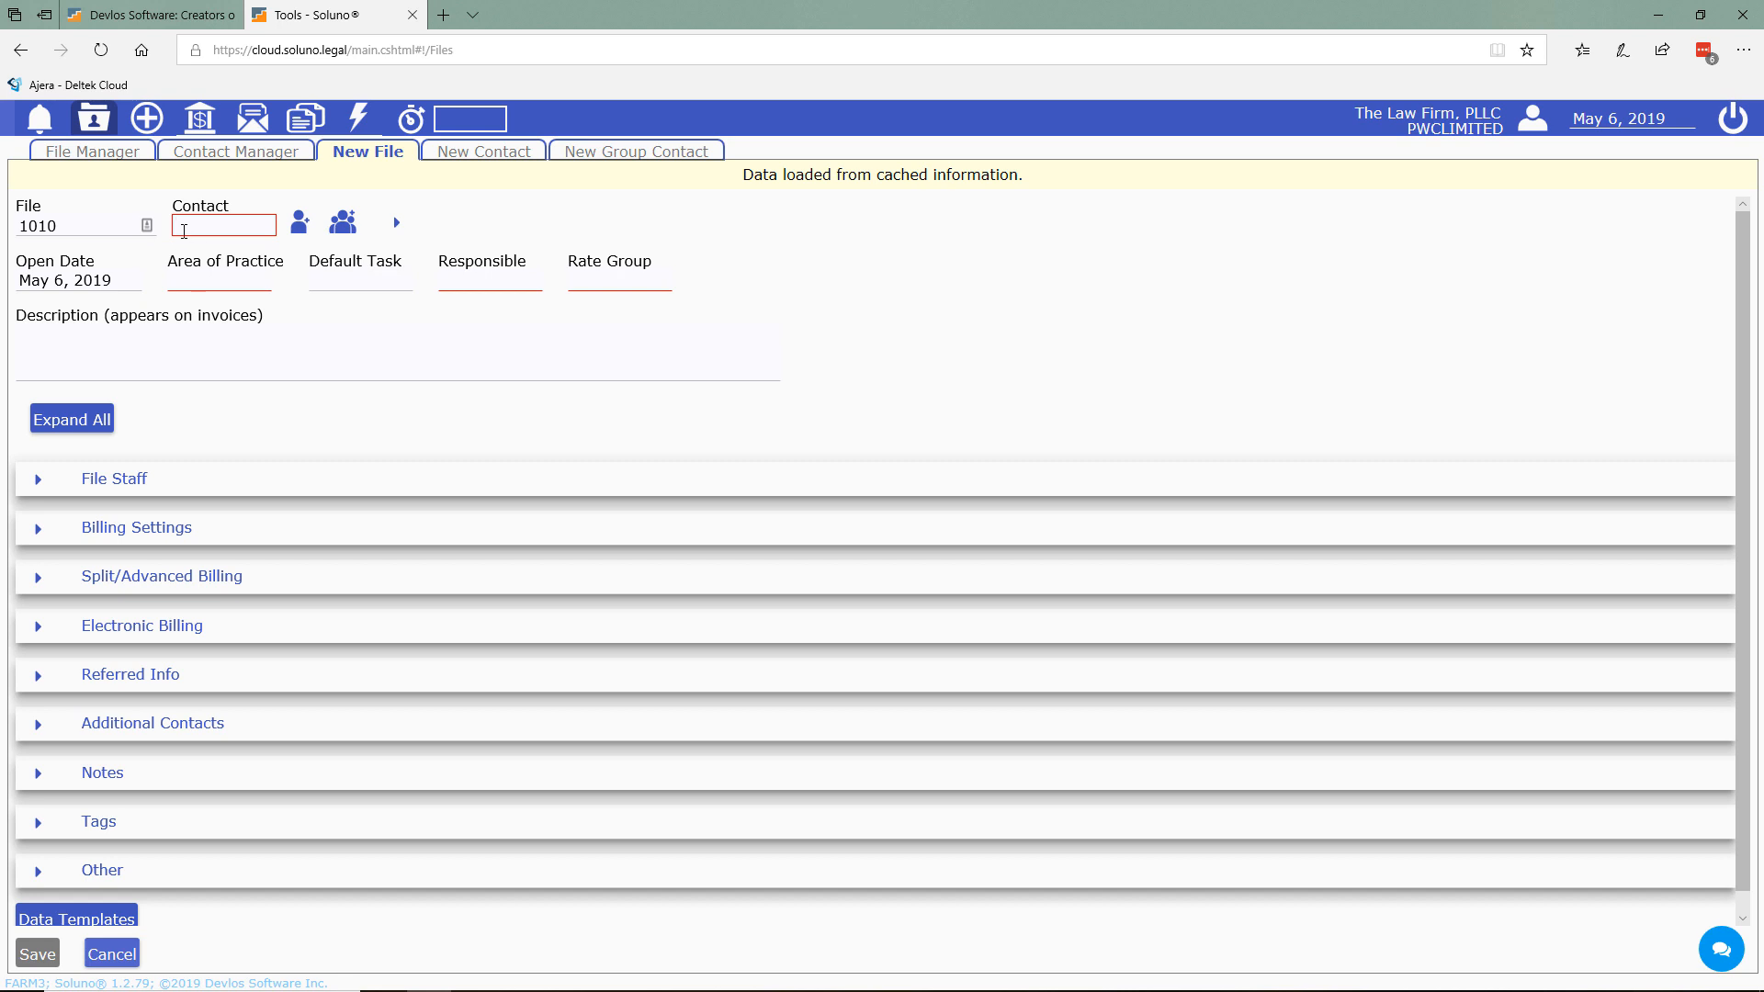
pyautogui.write('client')
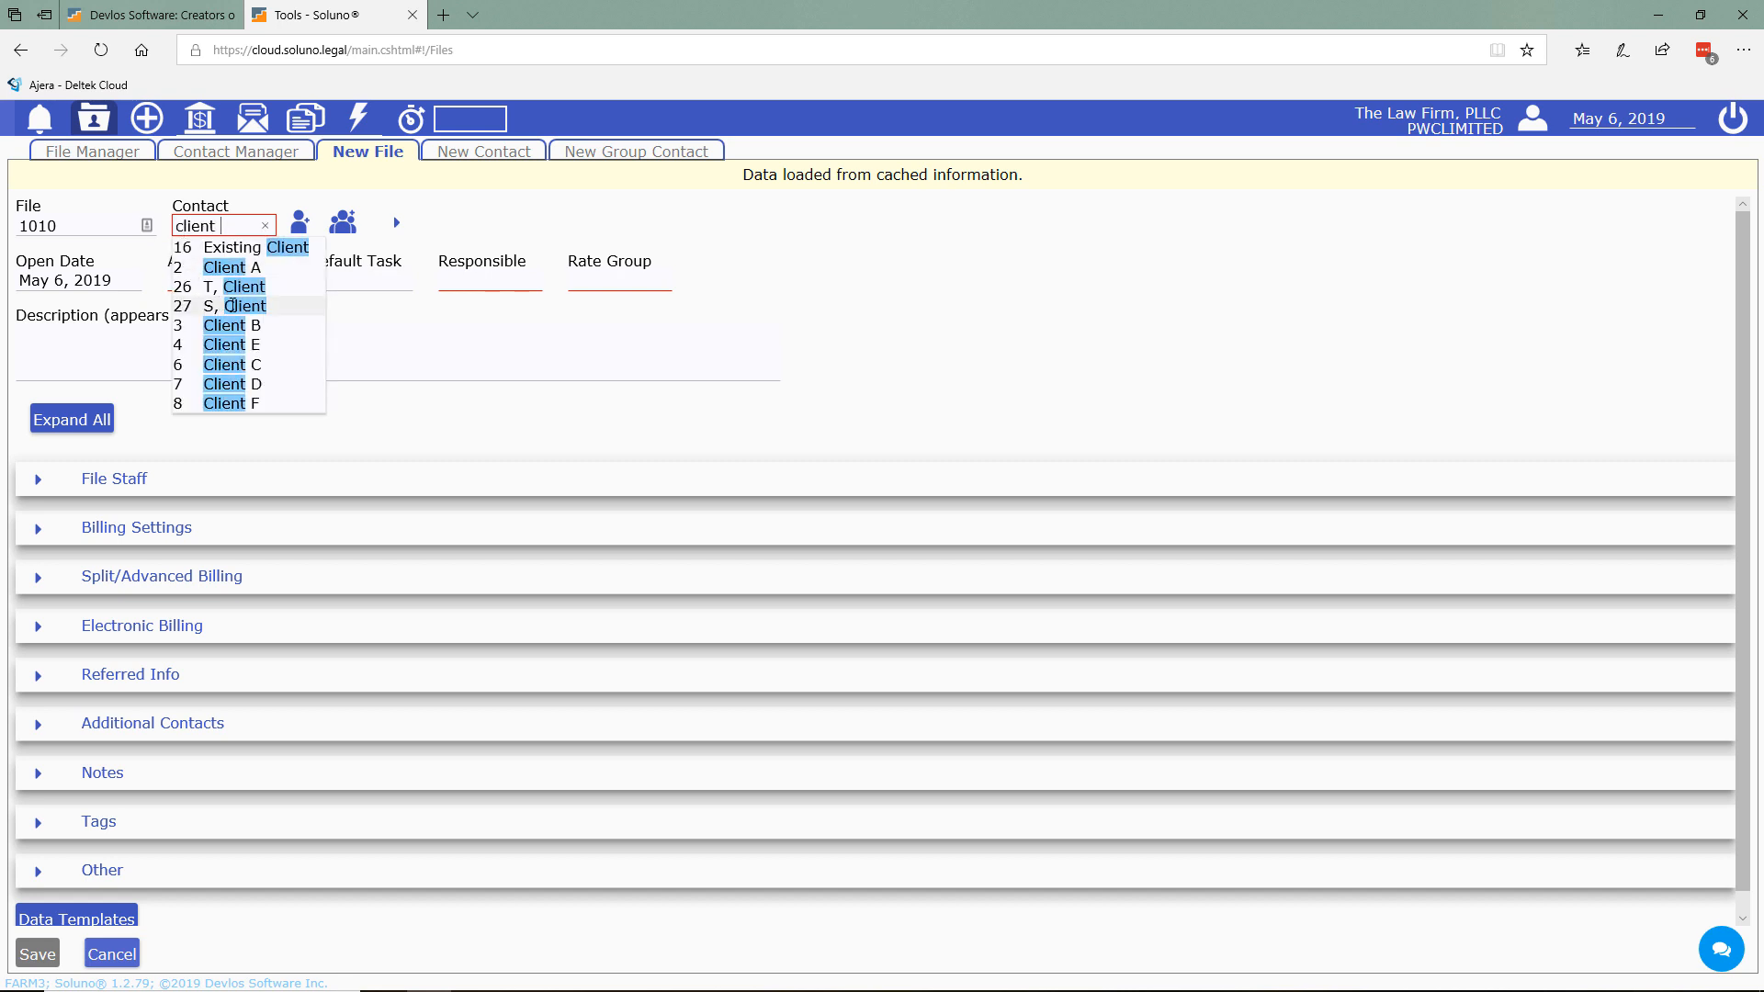
pyautogui.click(232, 306)
pyautogui.click(205, 278)
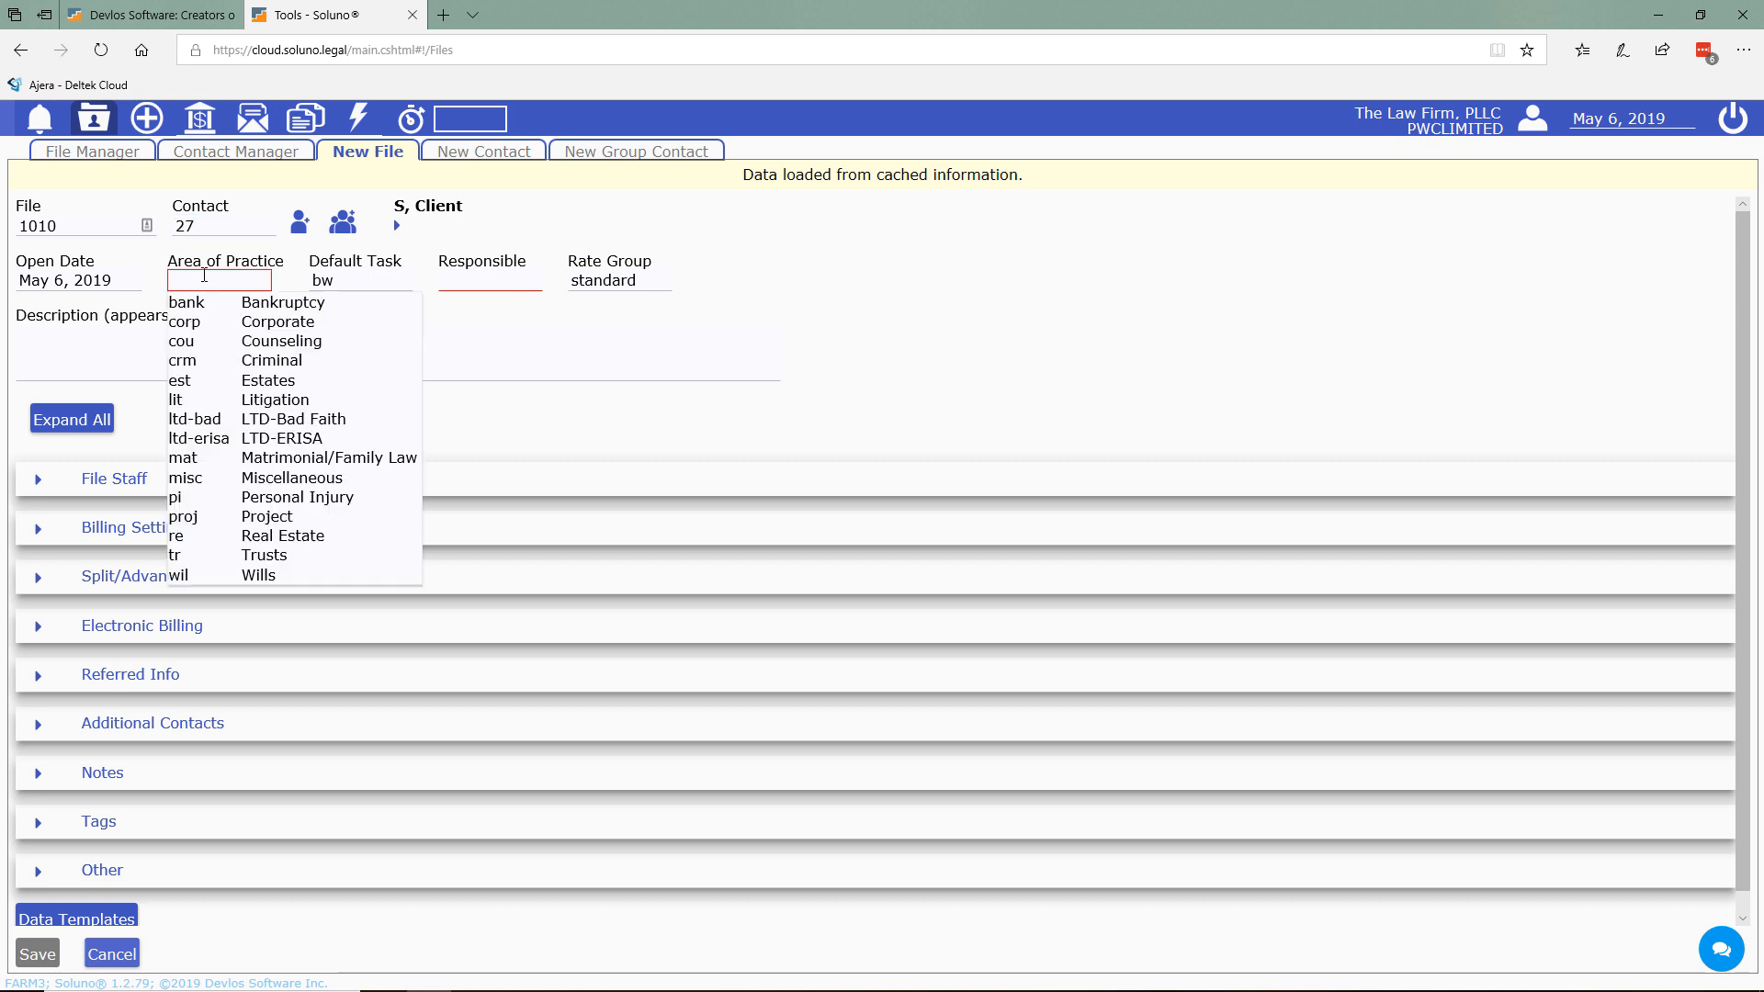
pyautogui.click(294, 497)
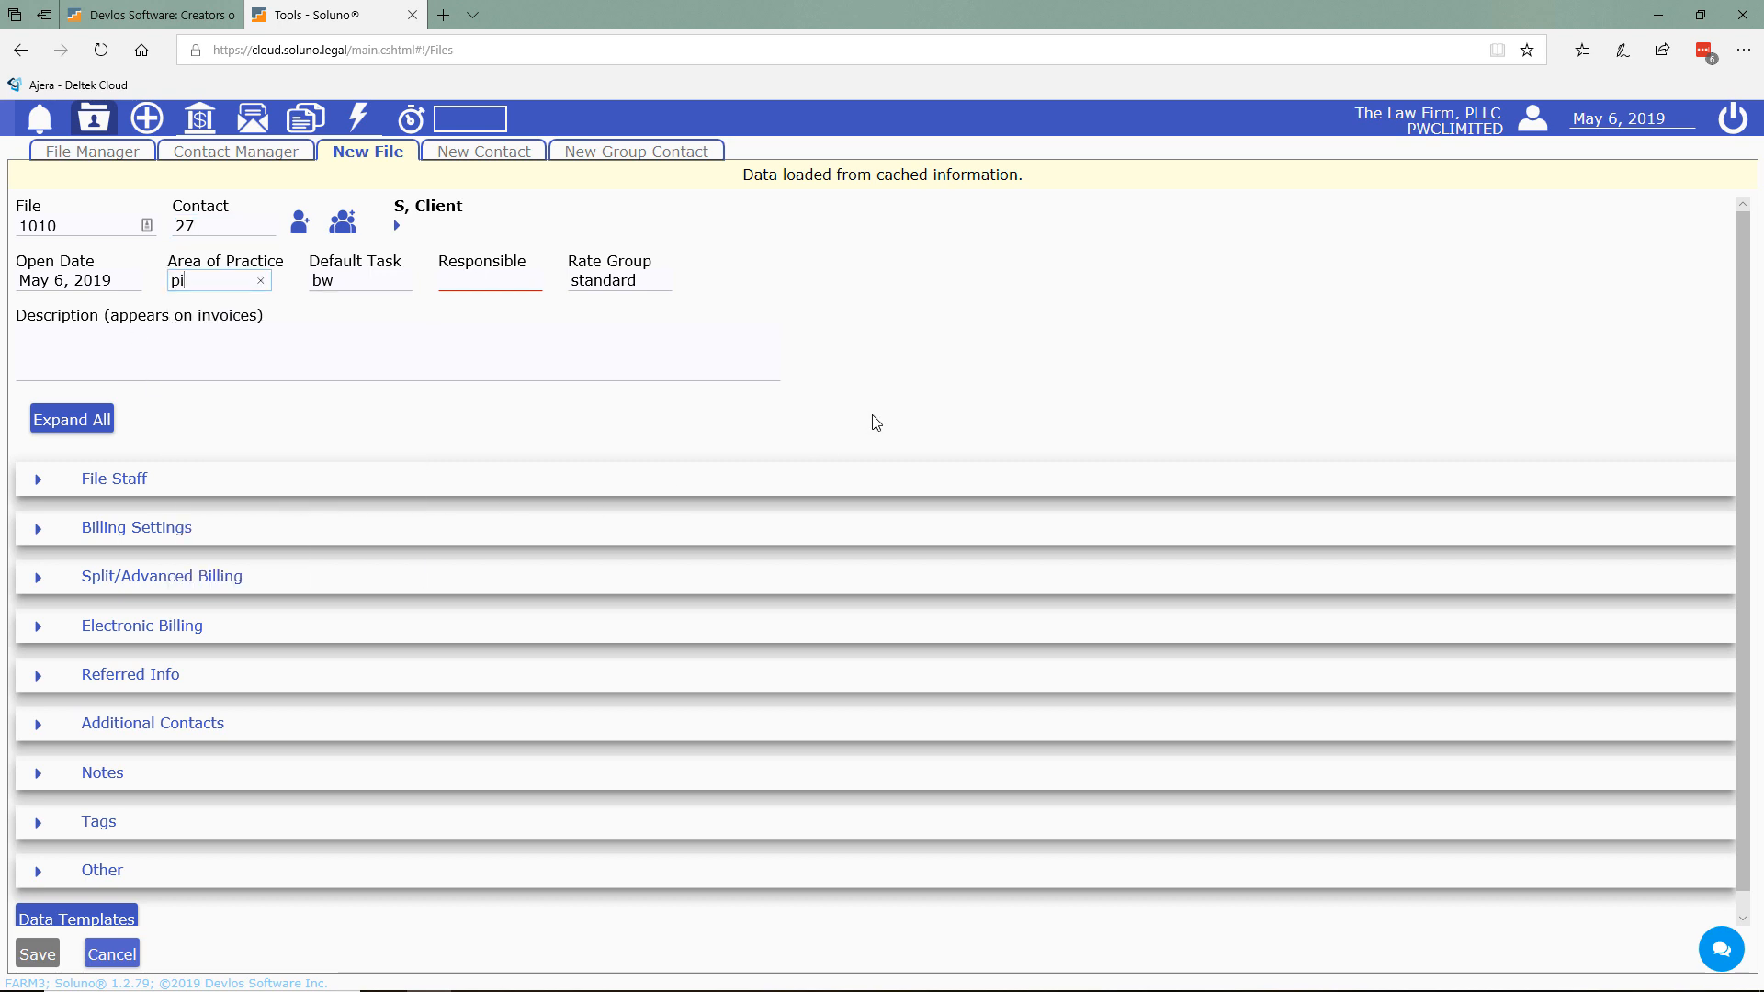
# - Assign JH as the file's responsible person and enter the description "Client S Matter"
pyautogui.click(515, 290)
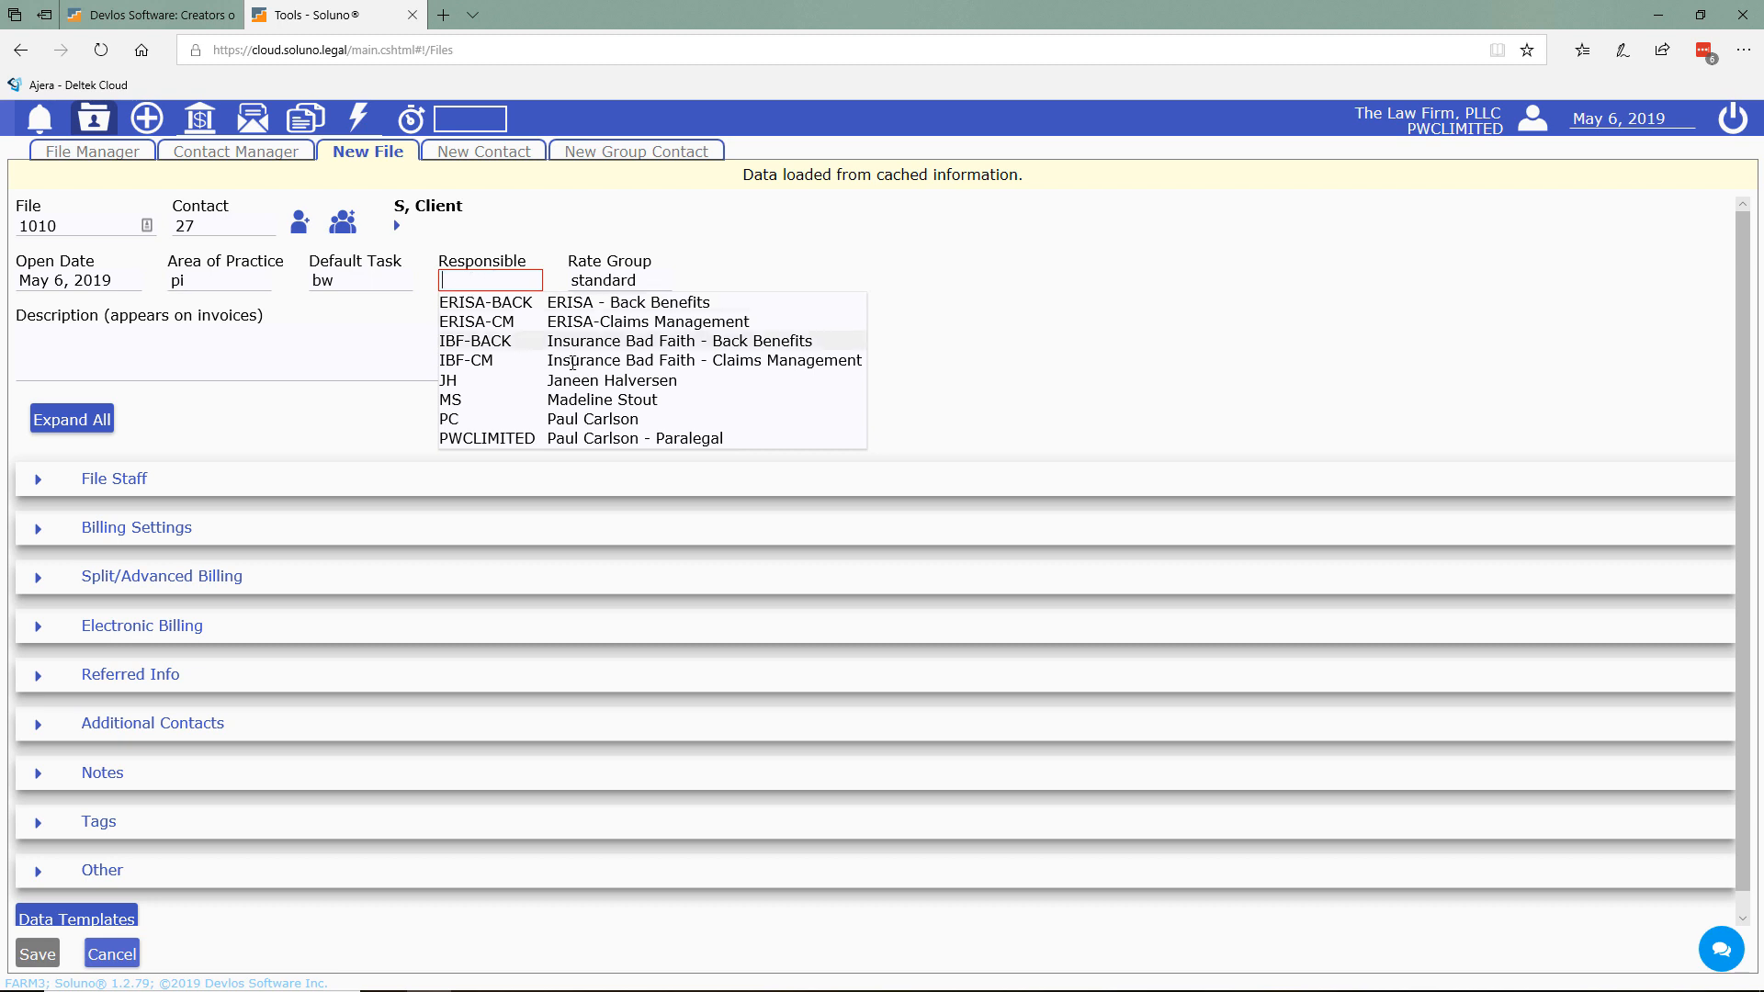
pyautogui.click(599, 382)
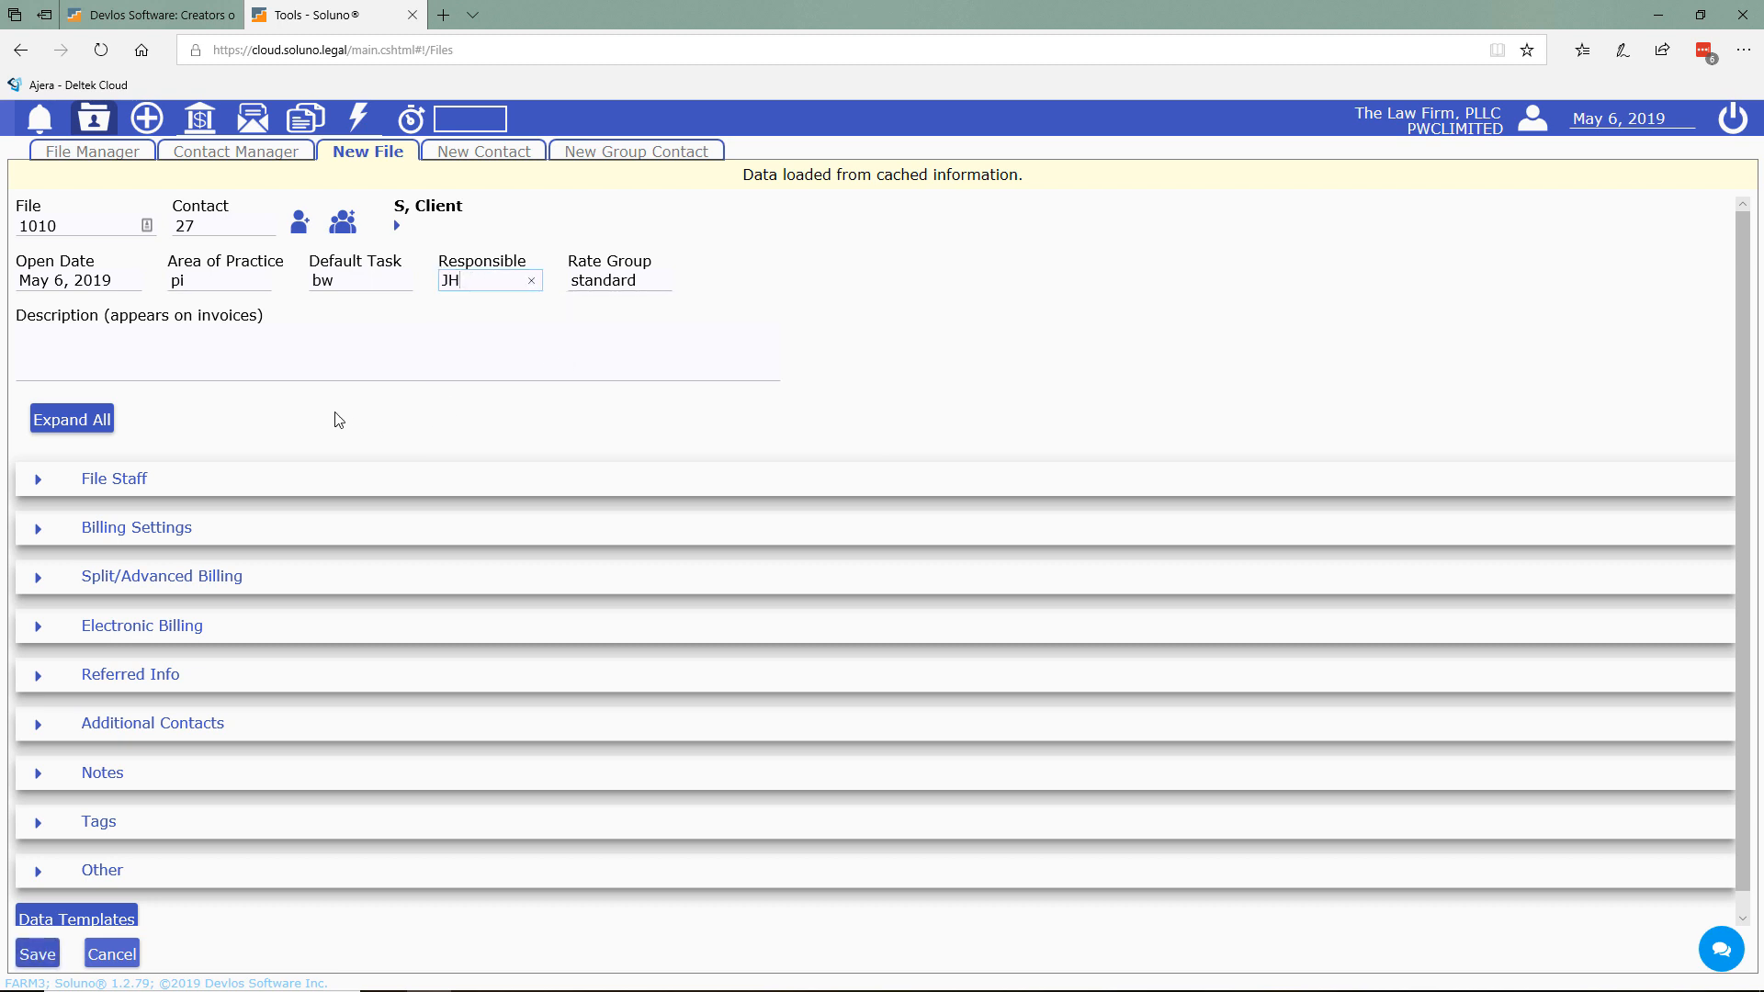
pyautogui.click(52, 347)
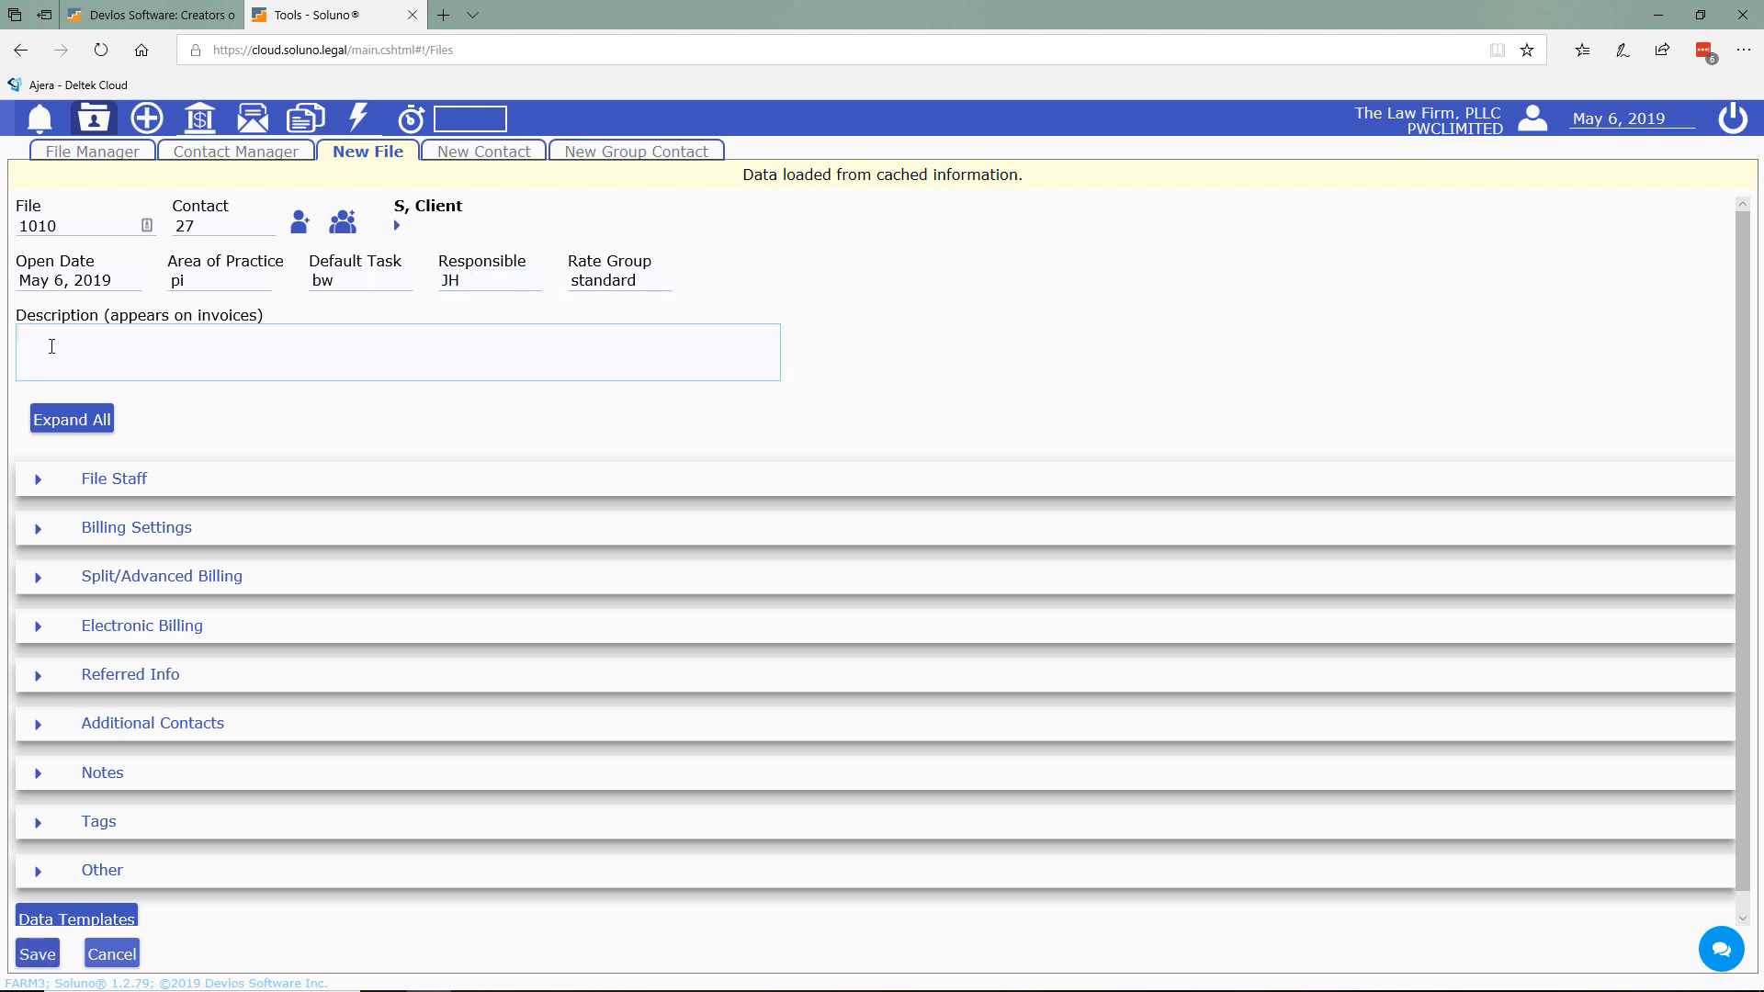
pyautogui.write('Client S Matter')
# - Set Google Ads Campaign 2 as the file's referring contact and save the file
pyautogui.click(37, 676)
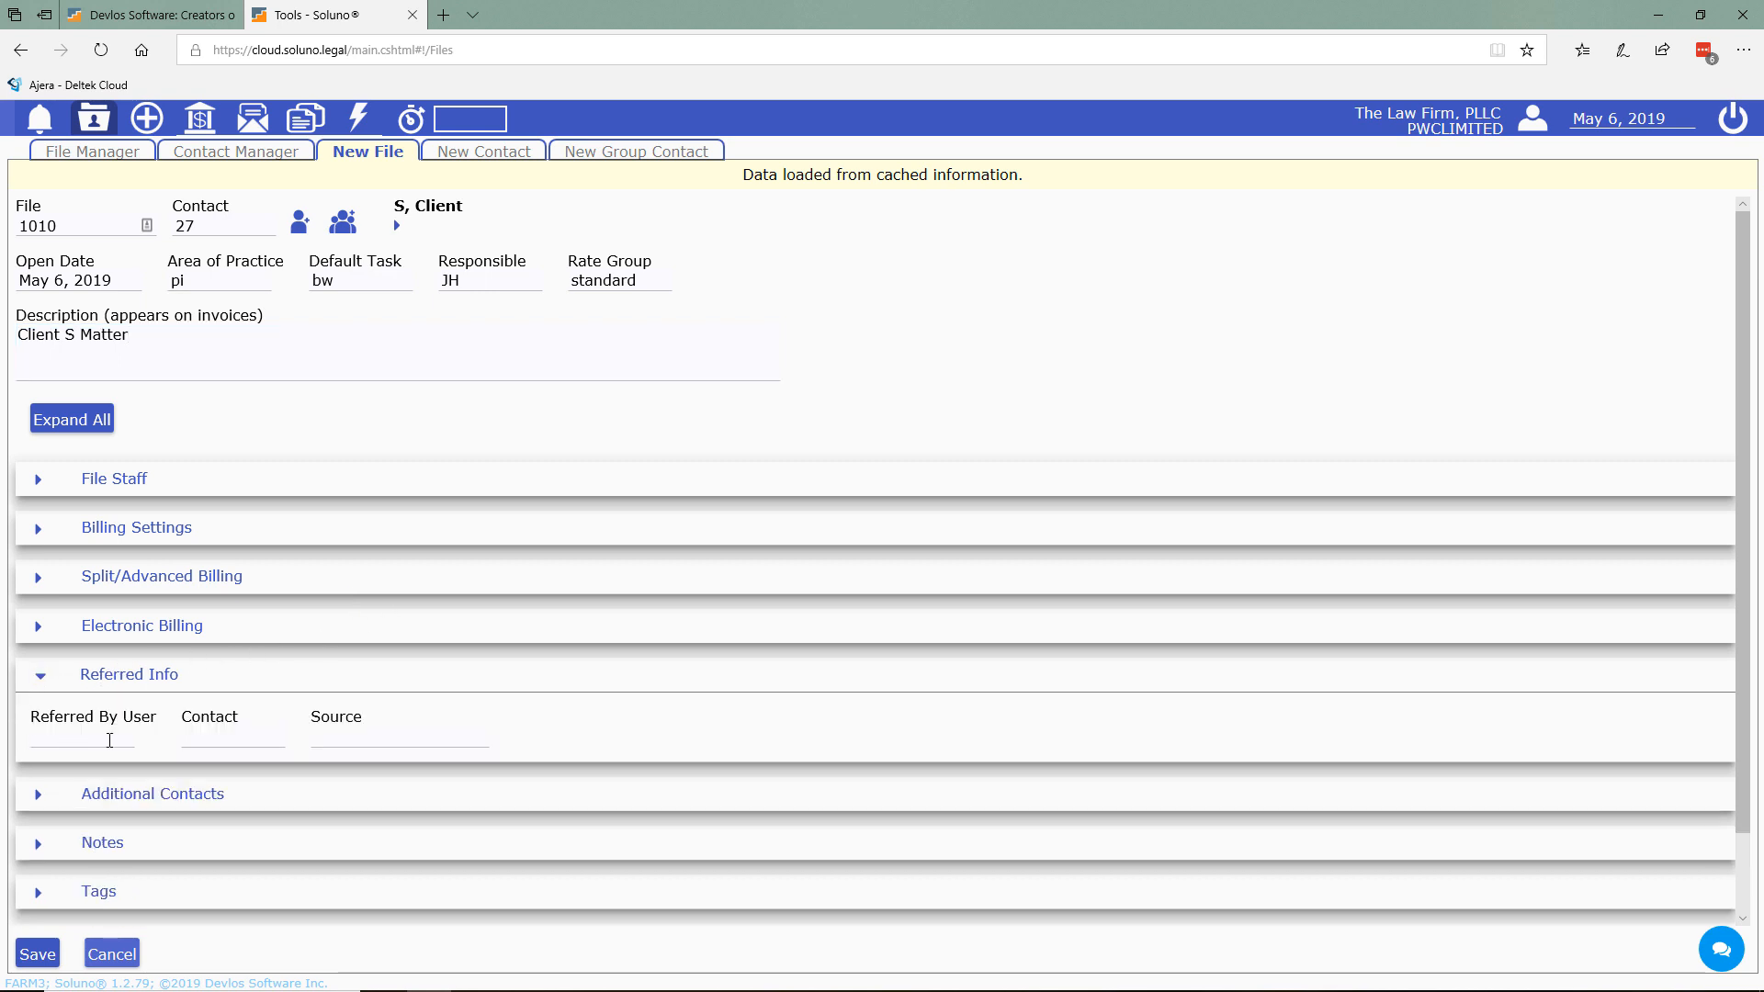
pyautogui.click(192, 738)
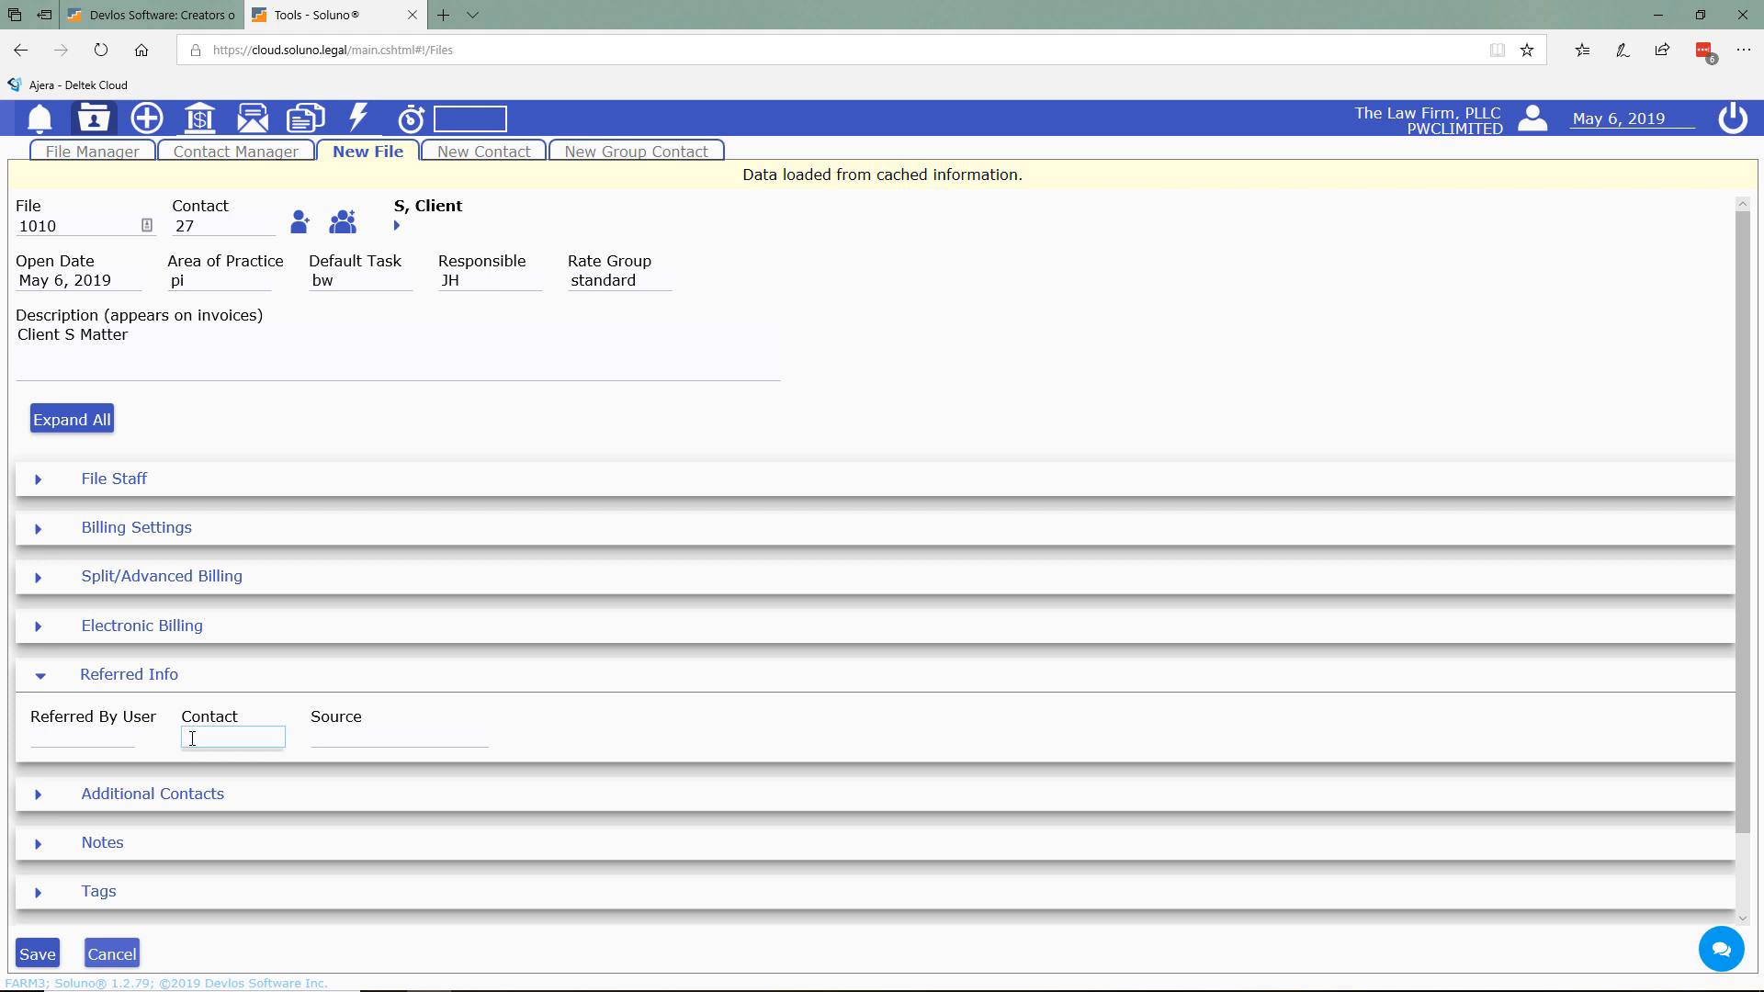
pyautogui.write('goog')
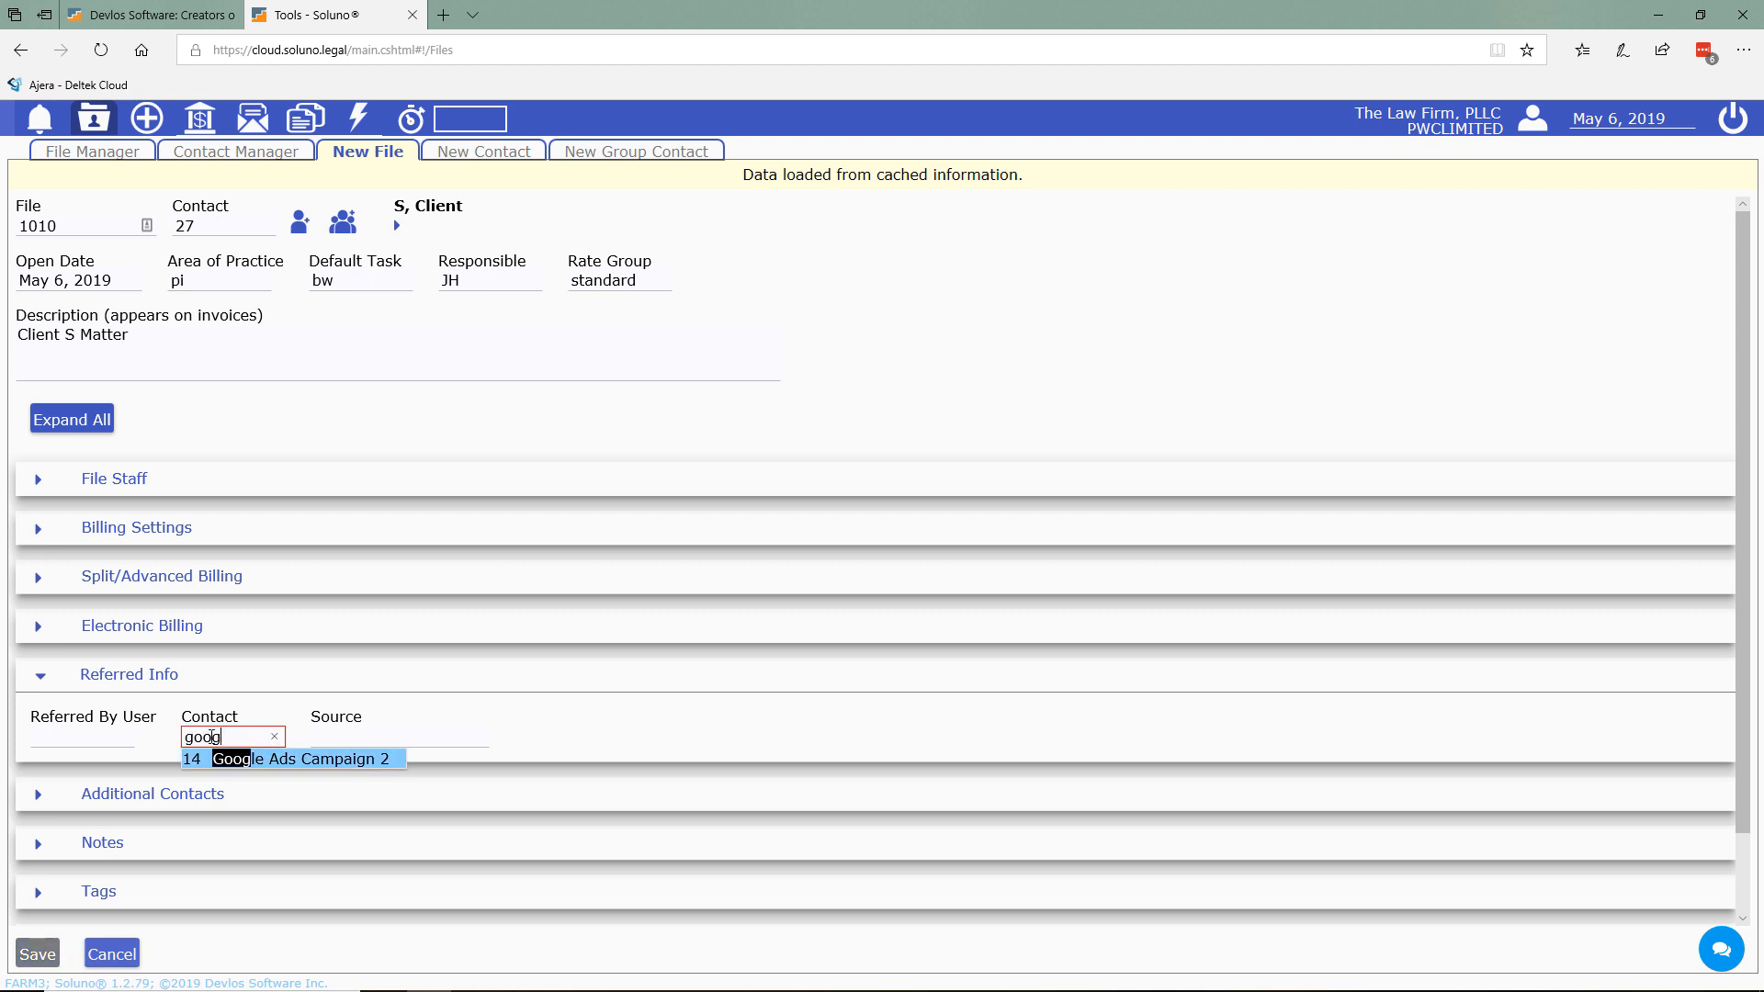
pyautogui.click(355, 760)
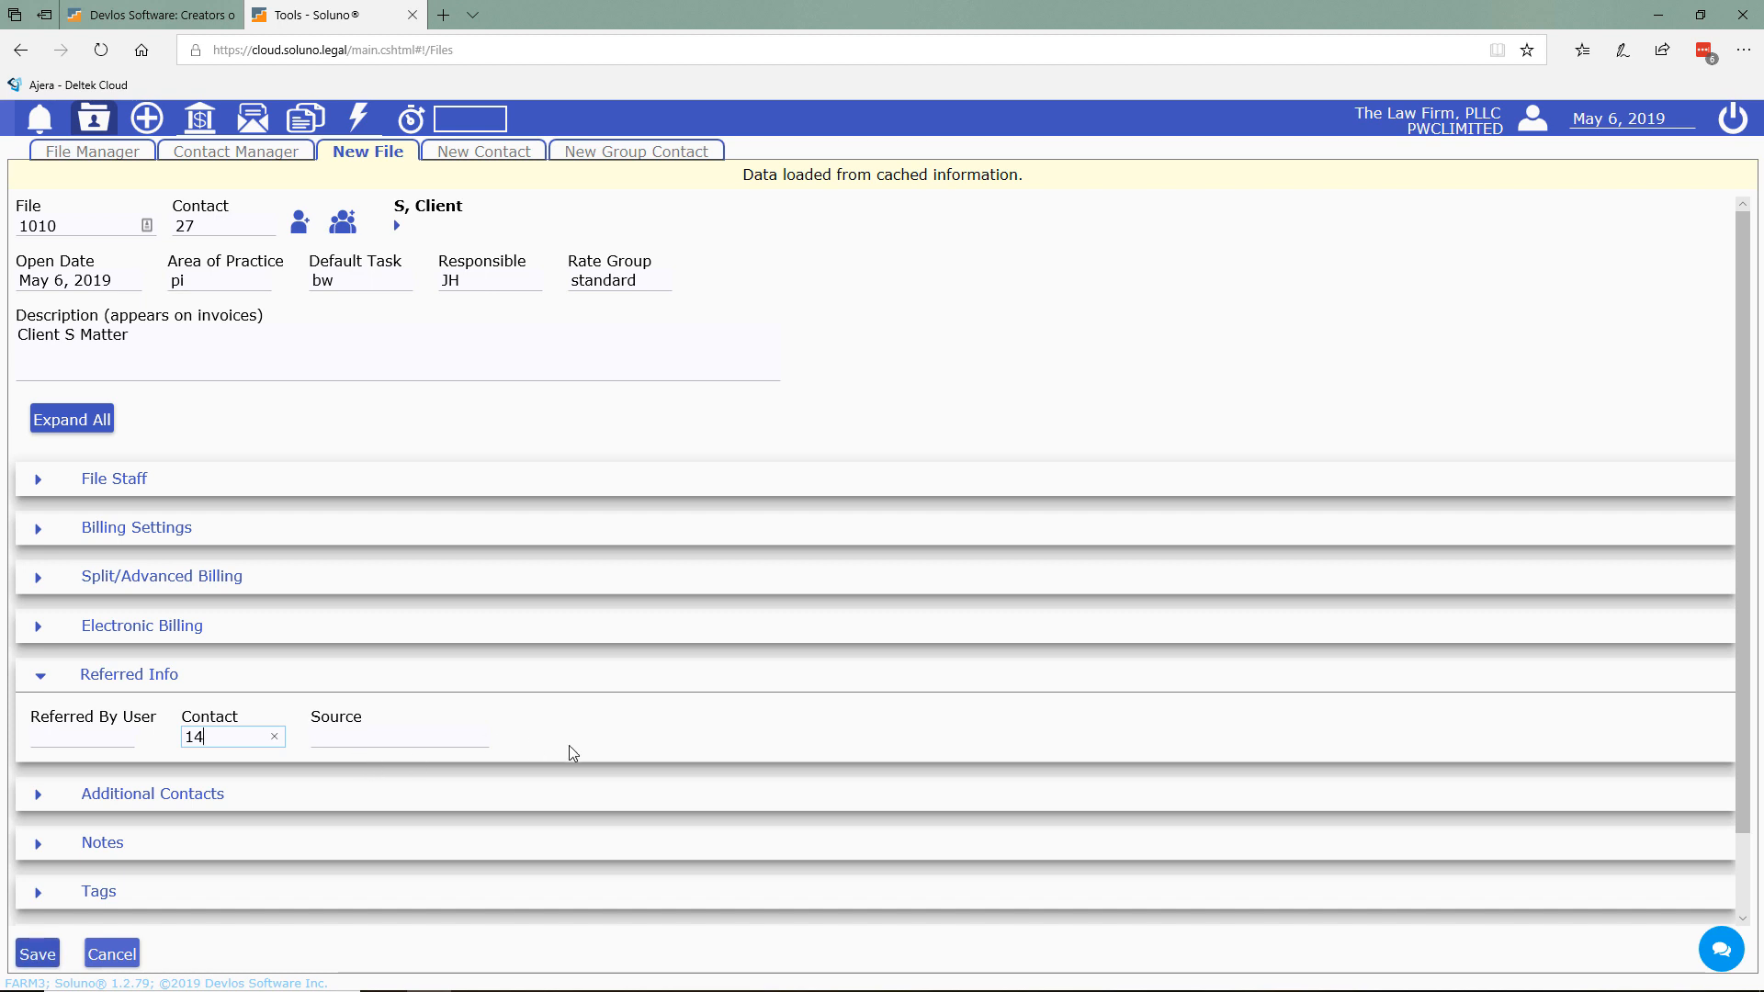
pyautogui.click(664, 728)
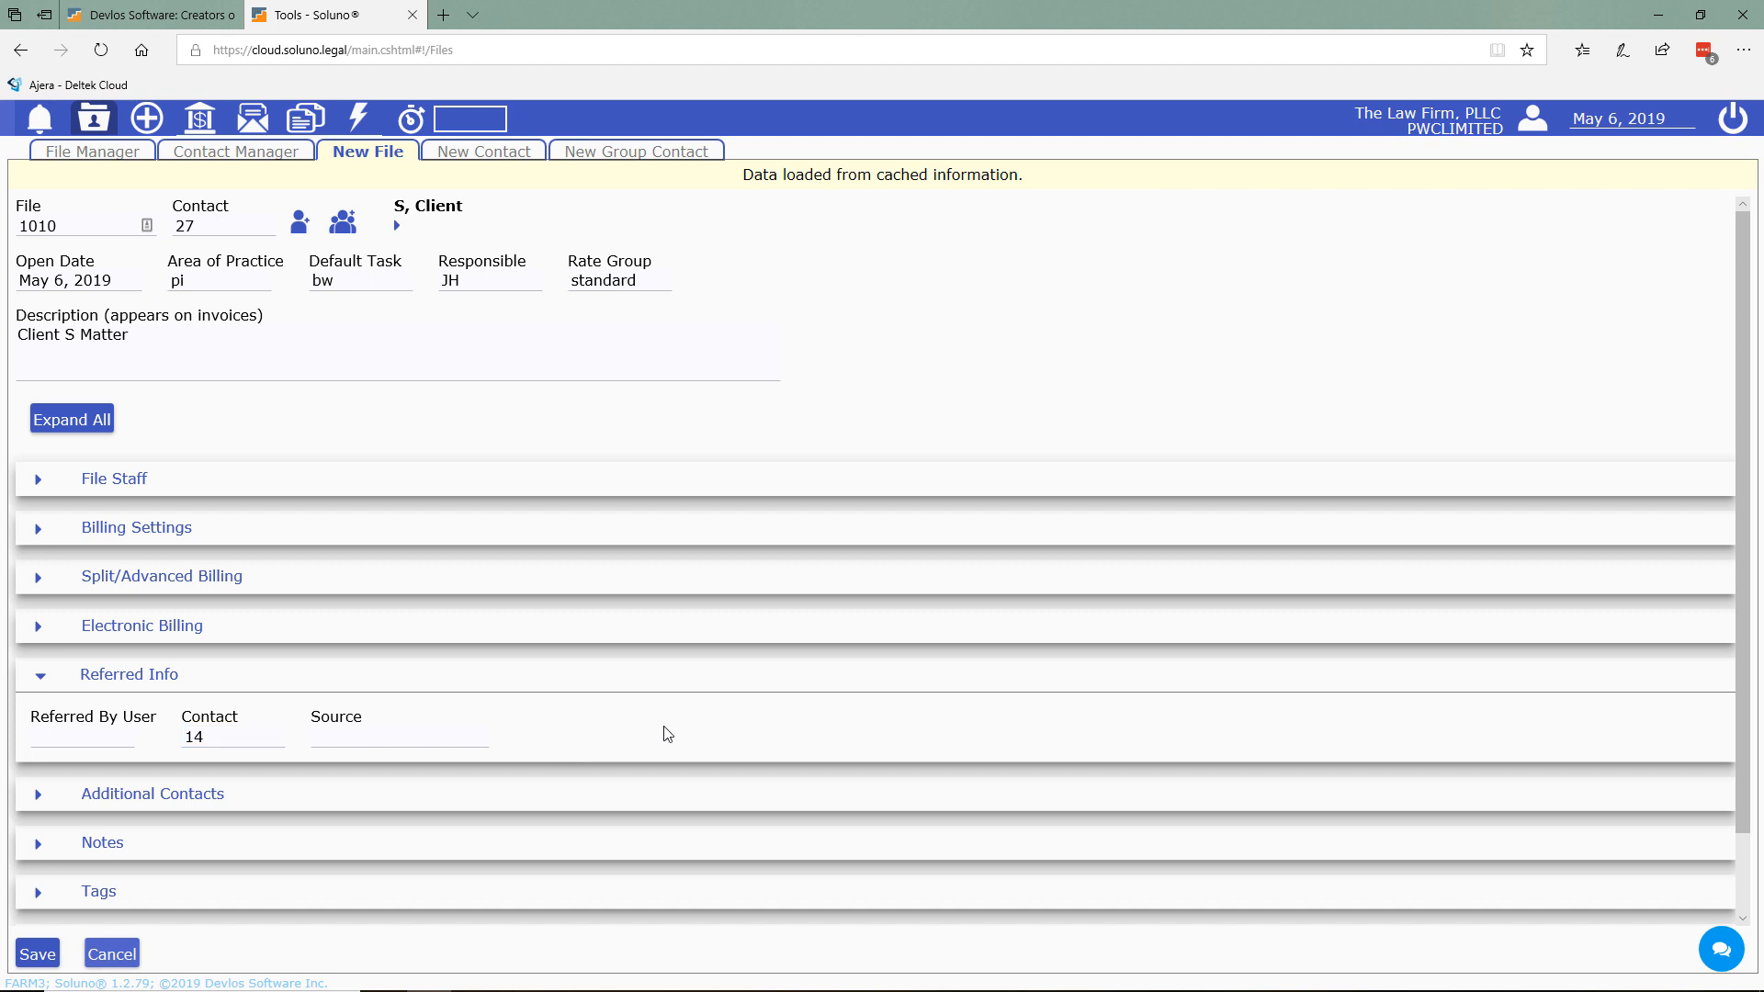
pyautogui.click(38, 953)
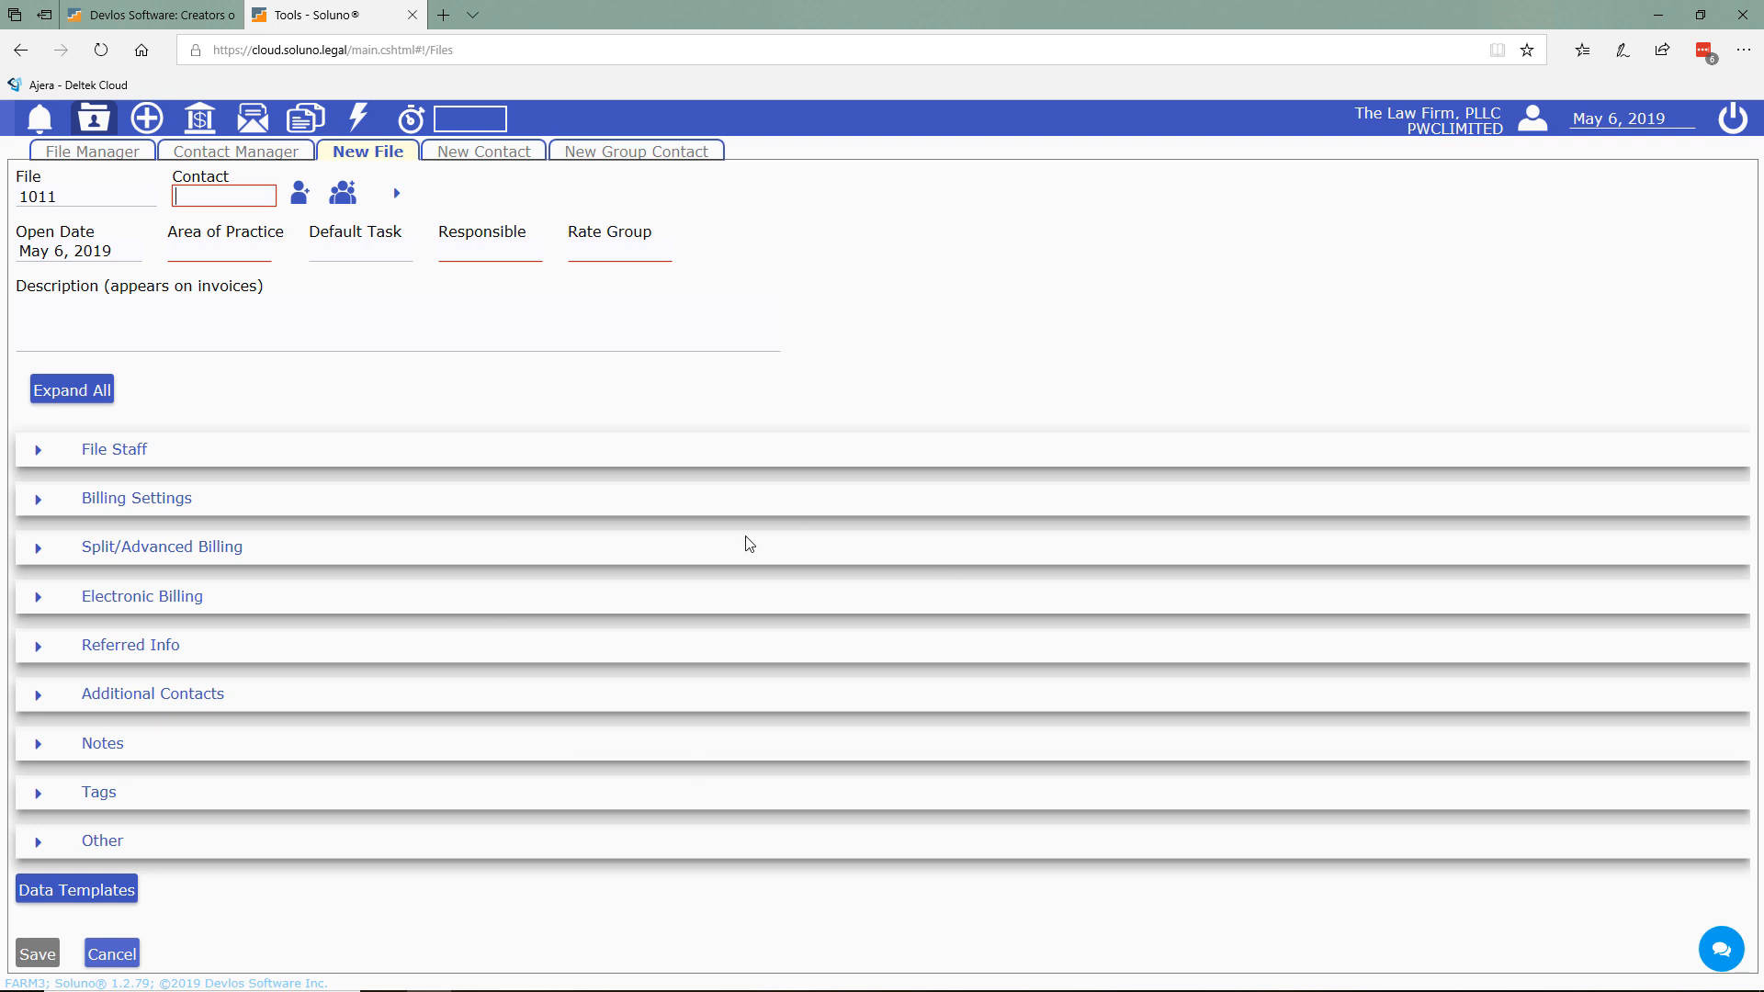
# - Start an Operating Out entry of 20.00 from the Chase Ink credit card account (c1)
pyautogui.click(148, 127)
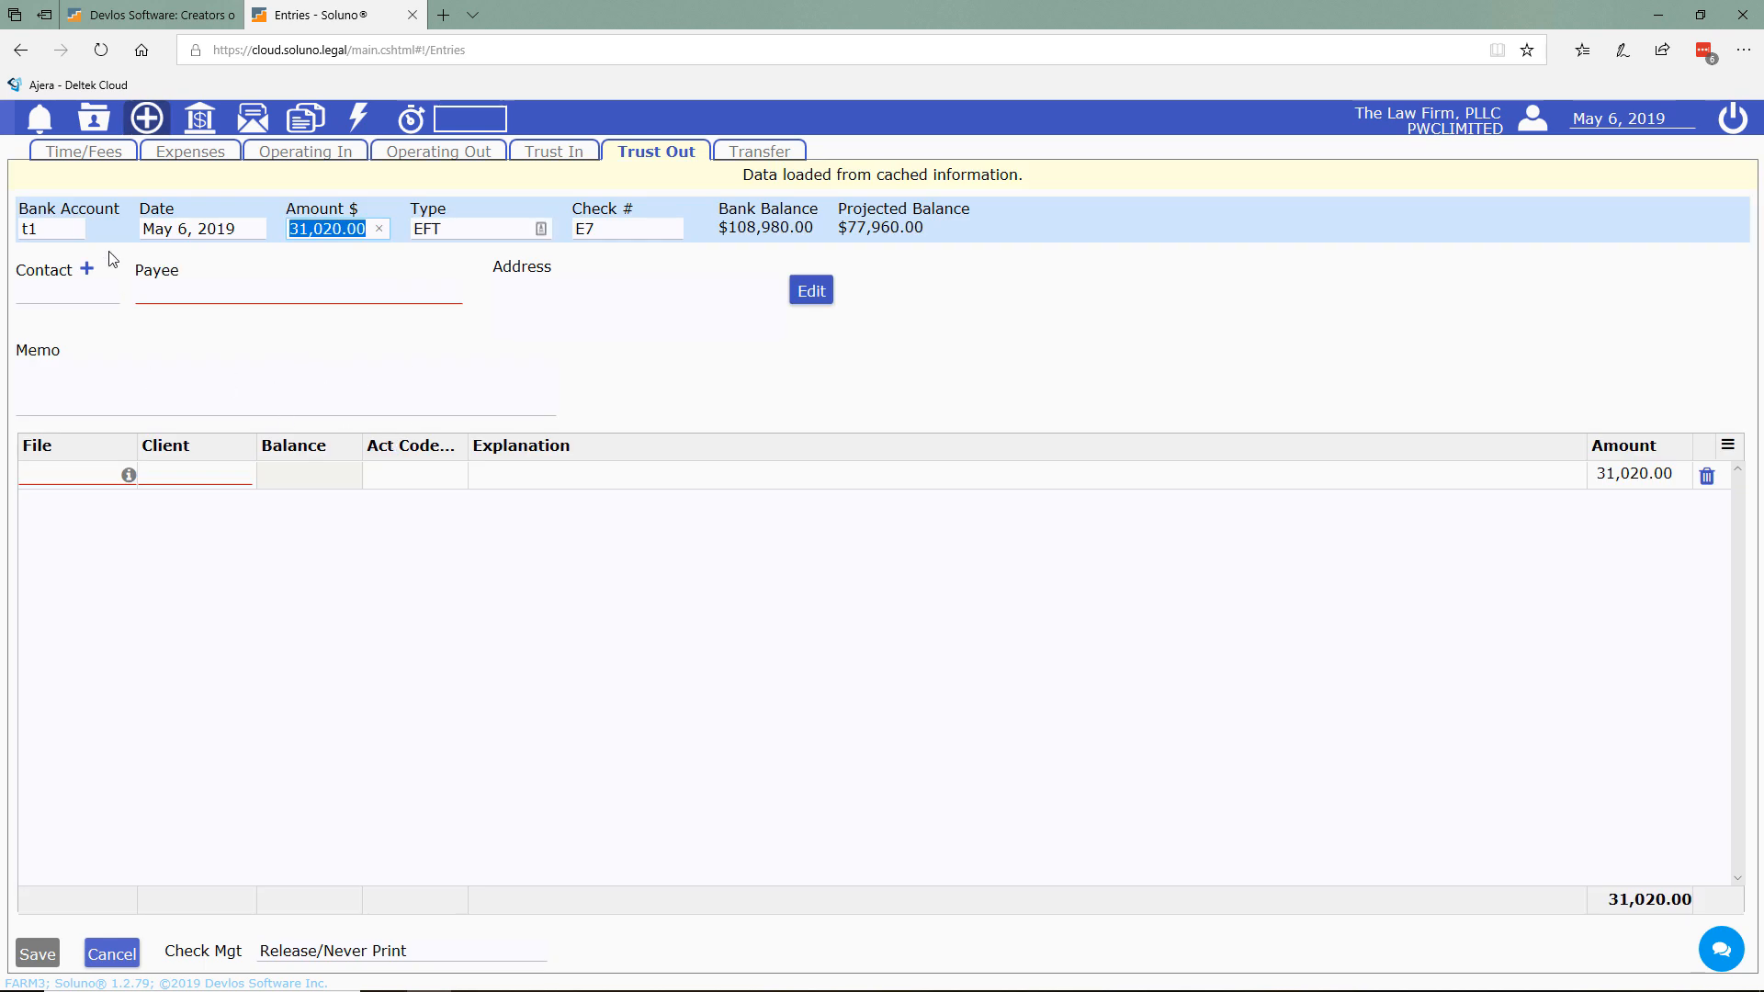
pyautogui.click(433, 152)
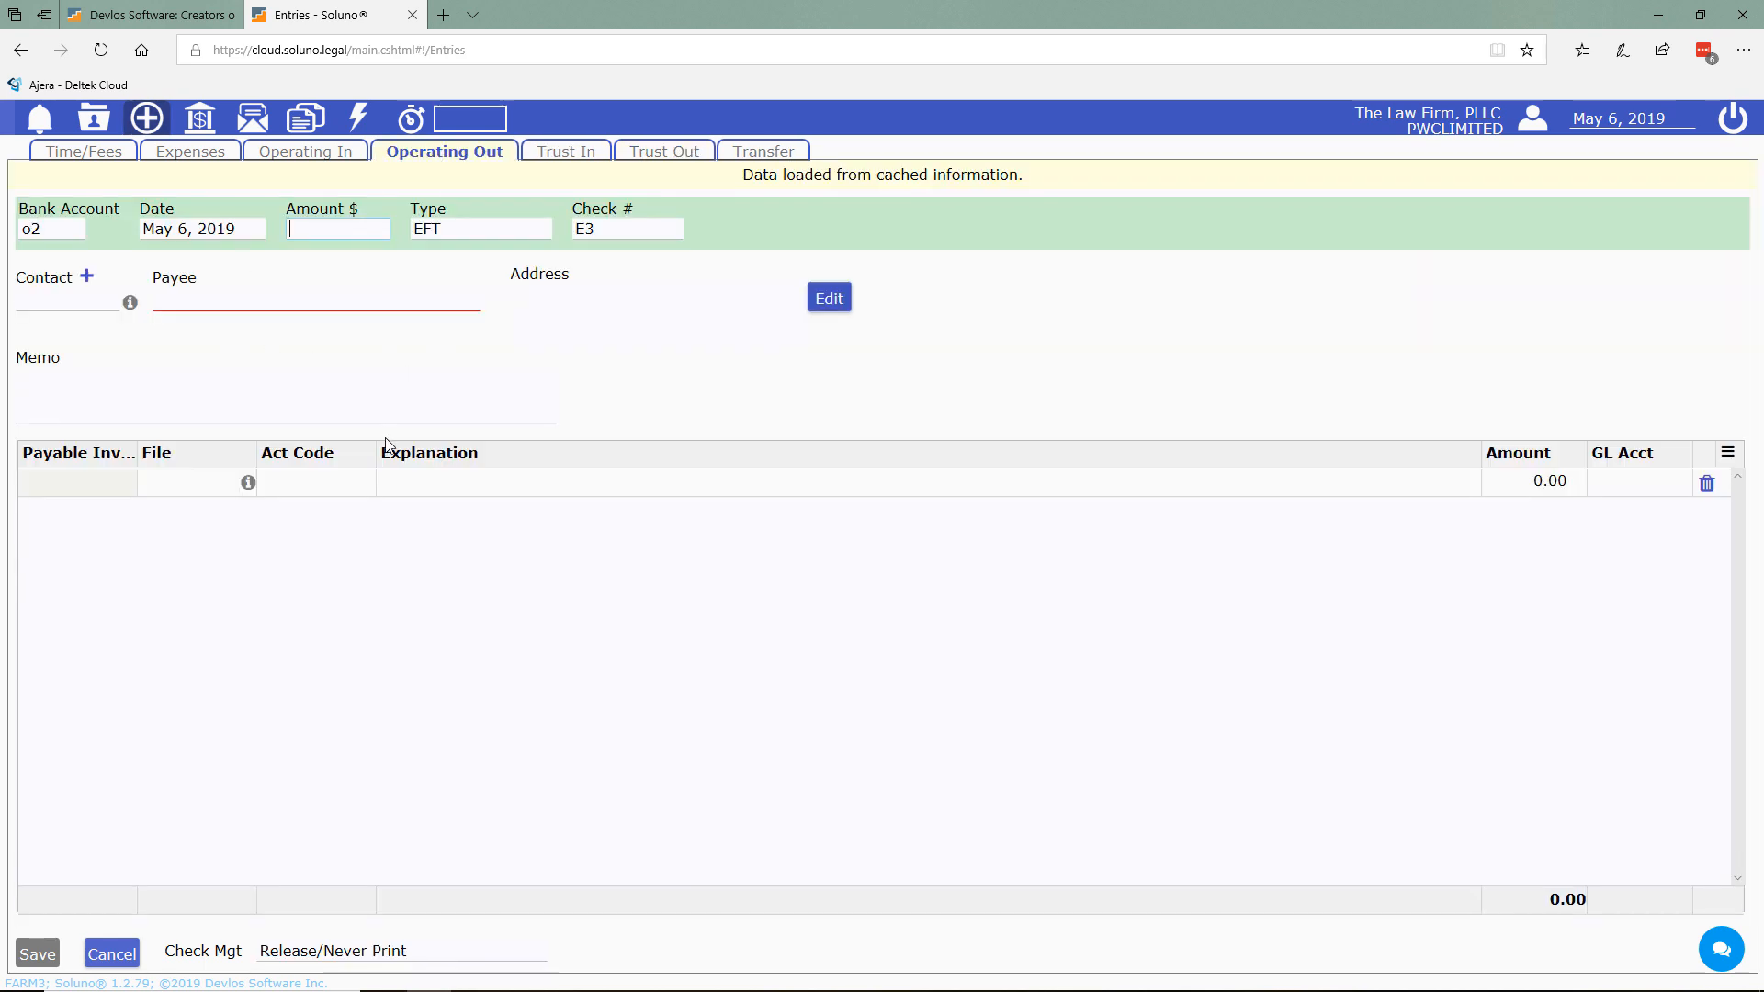
pyautogui.click(66, 230)
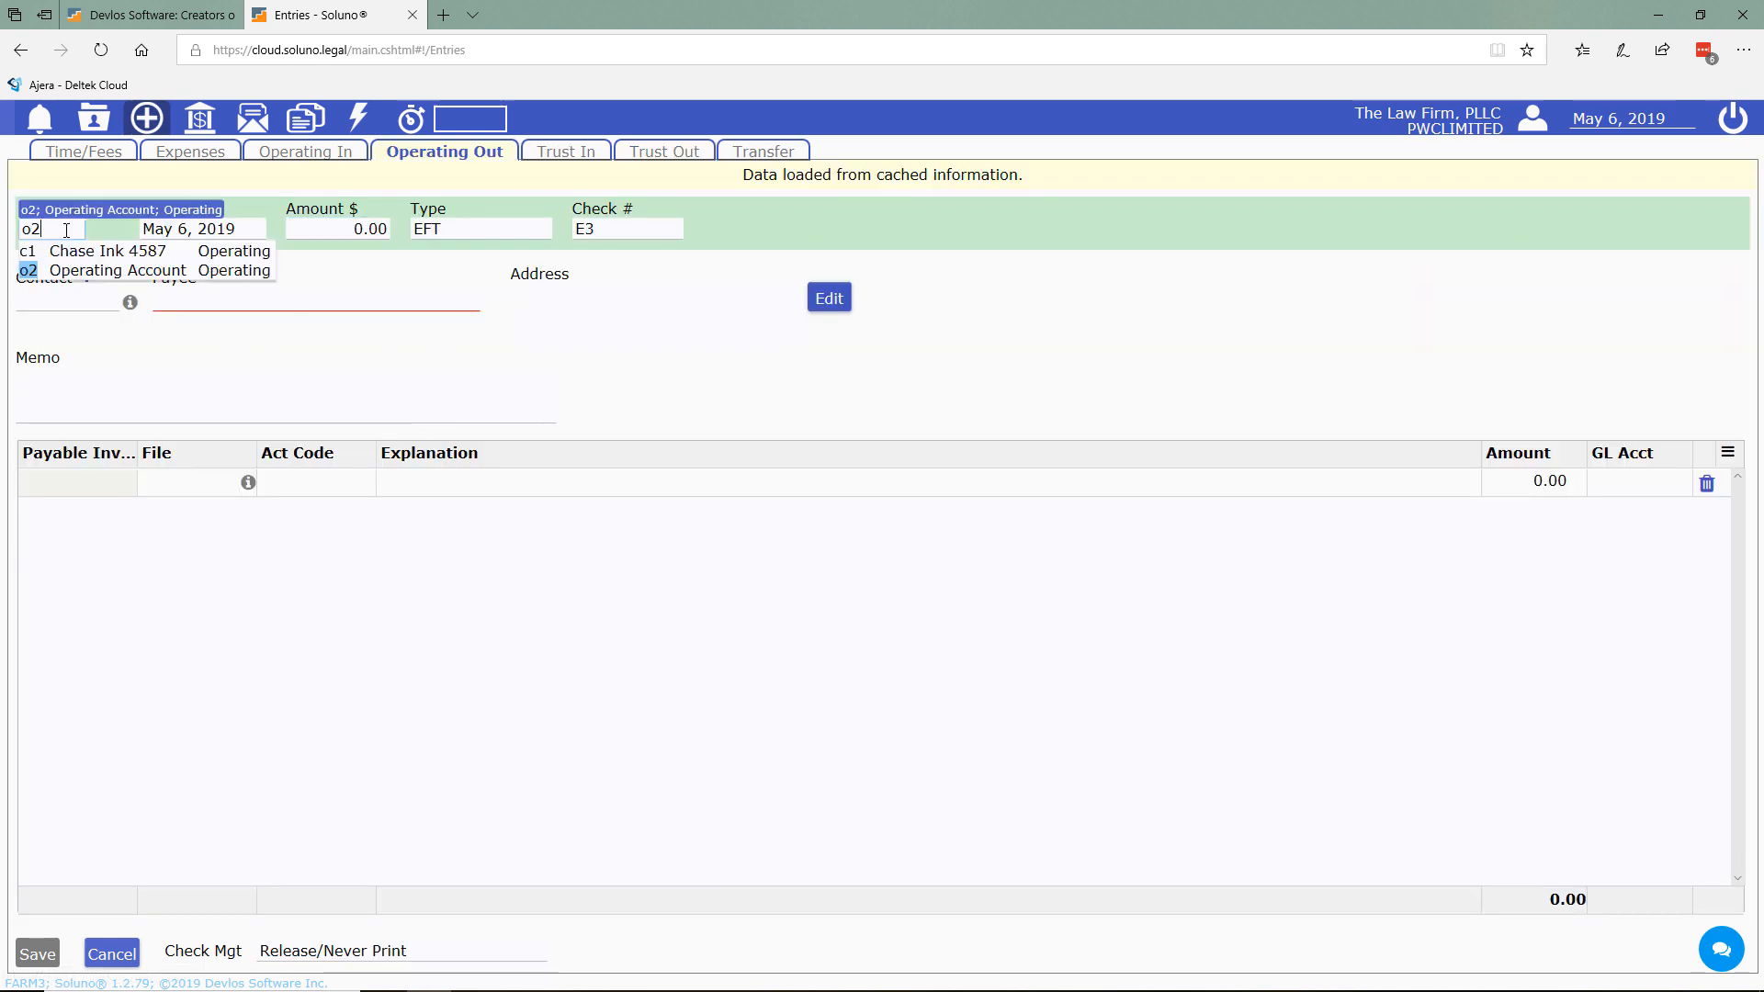
pyautogui.click(108, 251)
pyautogui.click(336, 229)
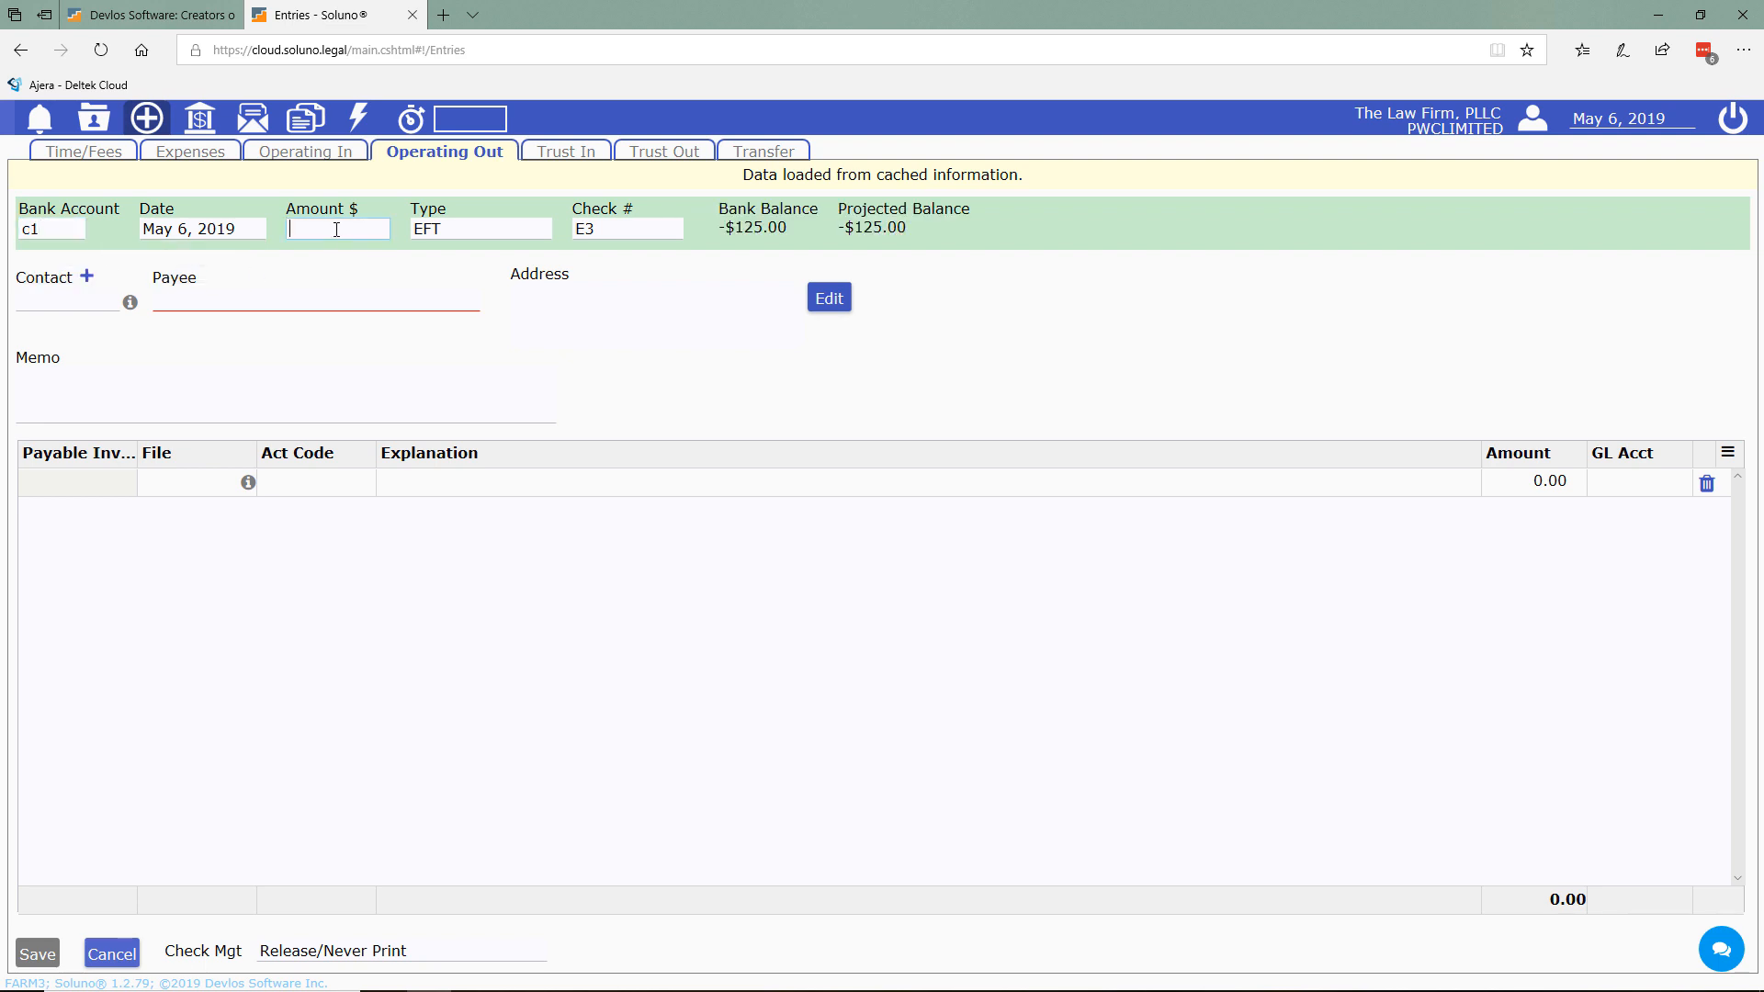
pyautogui.write('20')
# - Set Trinity Health as the payee contact of the credit card entry
pyautogui.click(40, 299)
pyautogui.write('tri')
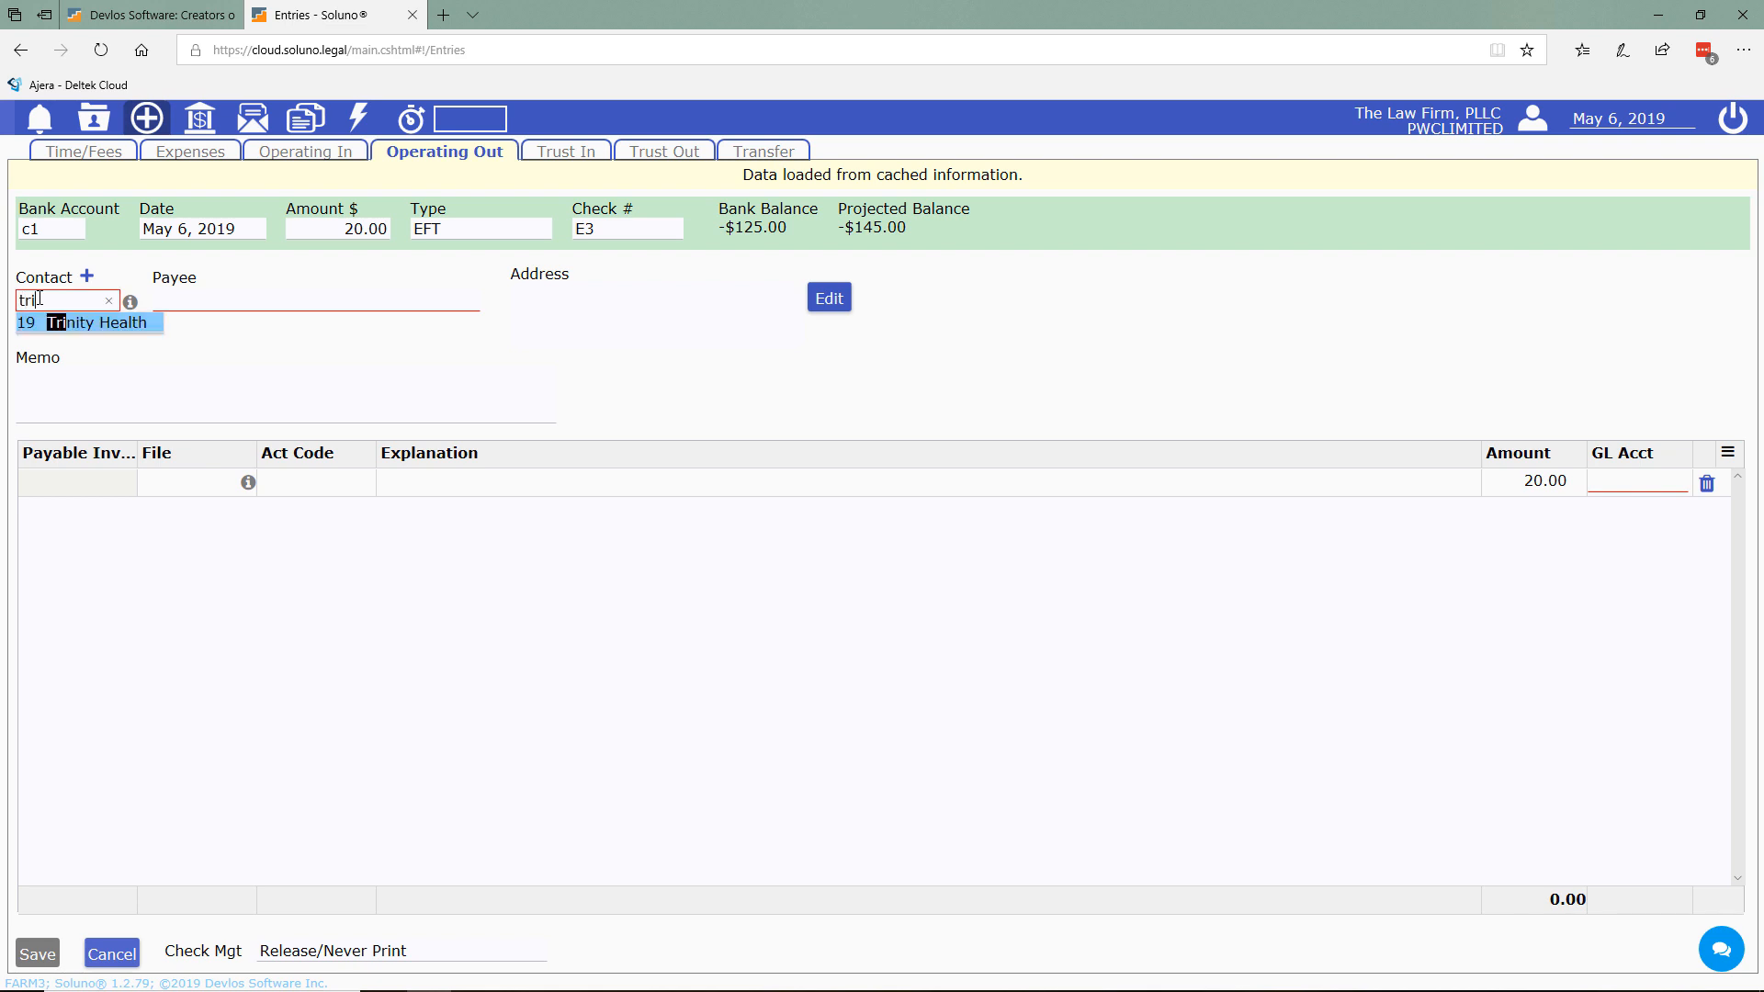
pyautogui.click(91, 321)
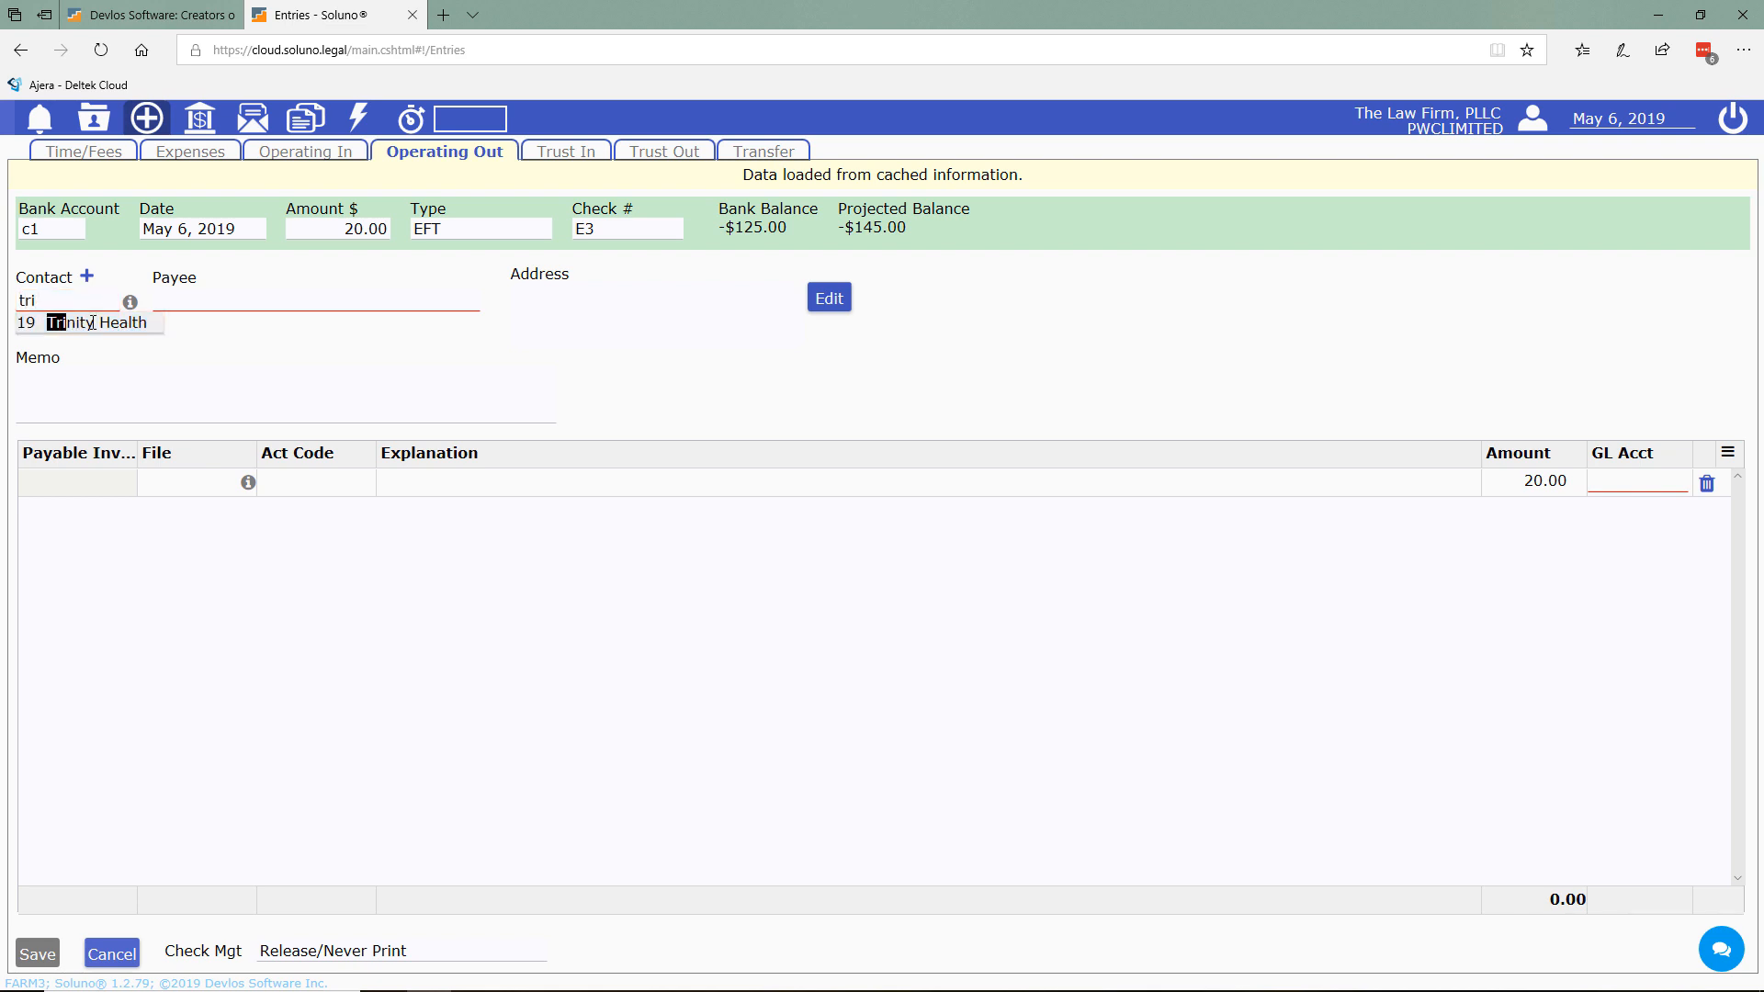
# - Allocate the credit card charge to the Client S Matter file with activity code medreport (Medical Report) and save the entry
pyautogui.click(168, 481)
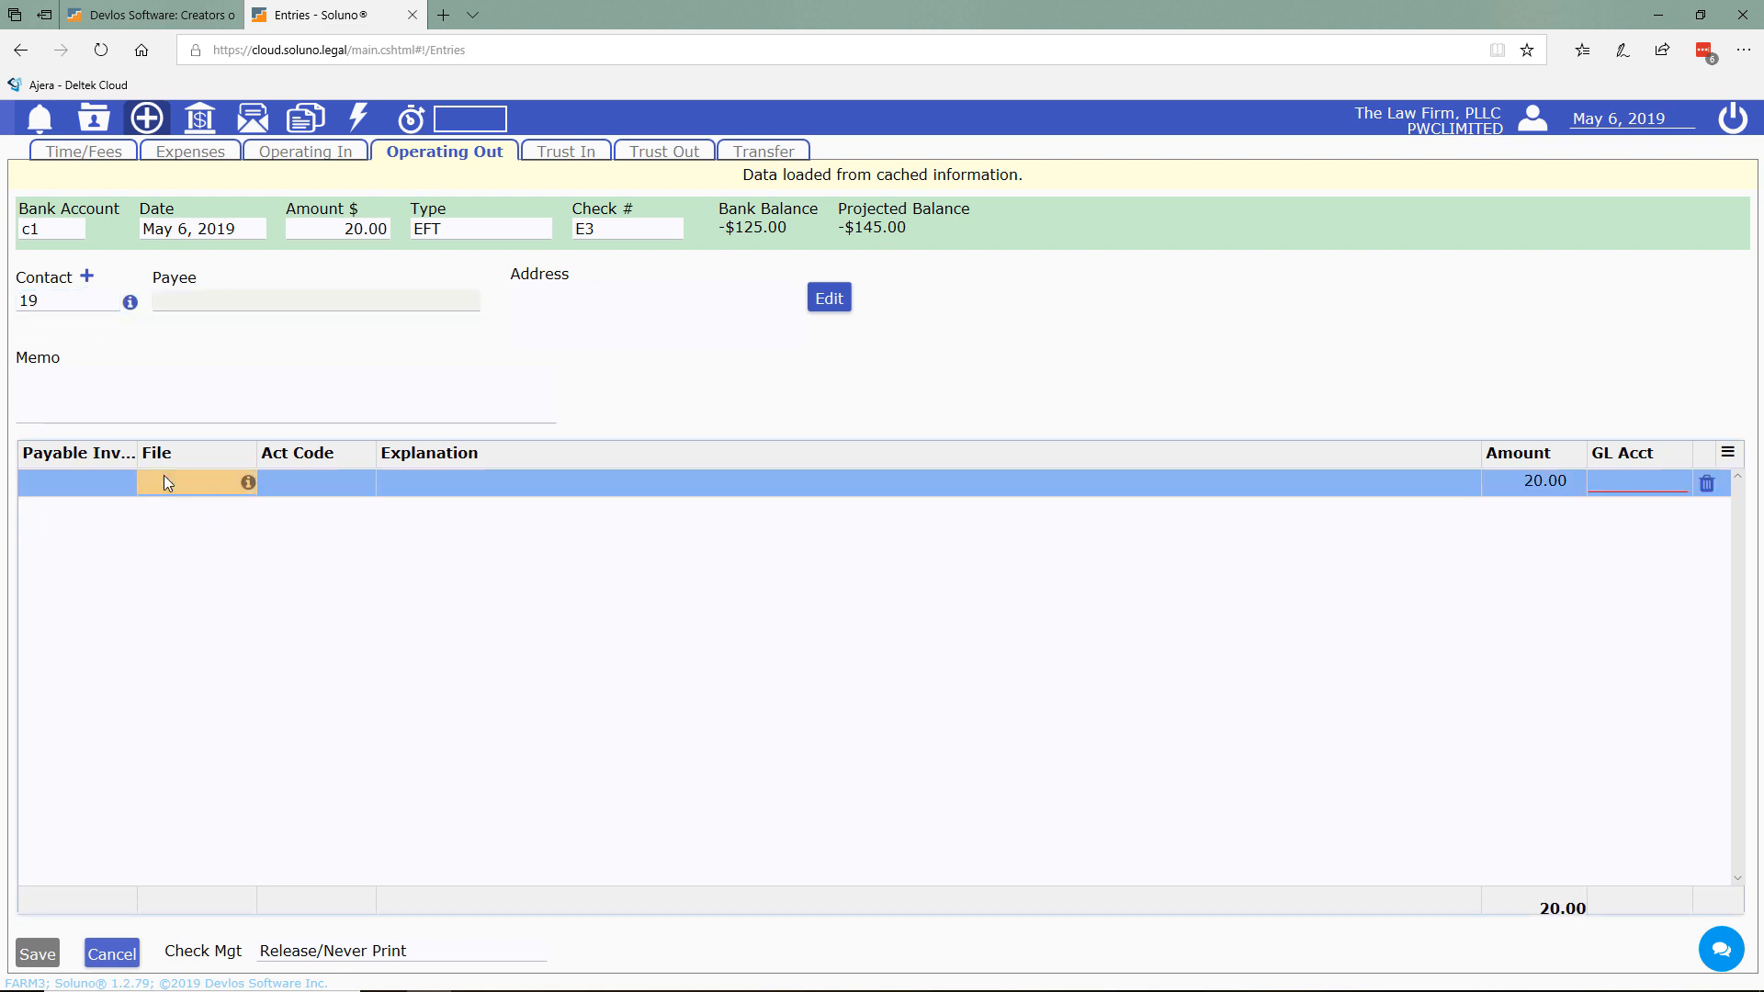
pyautogui.write('cli')
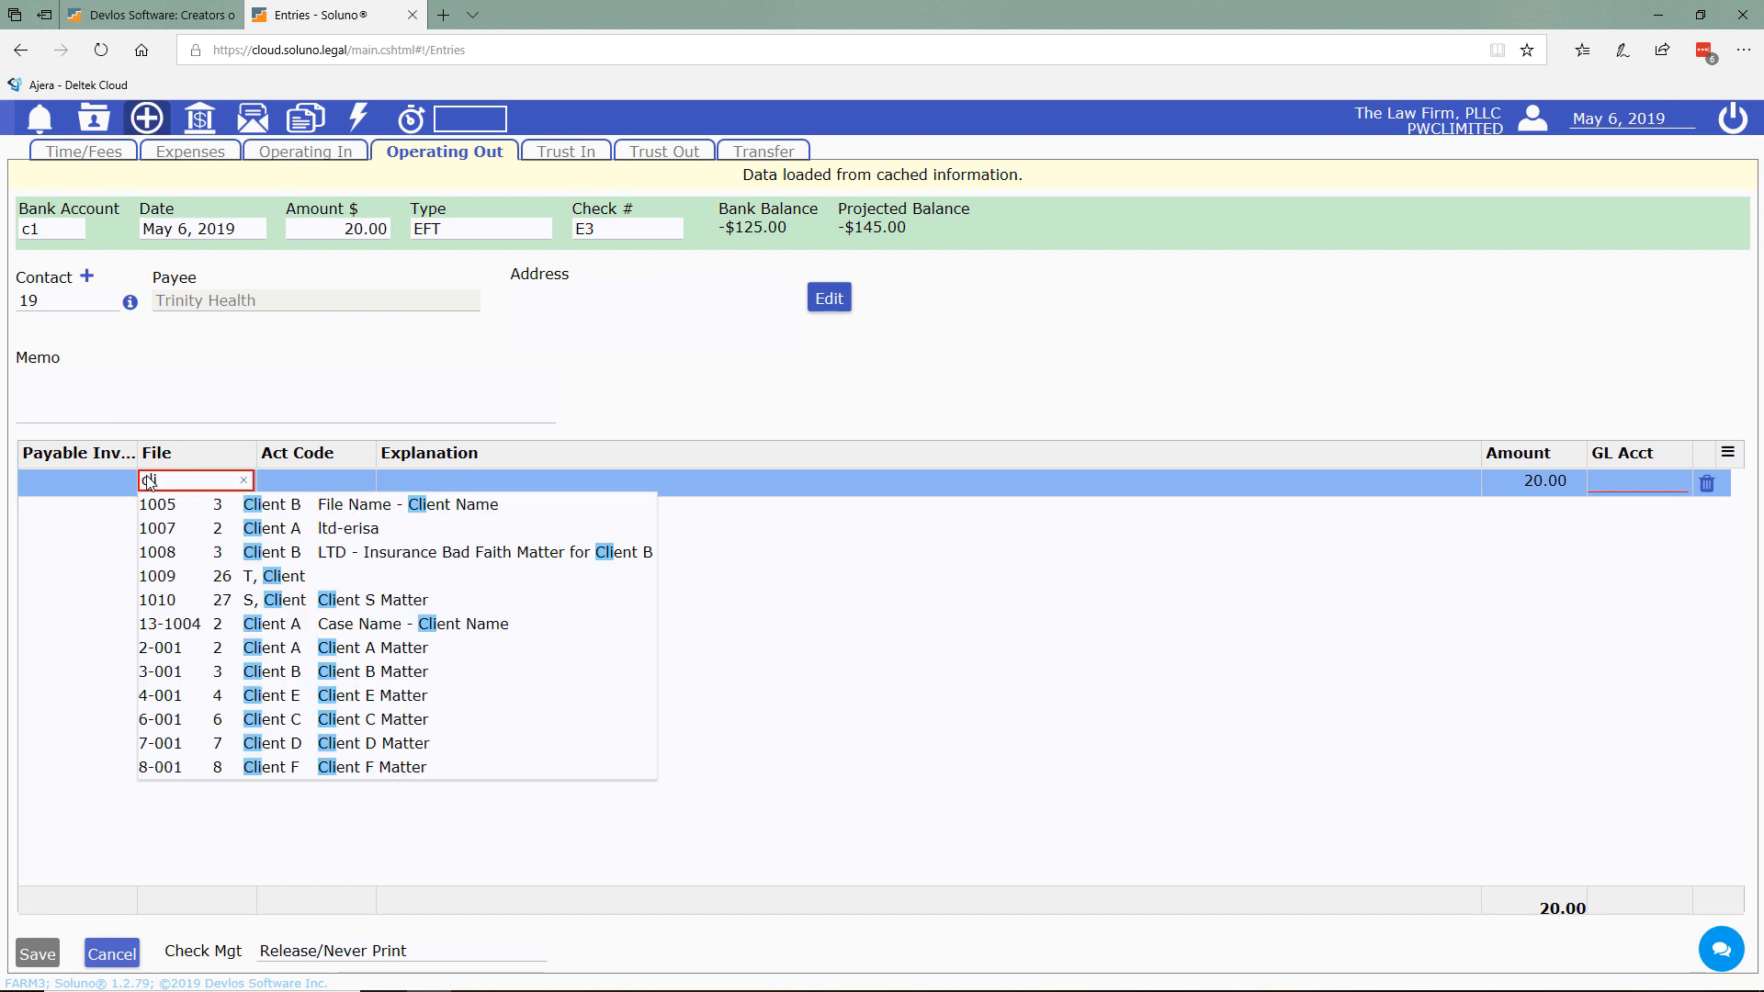
pyautogui.click(310, 603)
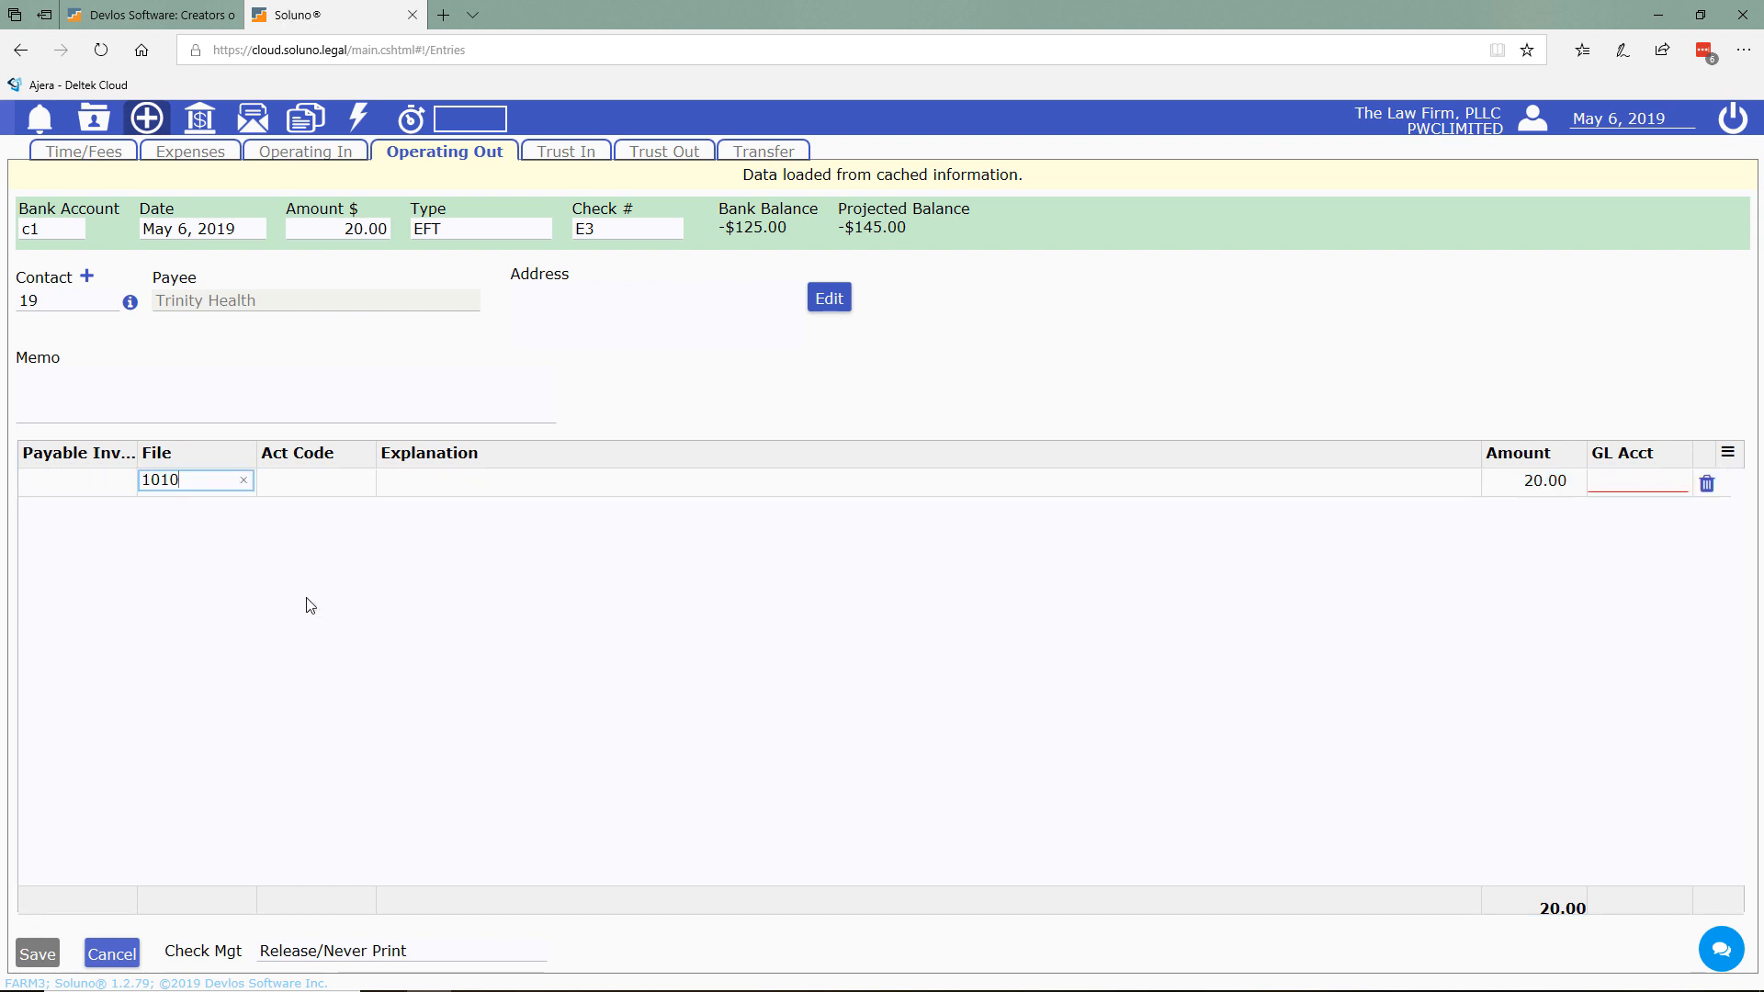
pyautogui.click(294, 480)
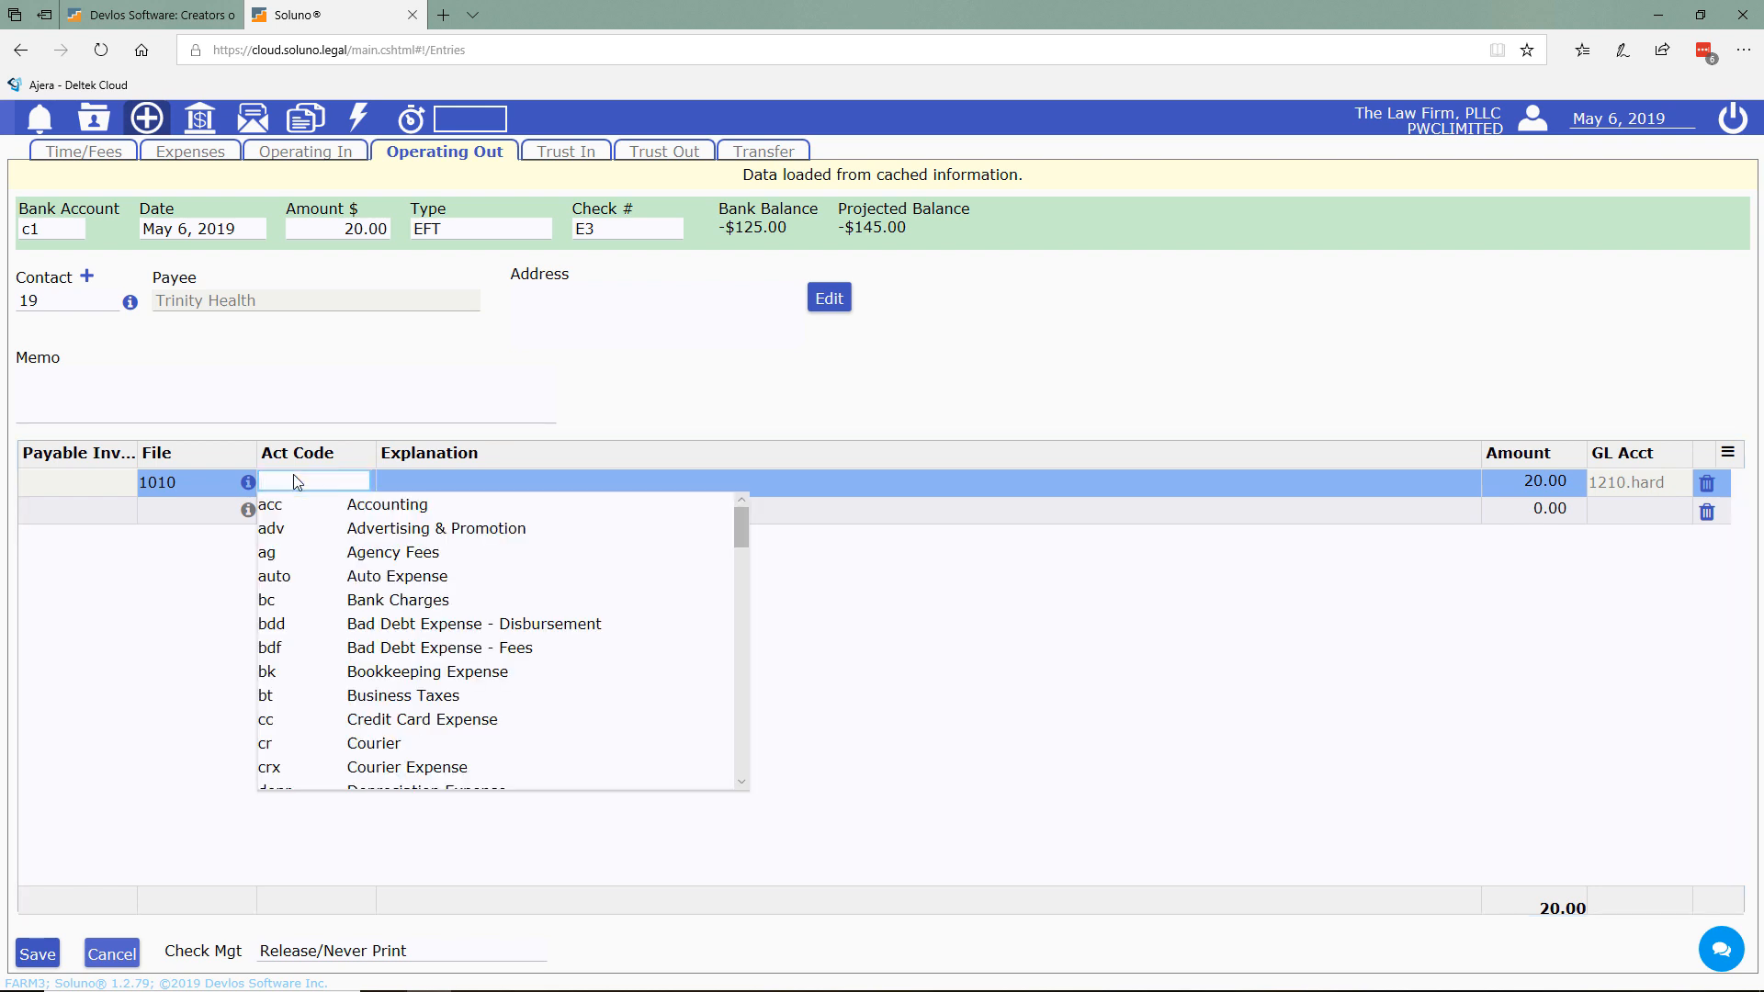
pyautogui.write('med')
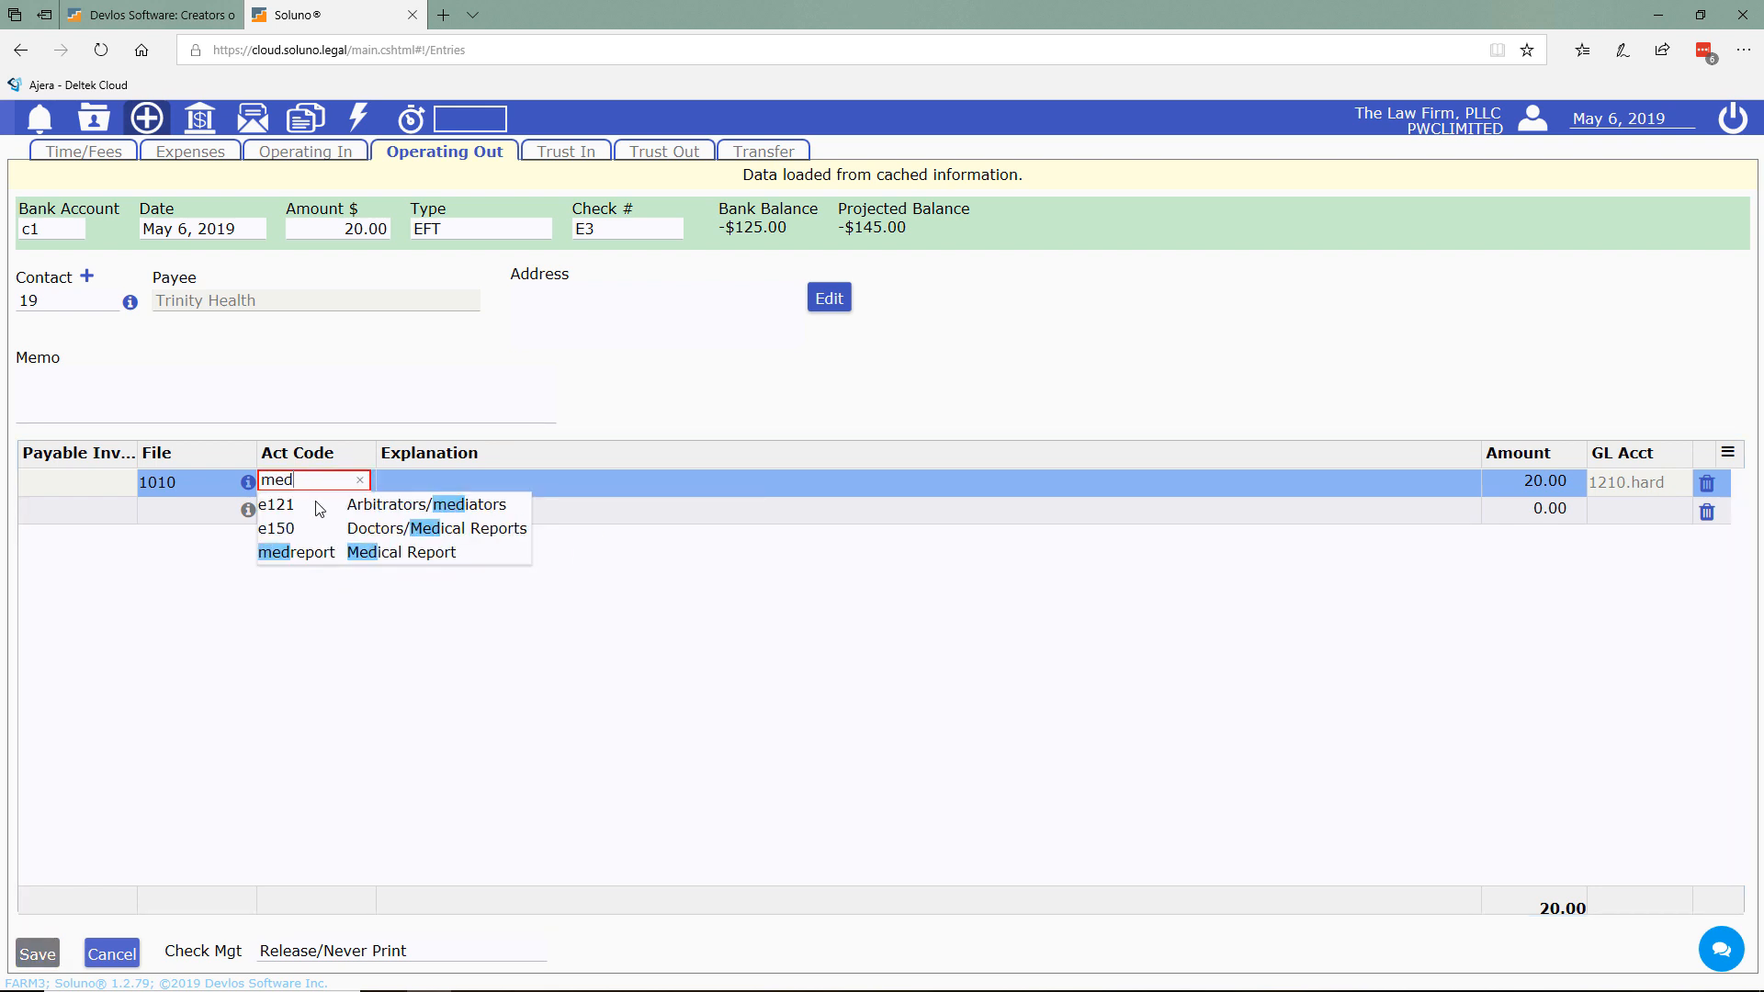
pyautogui.click(323, 552)
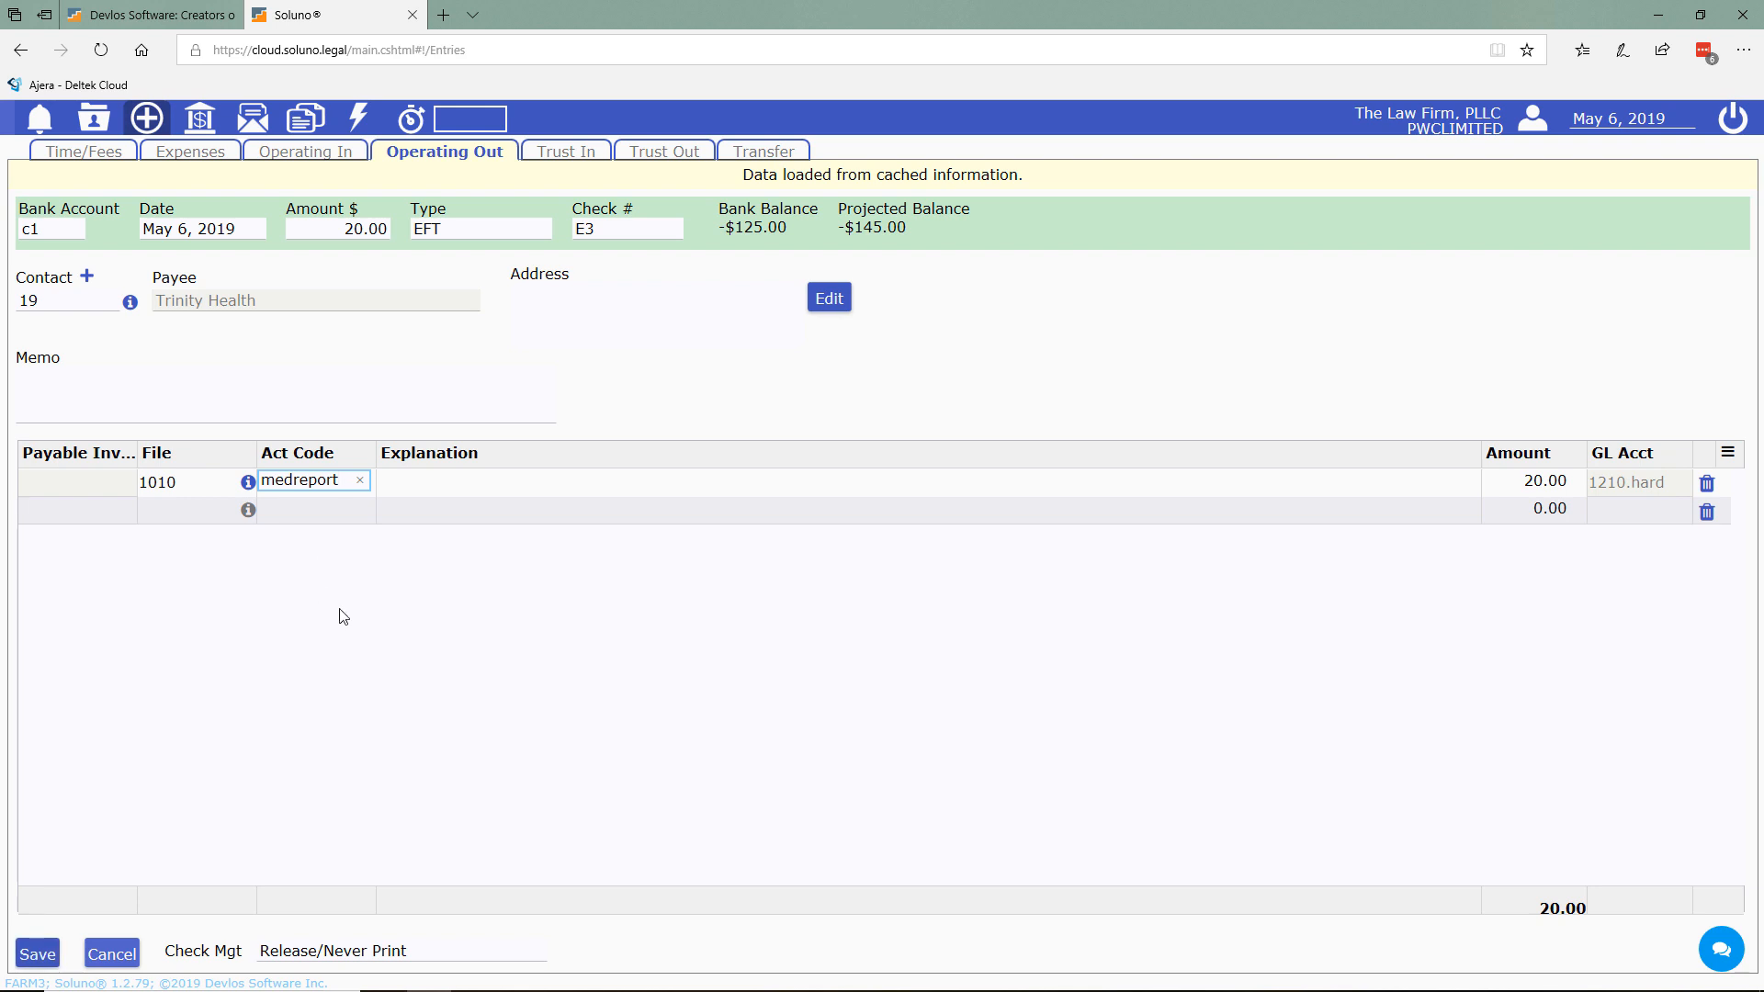
pyautogui.press('Tab')
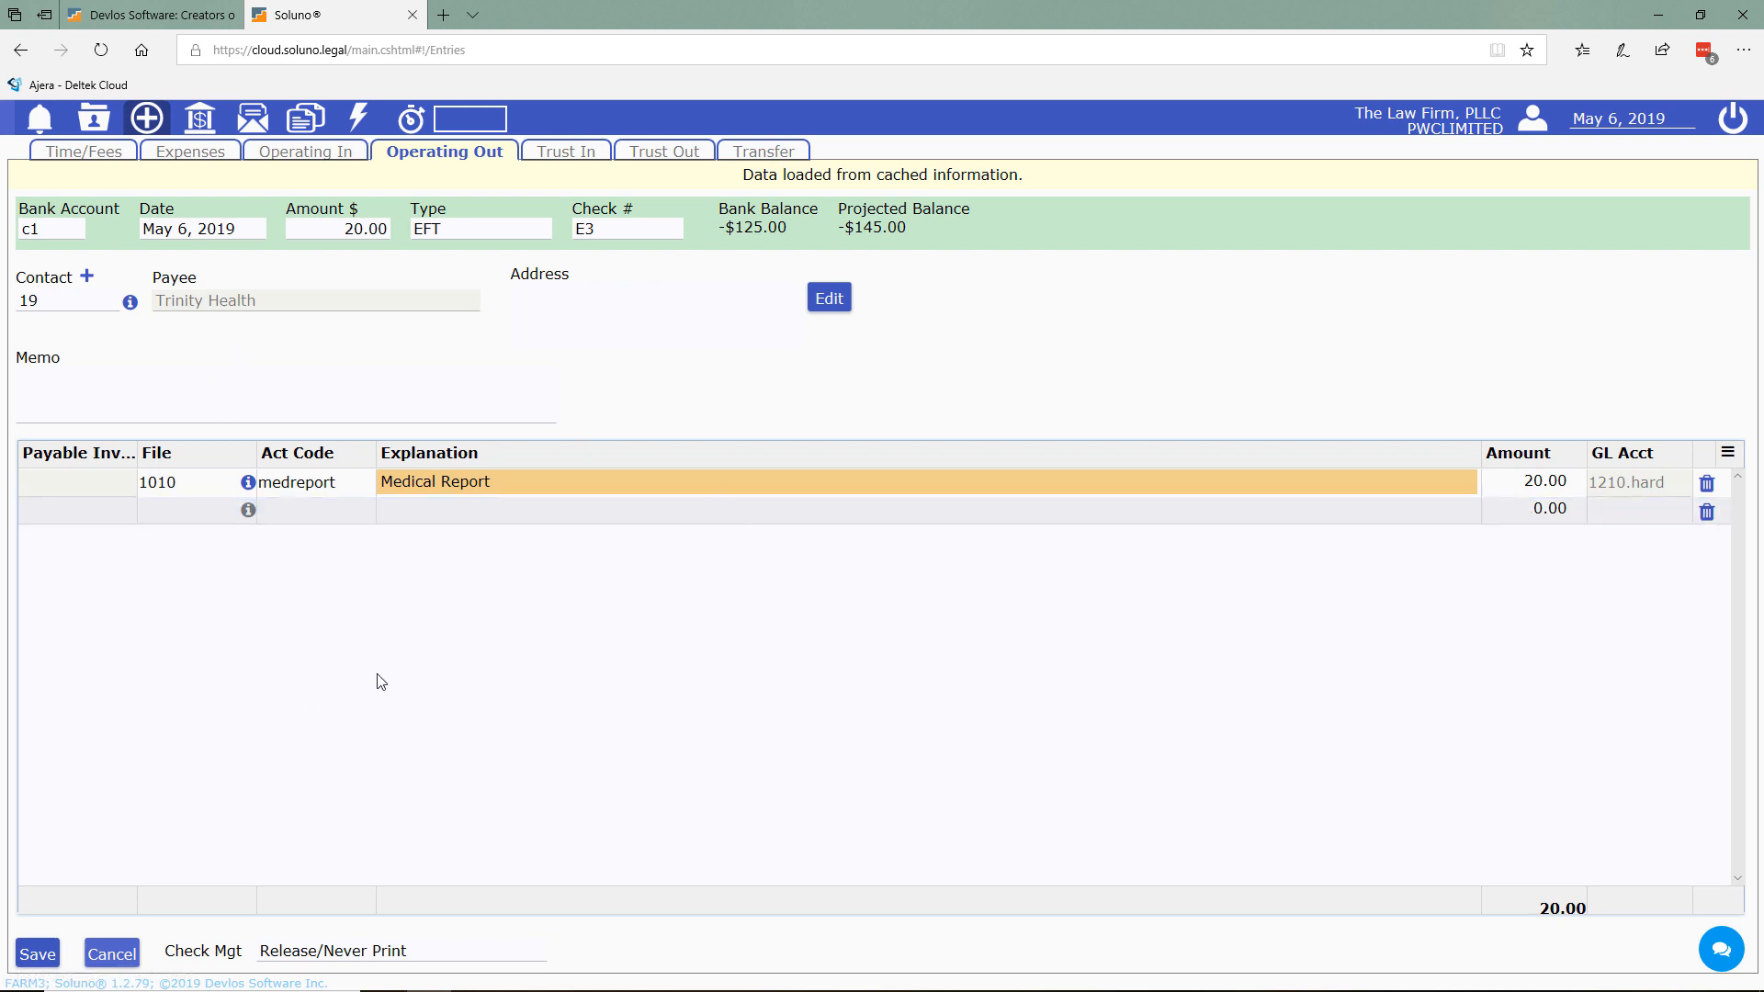
pyautogui.click(30, 958)
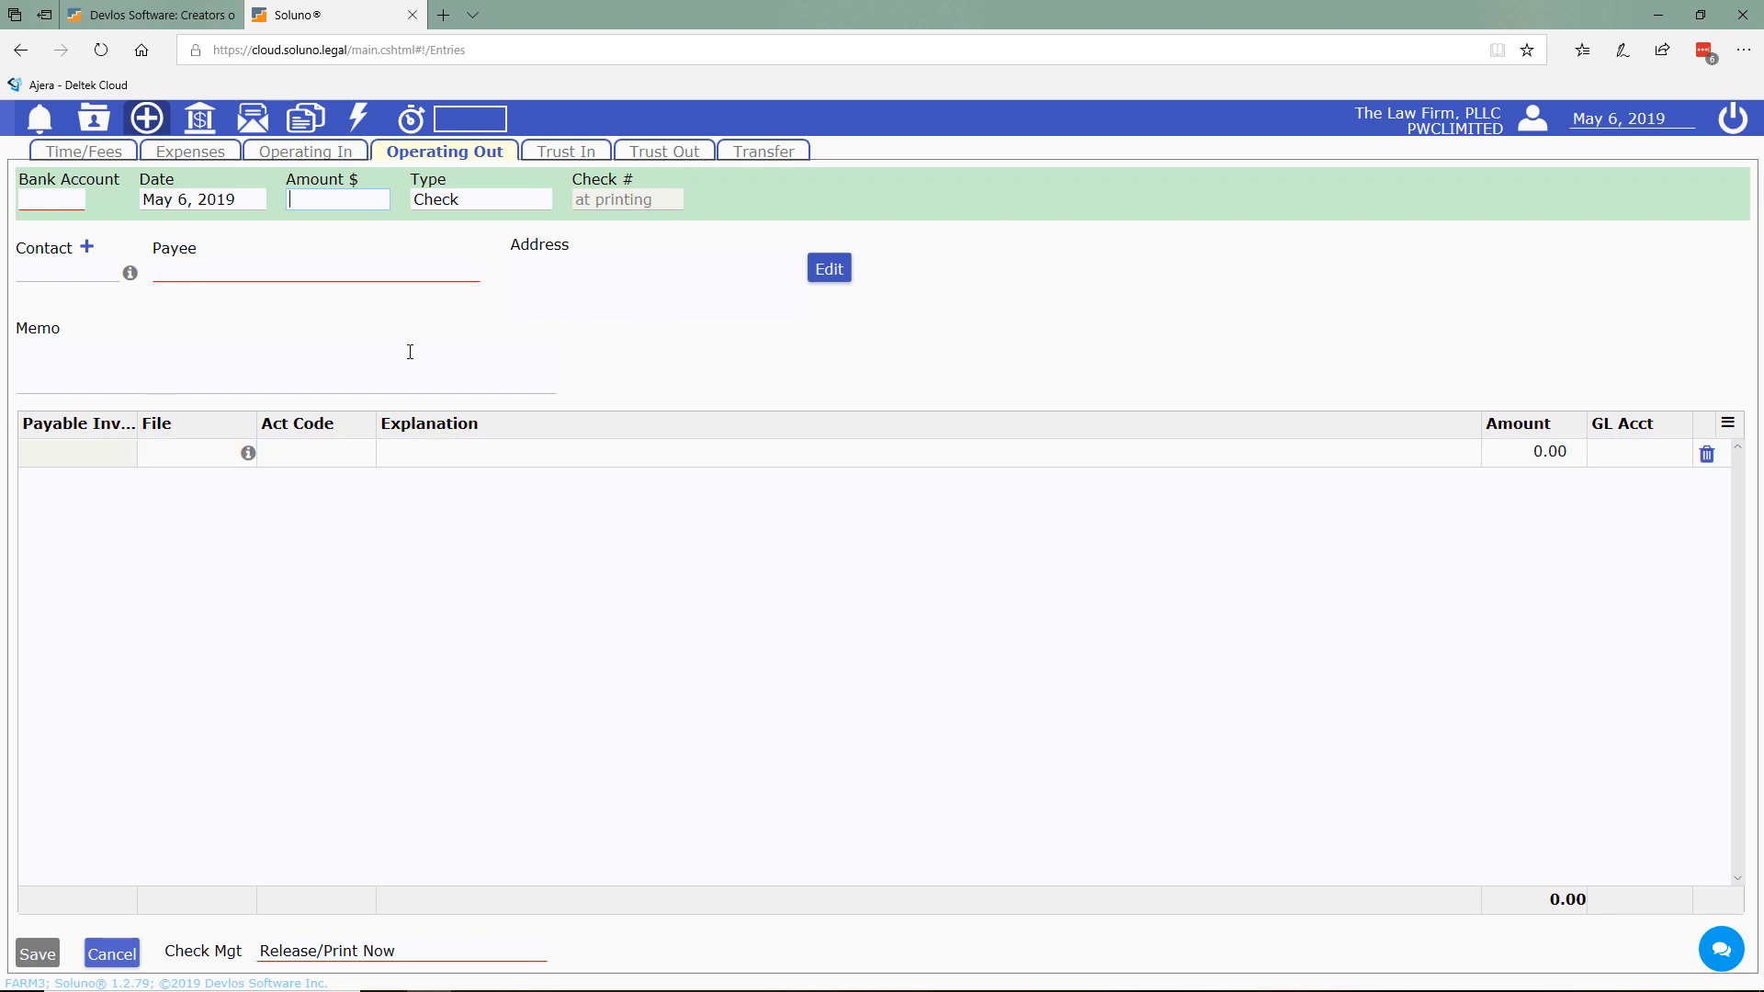
# - Enter a 1,000.00 check from the Operating Account (o2) with Expert Witness Services as the payee contact
pyautogui.click(46, 200)
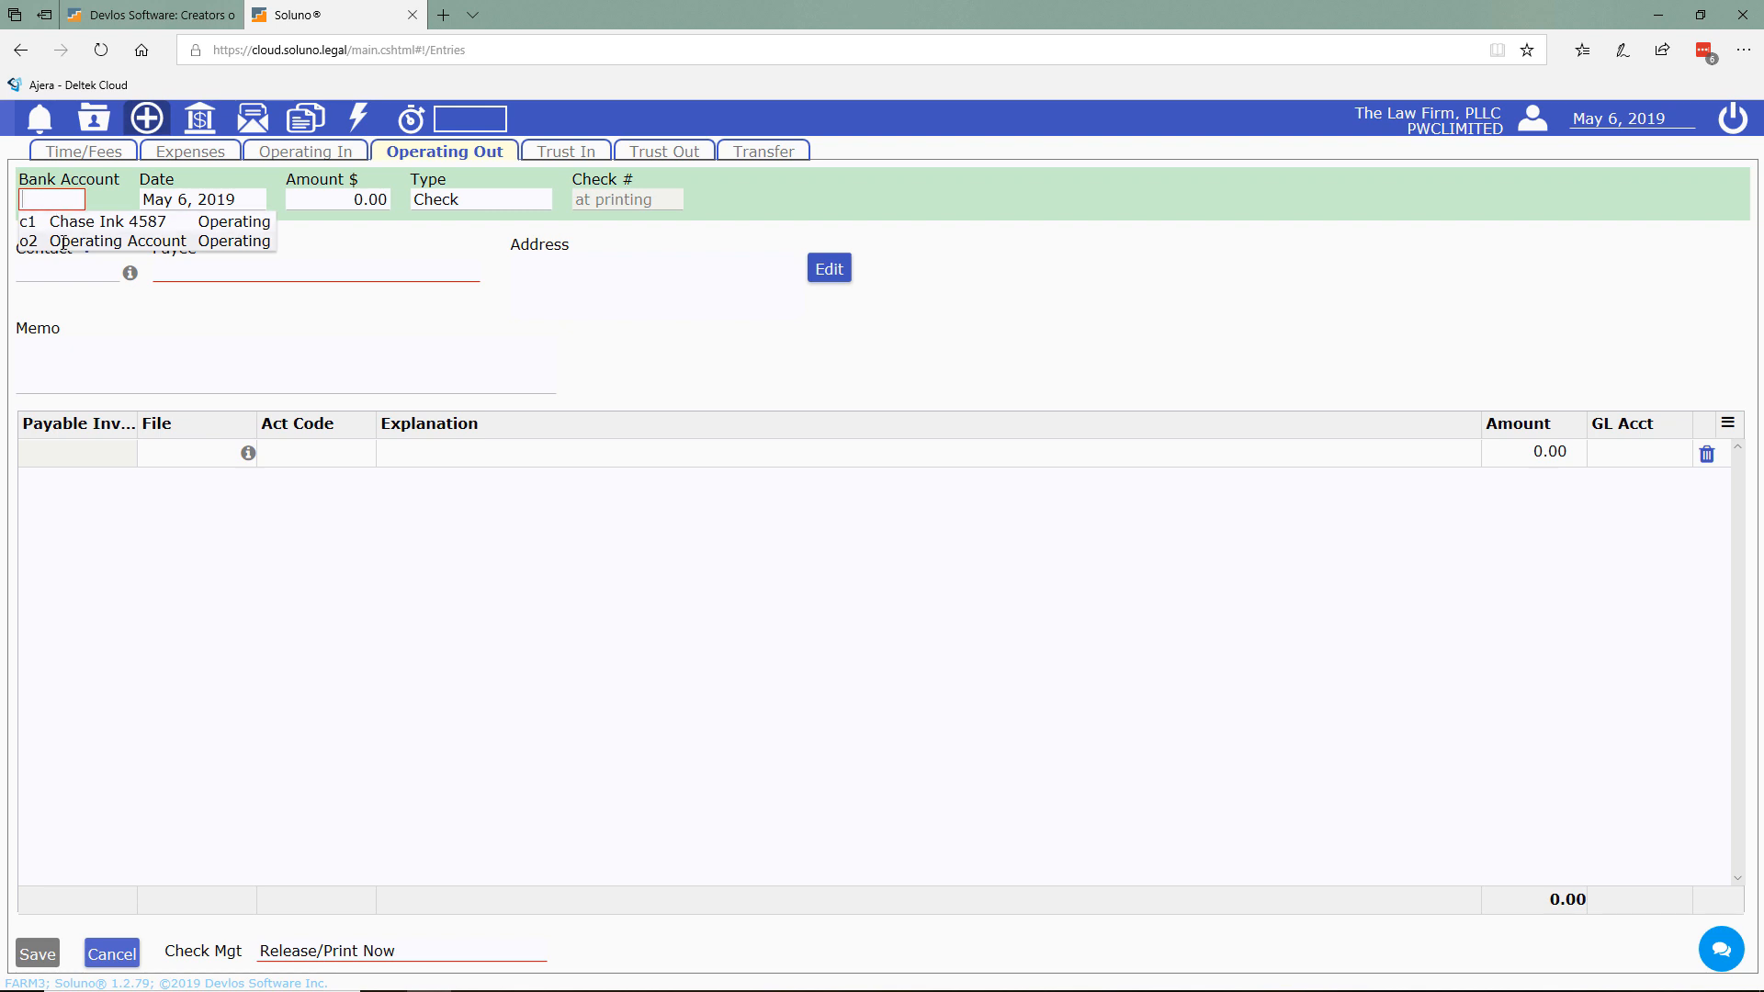
pyautogui.click(61, 242)
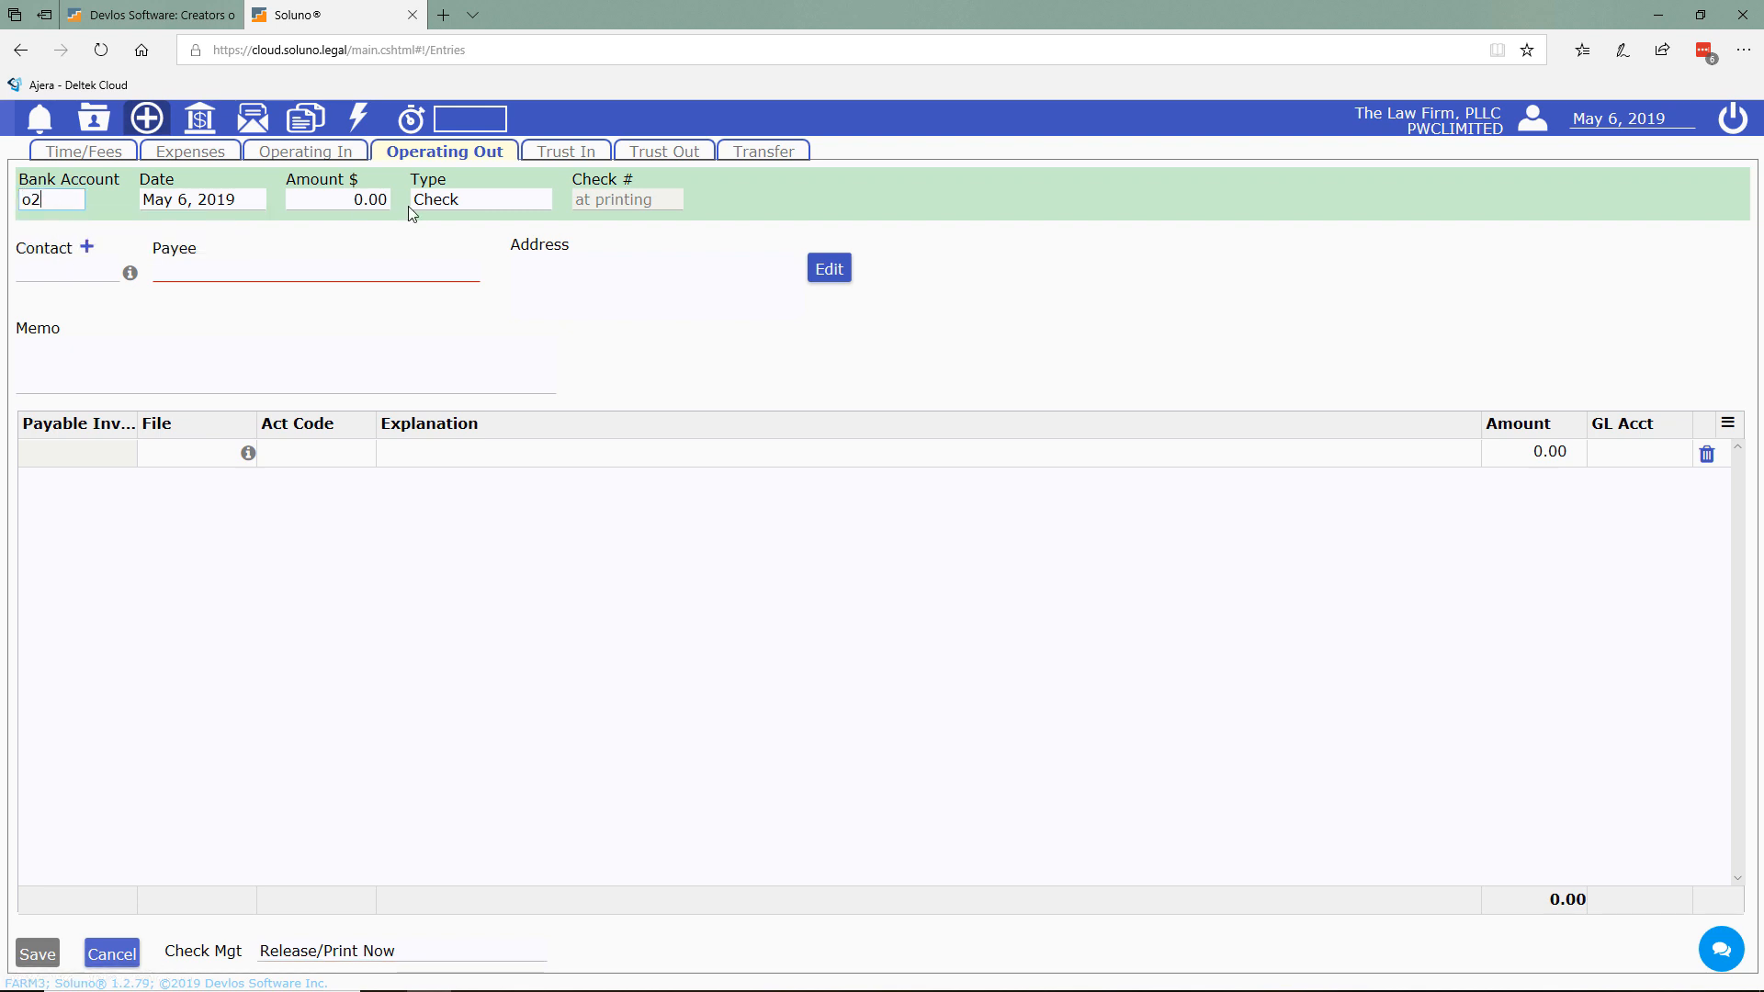
pyautogui.click(310, 197)
pyautogui.write('1000')
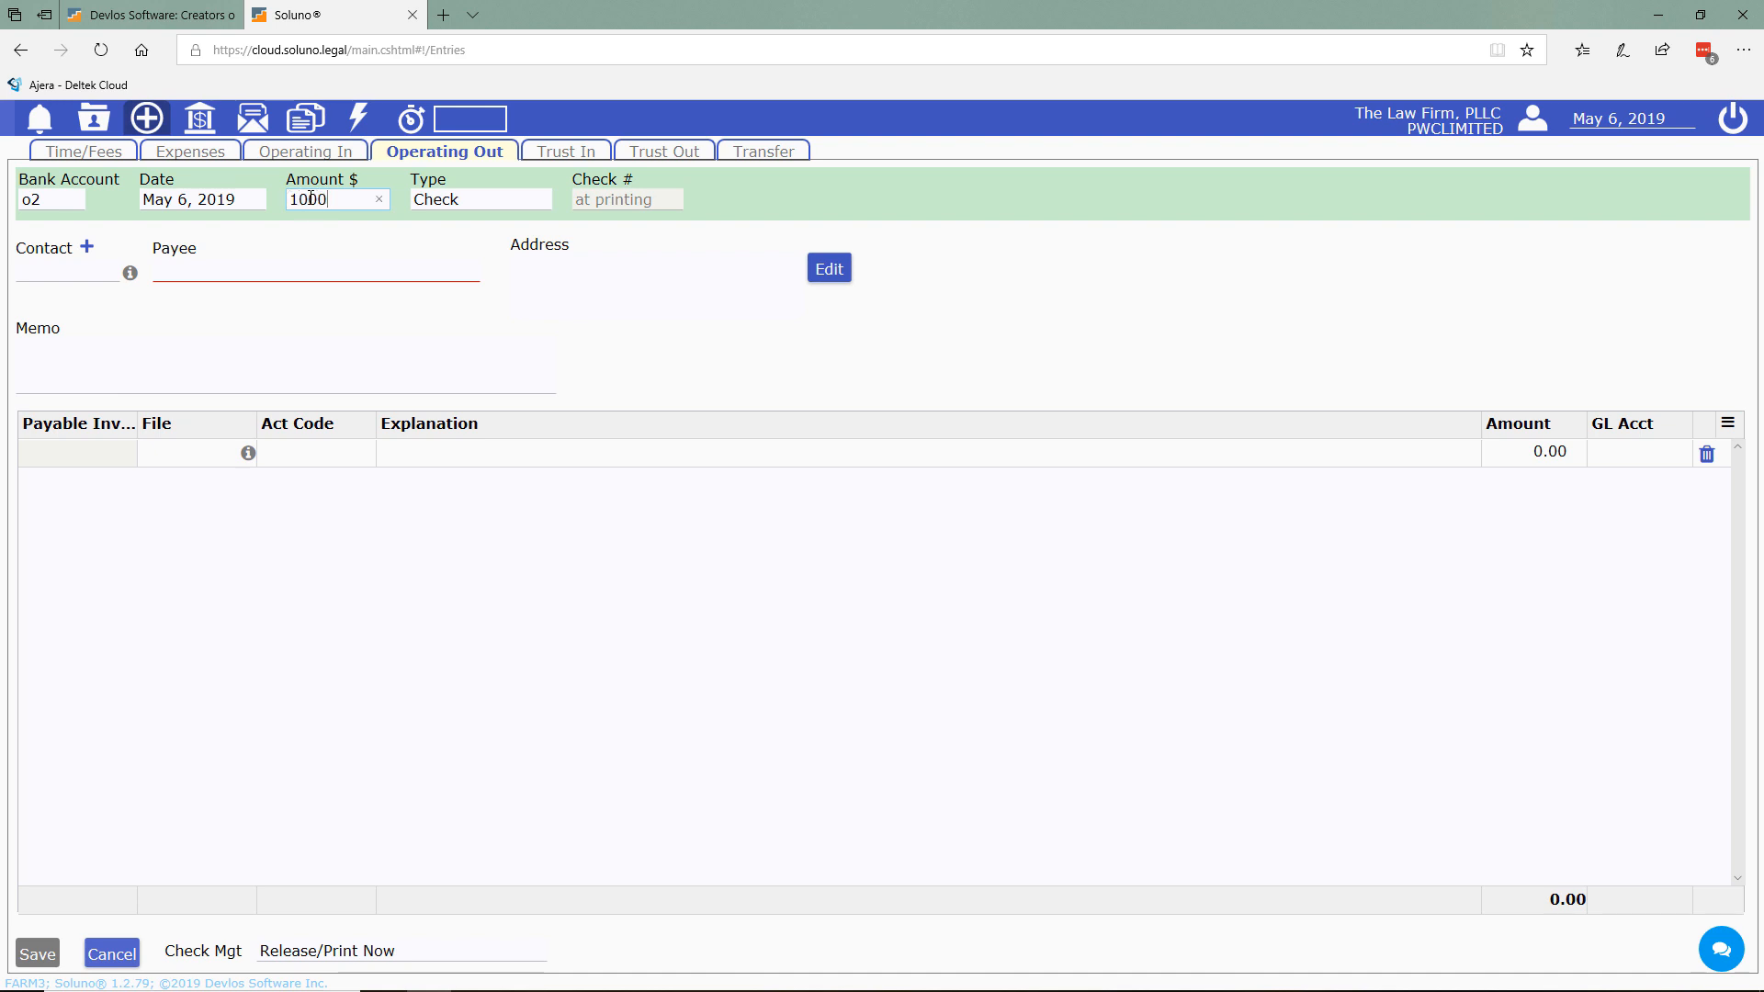
pyautogui.click(50, 268)
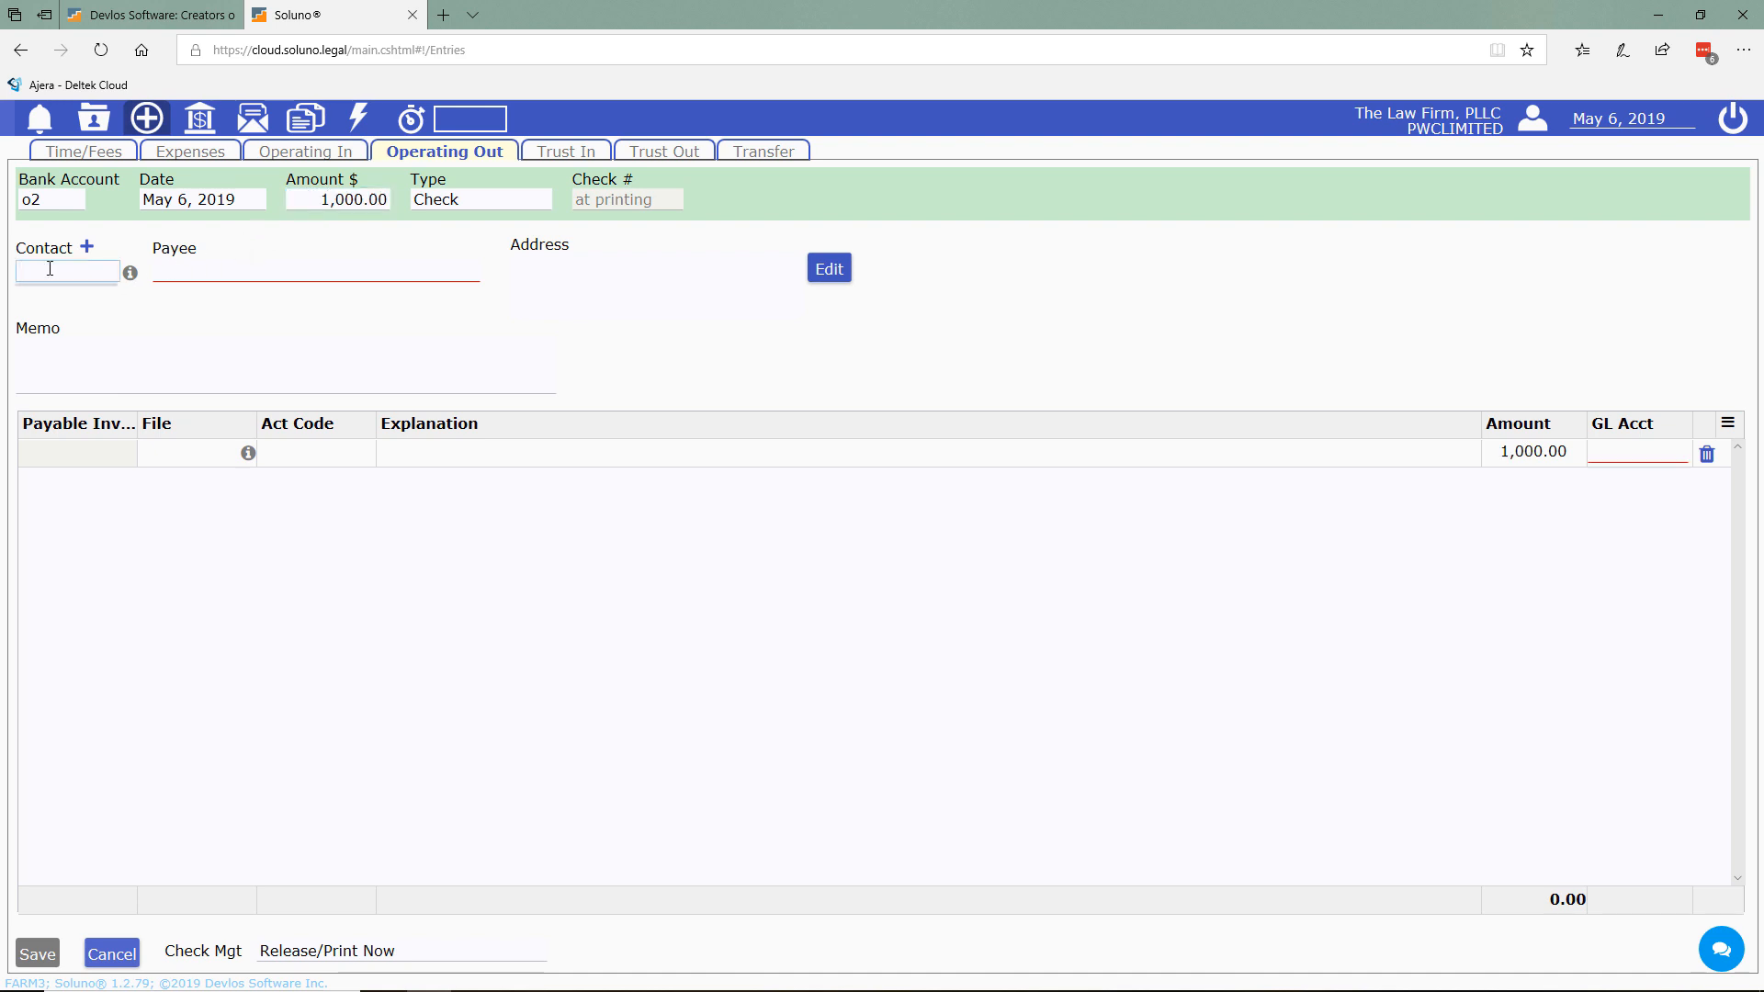
pyautogui.write('ex')
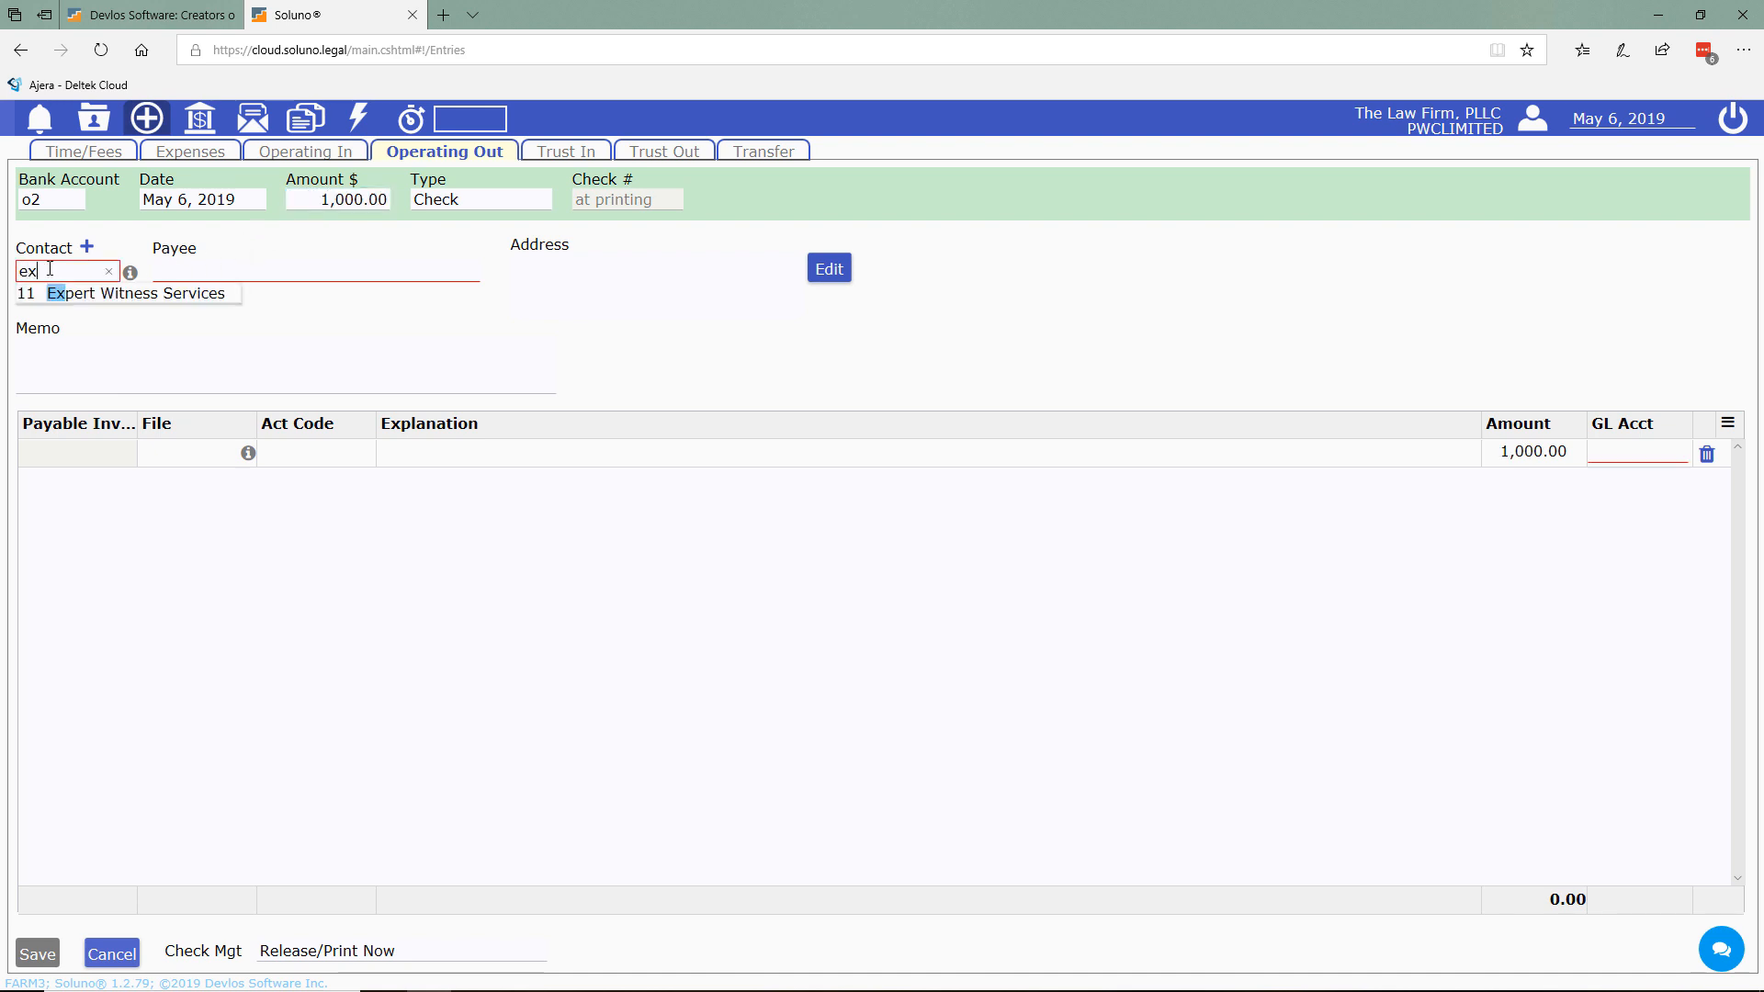
pyautogui.click(129, 292)
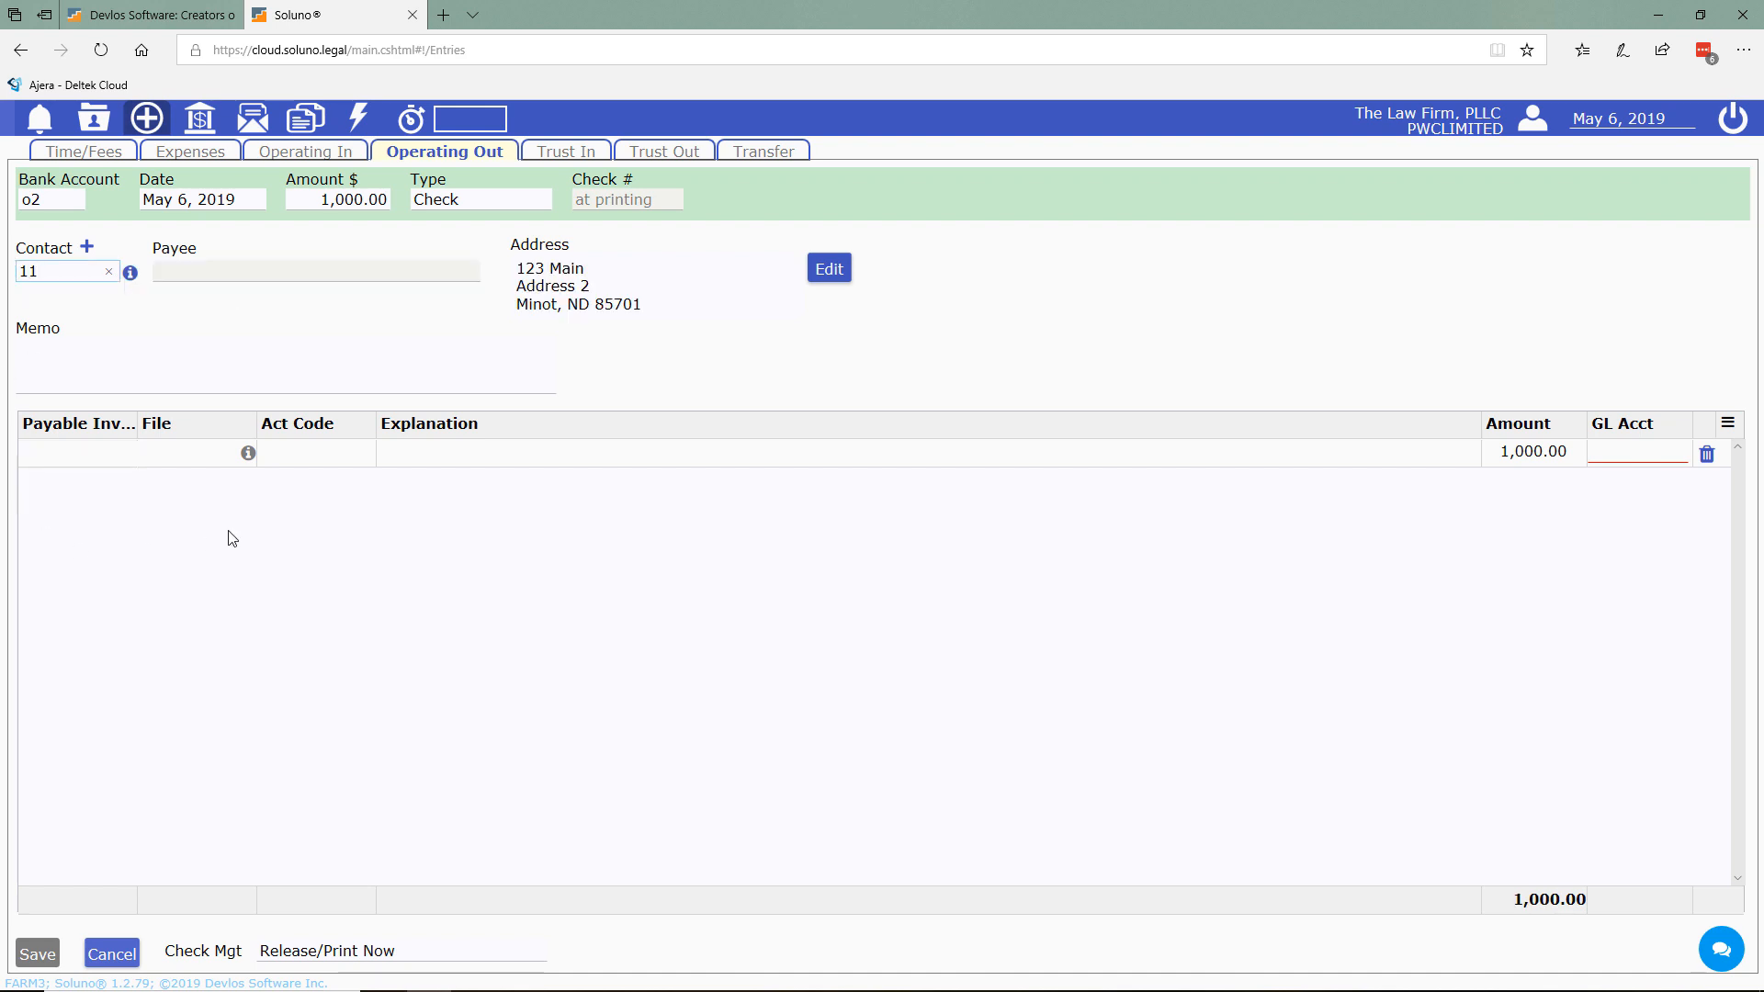
# - Allocate the check to the Client S Matter file with activity code e119 (Experts)
pyautogui.click(174, 456)
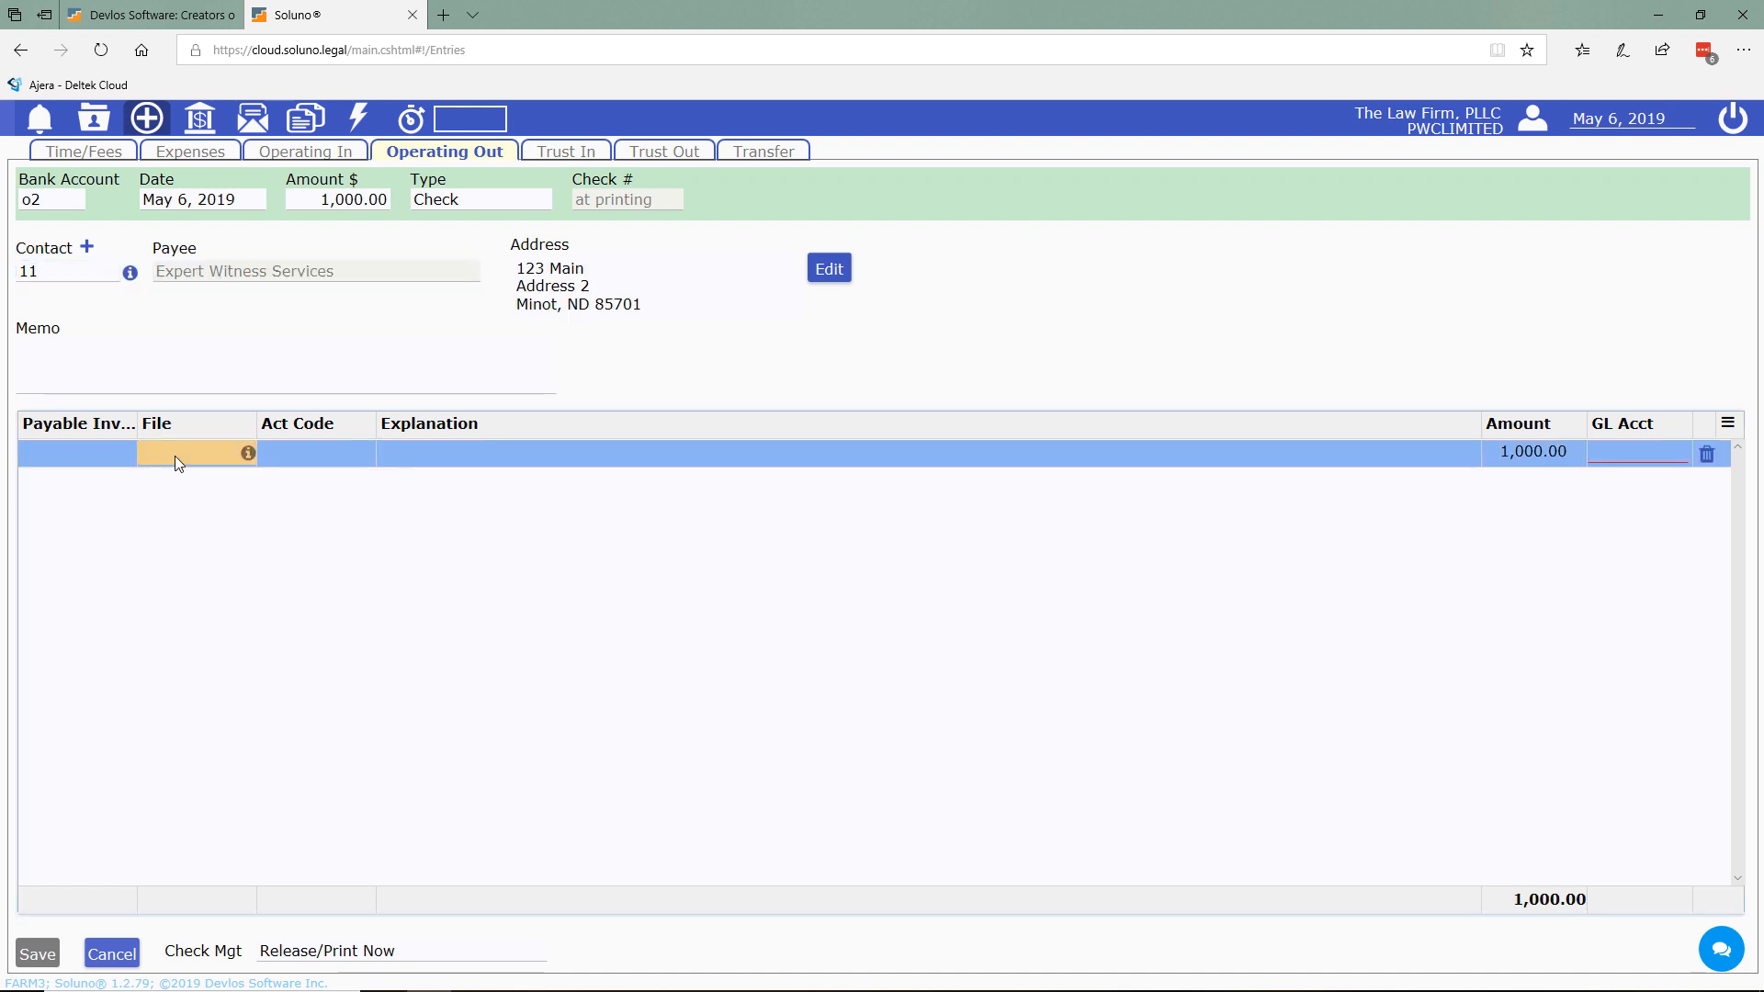
pyautogui.write('f')
pyautogui.press('BackSpace')
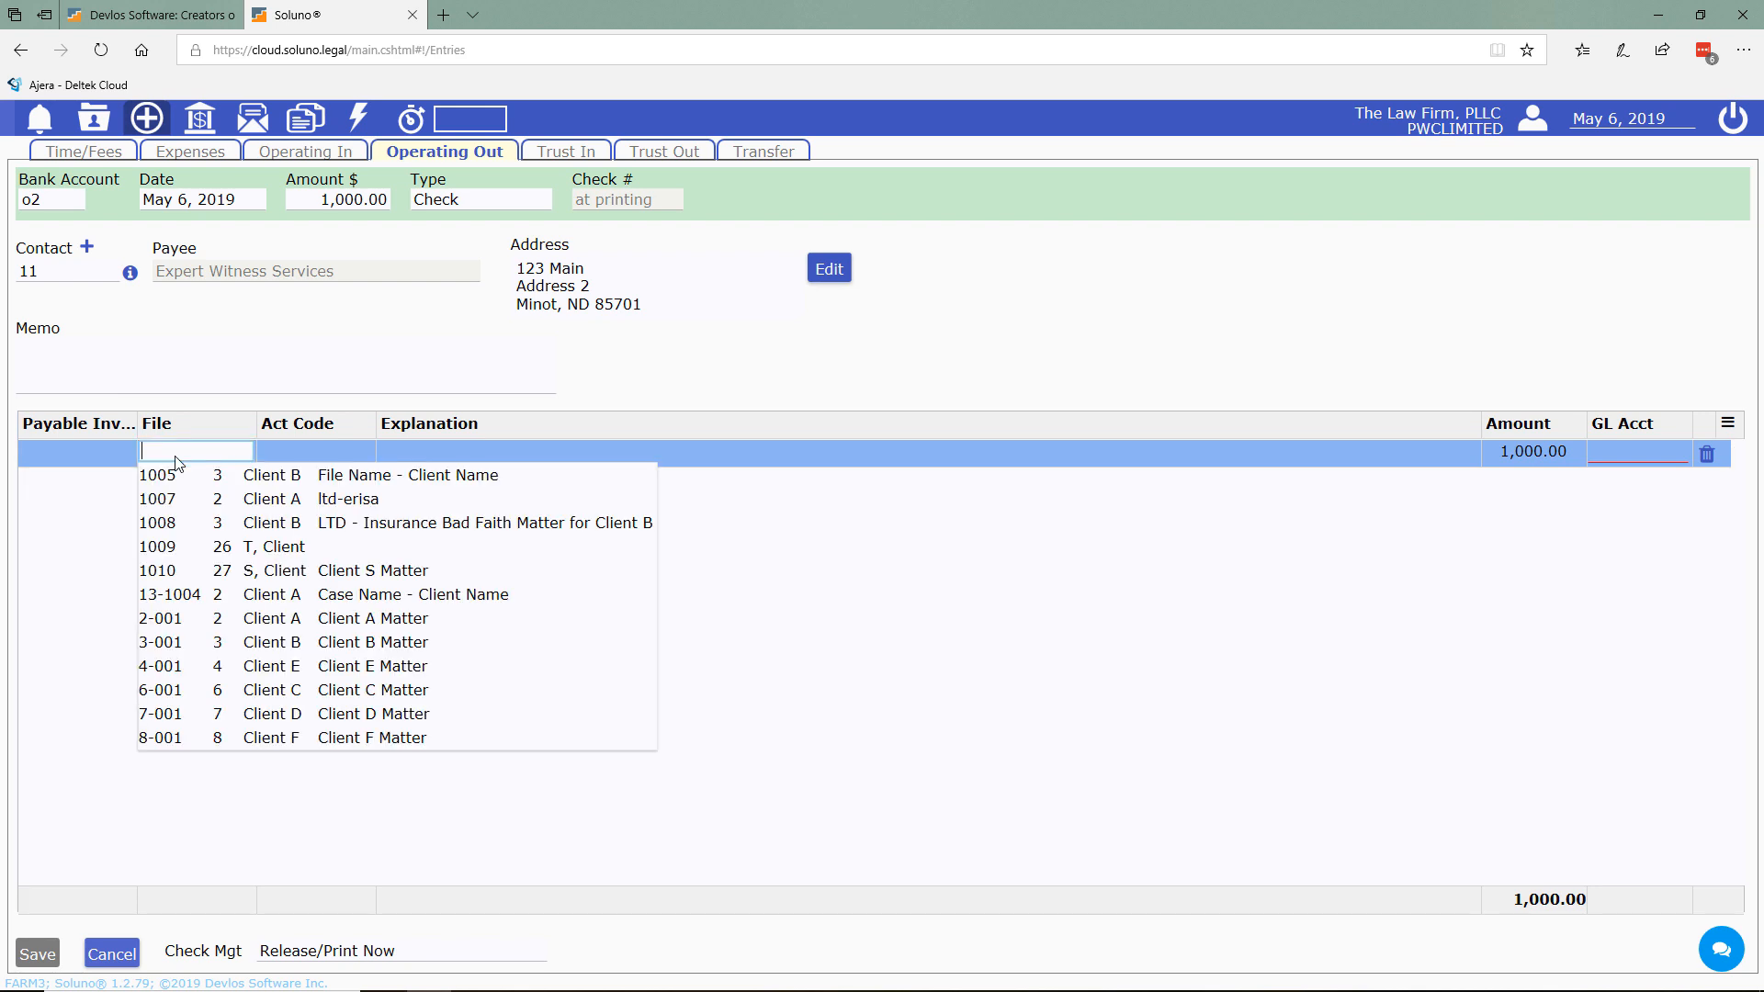
pyautogui.click(370, 571)
pyautogui.click(312, 458)
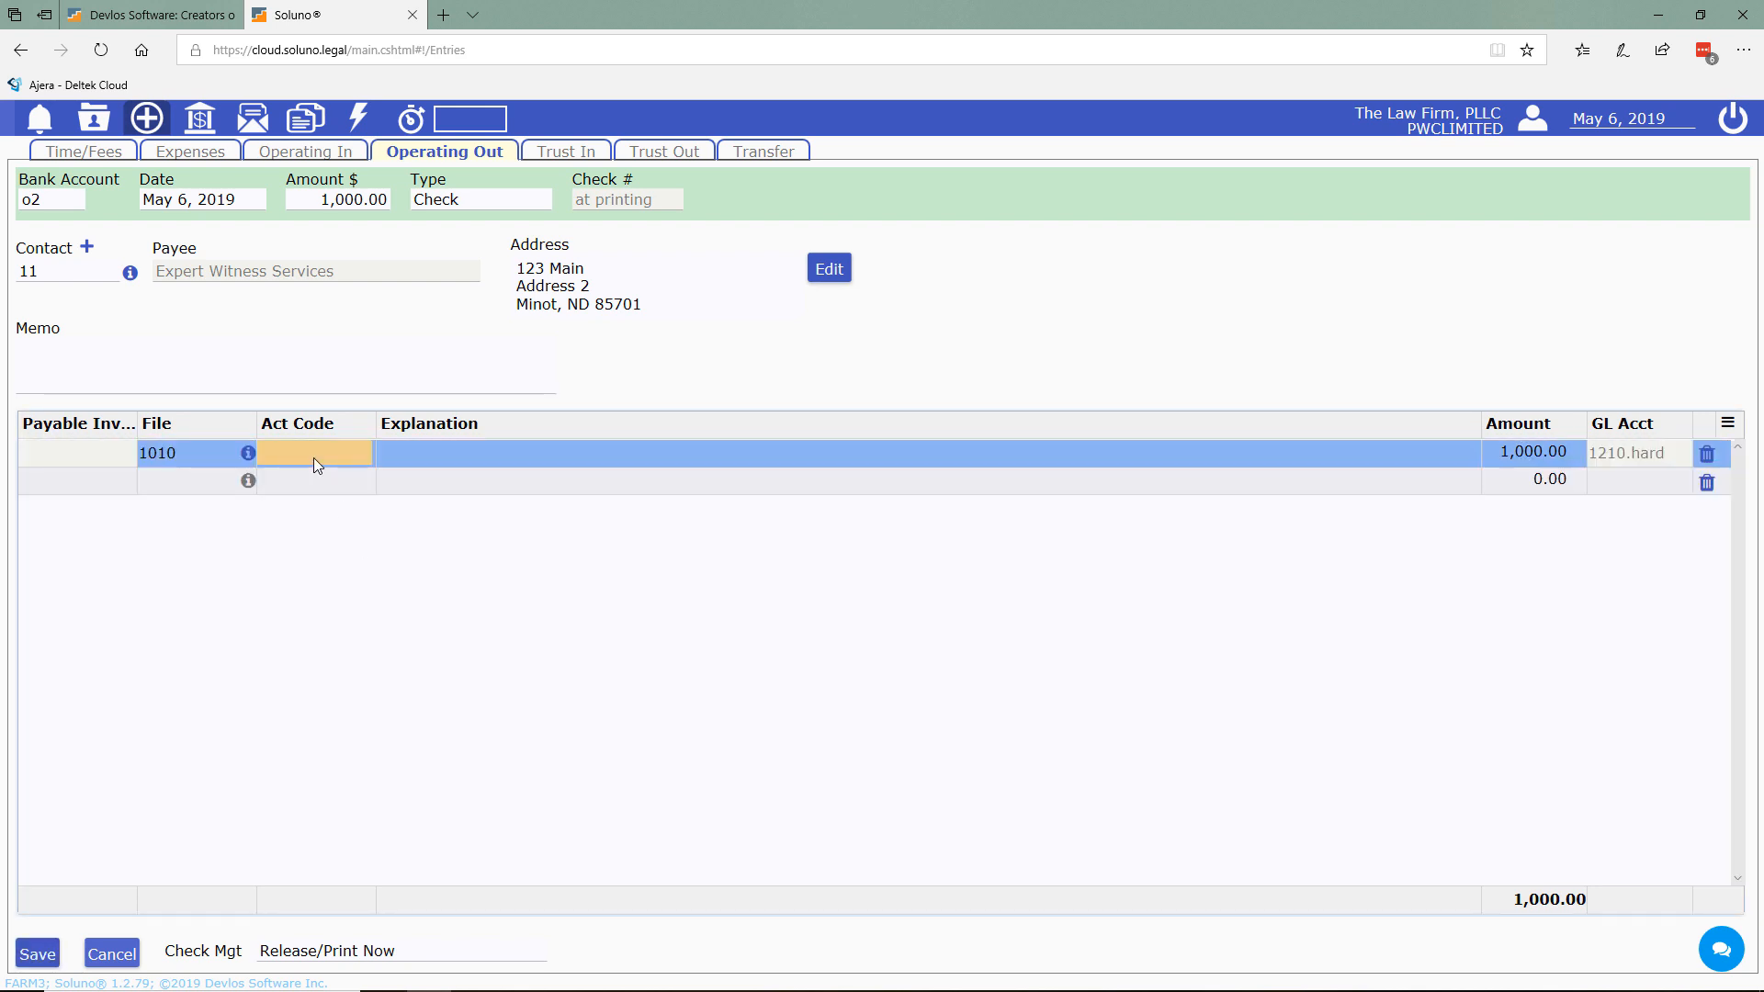
pyautogui.write('exp')
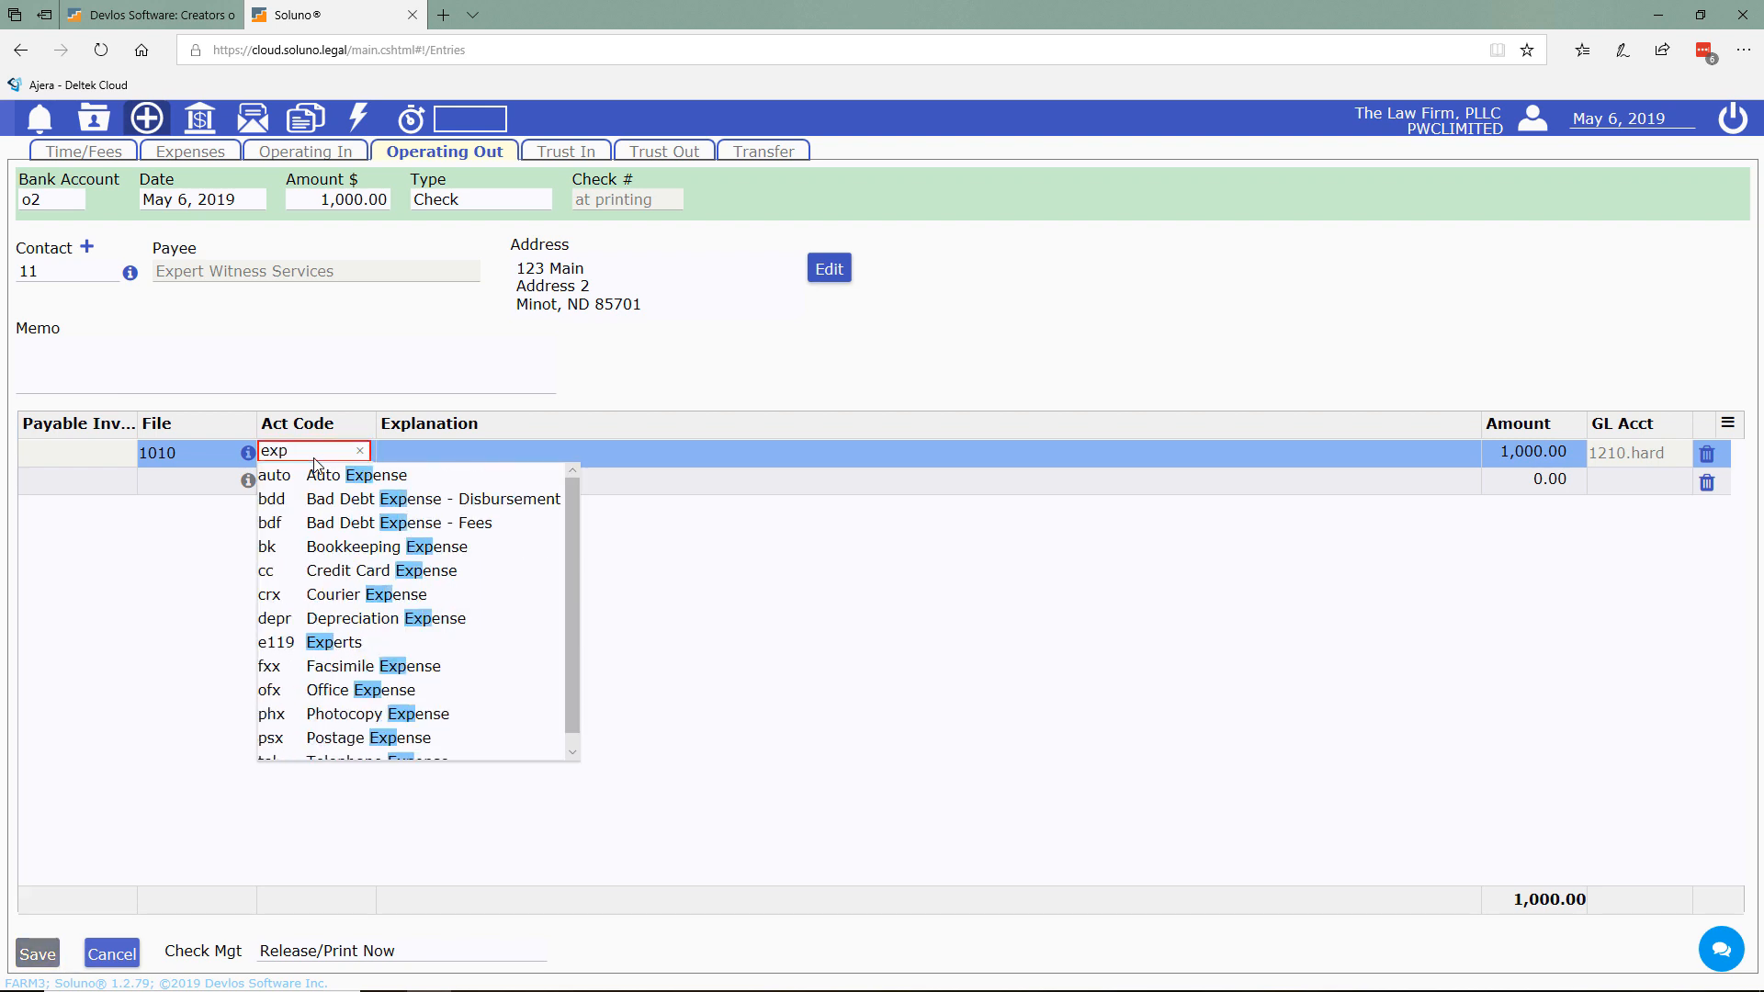
pyautogui.write('ert')
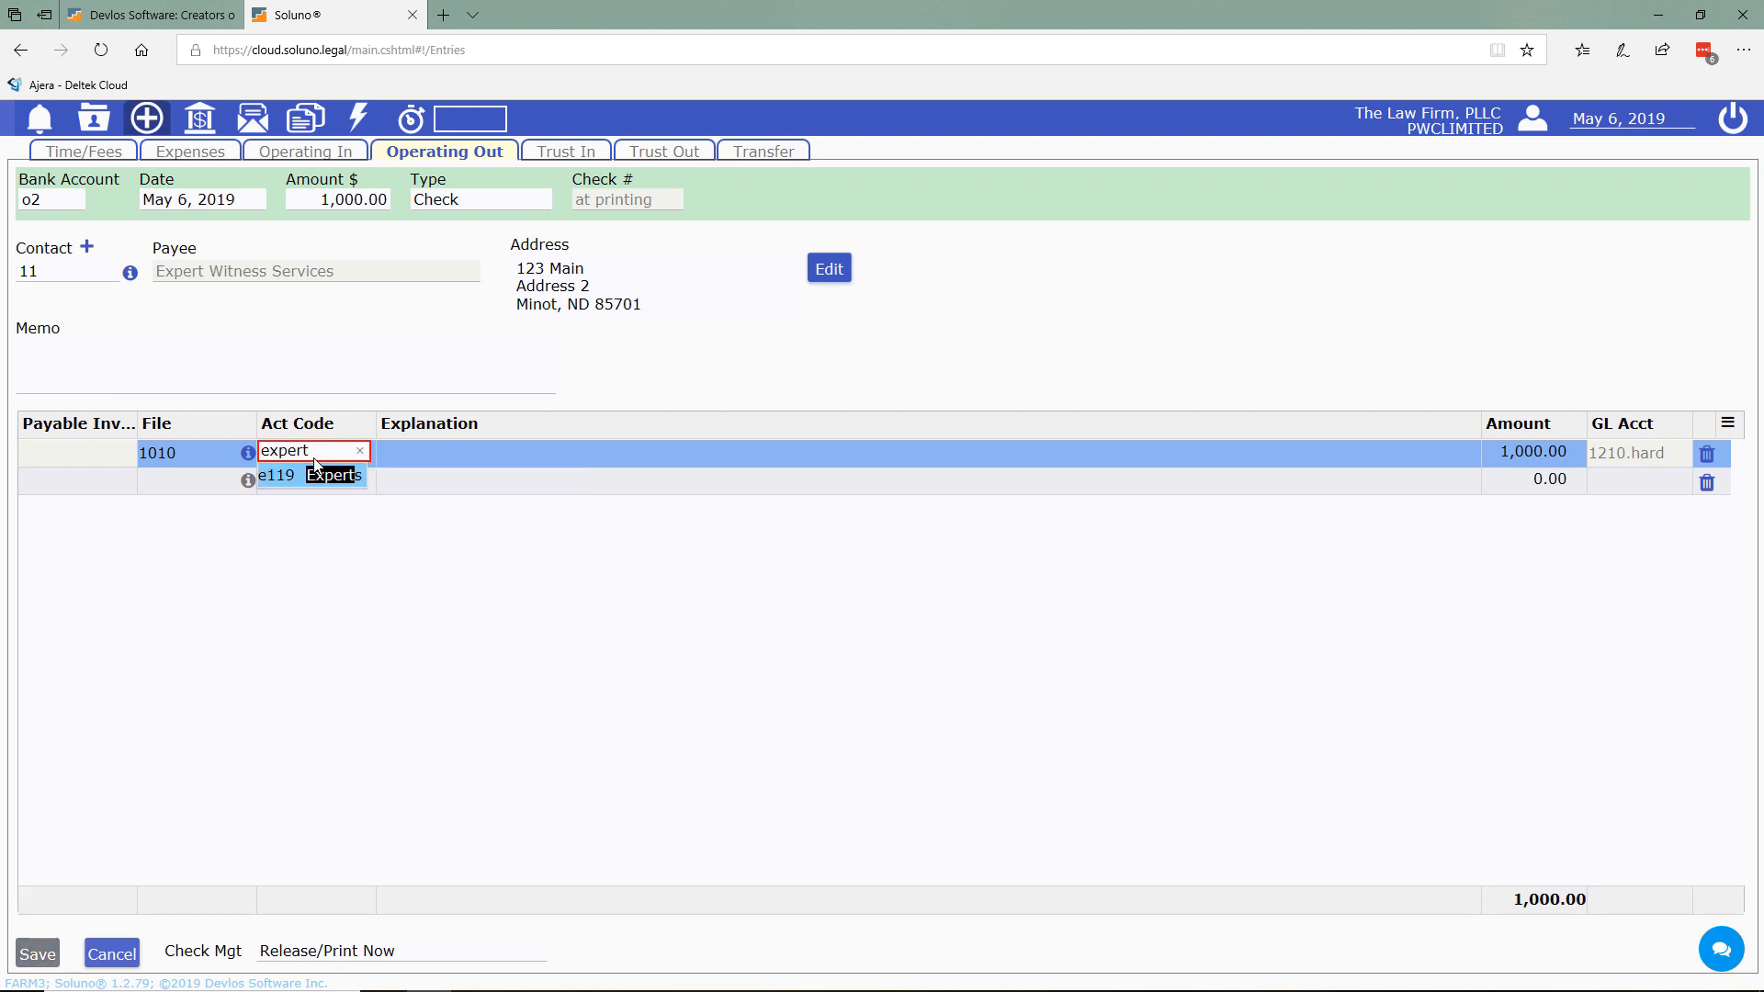
pyautogui.click(317, 474)
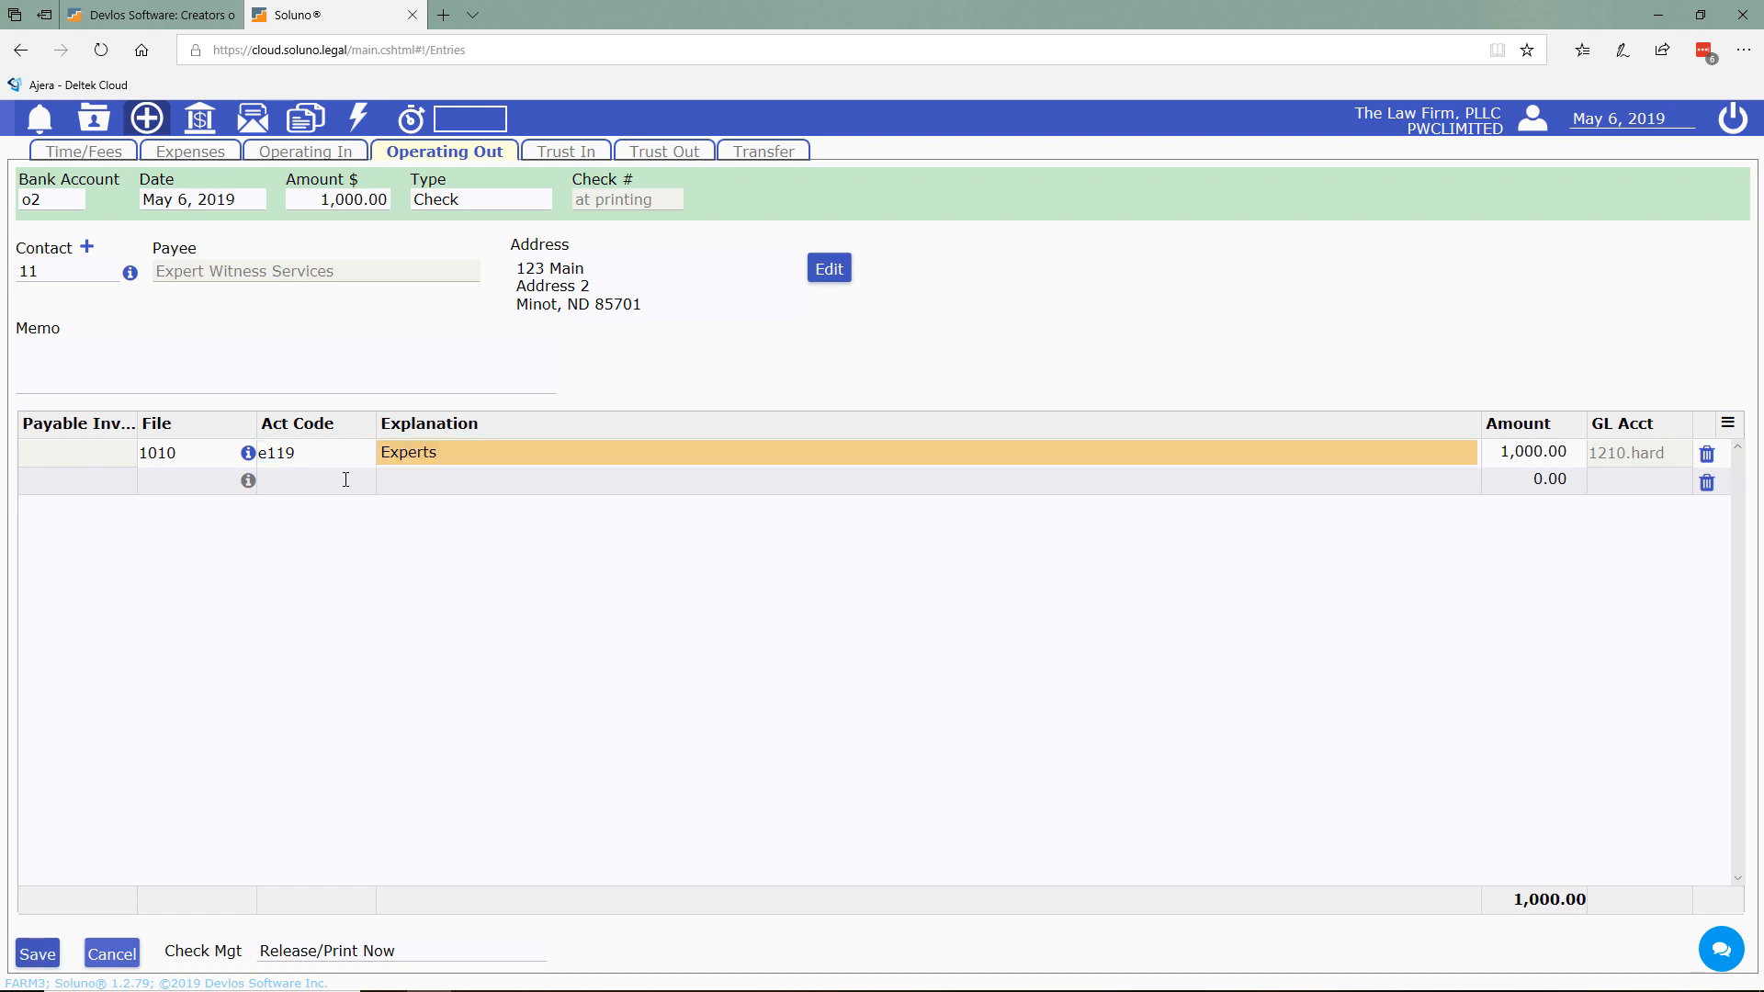
# - Extend the check line's explanation to "Experts - Document X, Y"
pyautogui.click(444, 450)
pyautogui.write('-')
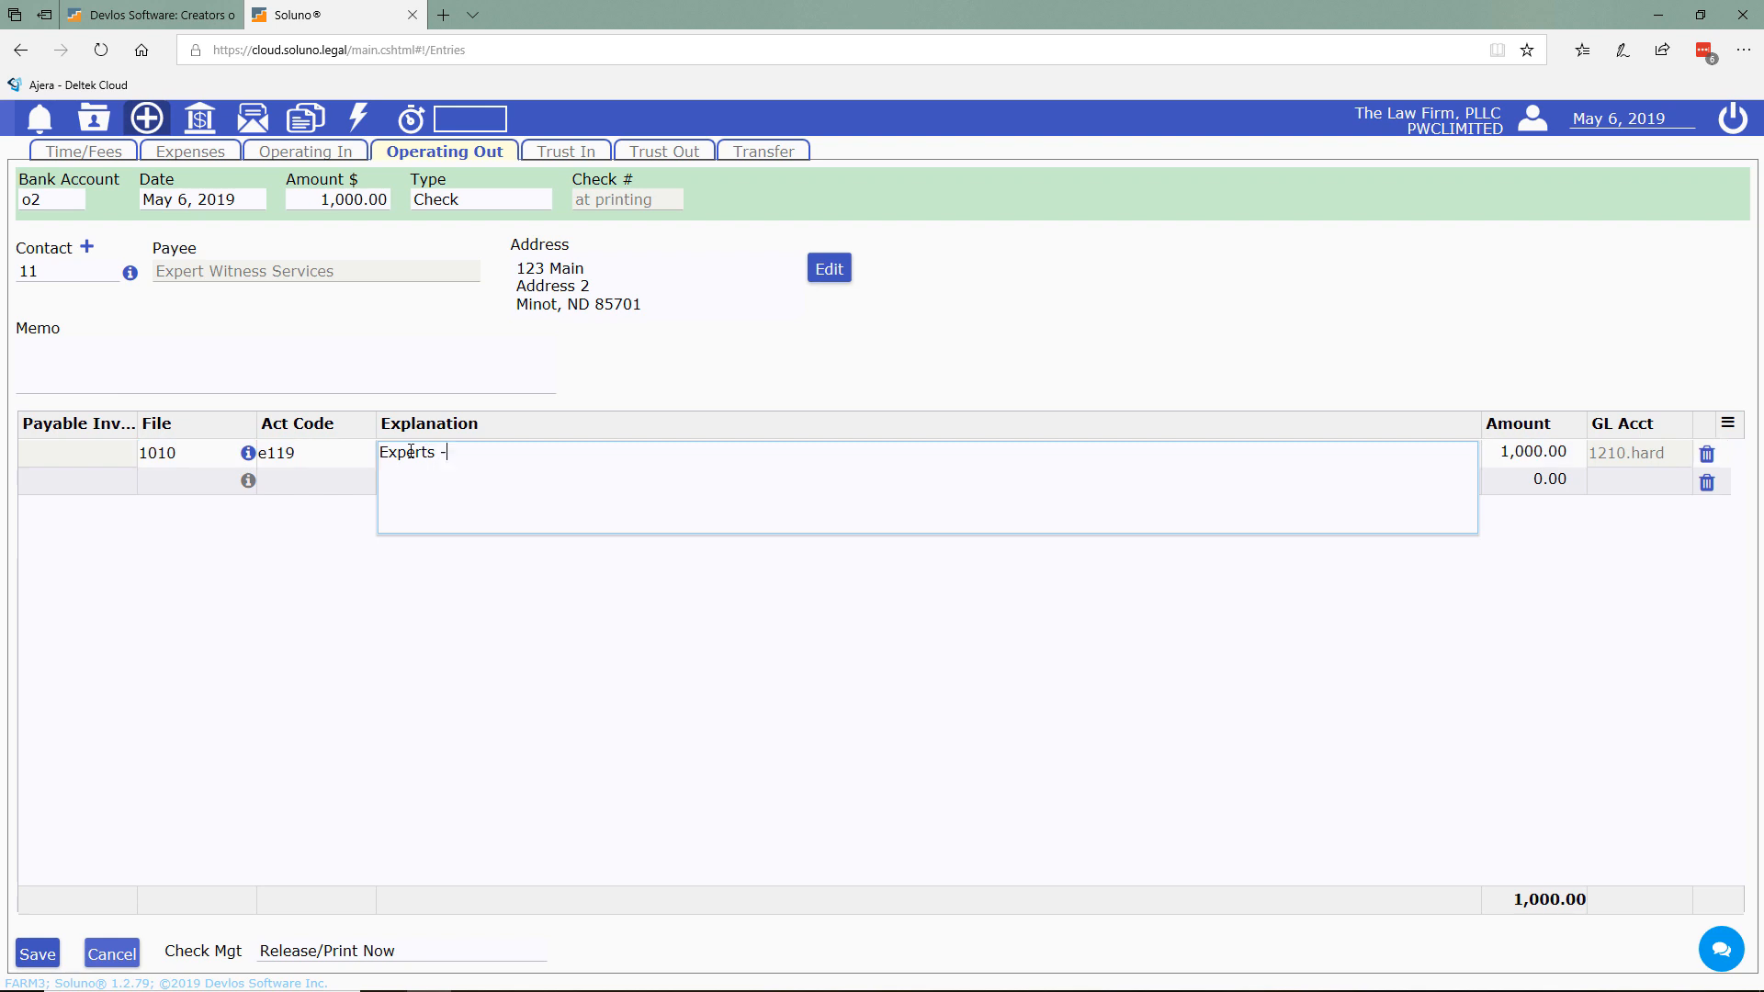
pyautogui.write(' Doc ument X, Y')
pyautogui.press('Tab')
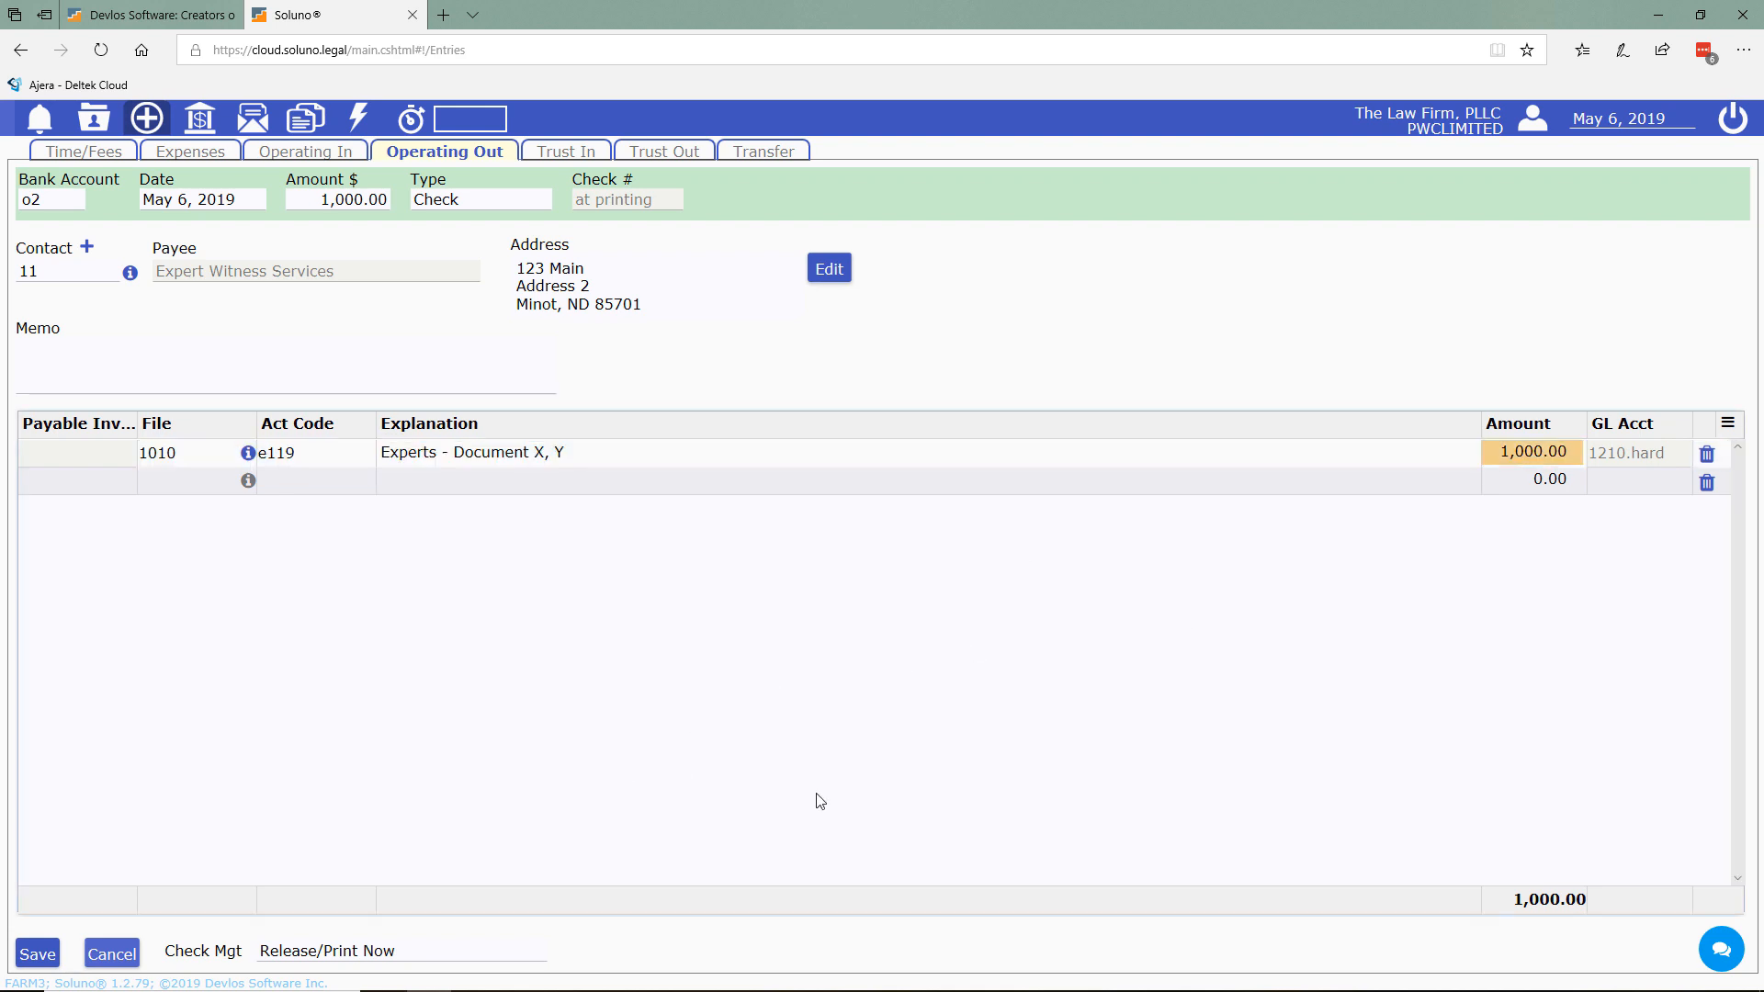
# - Set the check management to Release/Never Print and enter 58789 as the check number
pyautogui.click(419, 950)
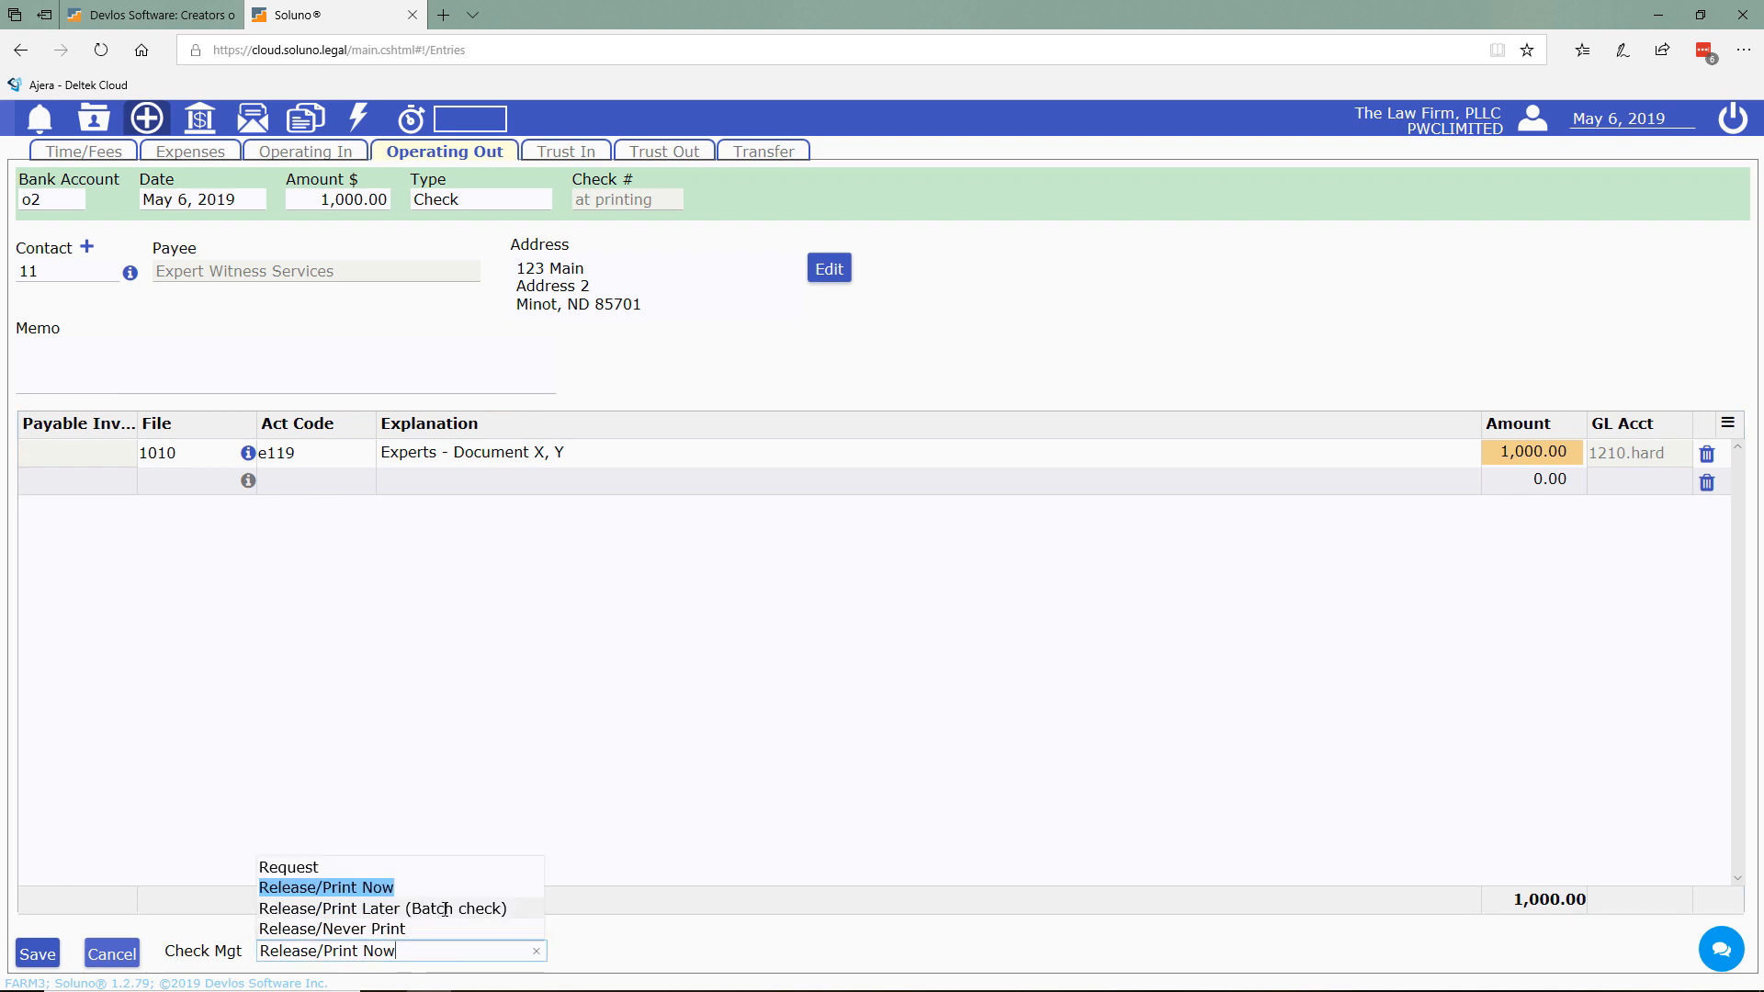
pyautogui.click(408, 929)
pyautogui.click(629, 197)
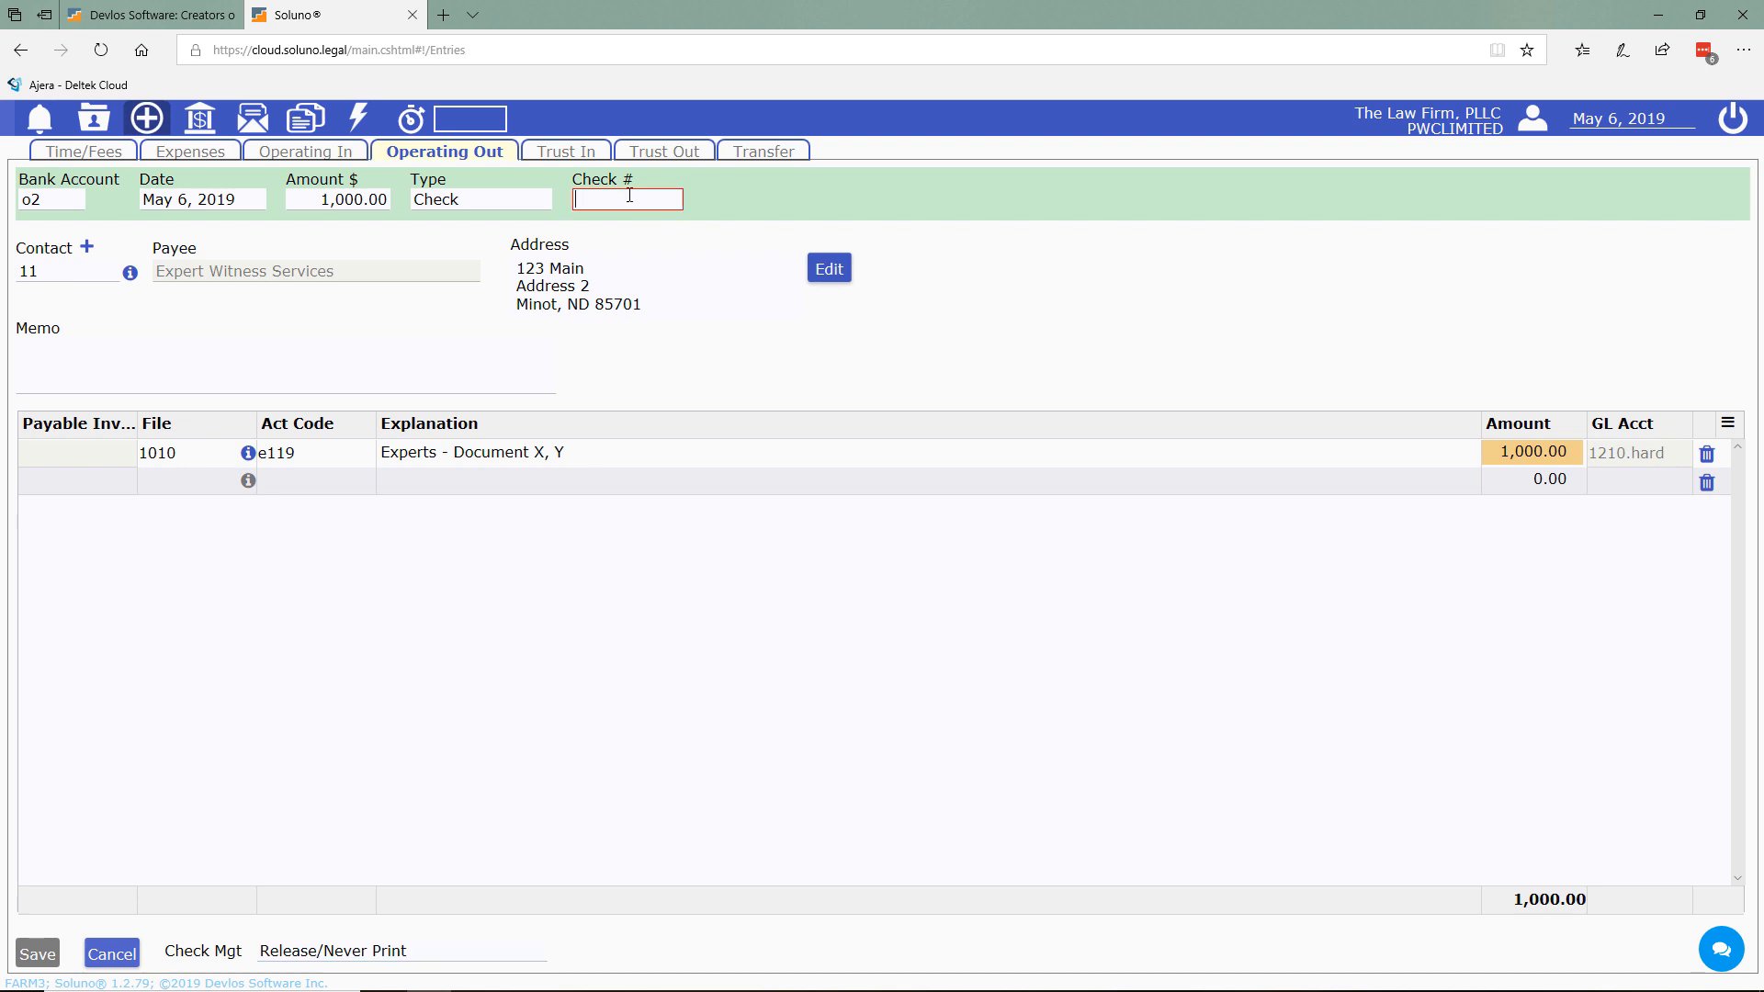
pyautogui.write('58789')
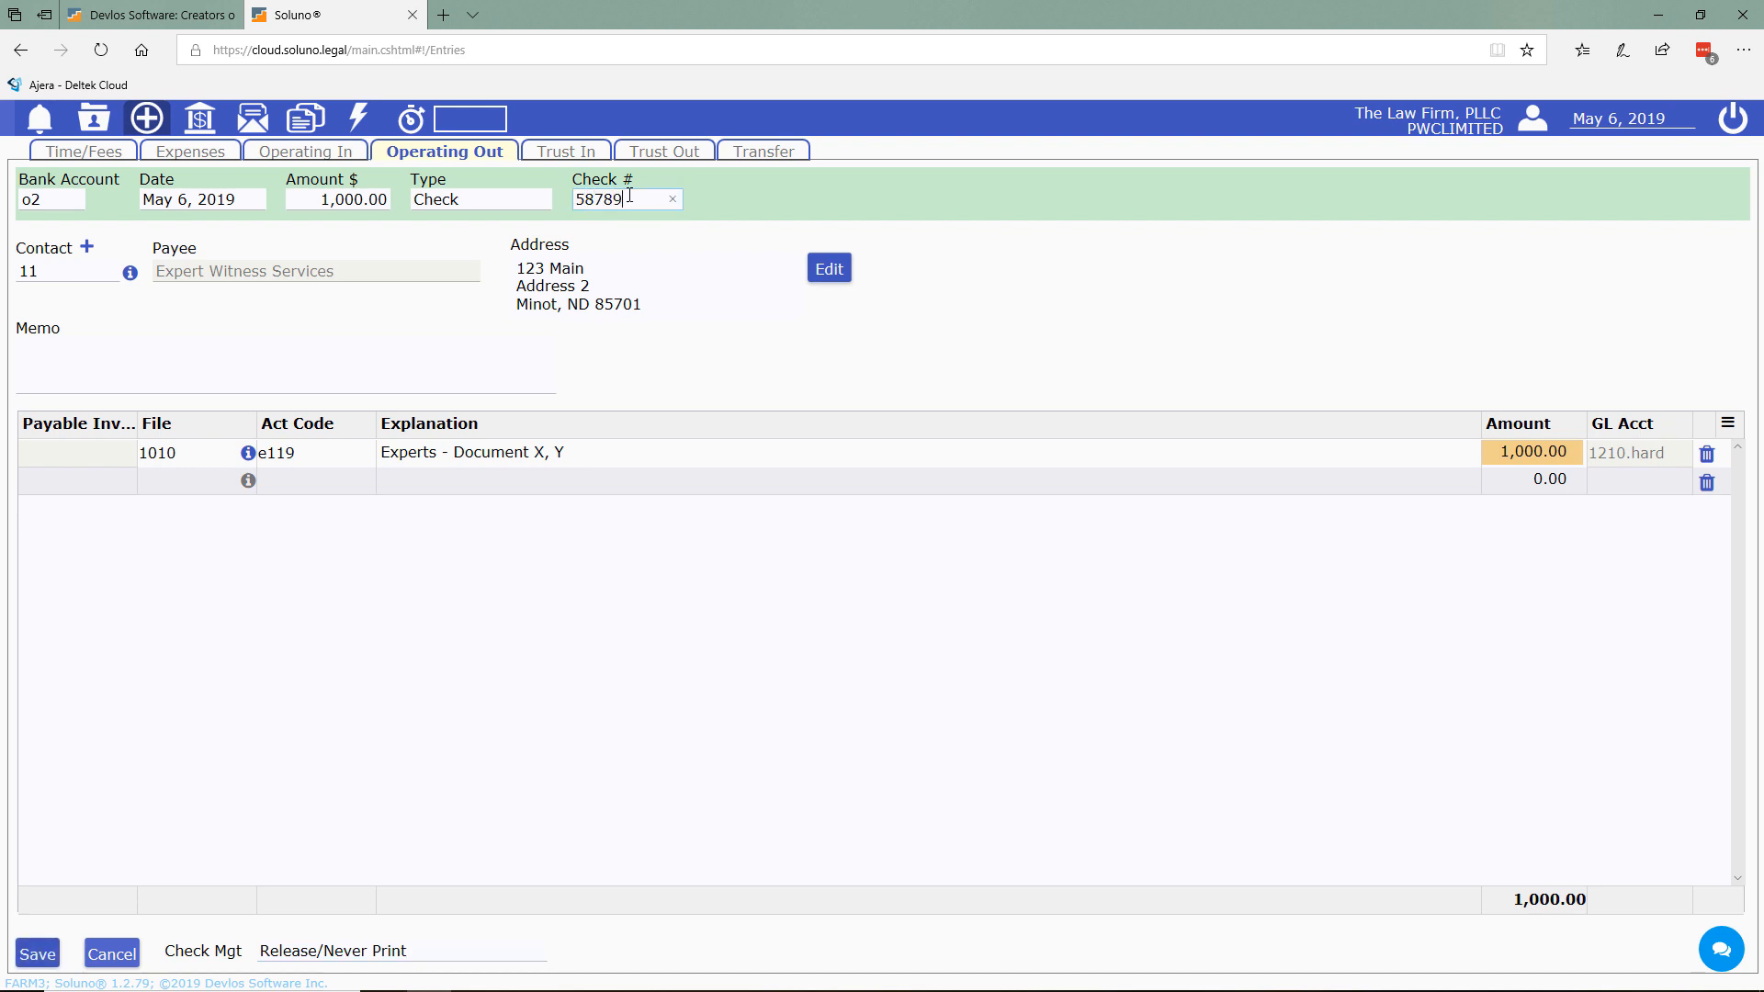
# - Save the check entry and decline continuing automatic check numbering from its number
pyautogui.click(631, 623)
pyautogui.click(28, 957)
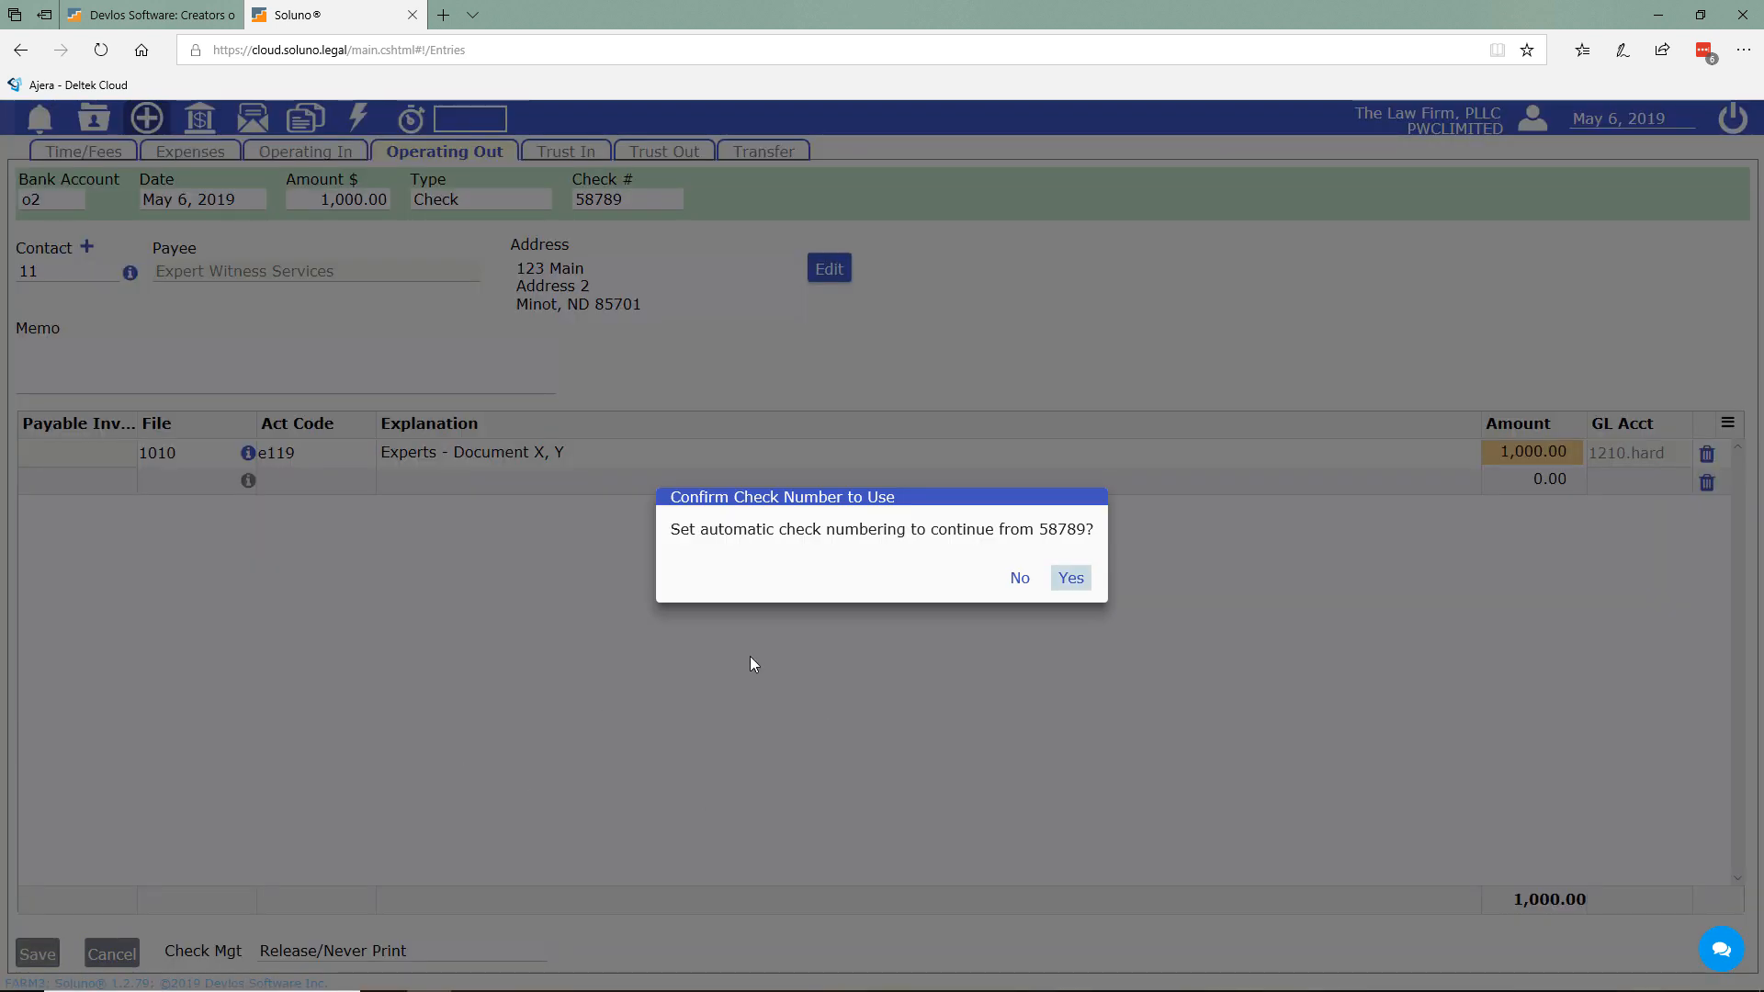
pyautogui.click(1028, 583)
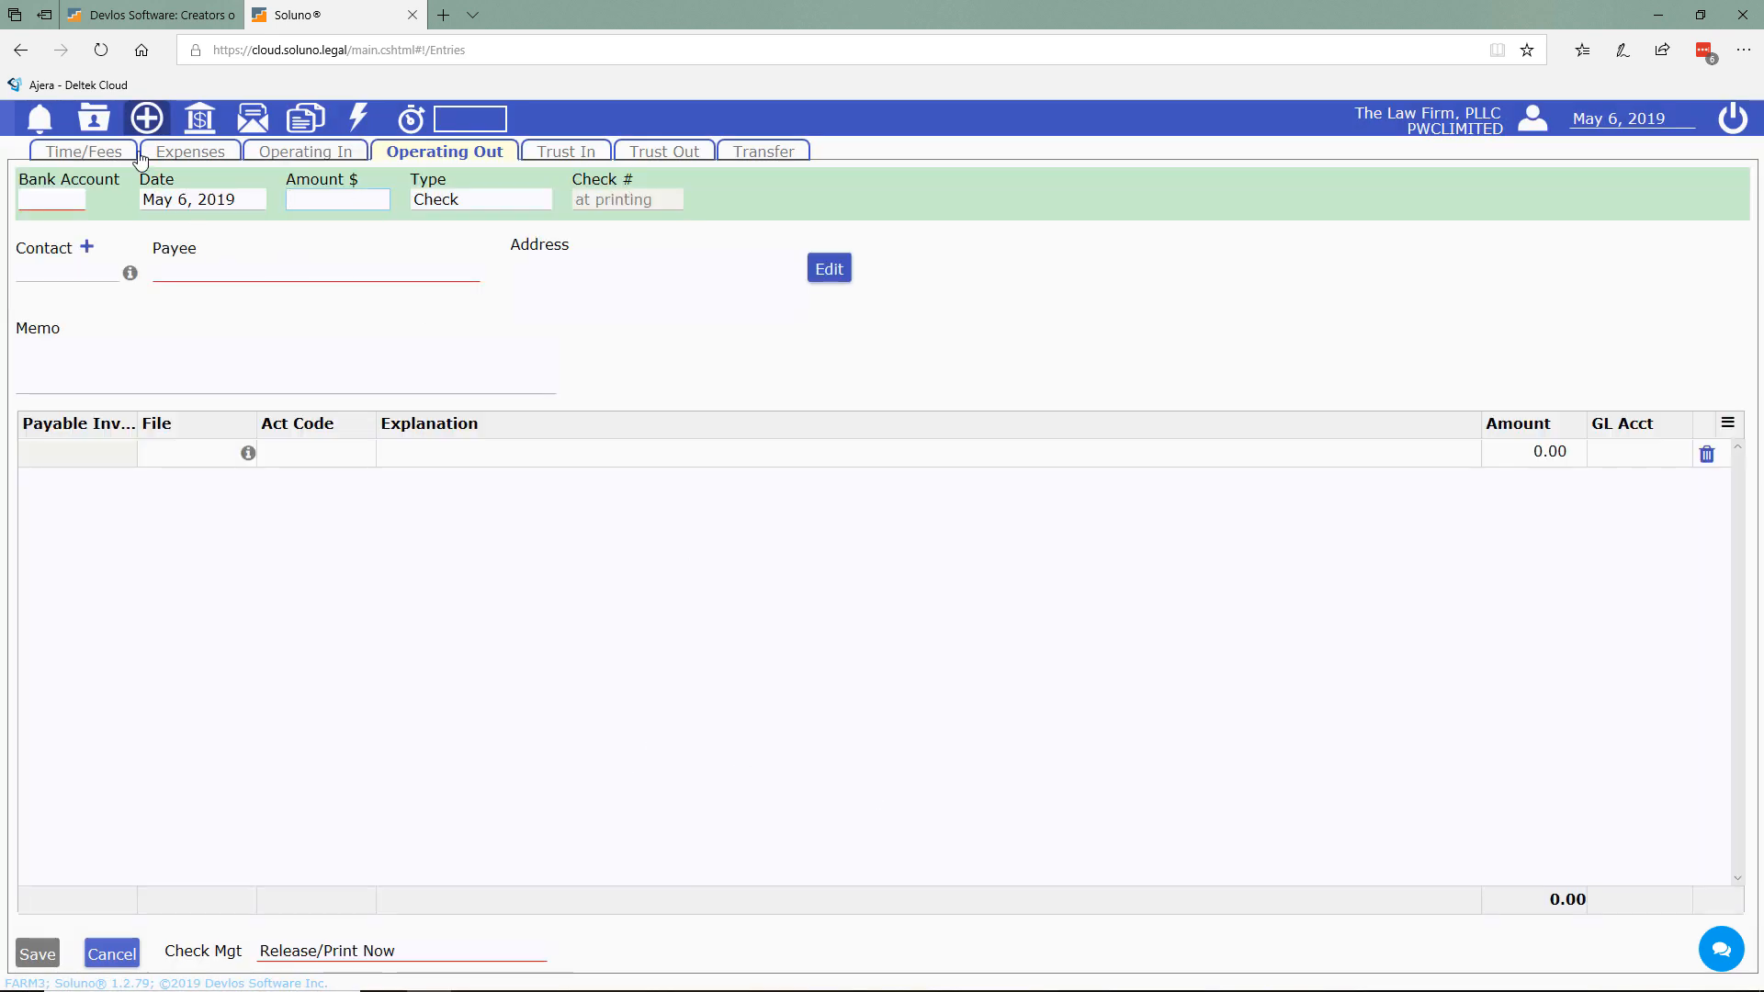
# - Find and open the Client S Matter file in the File Manager
pyautogui.click(109, 129)
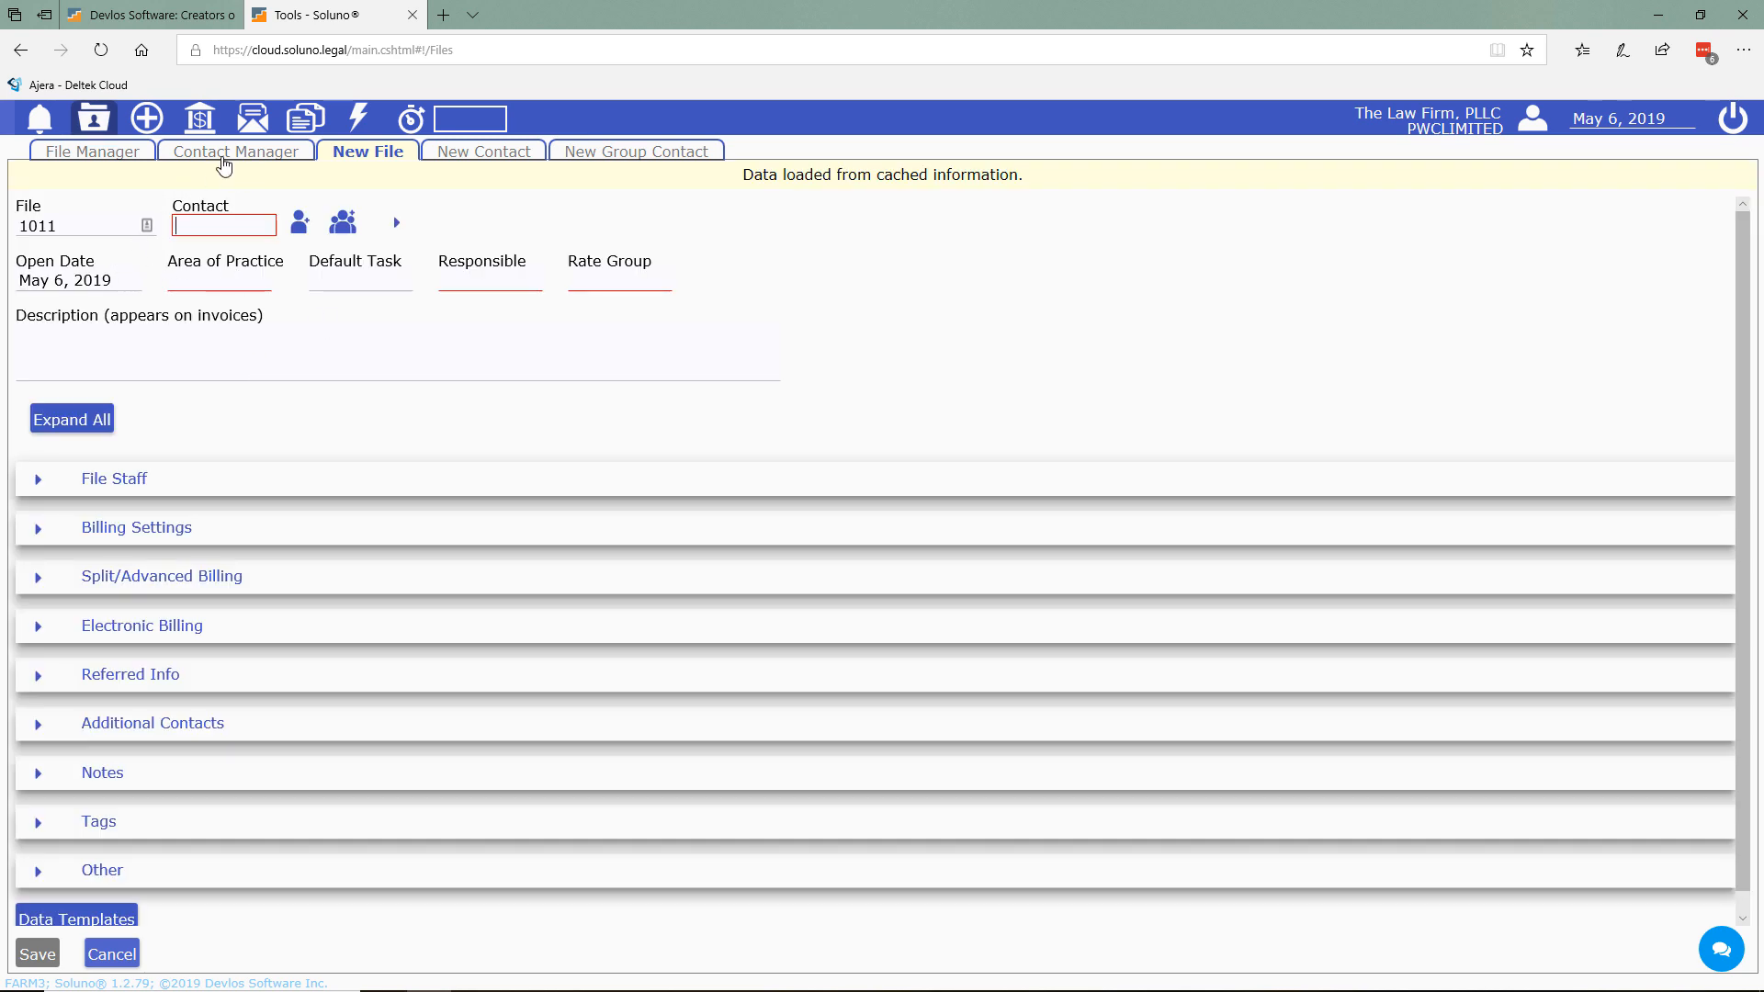
pyautogui.click(118, 154)
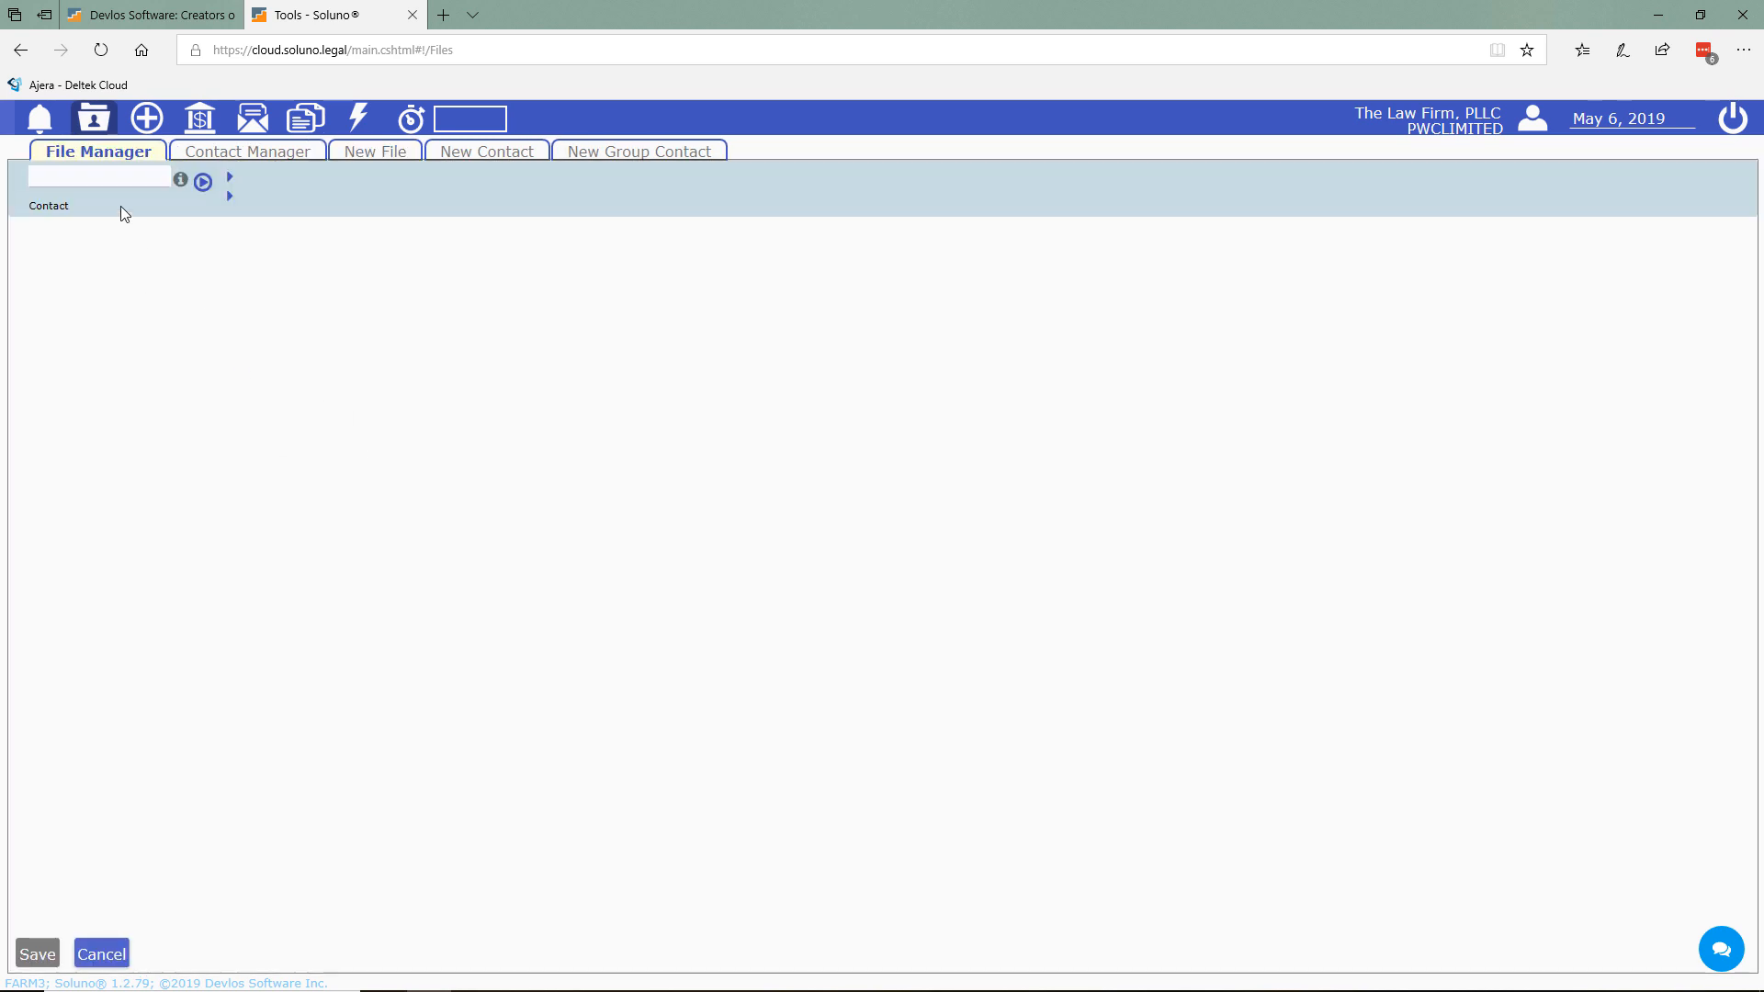
pyautogui.click(110, 182)
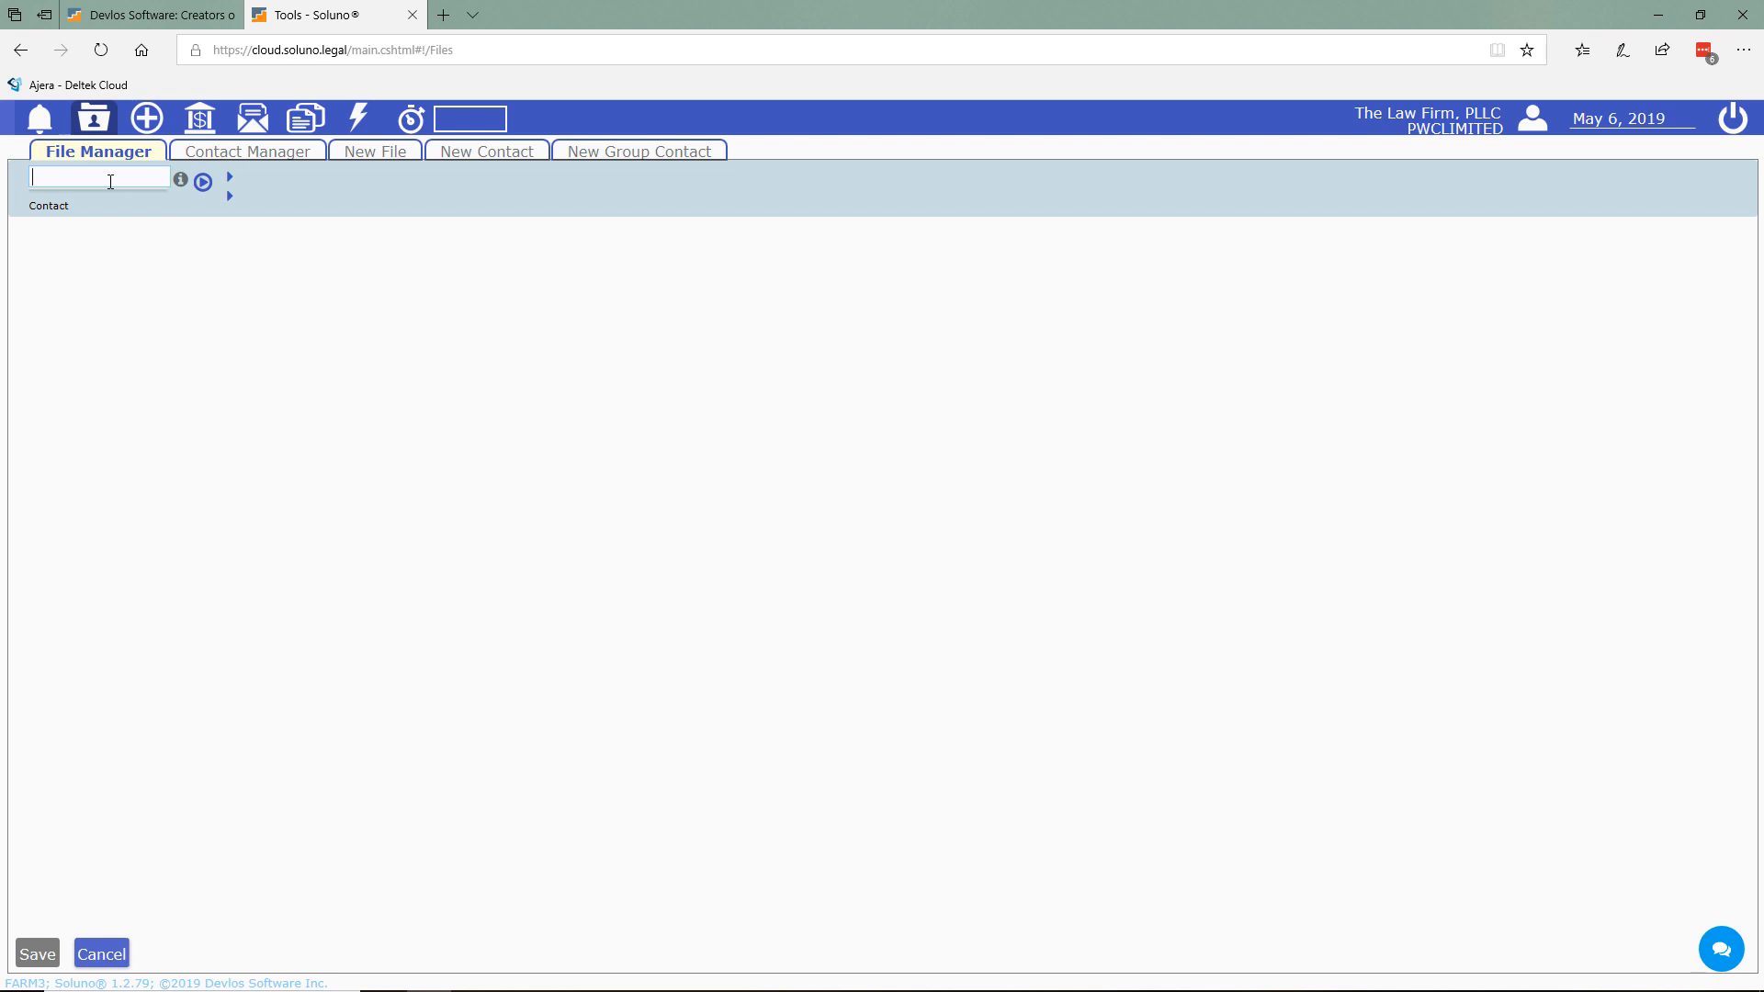
pyautogui.write('csli')
pyautogui.press('BackSpace')
pyautogui.write('li')
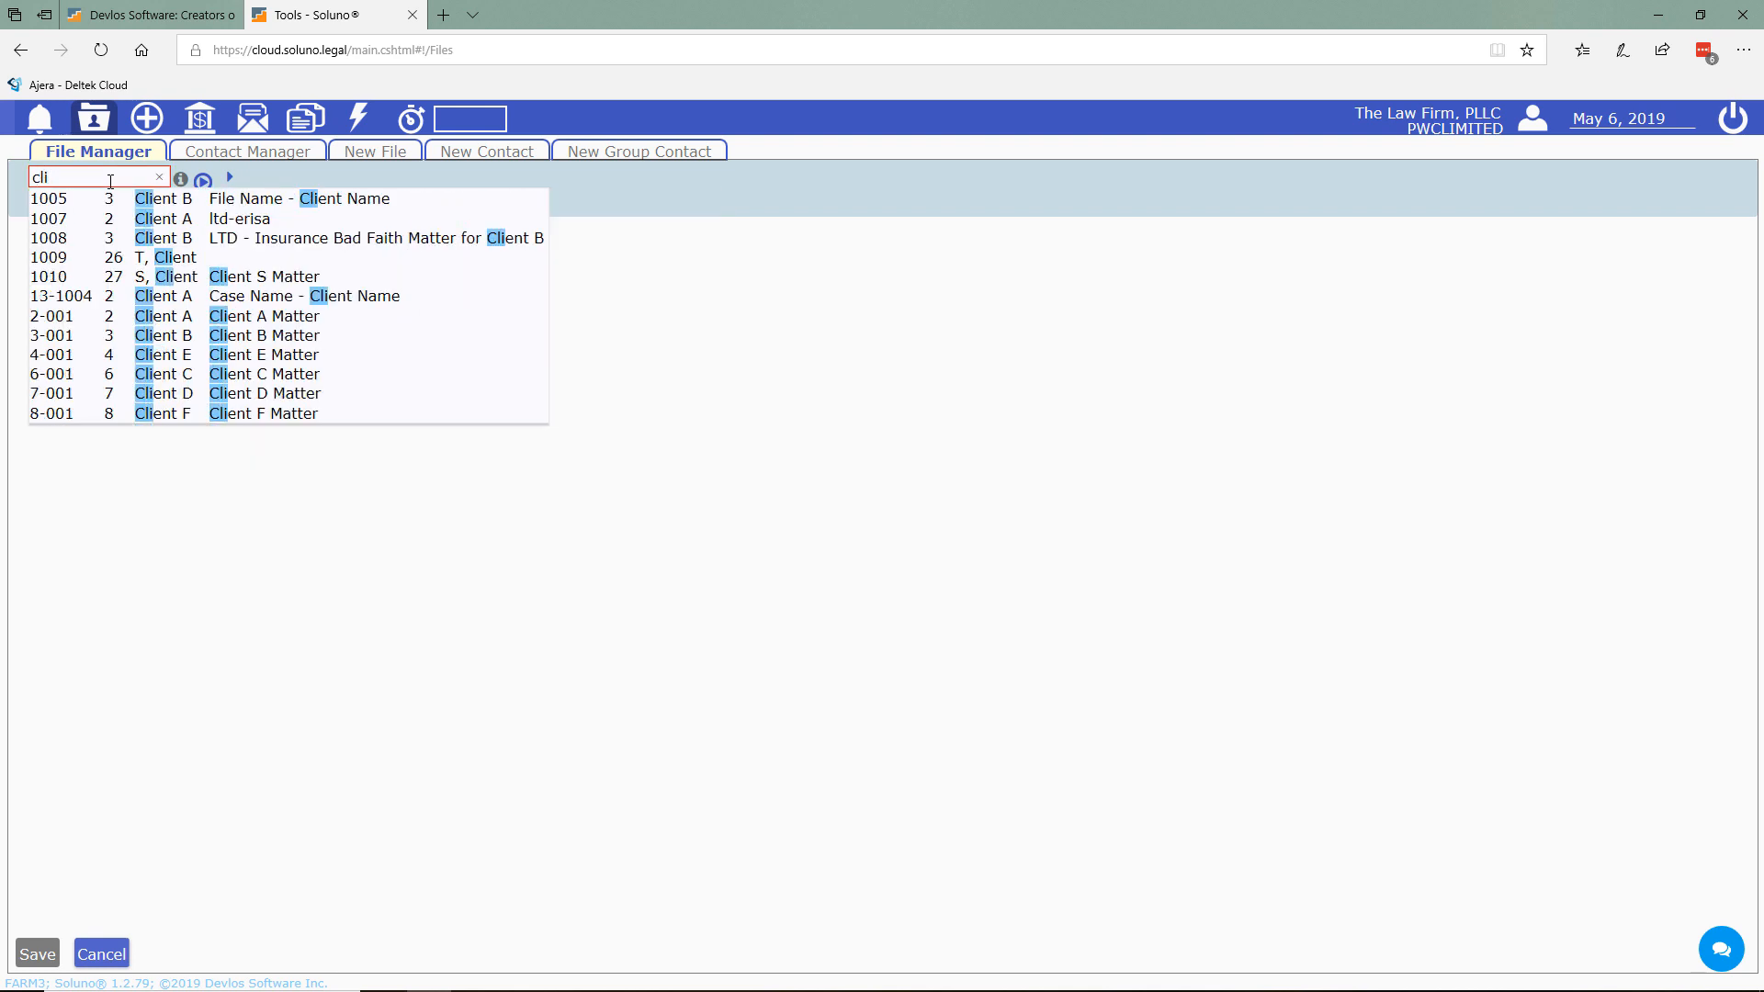
pyautogui.click(220, 276)
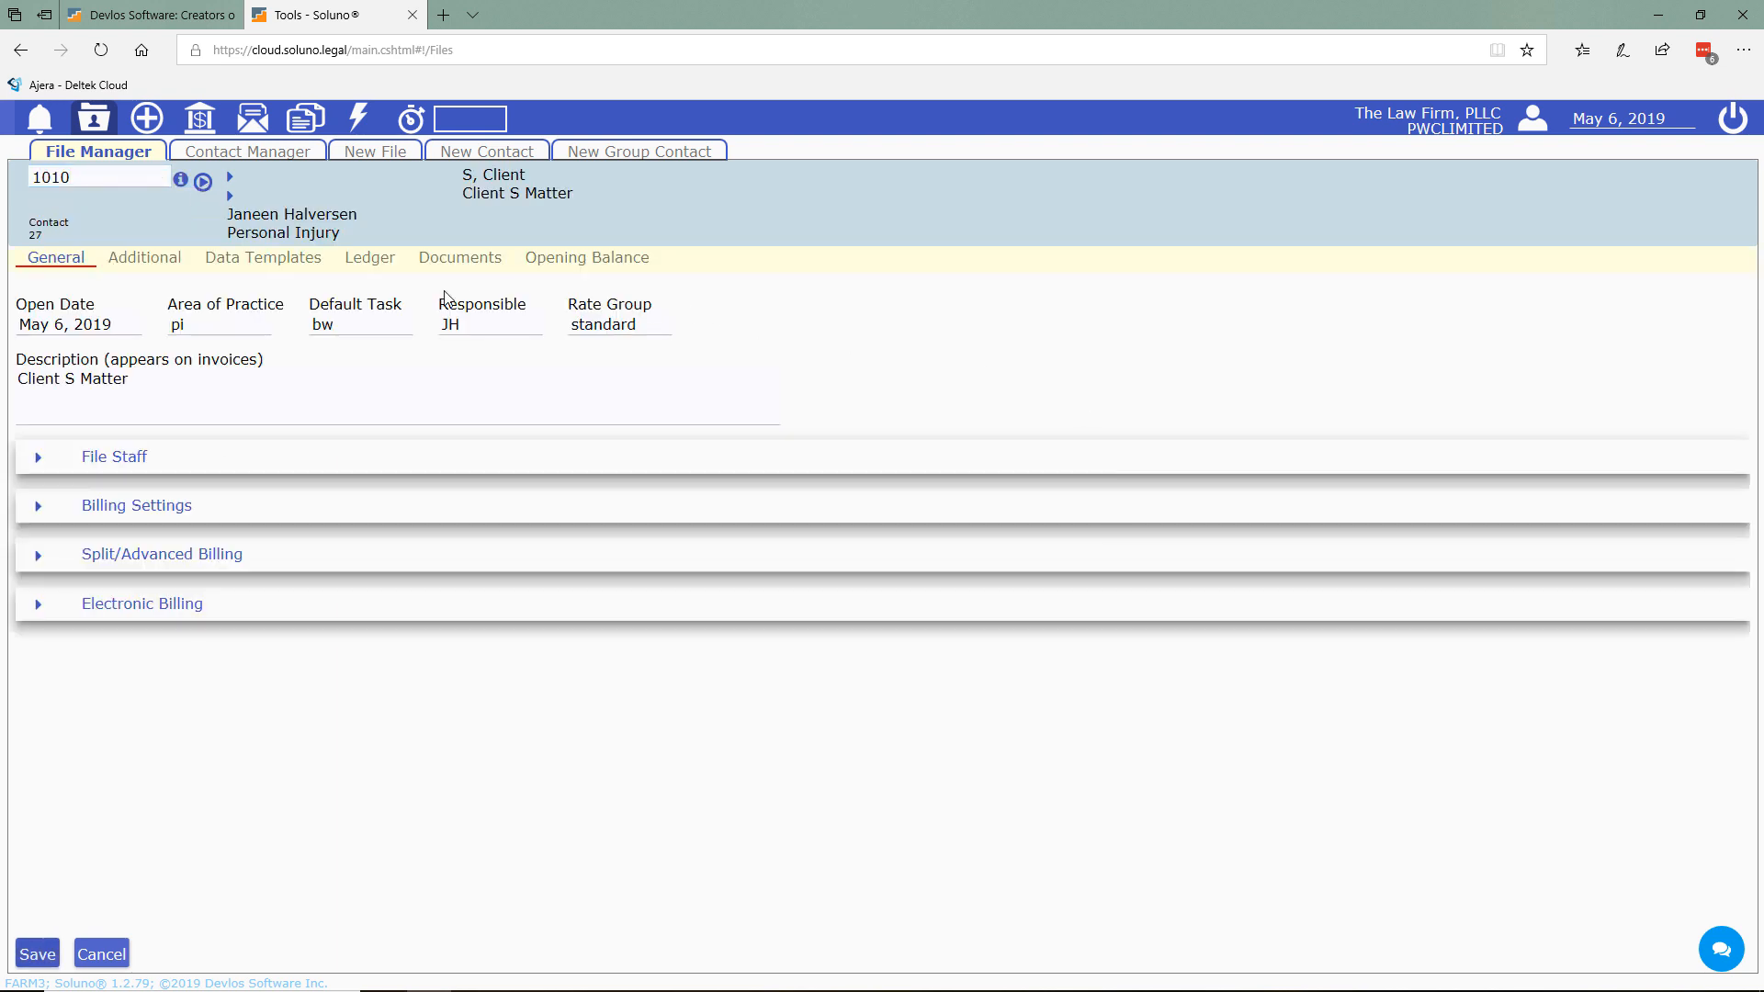
# - Run the Client Ledger view for the Client S Matter file to review its recorded costs
pyautogui.click(370, 263)
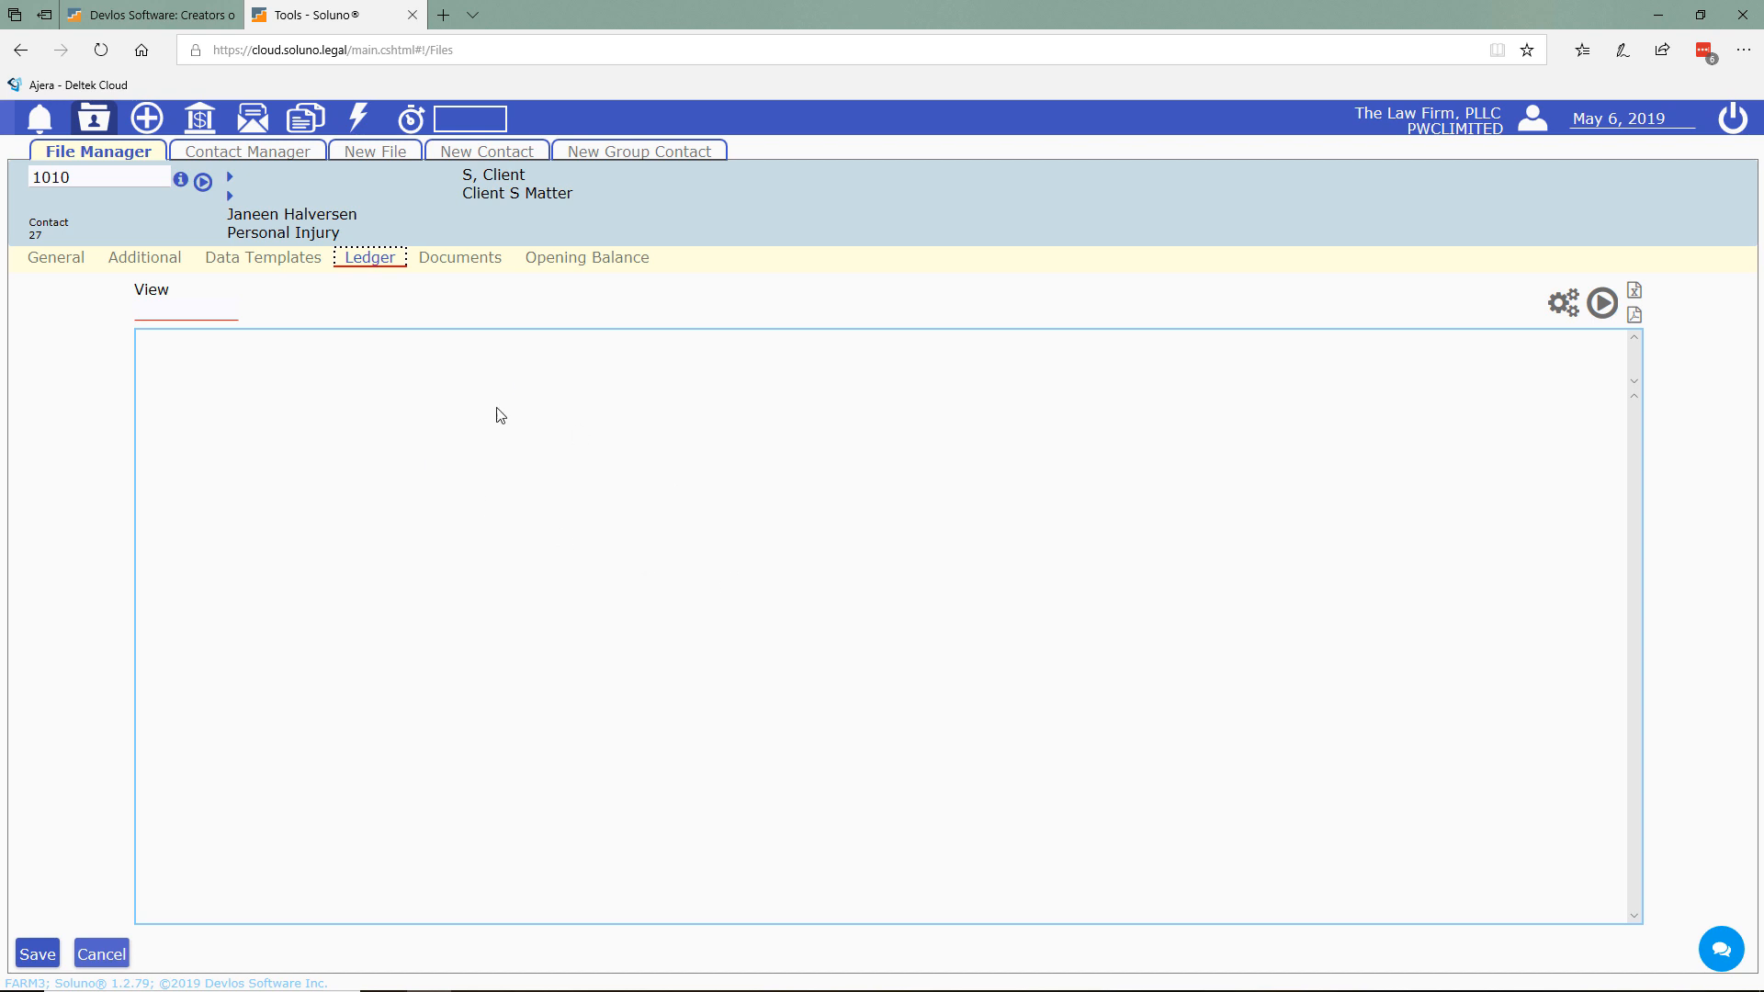
pyautogui.click(199, 308)
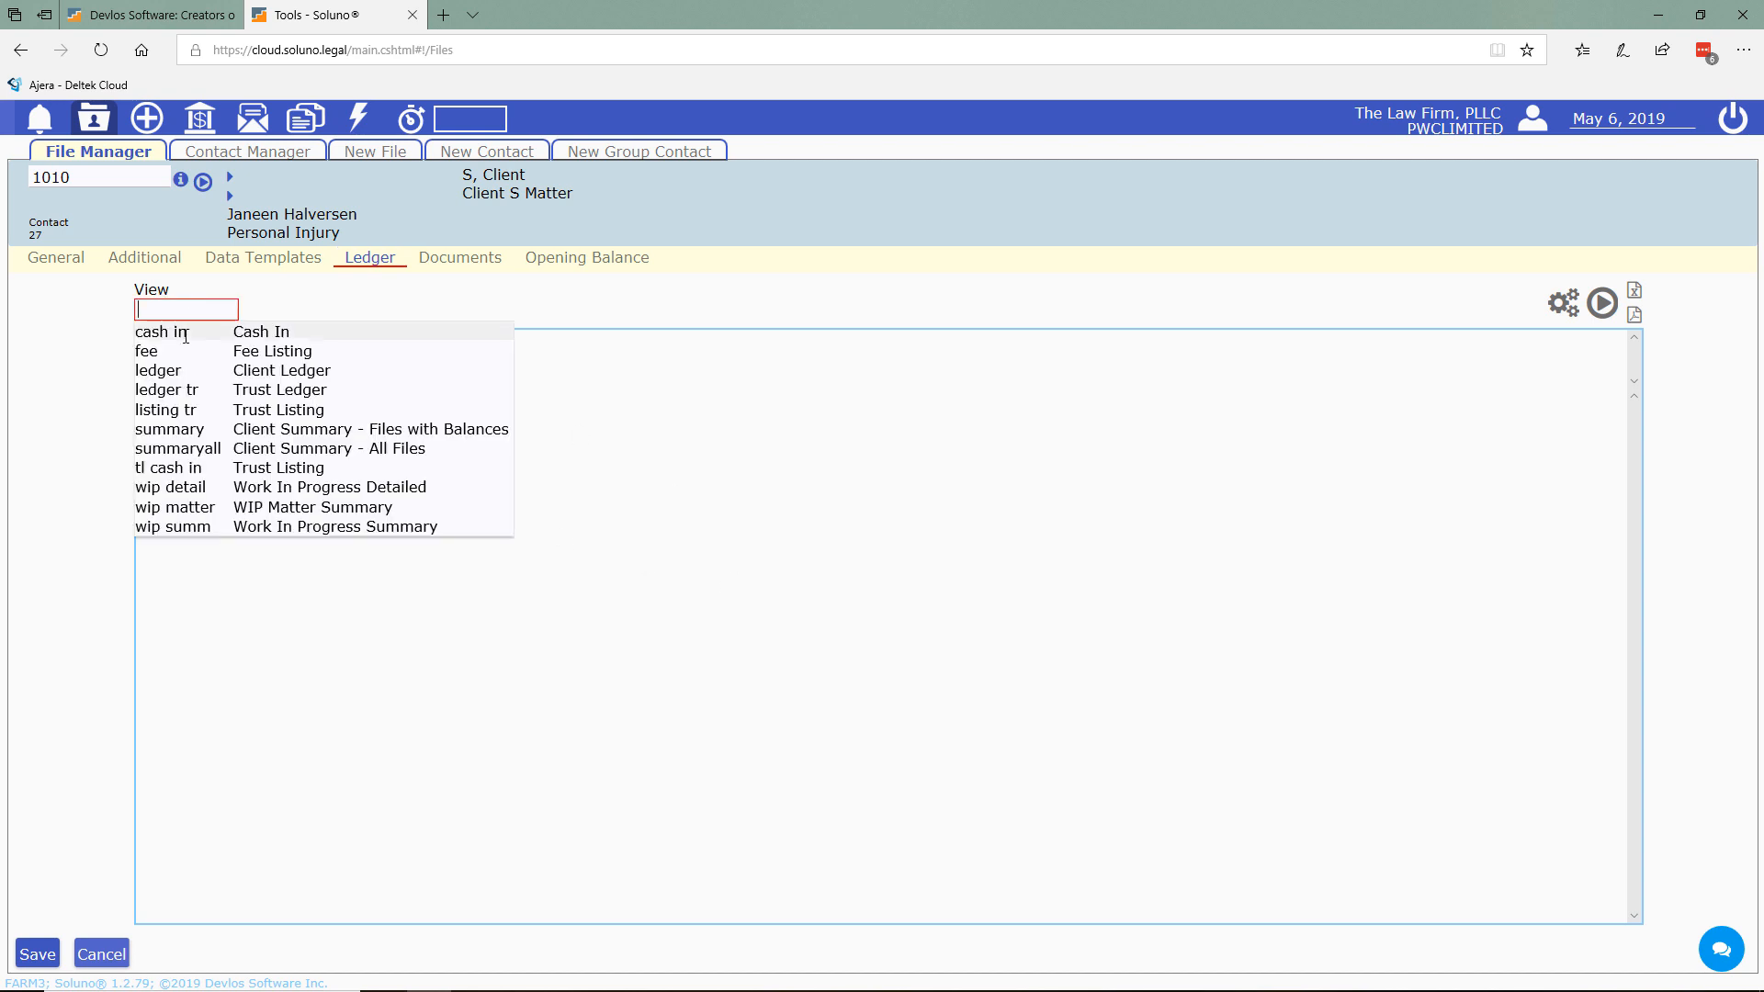
pyautogui.click(209, 369)
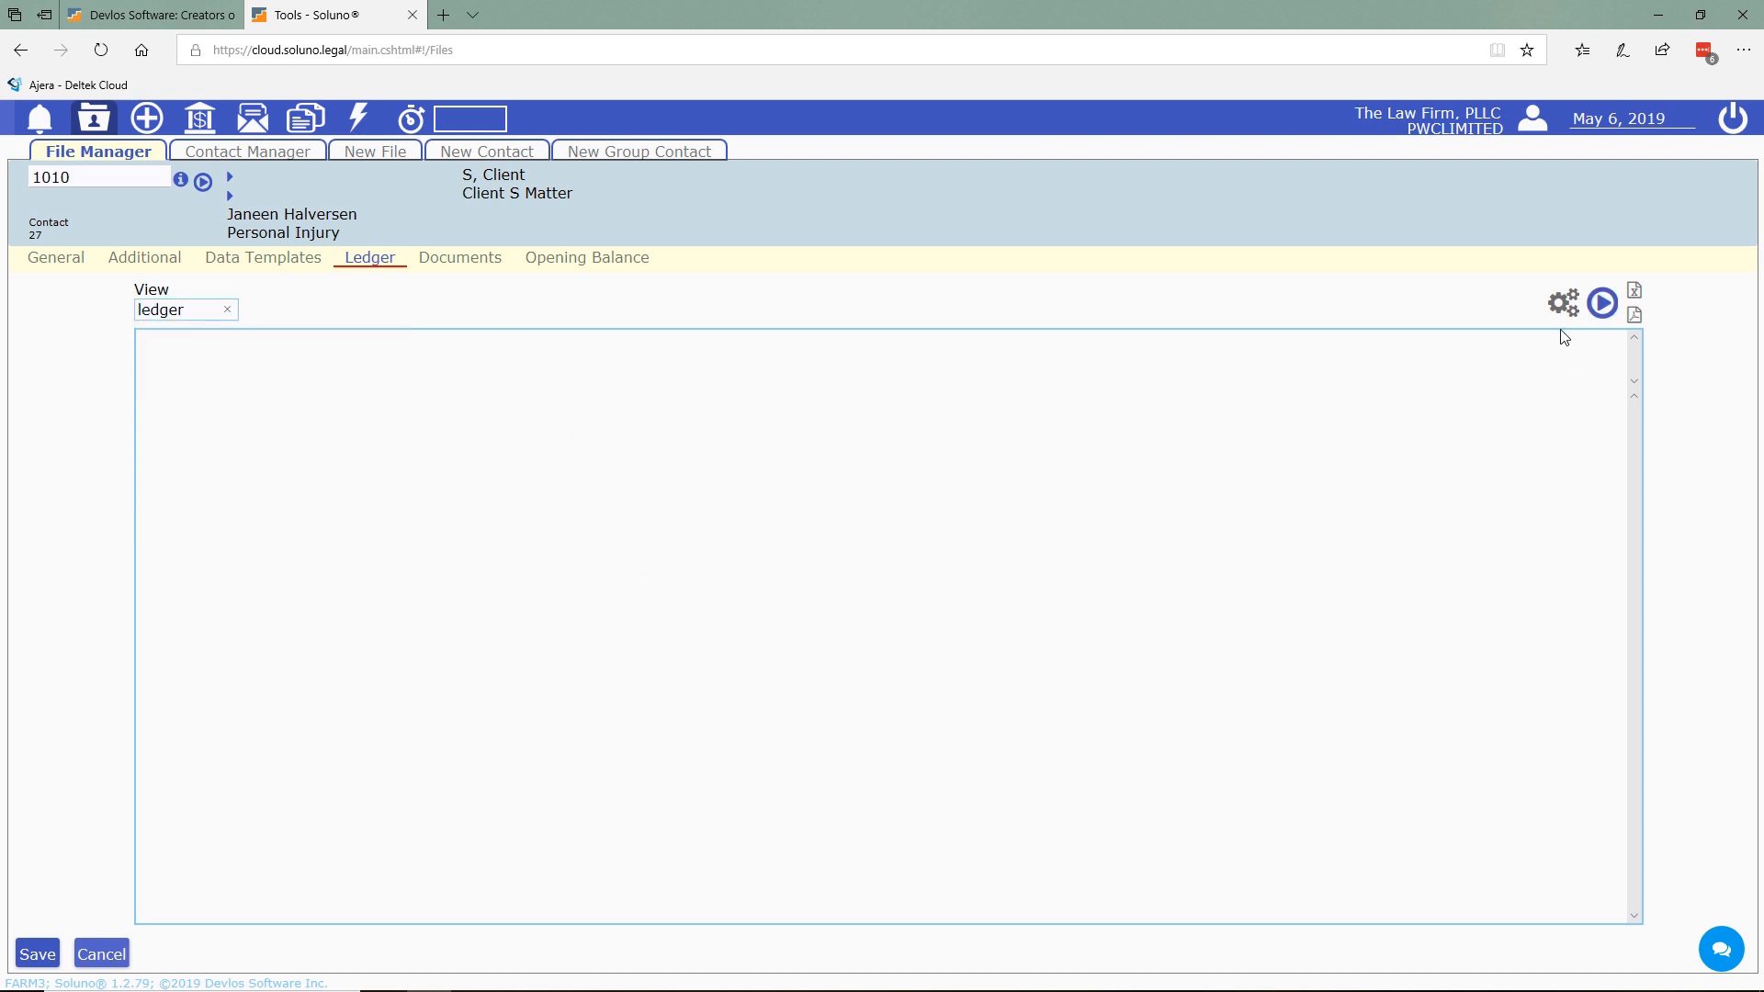
pyautogui.click(1603, 305)
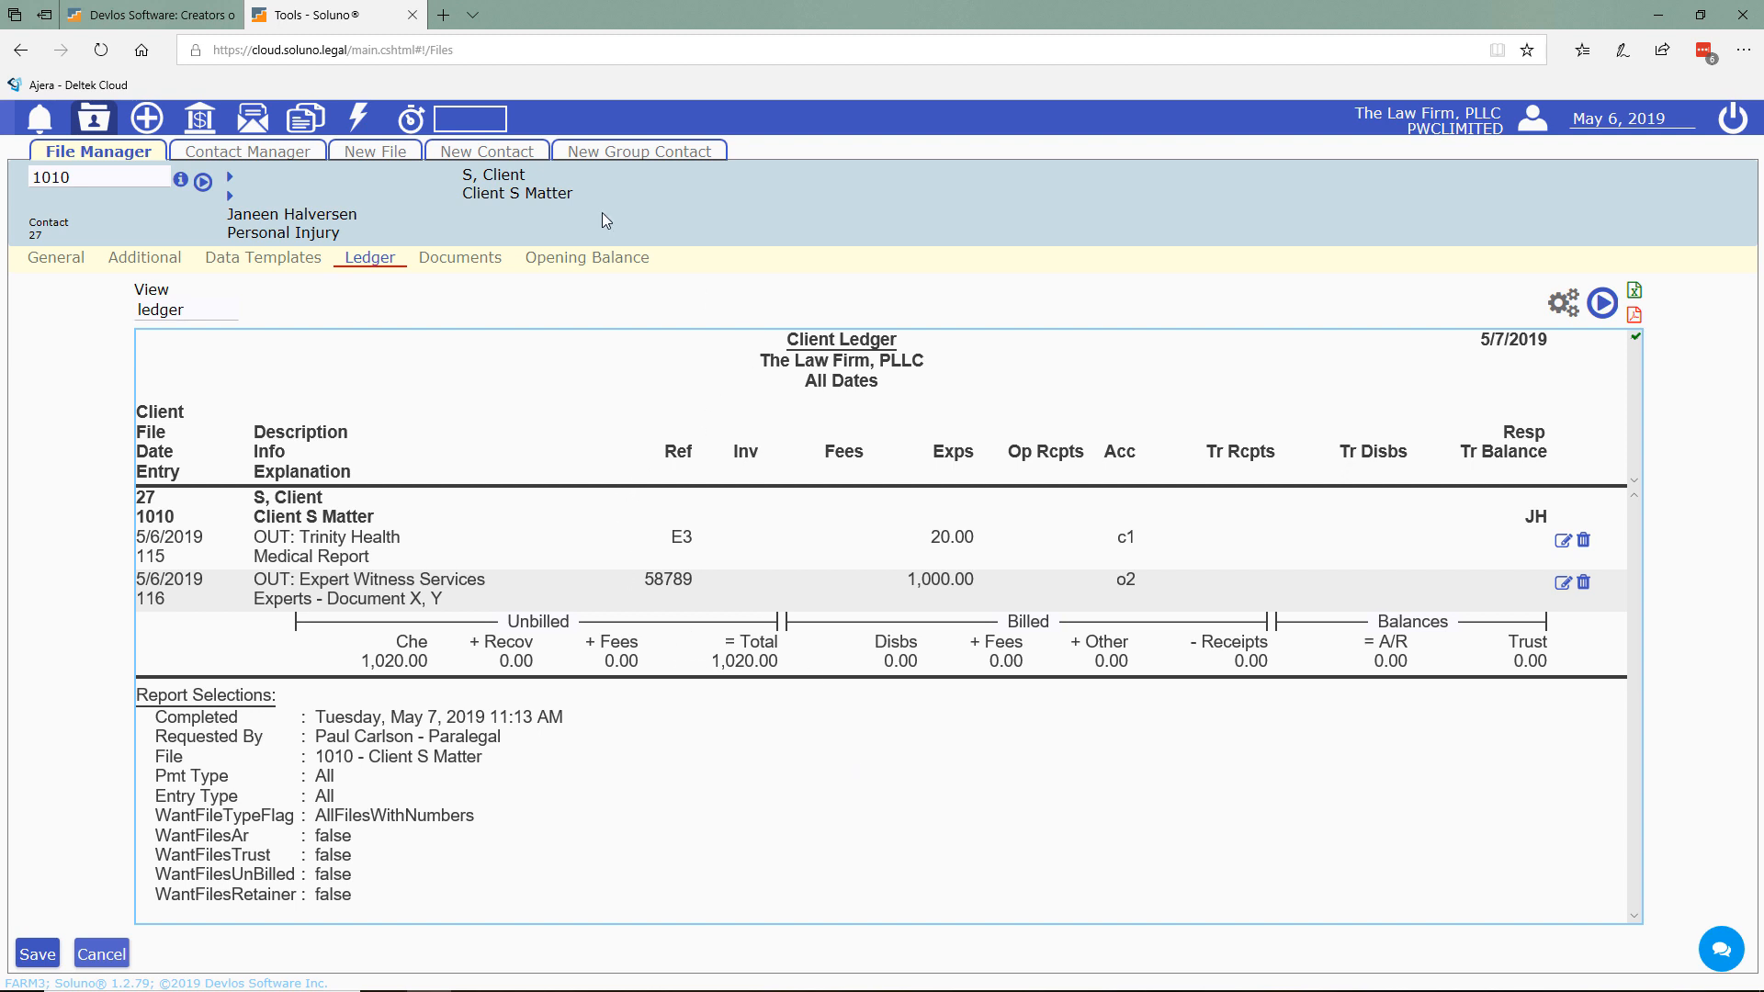
# - Start a trust receipt entry into Trust Account 1 (t1) with an amount of 100,000.00
pyautogui.click(144, 119)
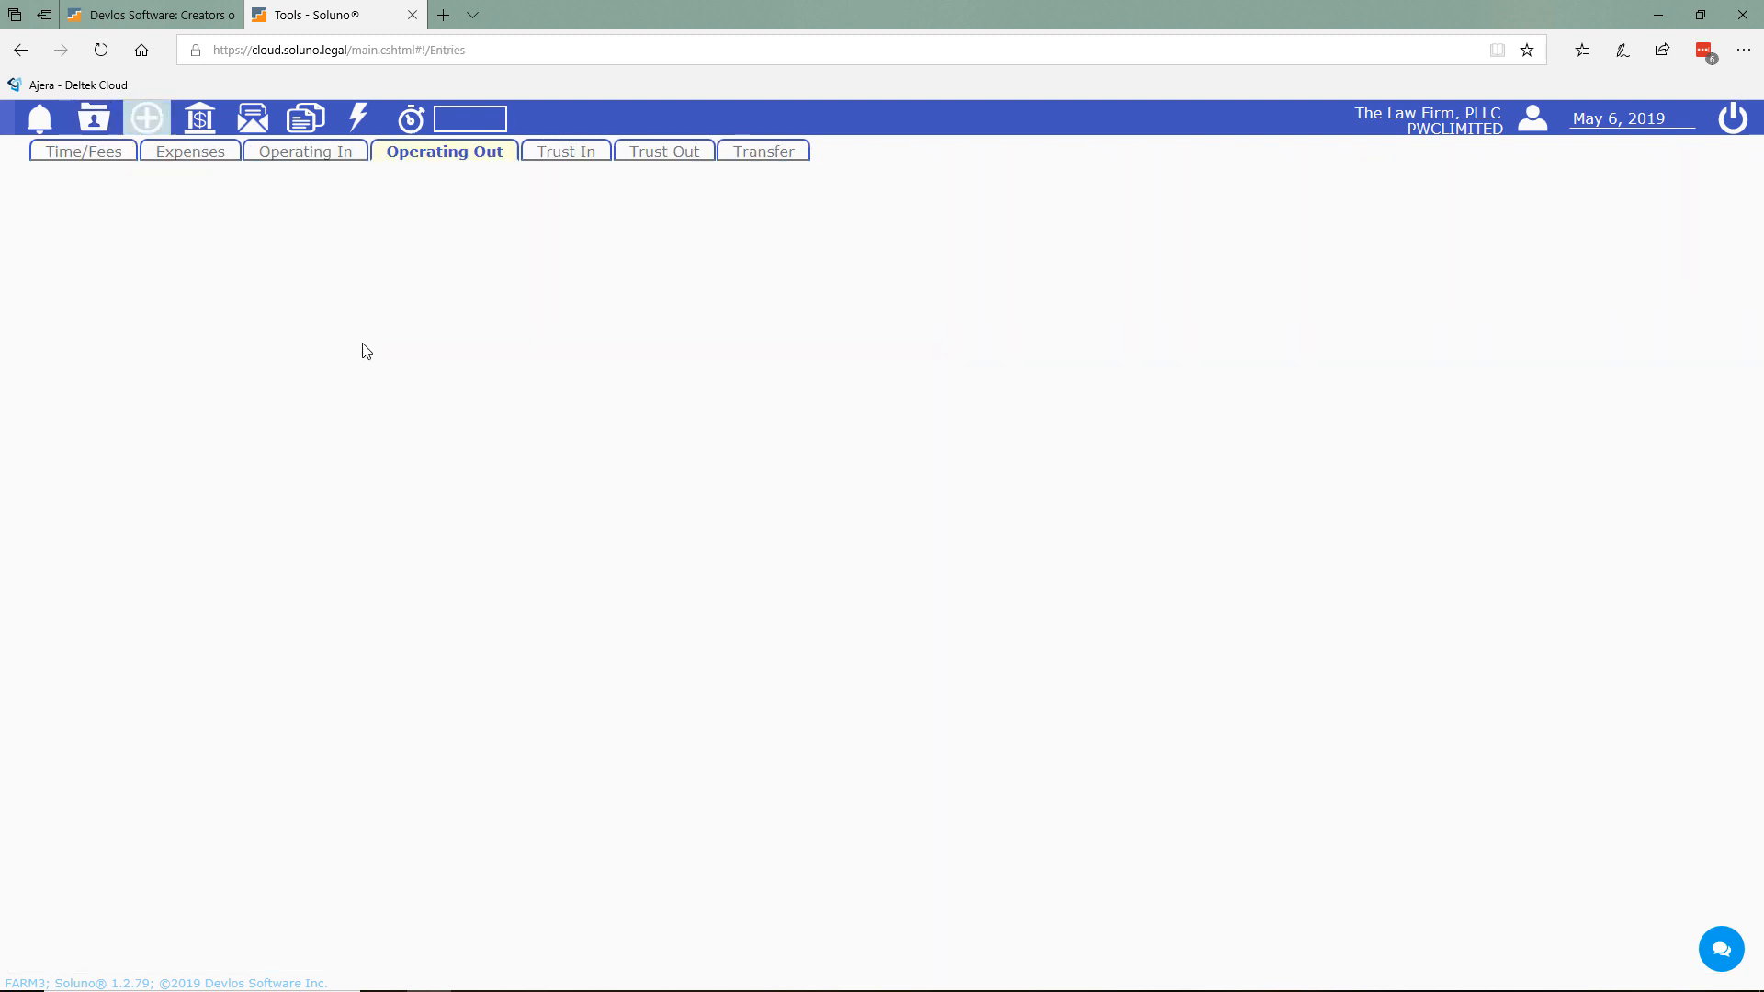
pyautogui.click(588, 156)
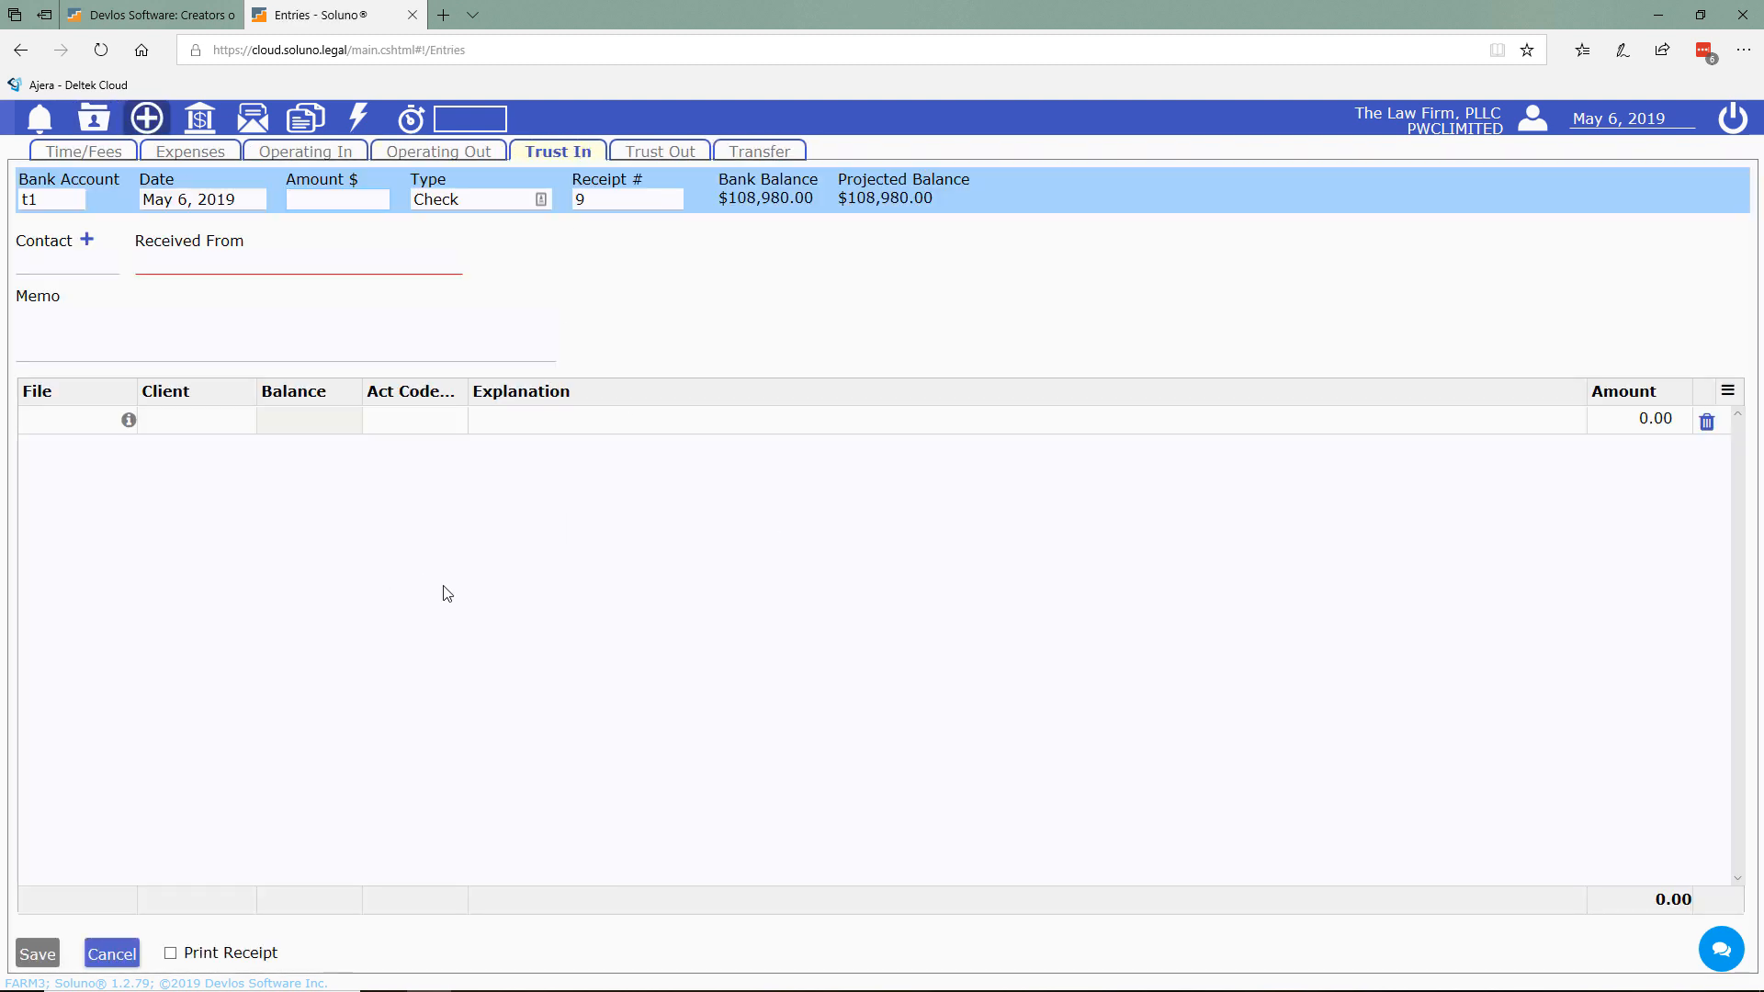
pyautogui.click(51, 201)
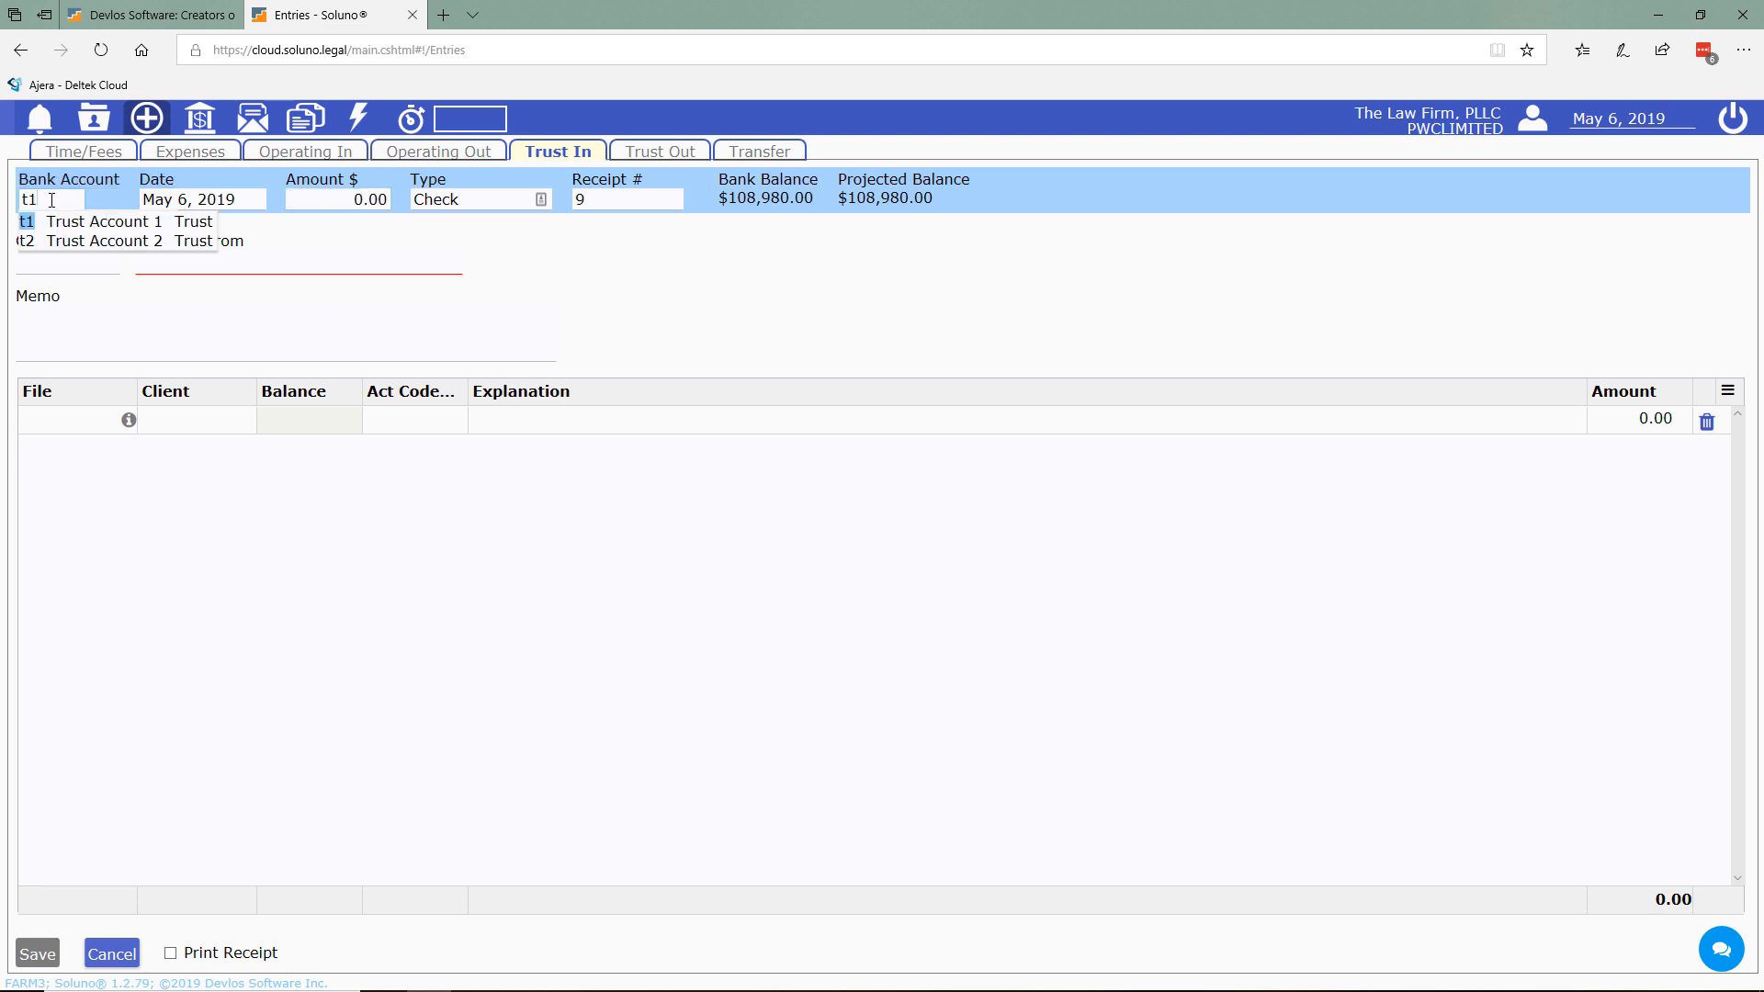
pyautogui.click(212, 222)
pyautogui.click(311, 201)
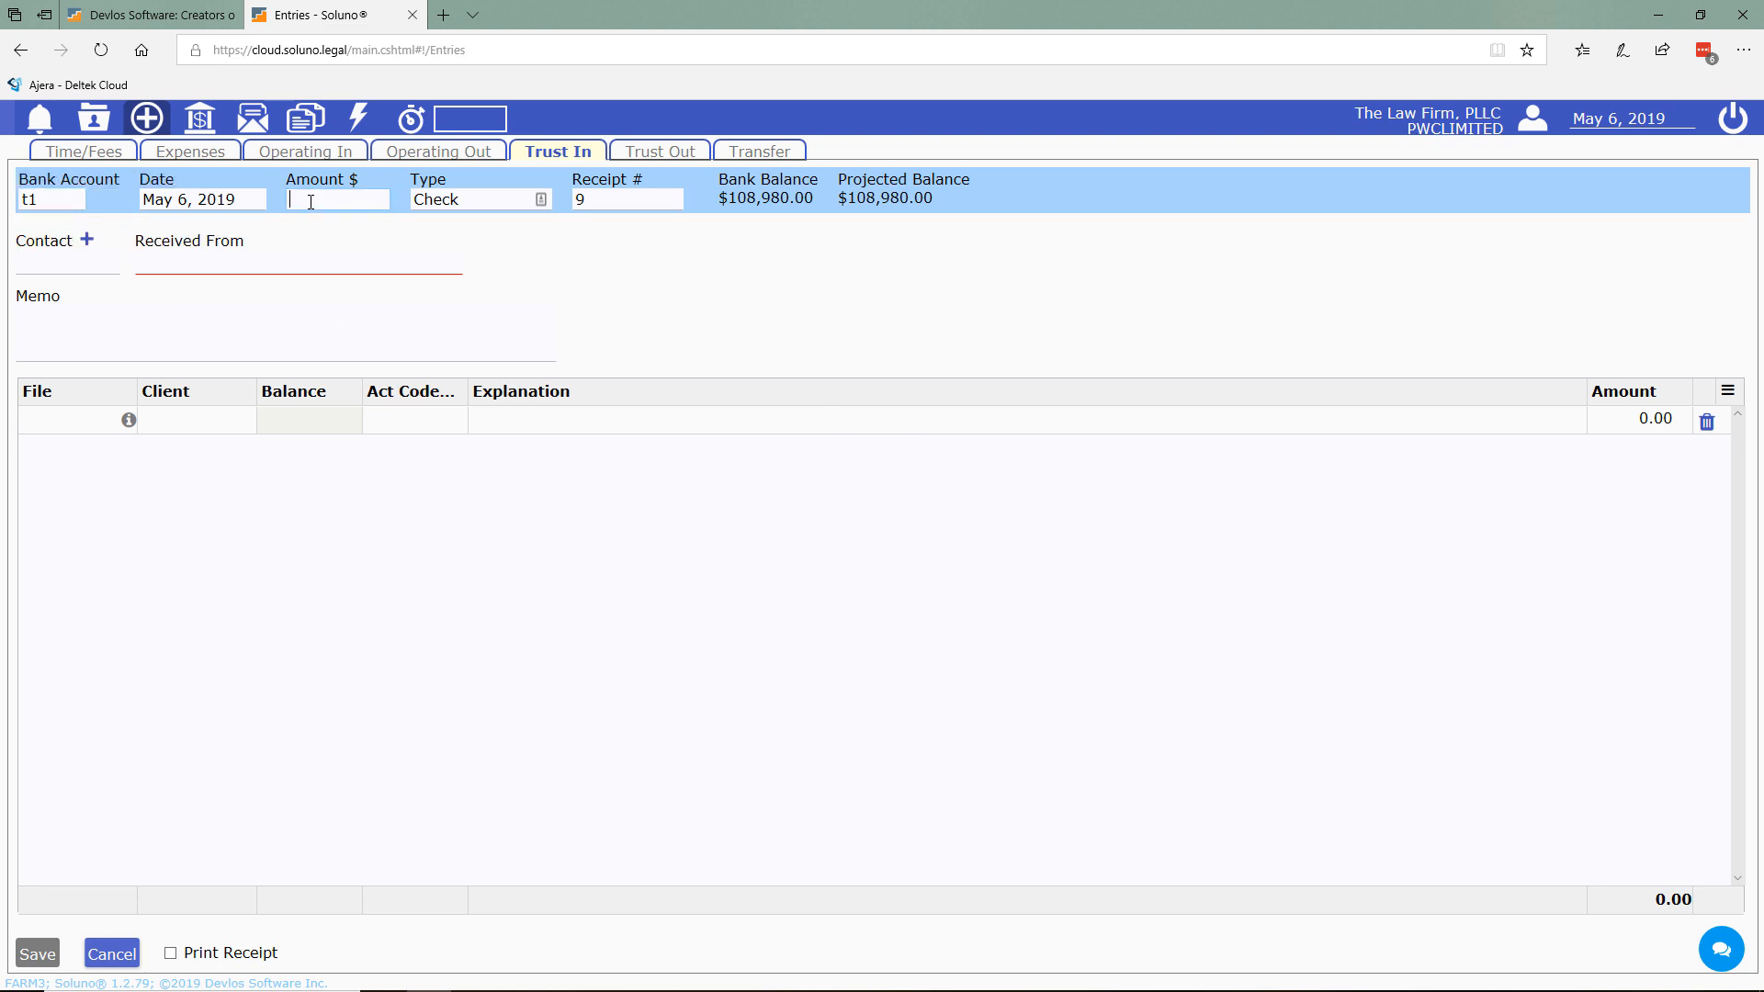
pyautogui.write('1000000')
pyautogui.press('BackSpace')
pyautogui.press('Tab')
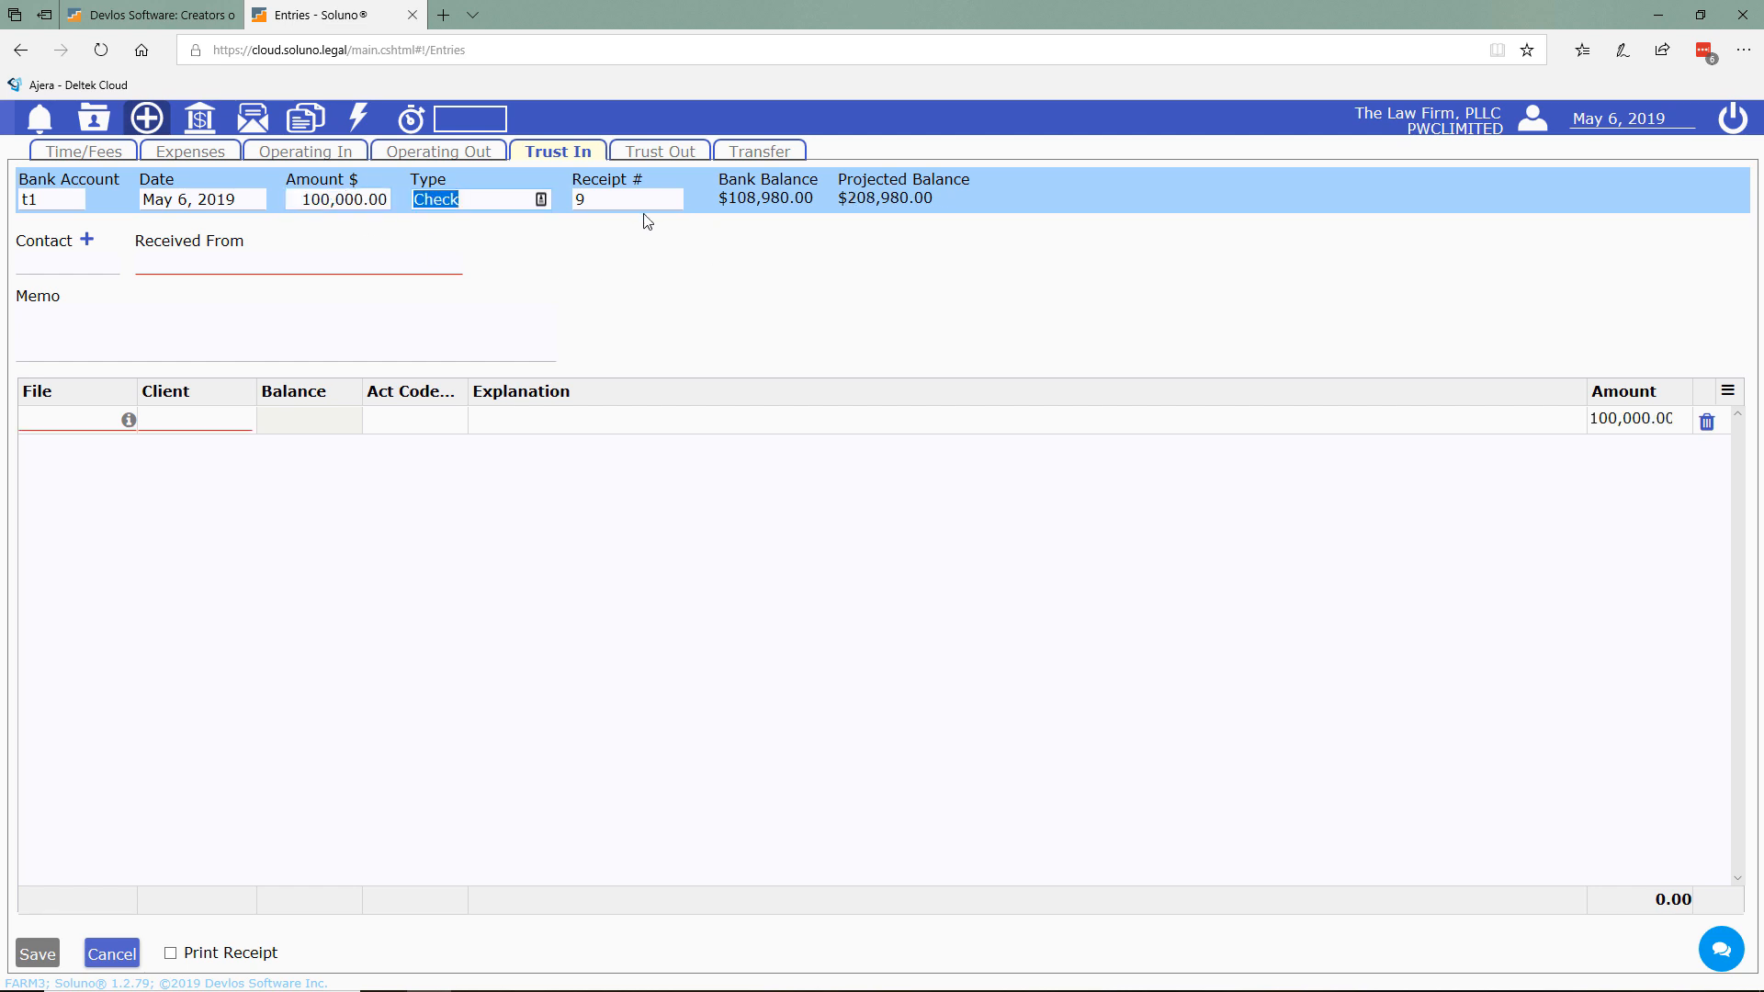
# - Record the trust receipt as received from Insurance Company Z, with the memo "Check number 234234"
pyautogui.click(73, 265)
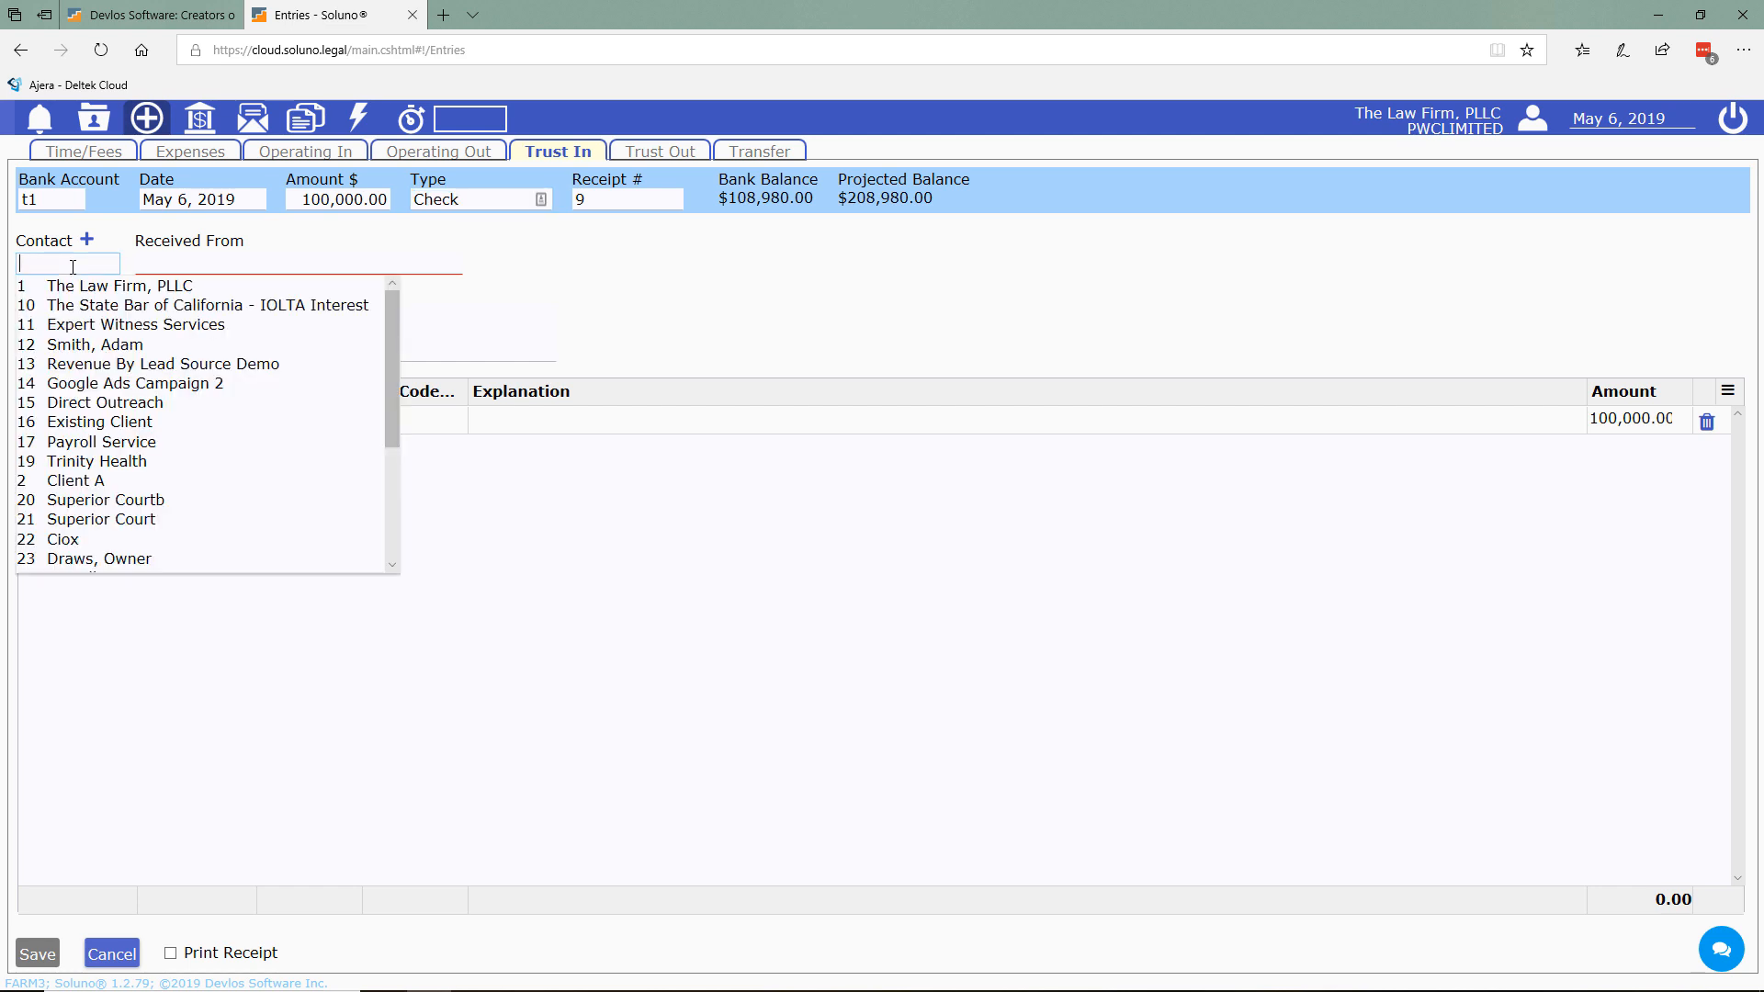
pyautogui.write('ins')
pyautogui.press('Tab')
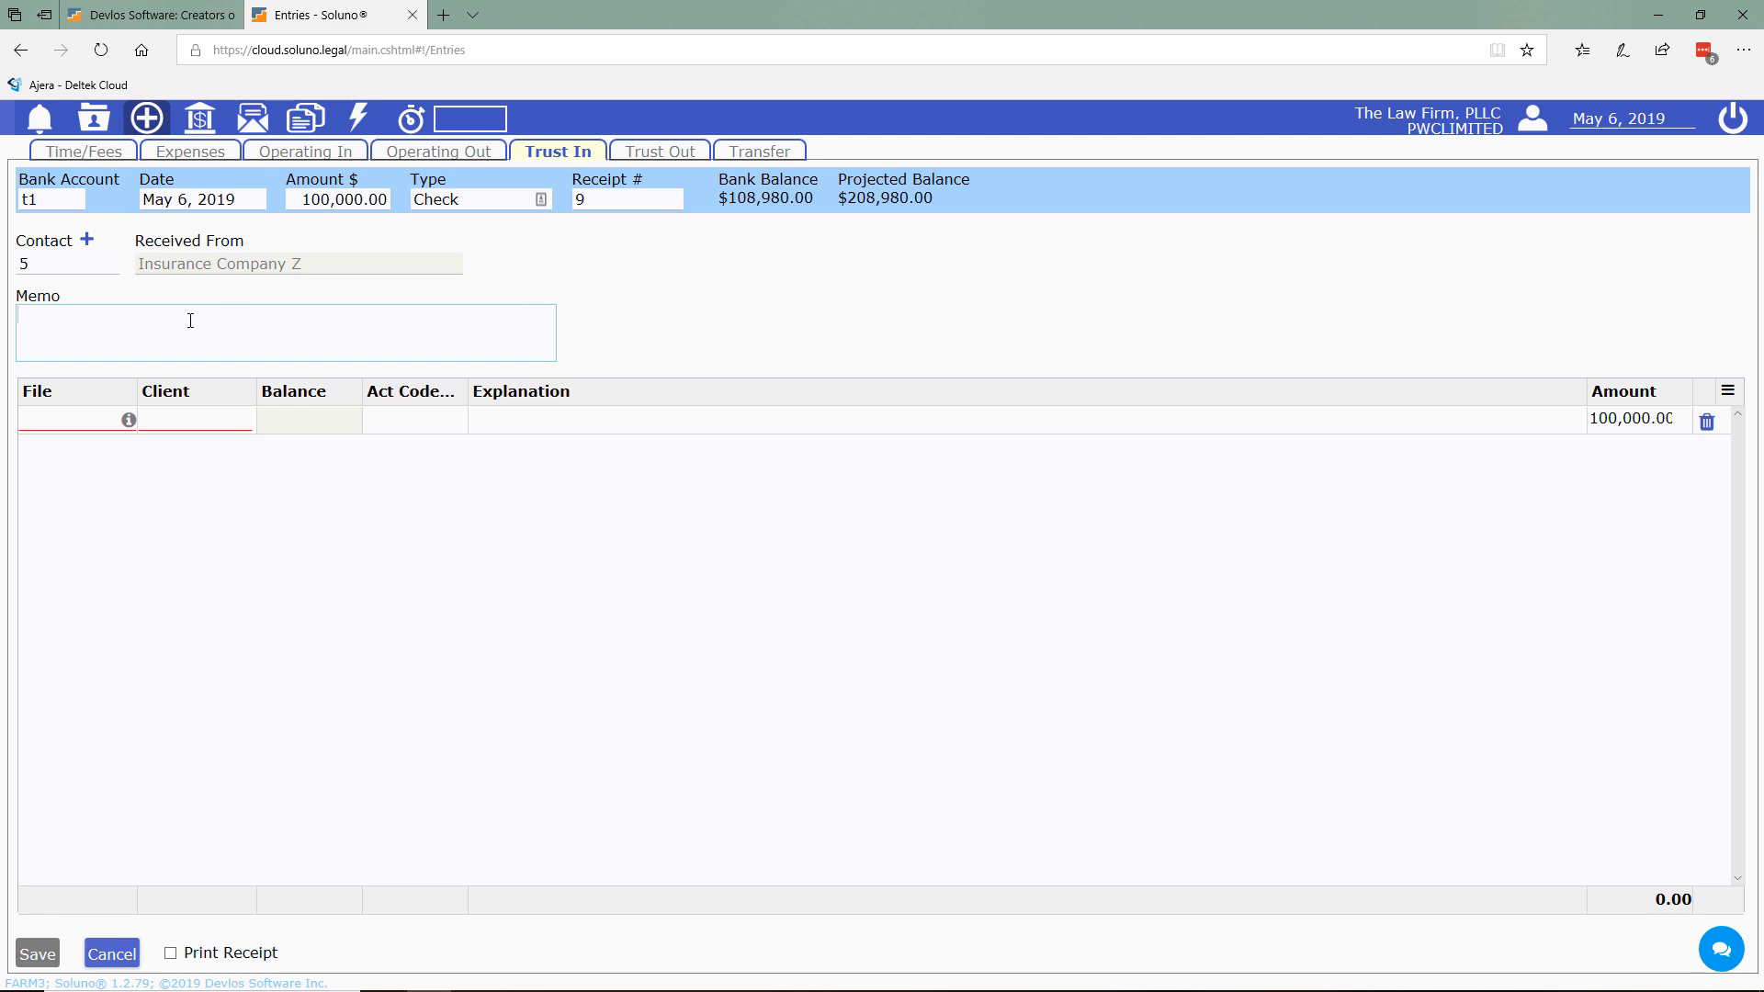
pyautogui.write('Check number 234234')
# - Allocate the trust receipt line to the Client S Matter file and its client
pyautogui.click(174, 420)
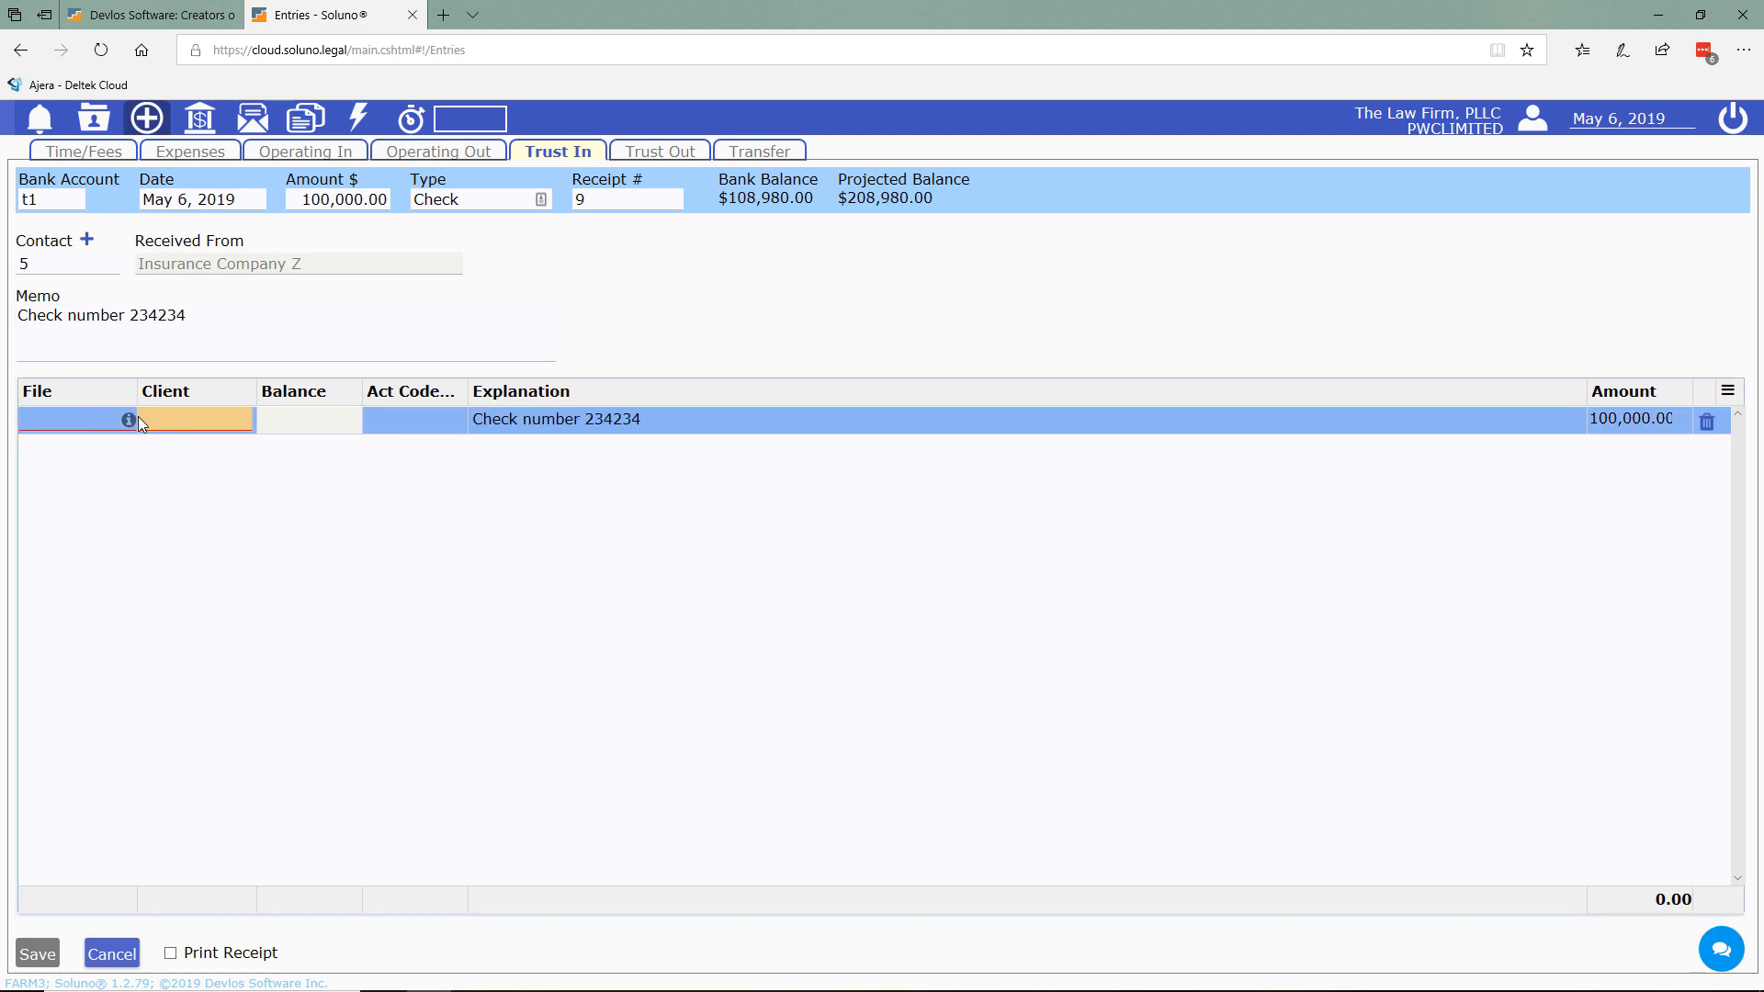
pyautogui.click(38, 425)
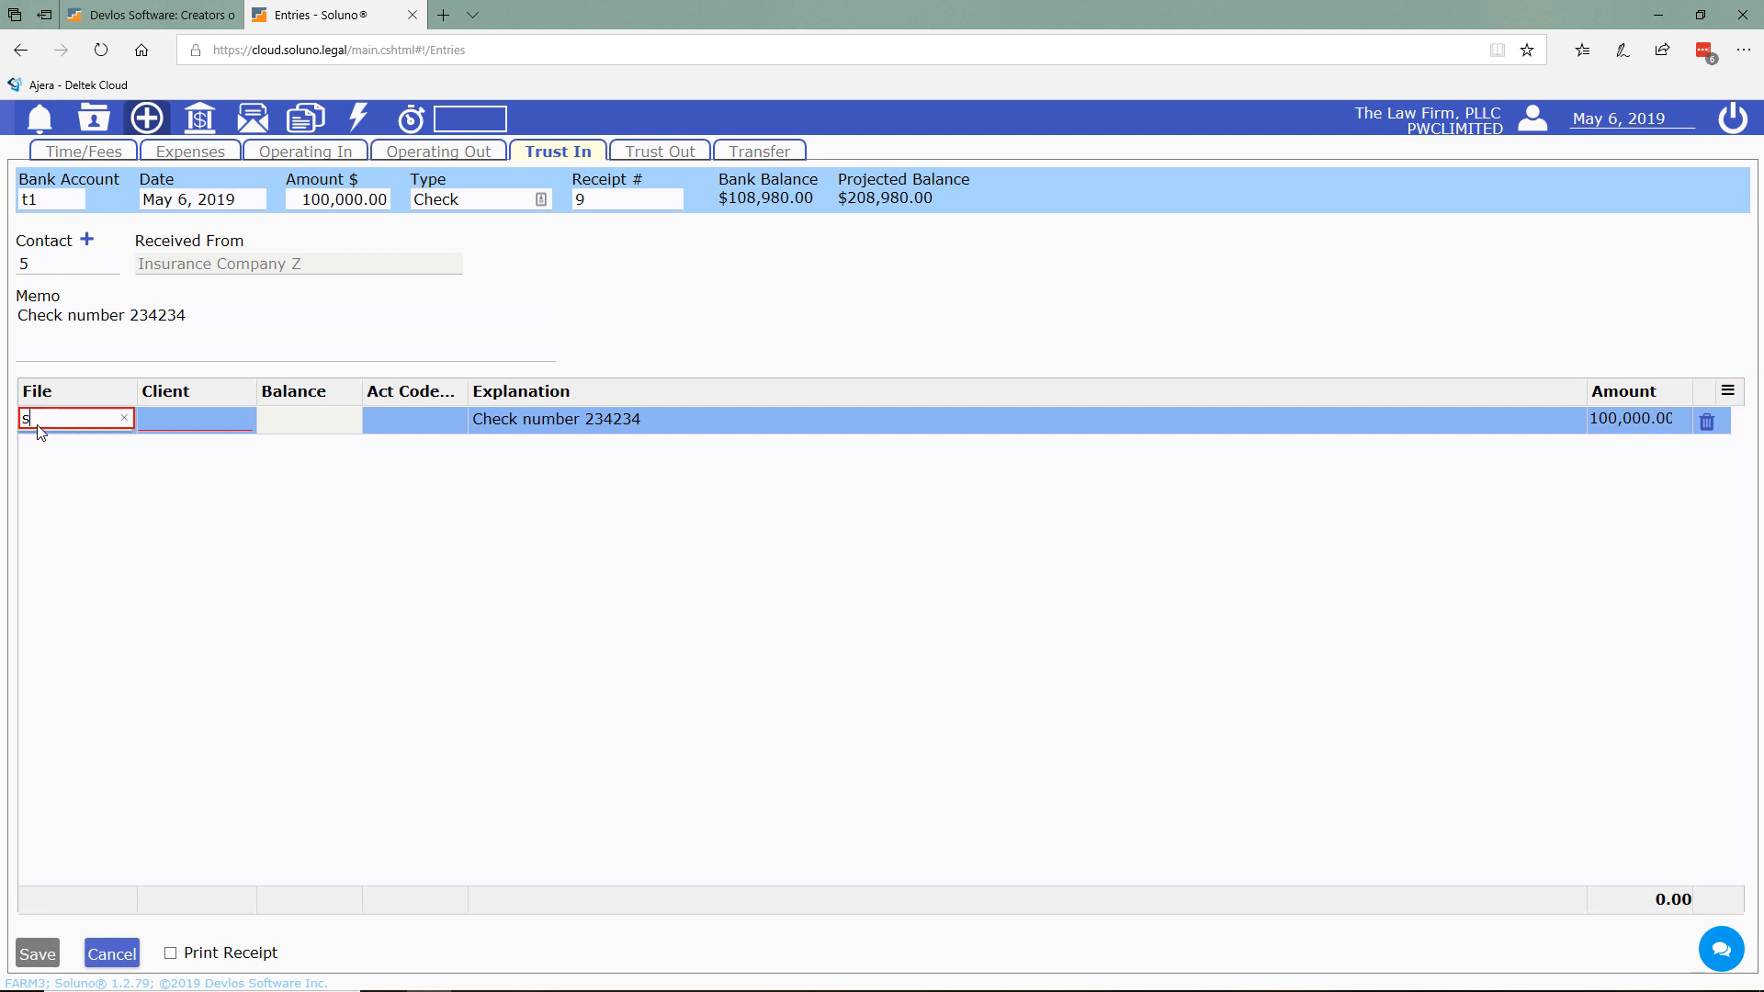
pyautogui.write('cli')
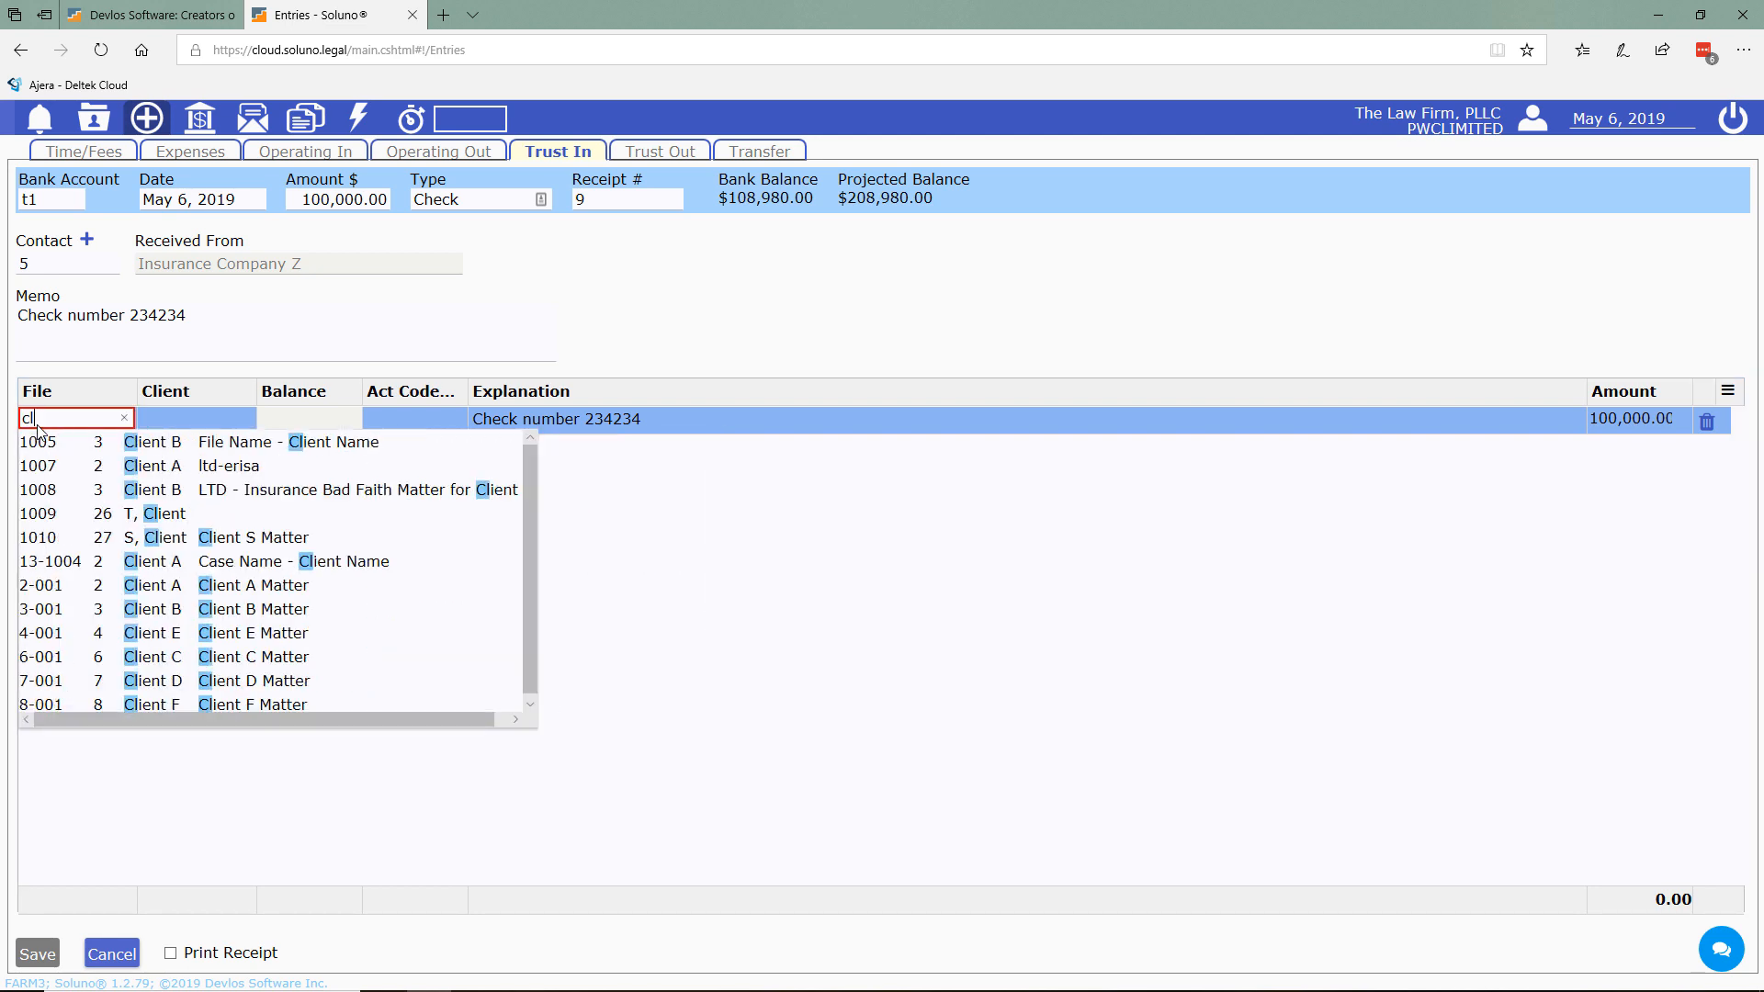
pyautogui.click(245, 536)
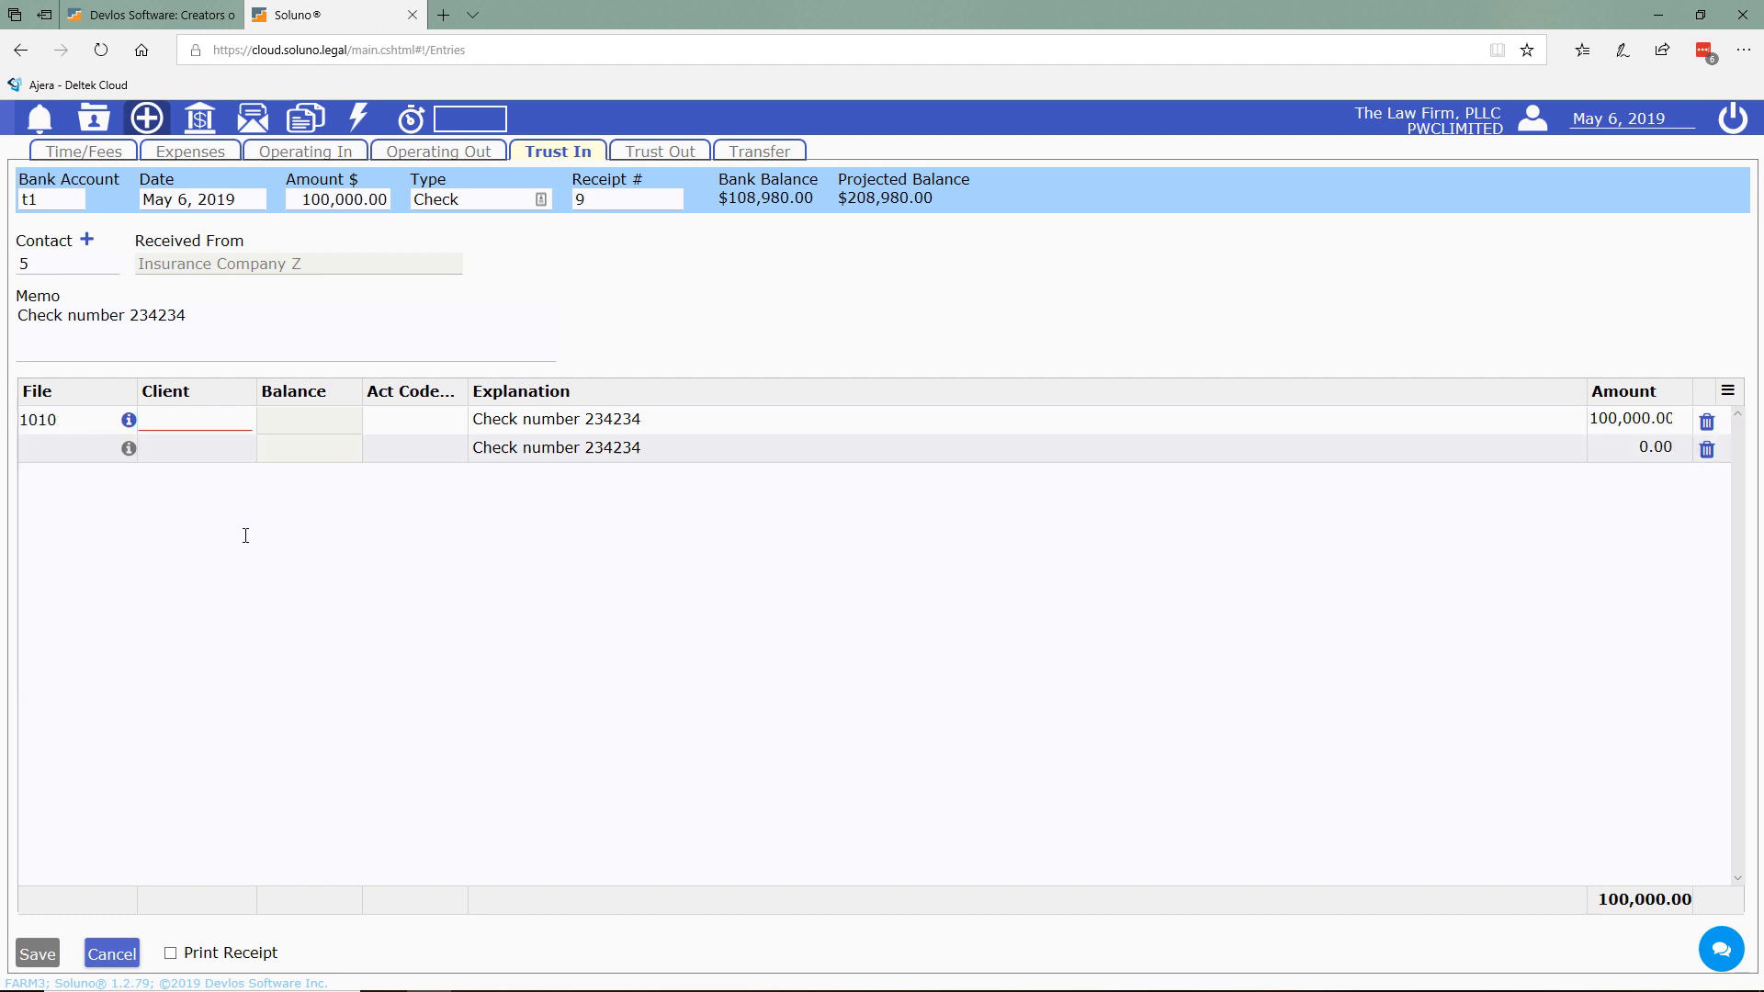
pyautogui.click(229, 425)
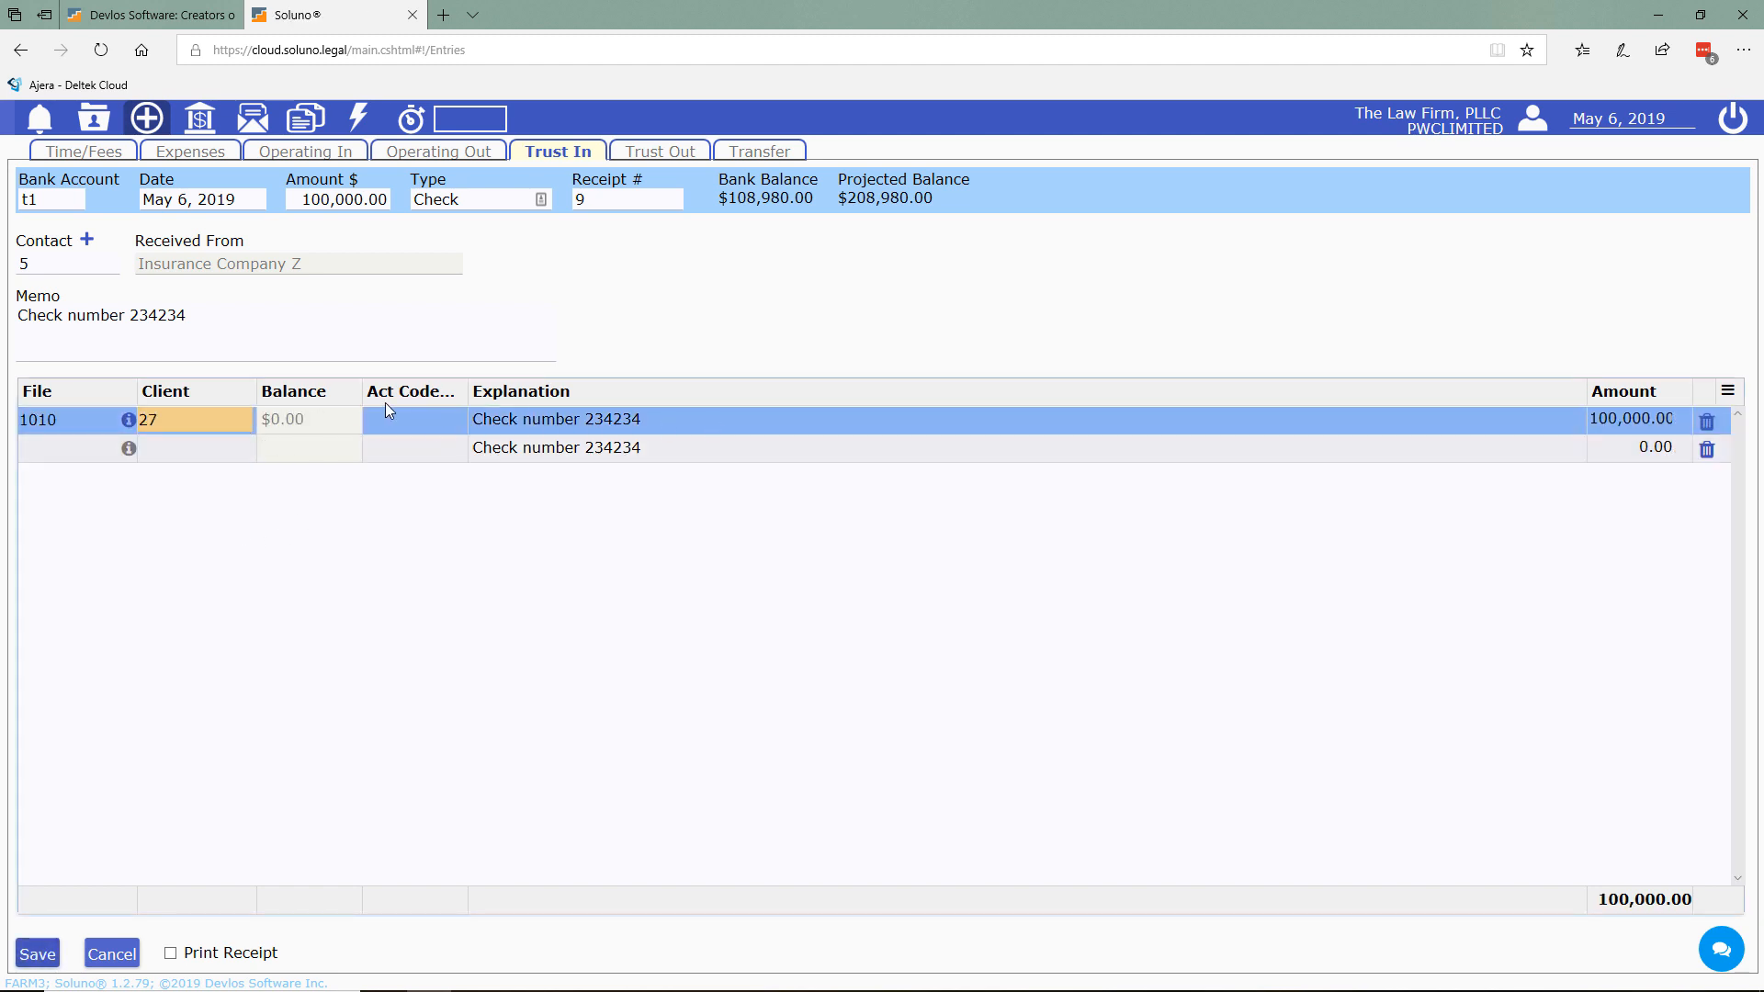
# - Extend the receipt line's explanation to "Check number 234234 - Settlement Proceeds"
pyautogui.click(670, 423)
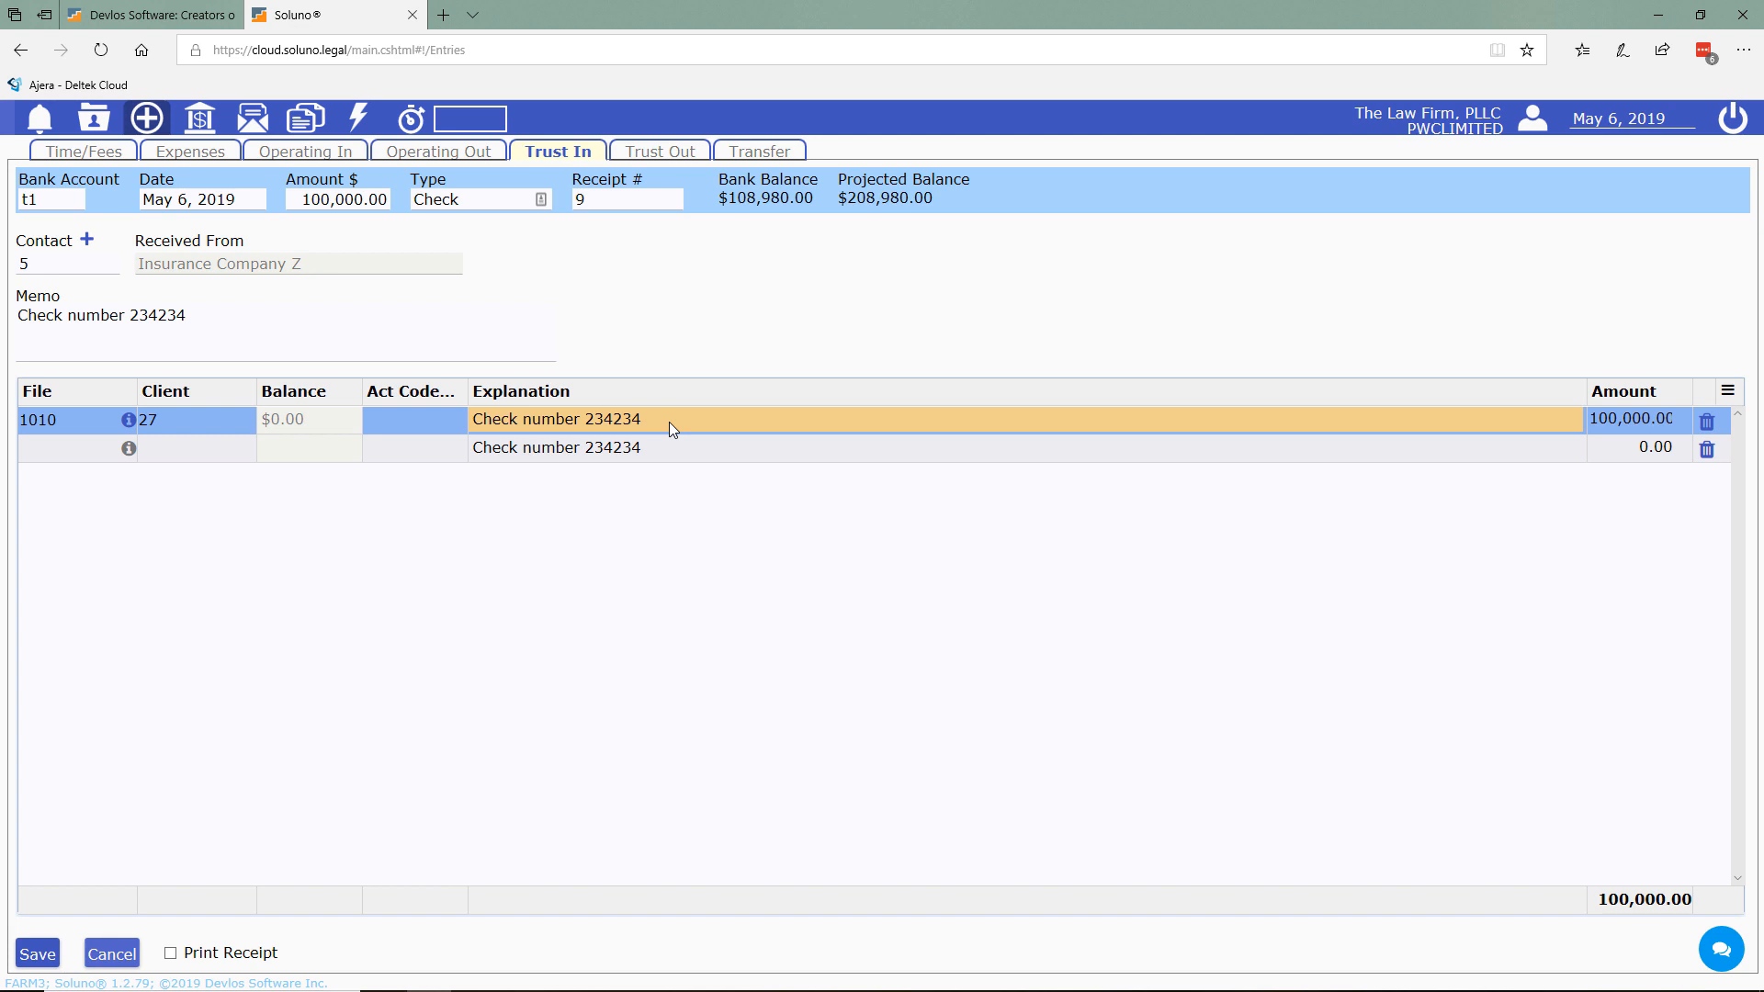
pyautogui.click(669, 422)
pyautogui.write('- ')
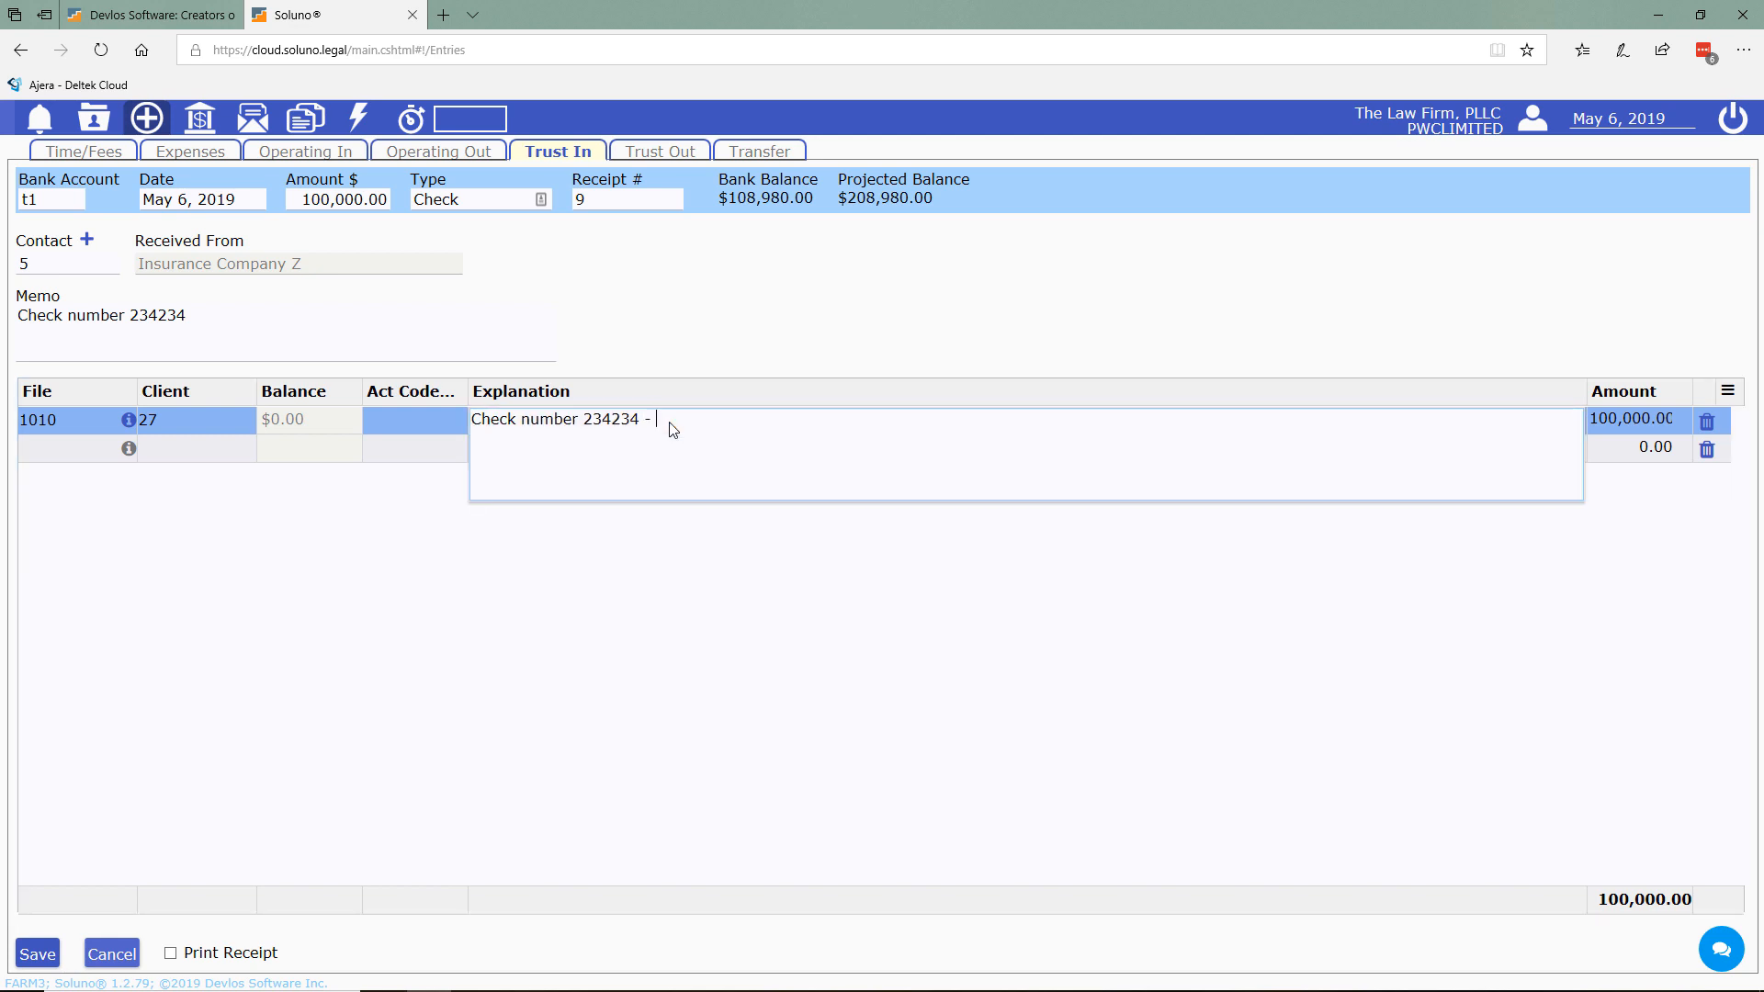
pyautogui.write('Settlement Proceeds')
pyautogui.press('Tab')
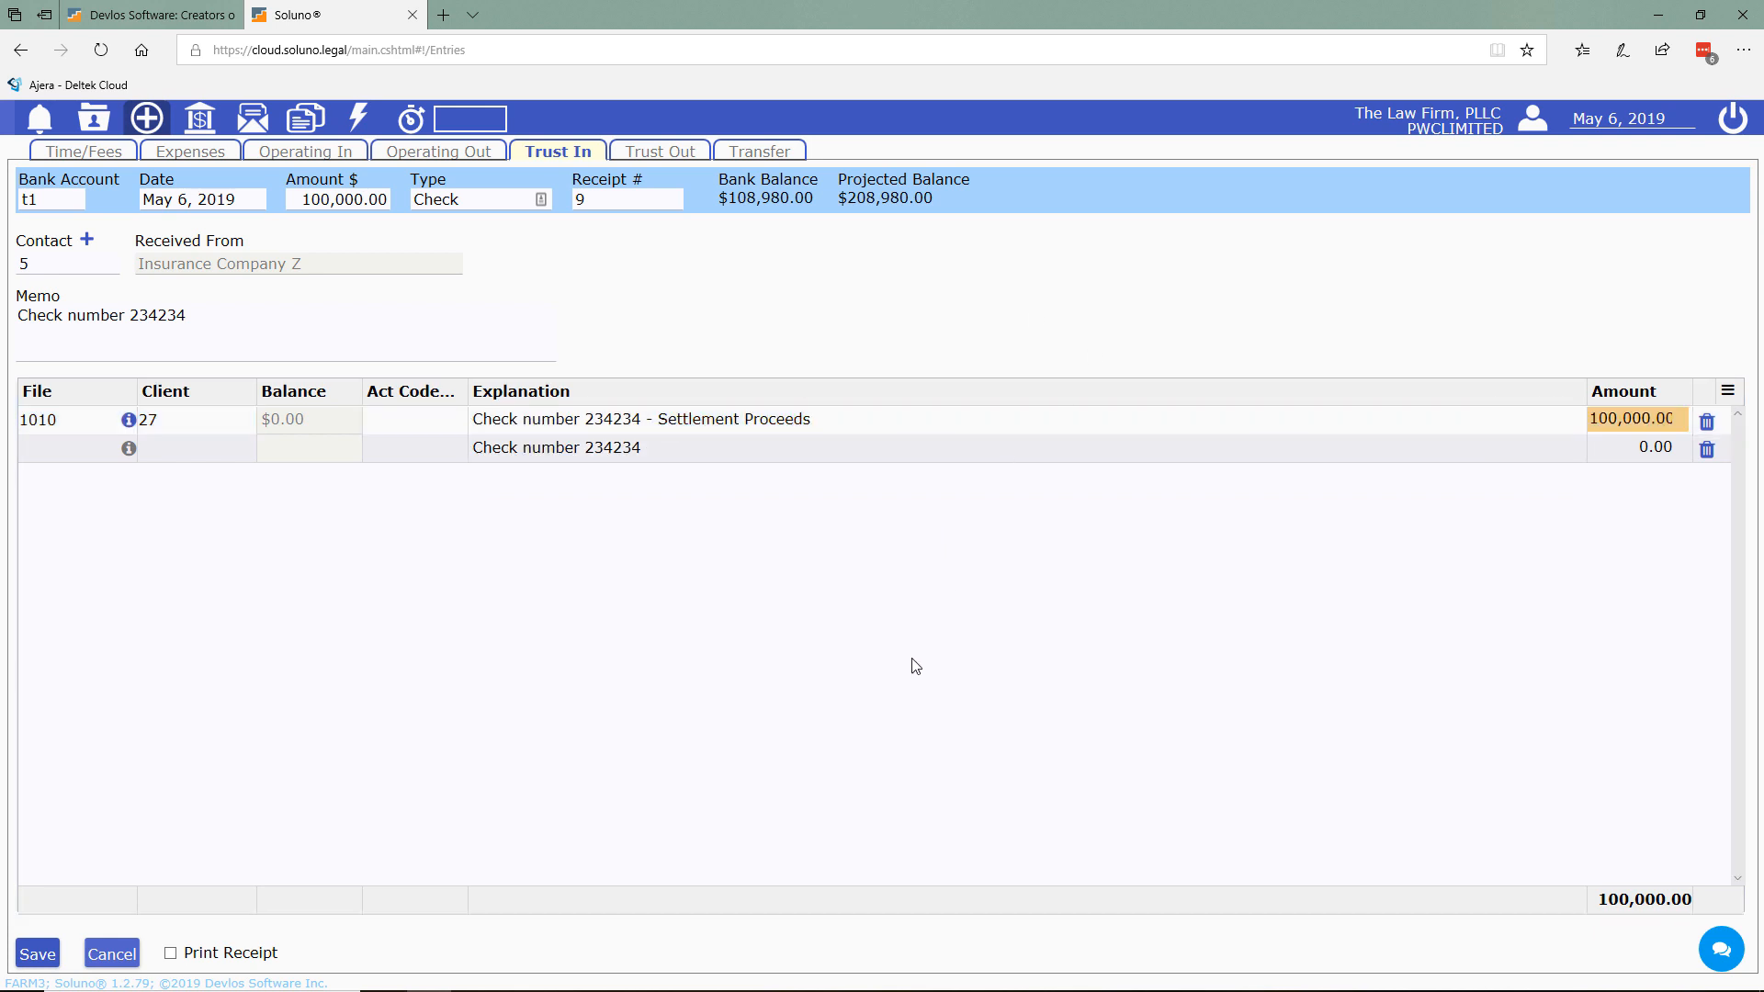
# - Delete the extra zero-amount allocation line and save the trust receipt
pyautogui.click(1707, 451)
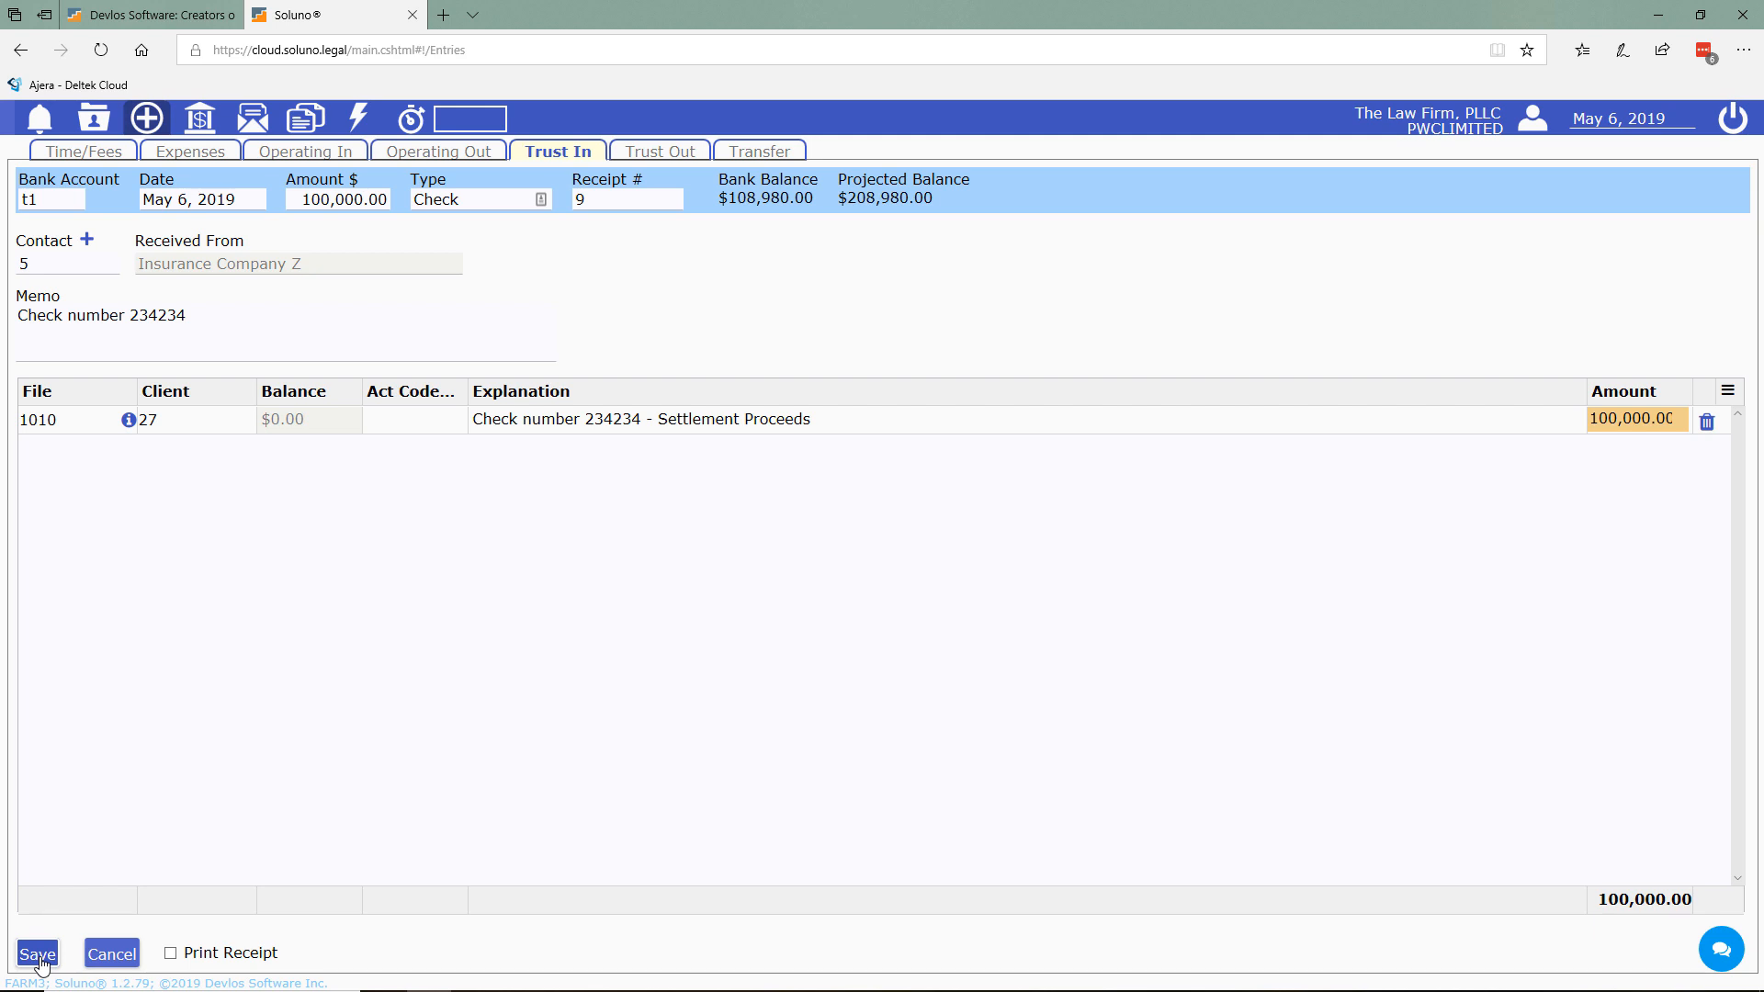
pyautogui.click(37, 955)
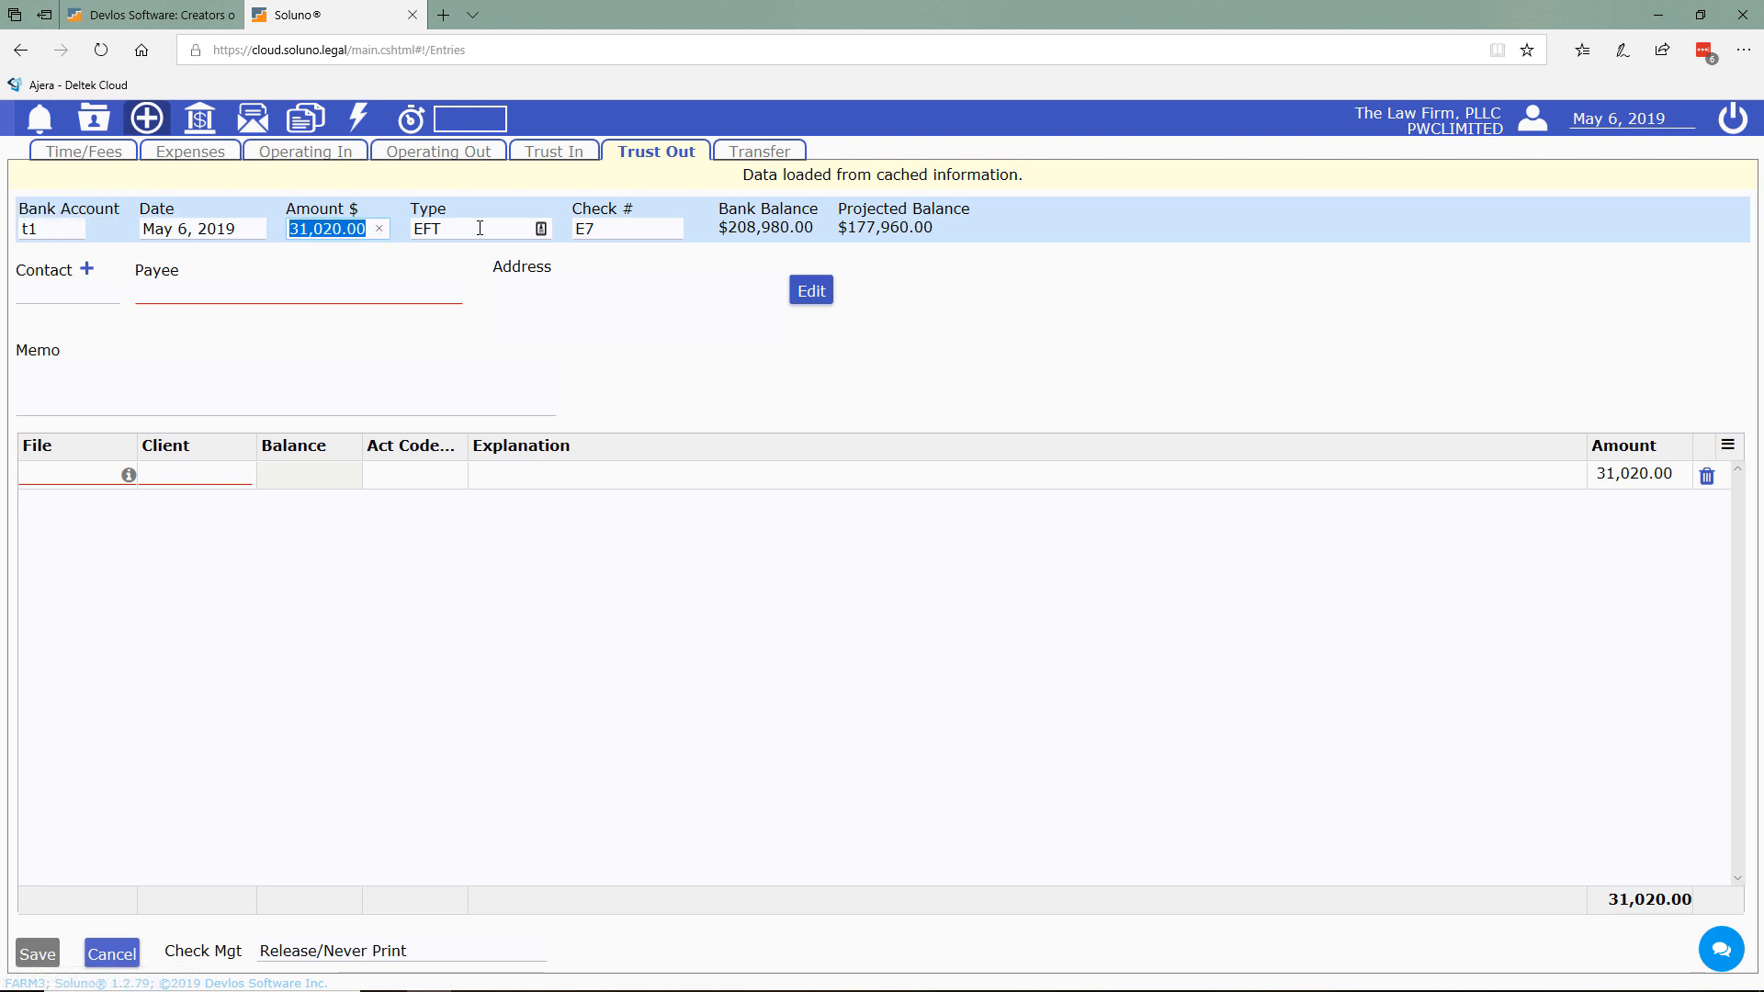
# - Set The Law Firm, PLLC as the contact and payee of the 31,020.00 trust EFT
pyautogui.click(57, 291)
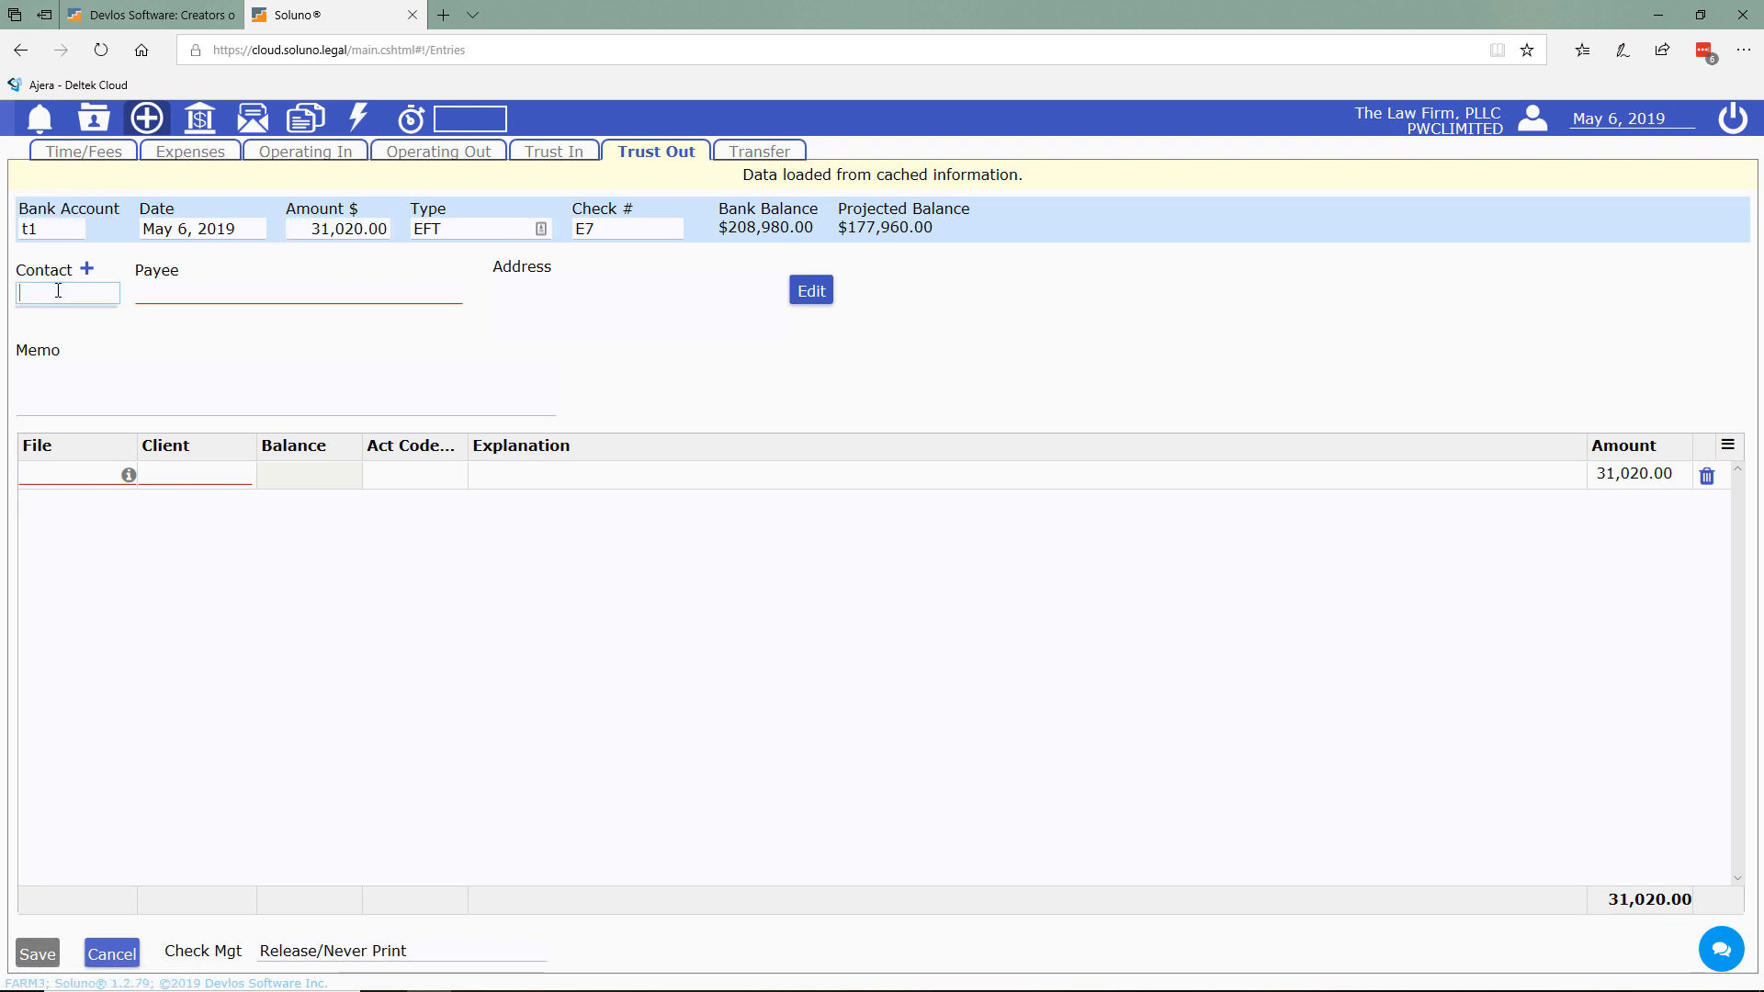
pyautogui.write('the')
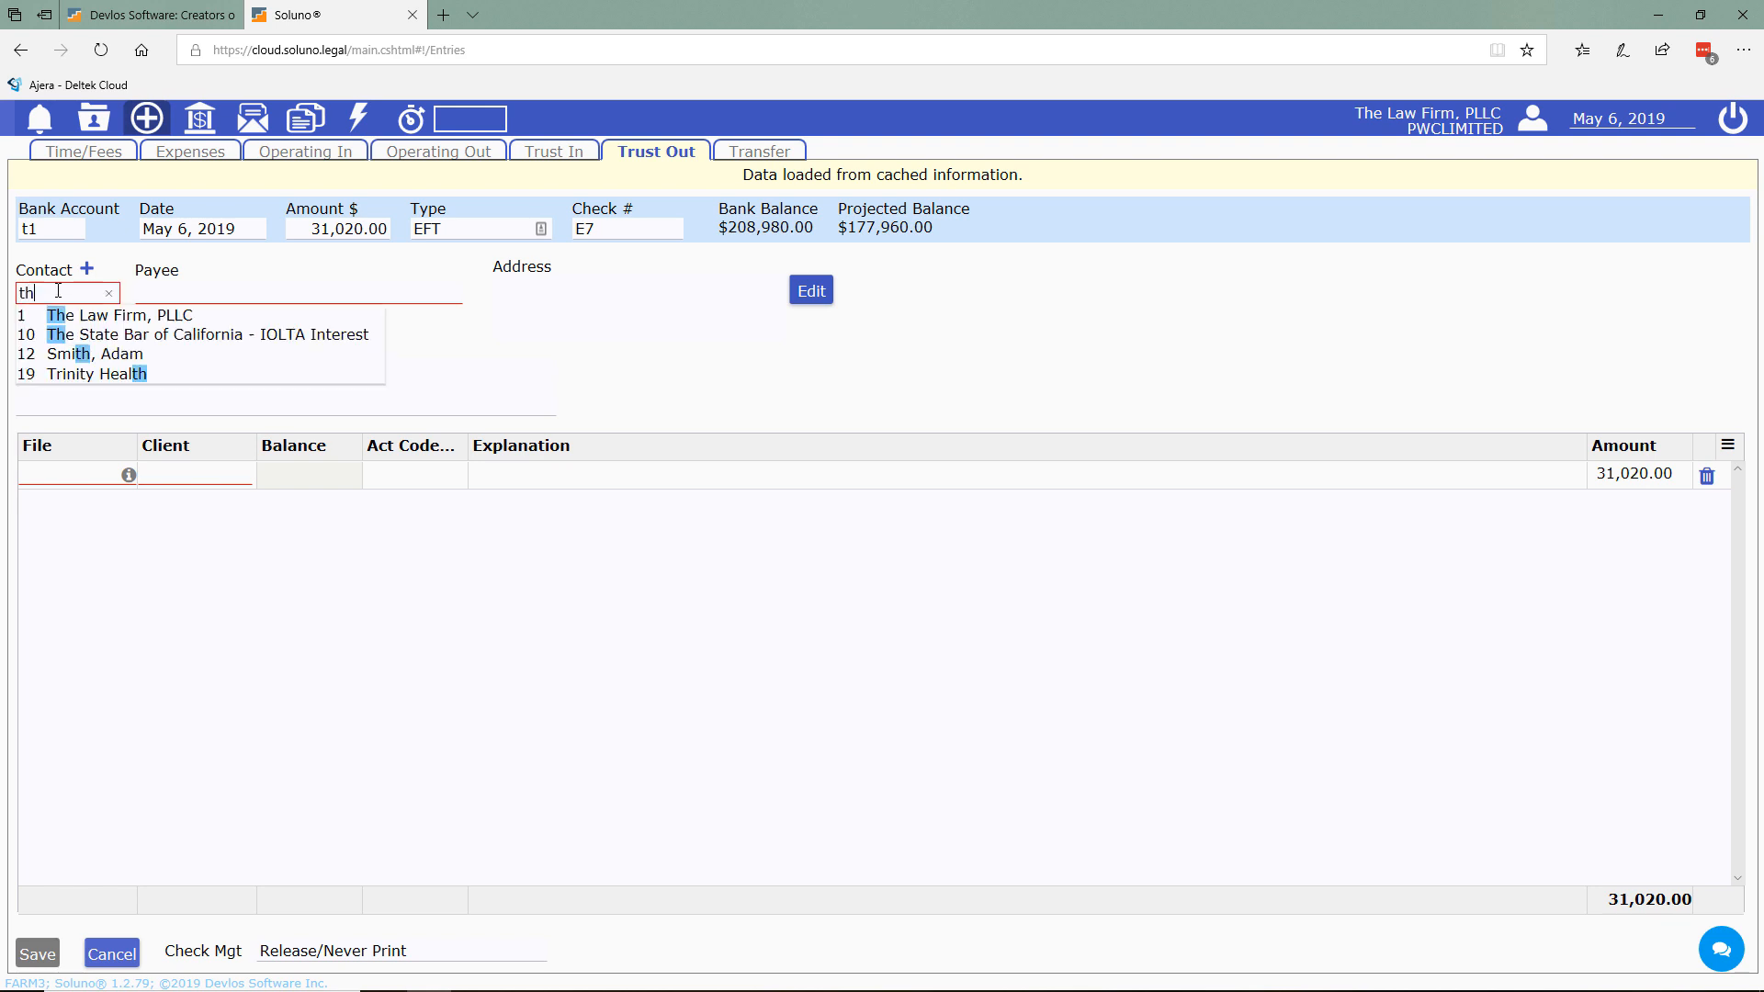
pyautogui.click(152, 315)
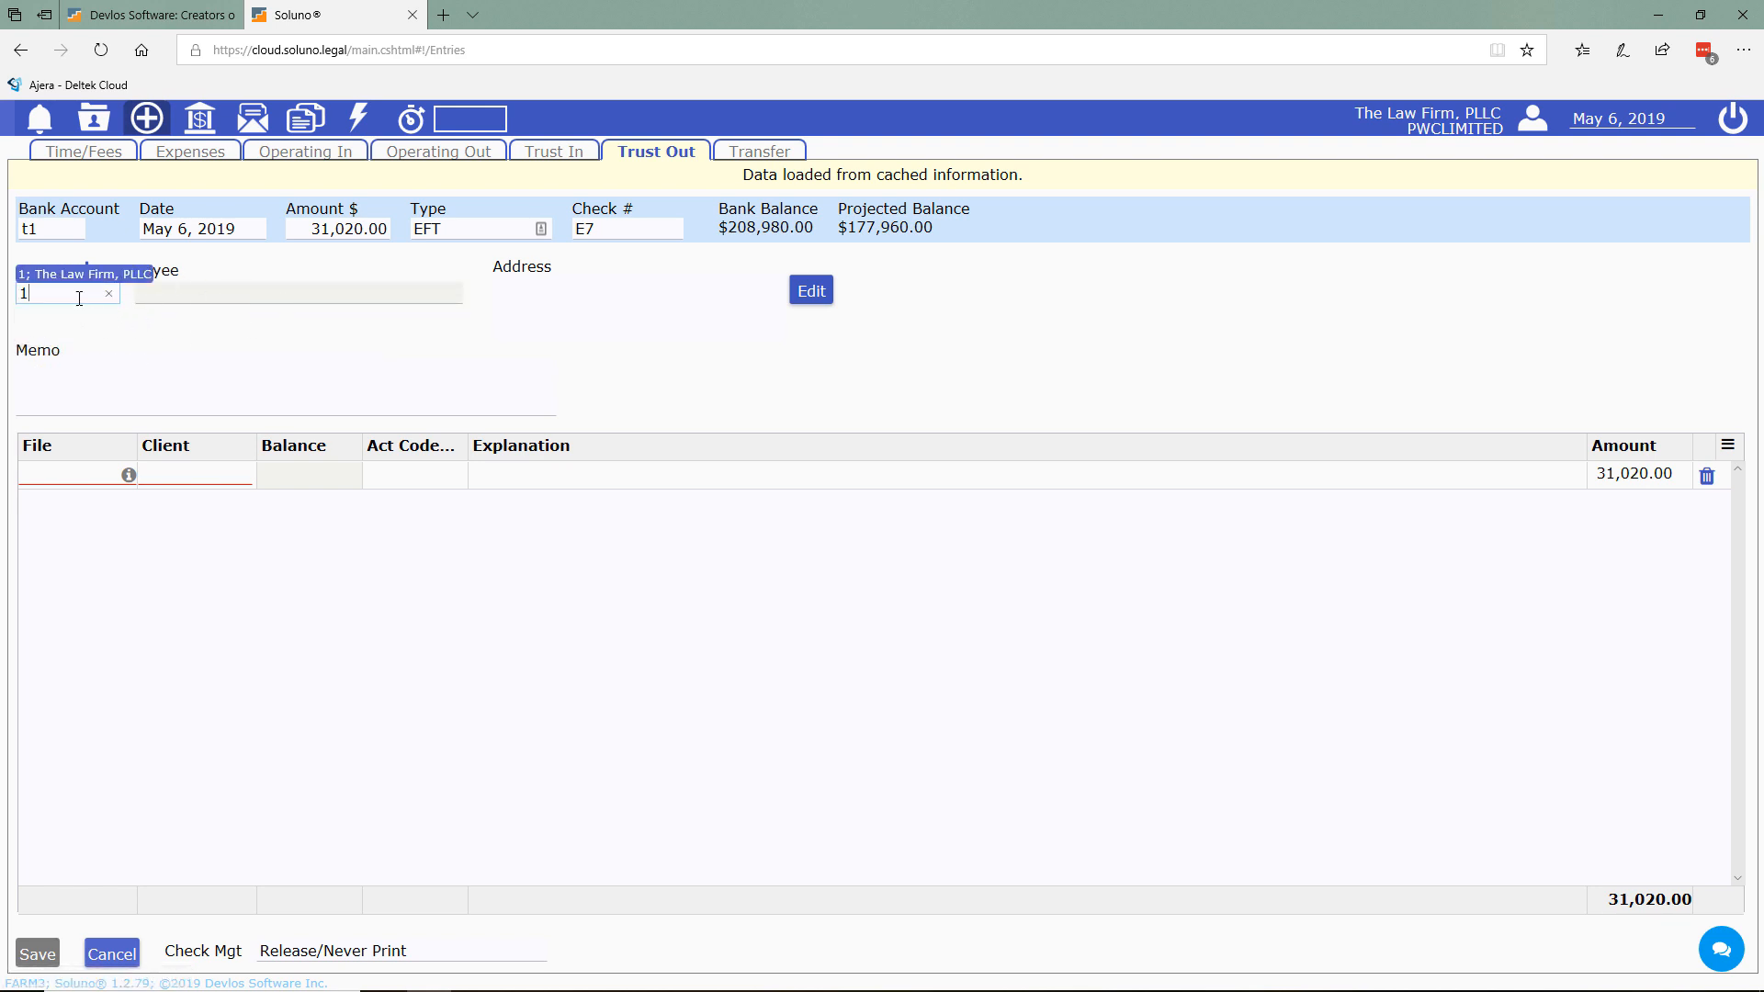
pyautogui.press('Tab')
# - Allocate the trust disbursement line to the Client S Matter file
pyautogui.click(157, 476)
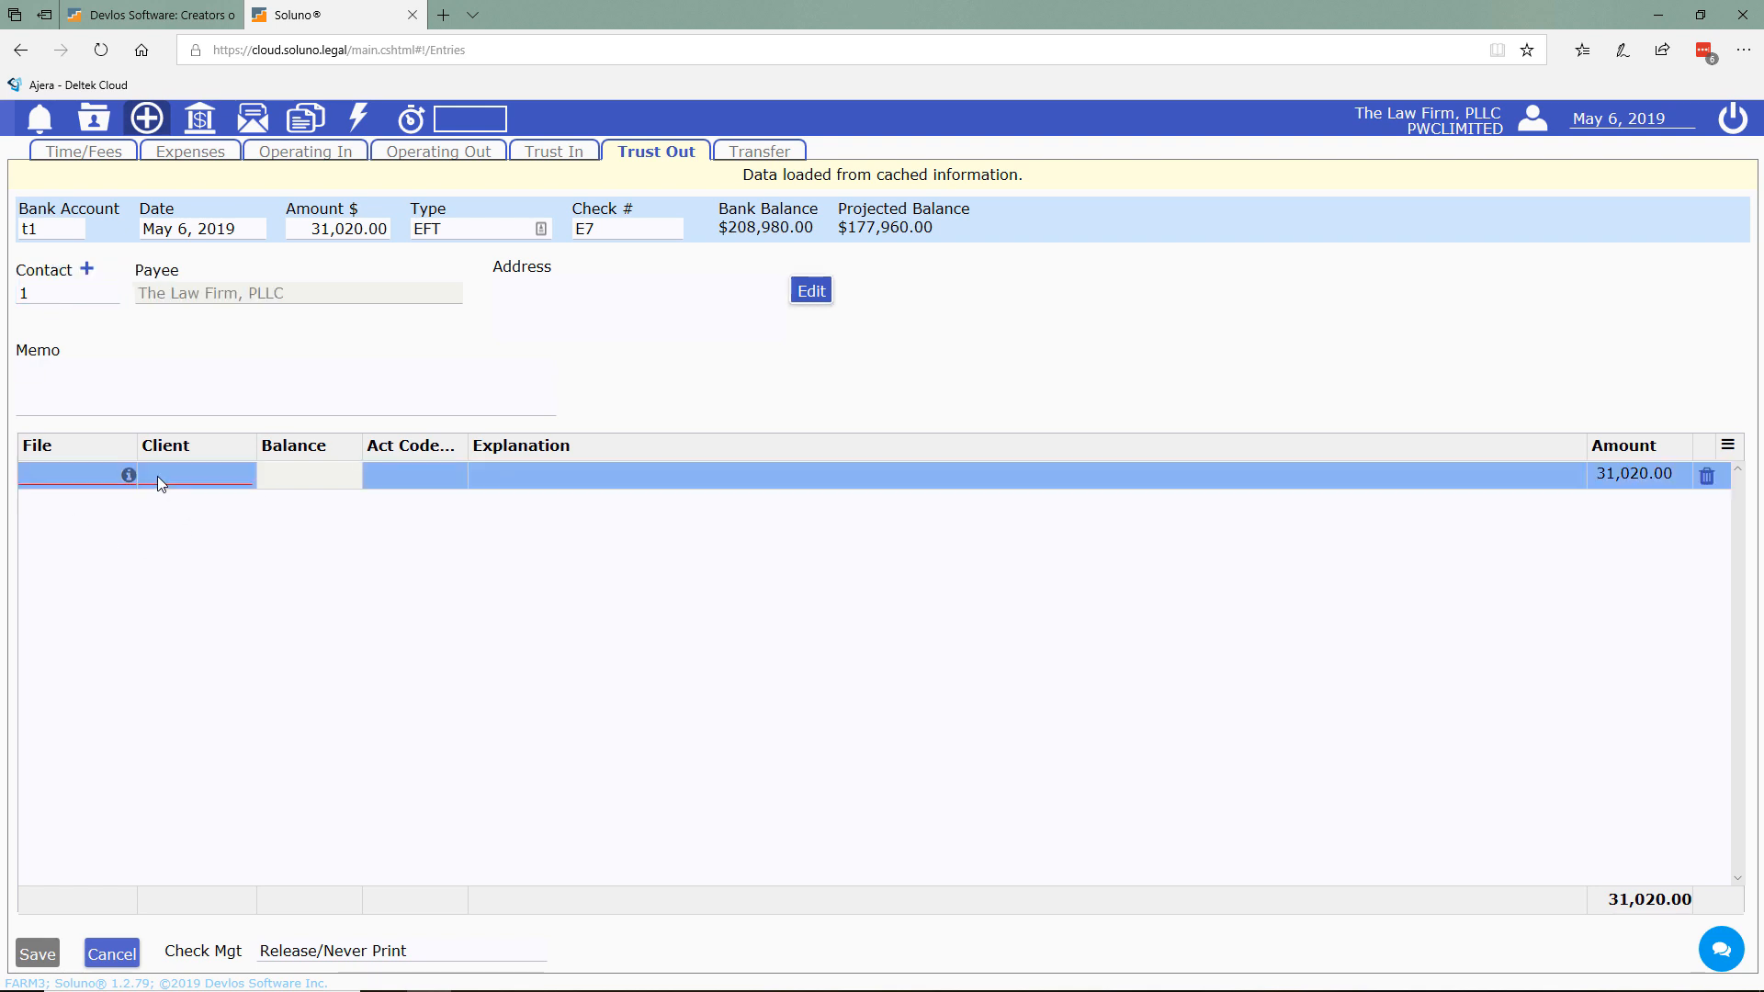
pyautogui.click(57, 472)
pyautogui.write('sl')
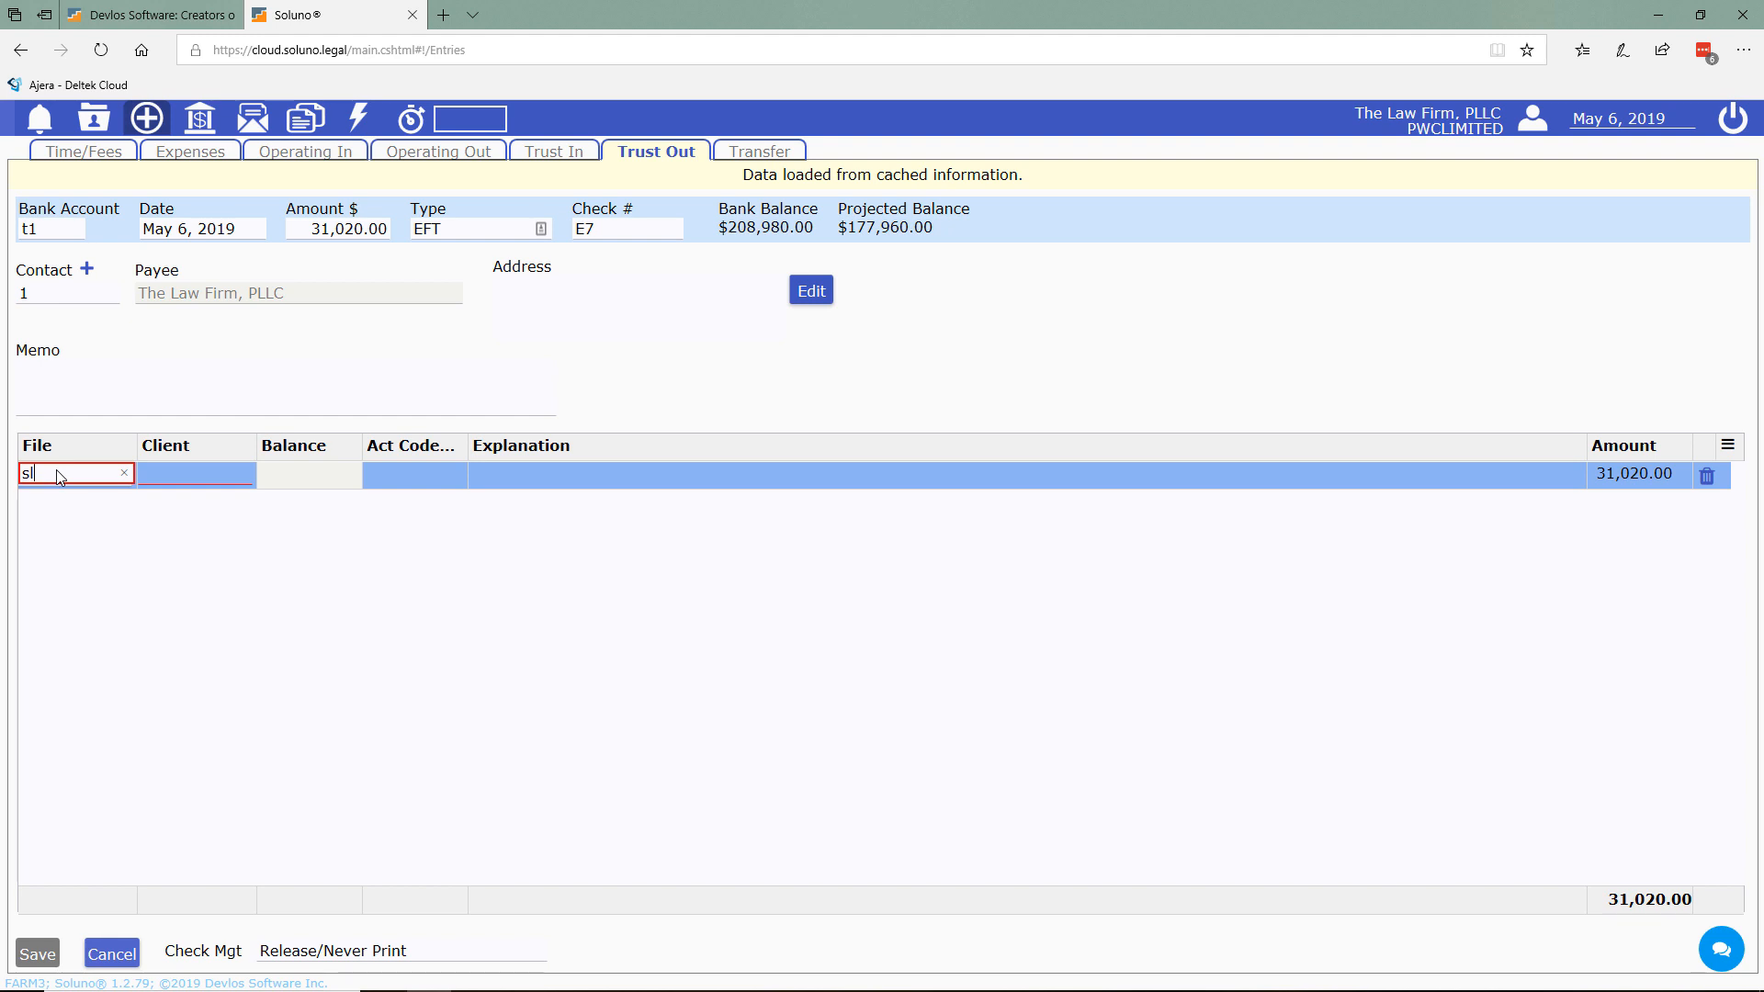
pyautogui.press('BackSpace')
pyautogui.press('BackSpace')
pyautogui.press('BackSpace')
pyautogui.press('BackSpace')
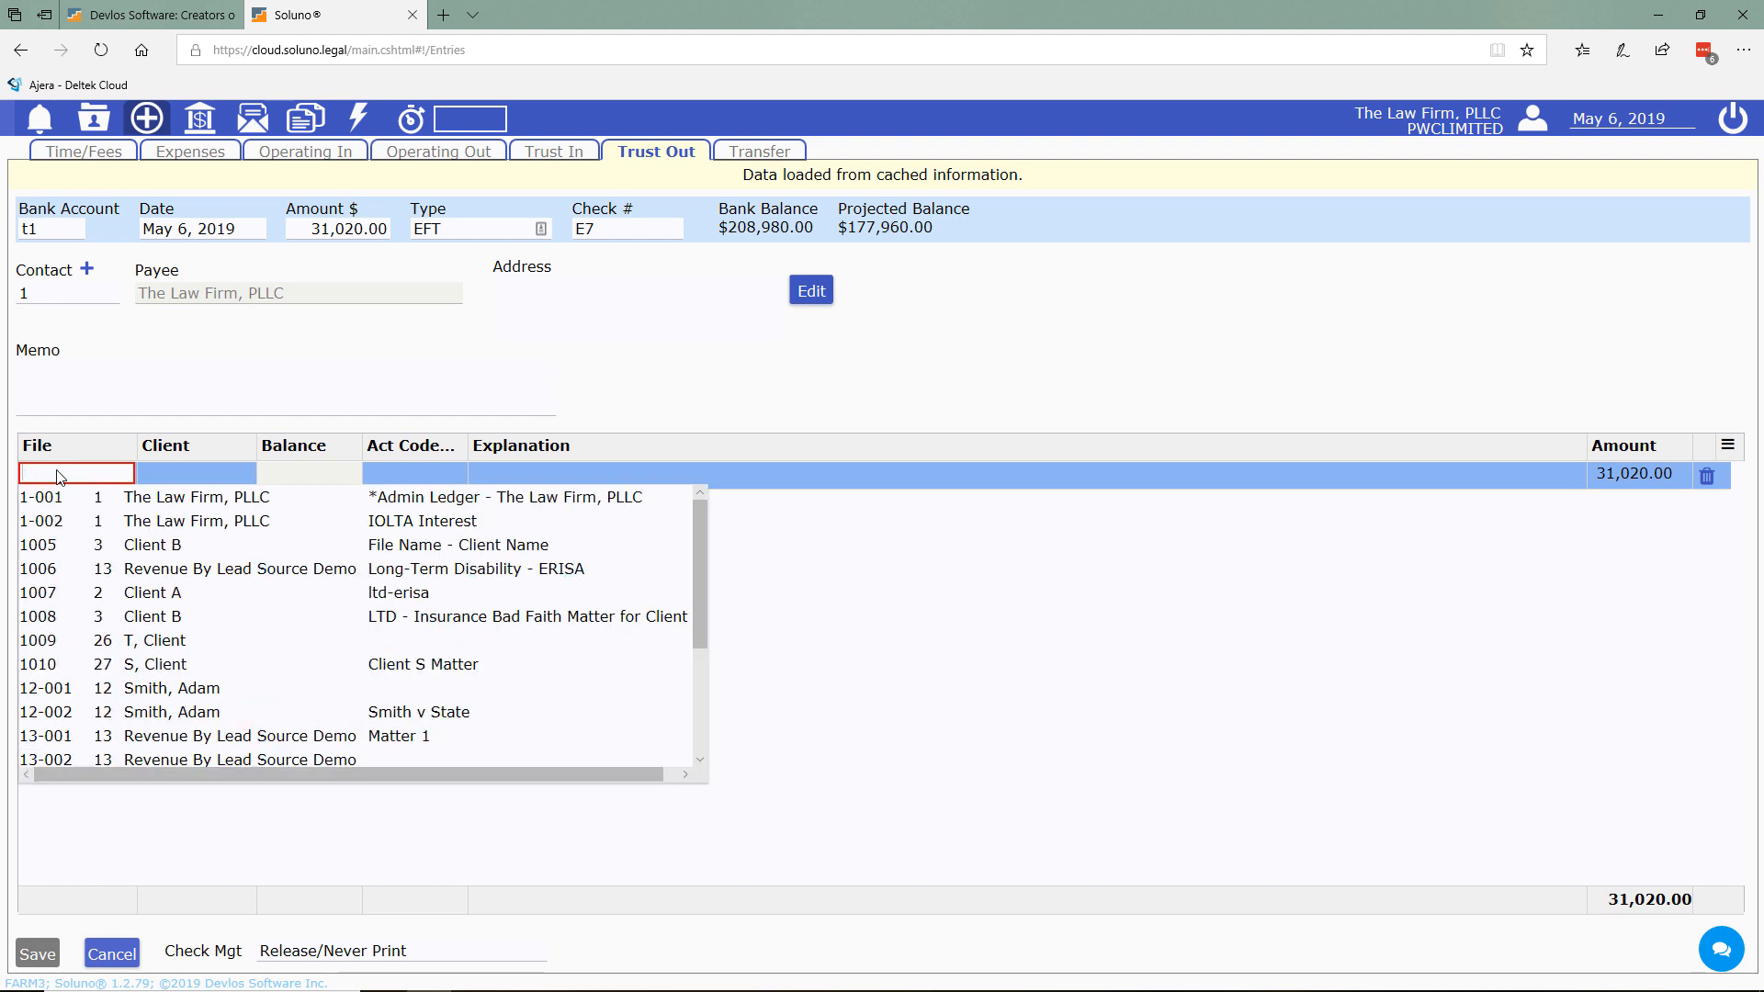
pyautogui.write('cli')
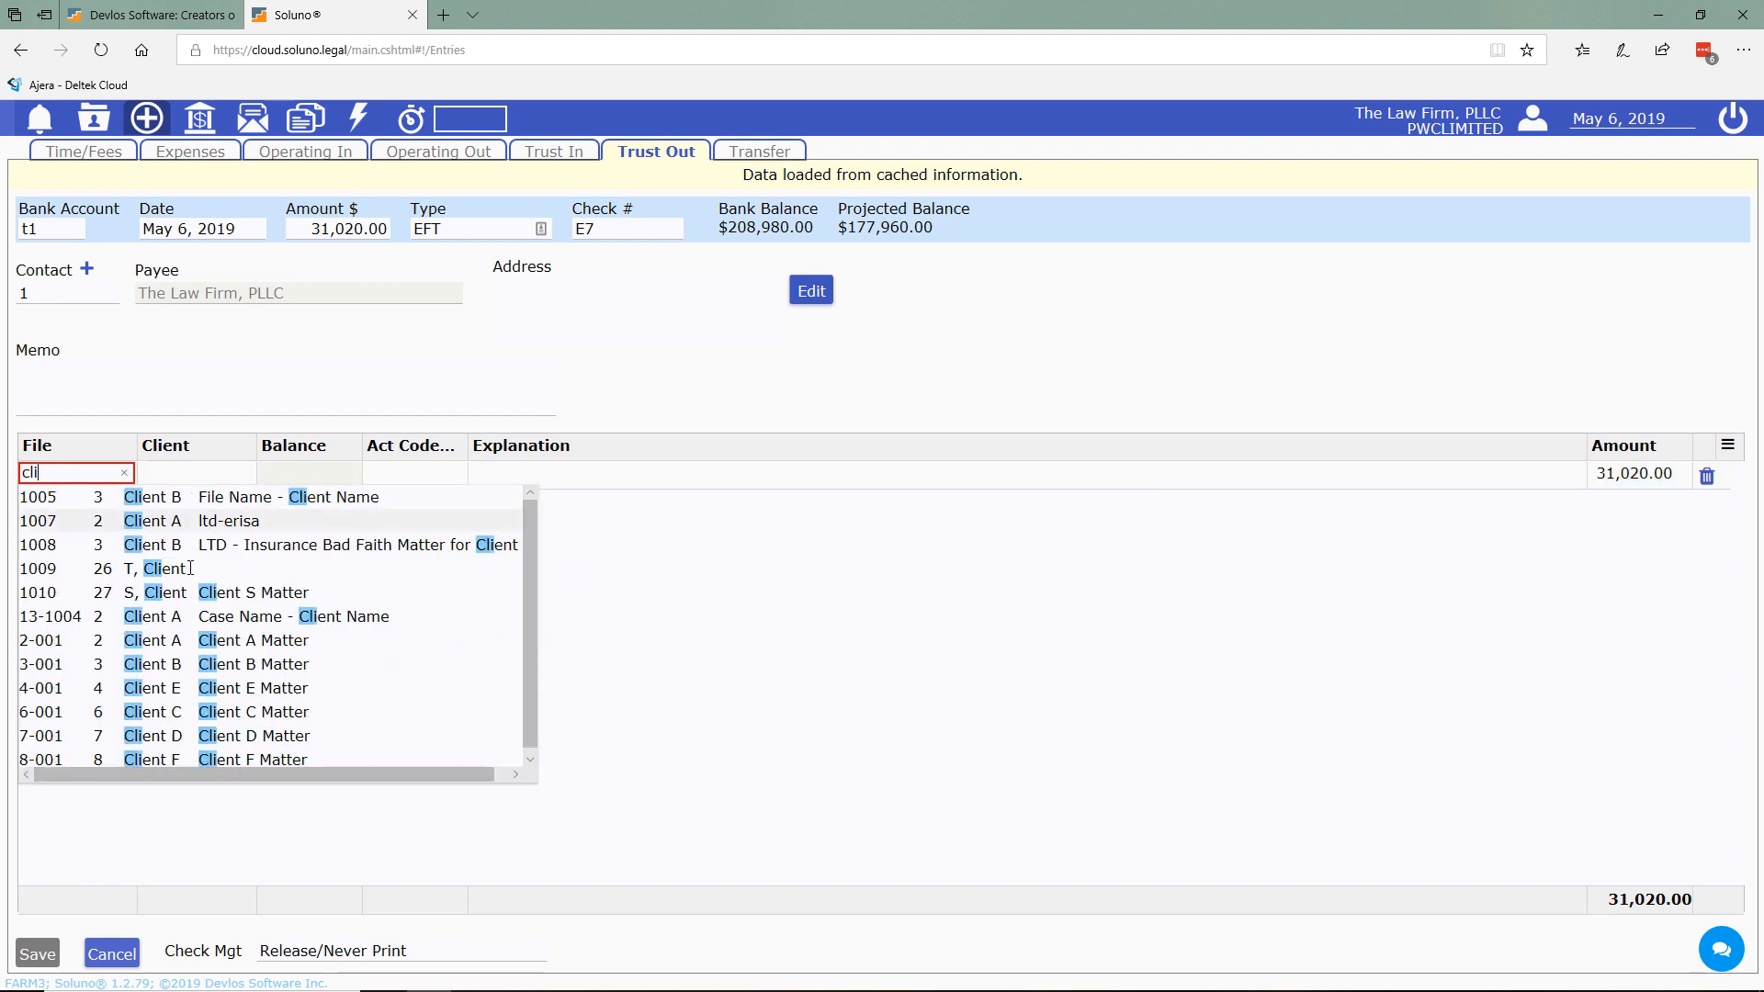
pyautogui.click(231, 591)
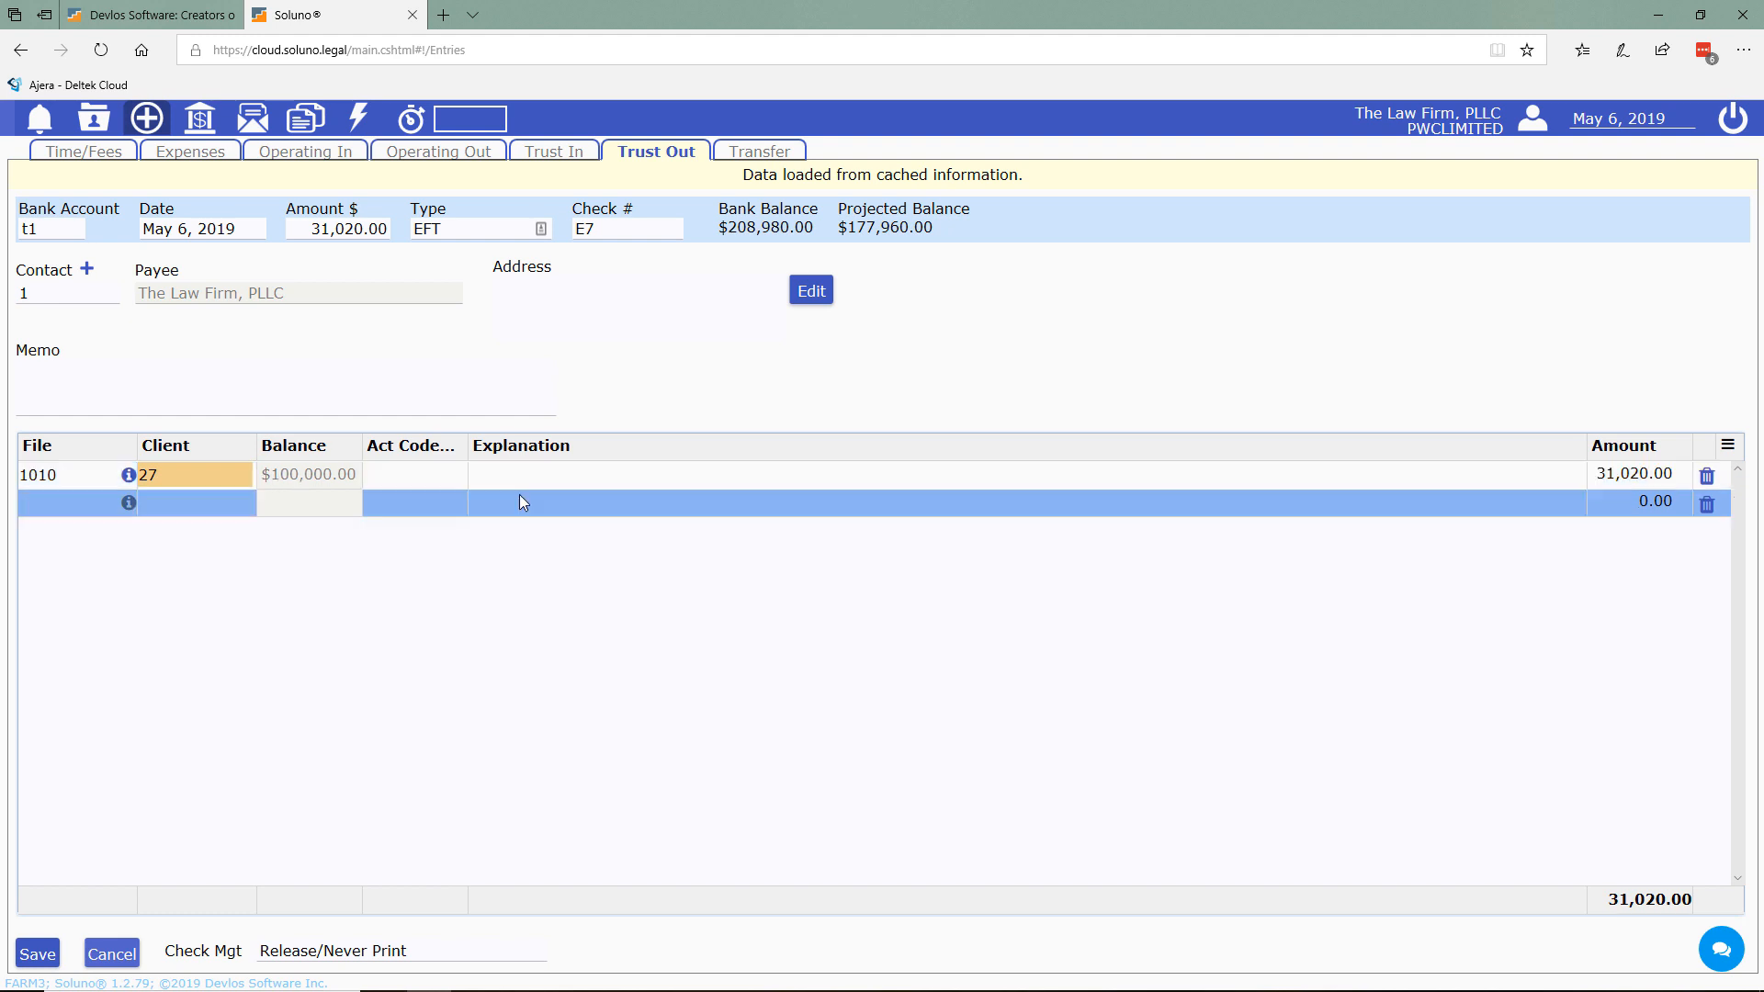
# - Enter "$30,000 Contingency, $1,020 hard costs" as the disbursement line's explanation and save the trust EFT
pyautogui.click(497, 477)
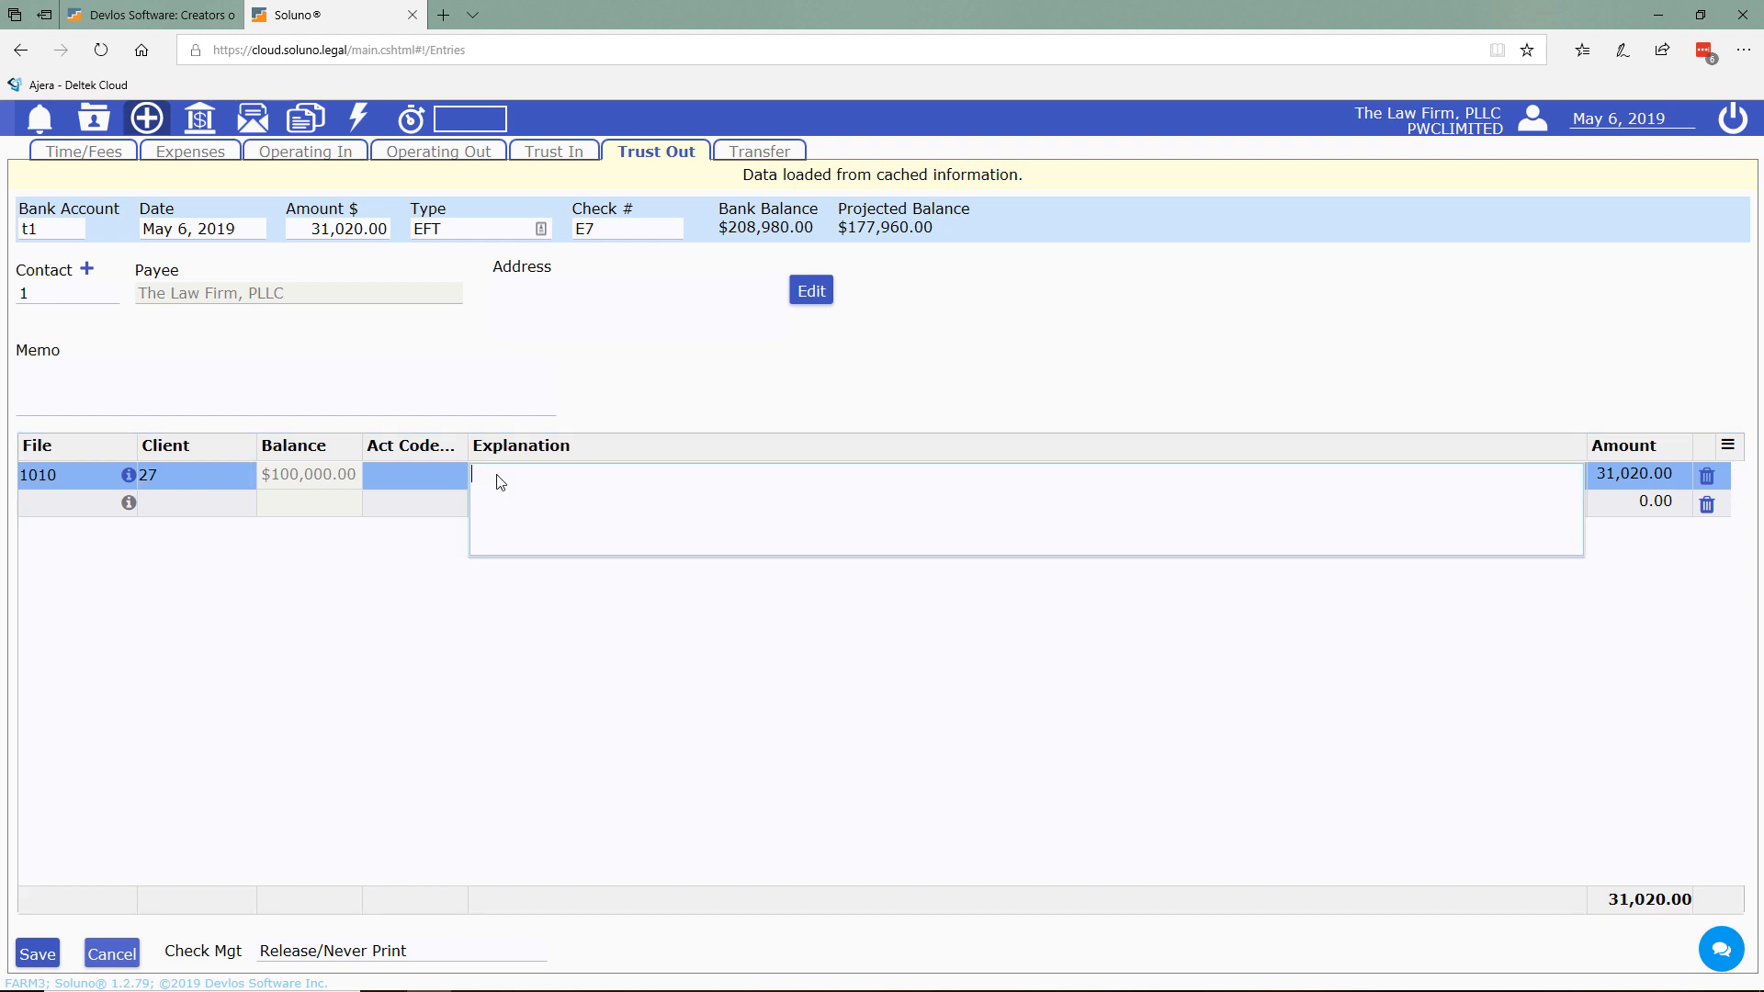
pyautogui.write('$30,000 Contingency, $1,020 hard costs')
pyautogui.press('Tab')
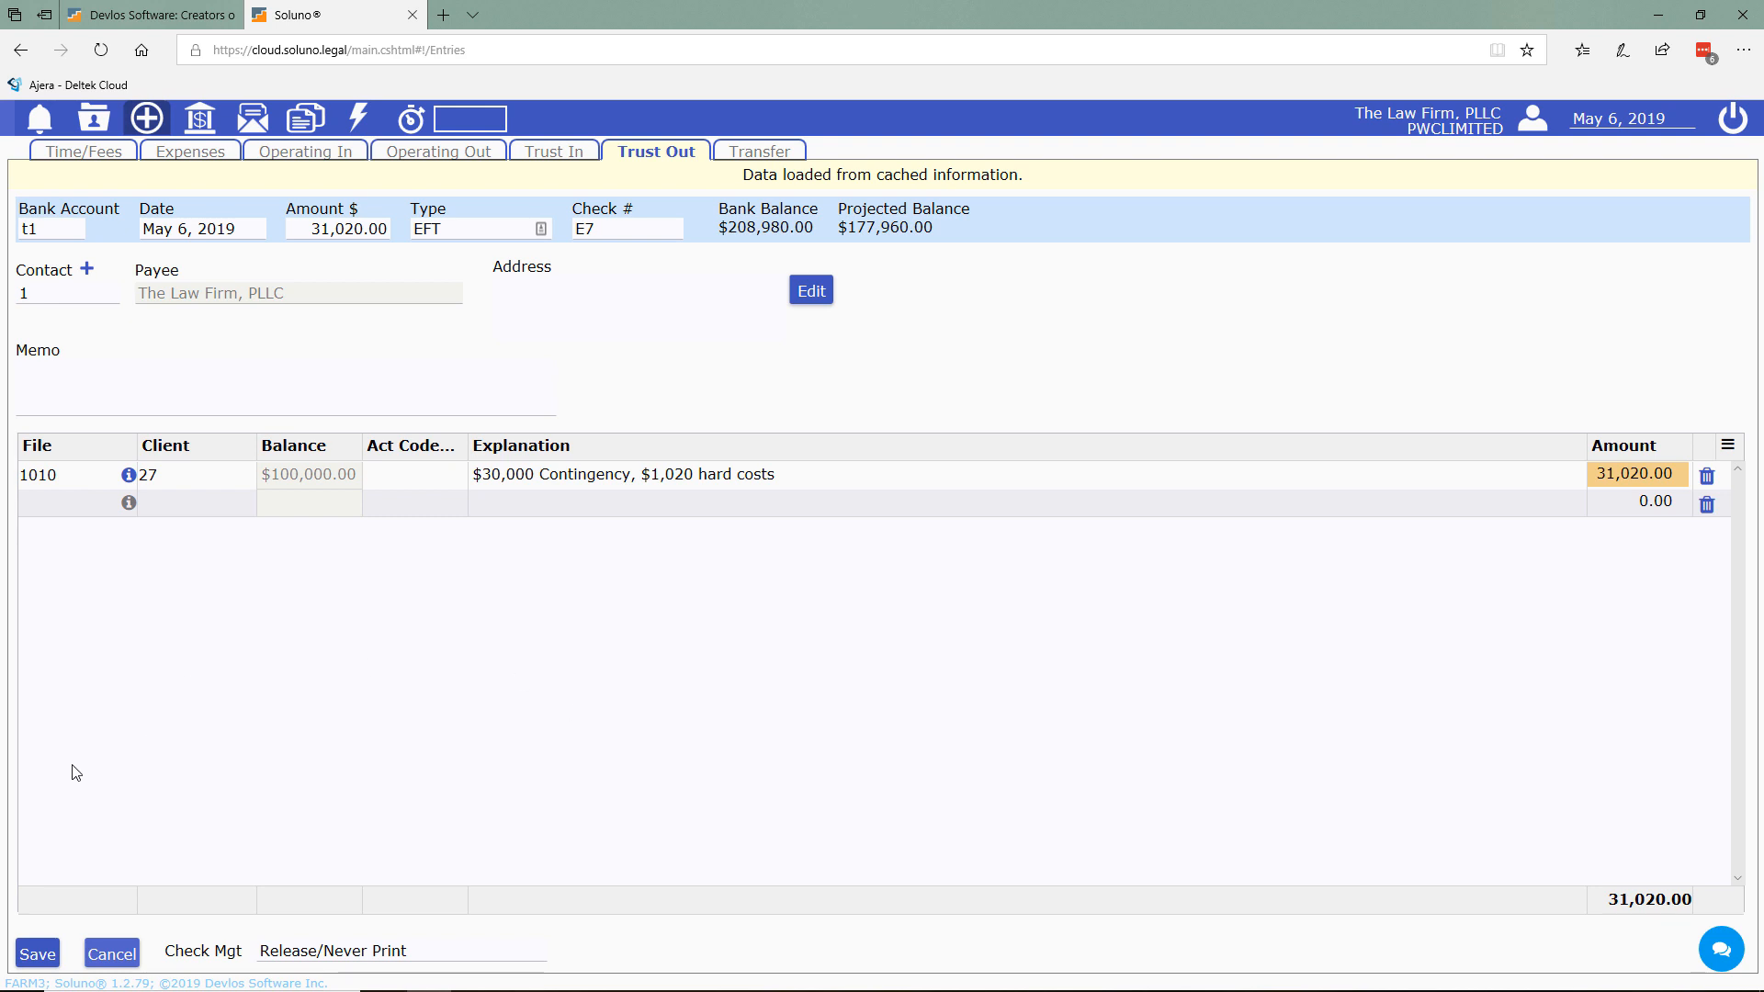
pyautogui.click(28, 953)
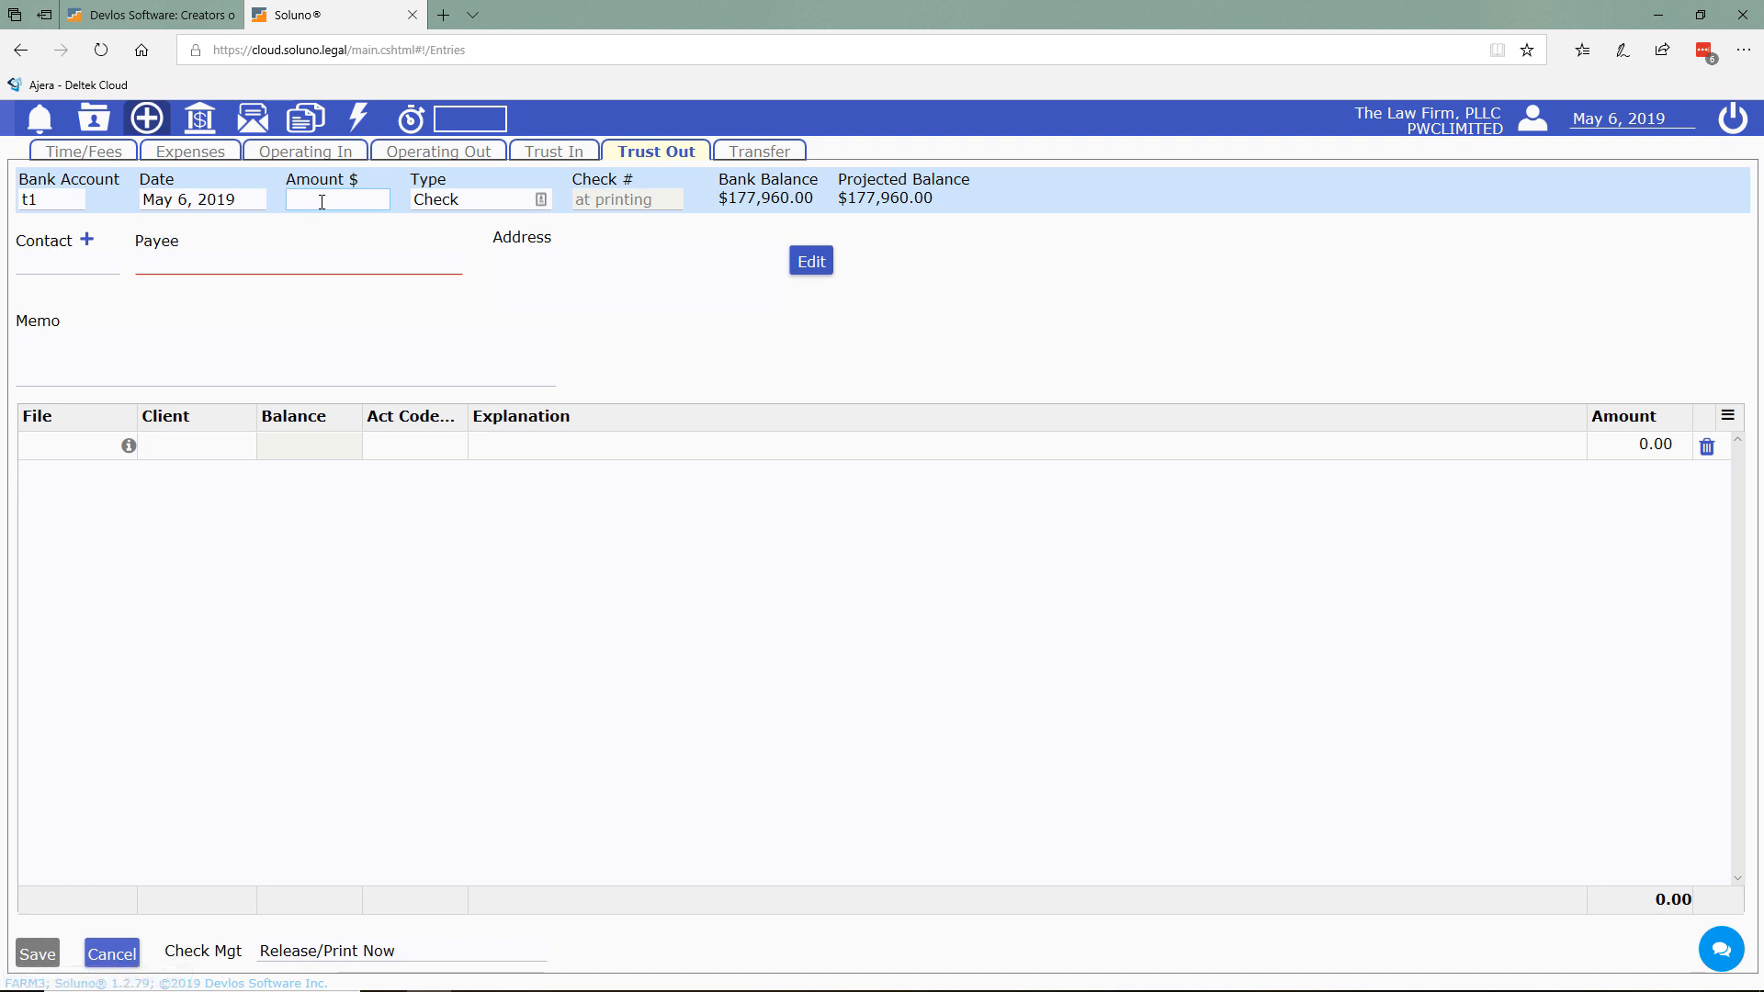
# - Start a trust check for 68,980.00 with Client S as the contact and payee
pyautogui.write('68980')
pyautogui.press('Tab')
pyautogui.click(71, 267)
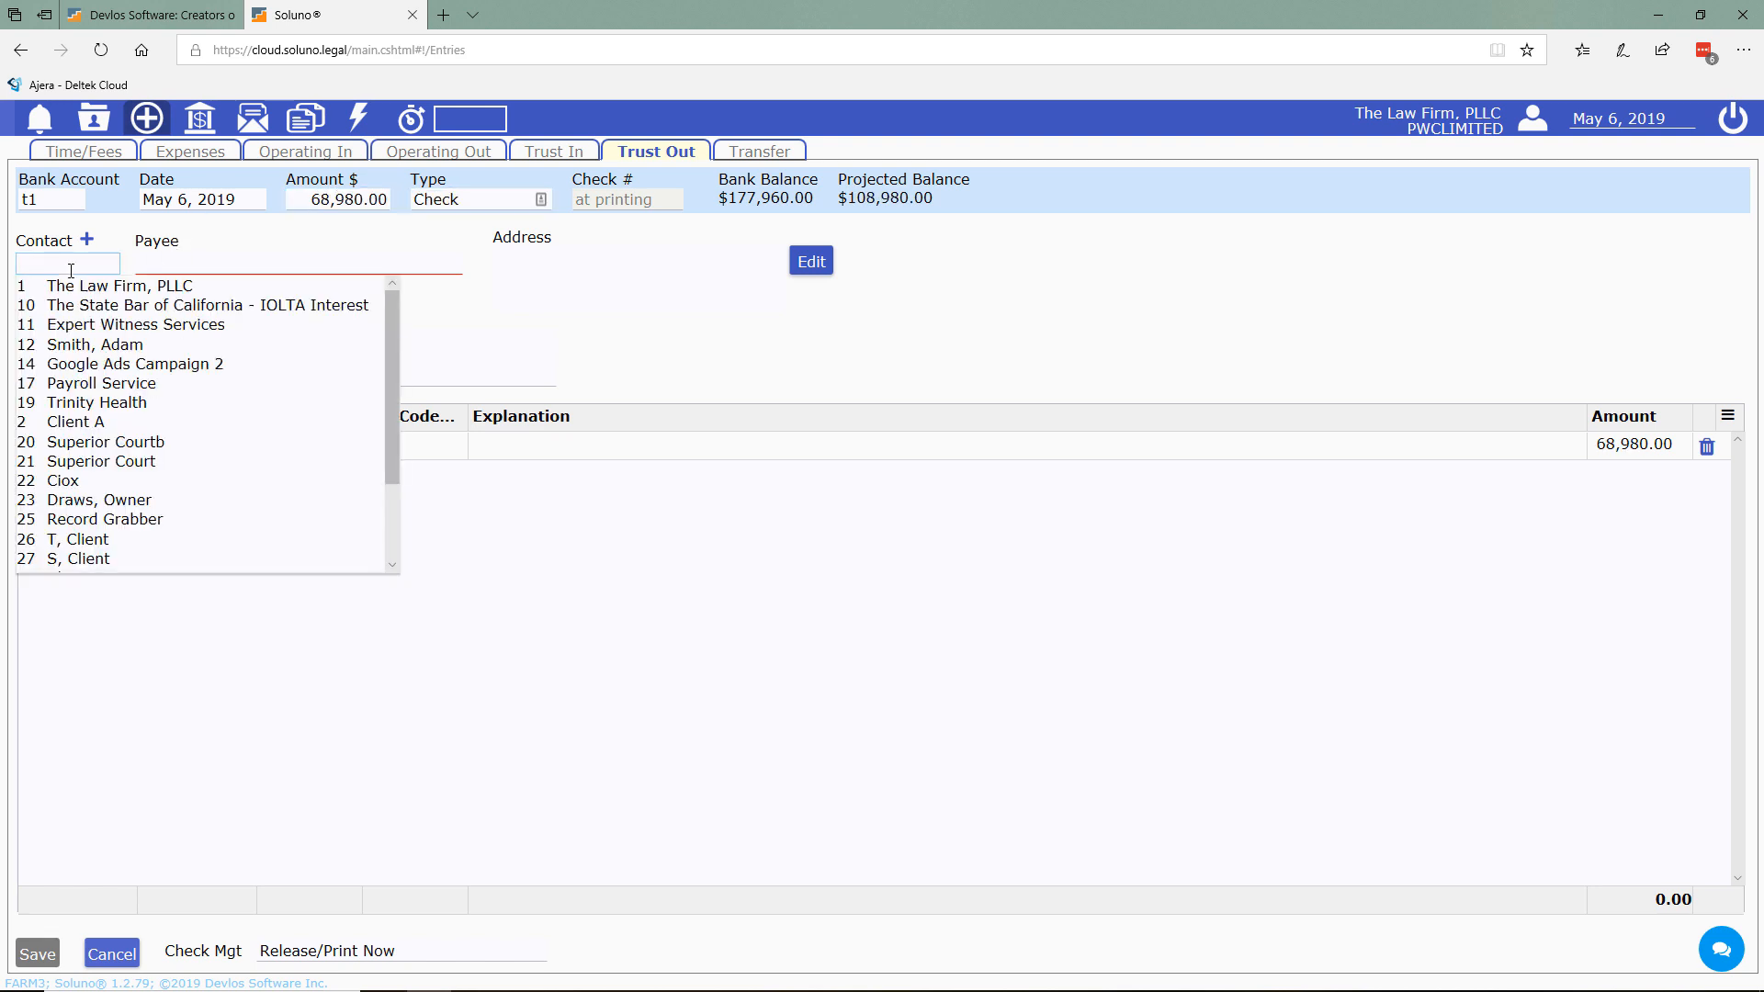
pyautogui.write('client')
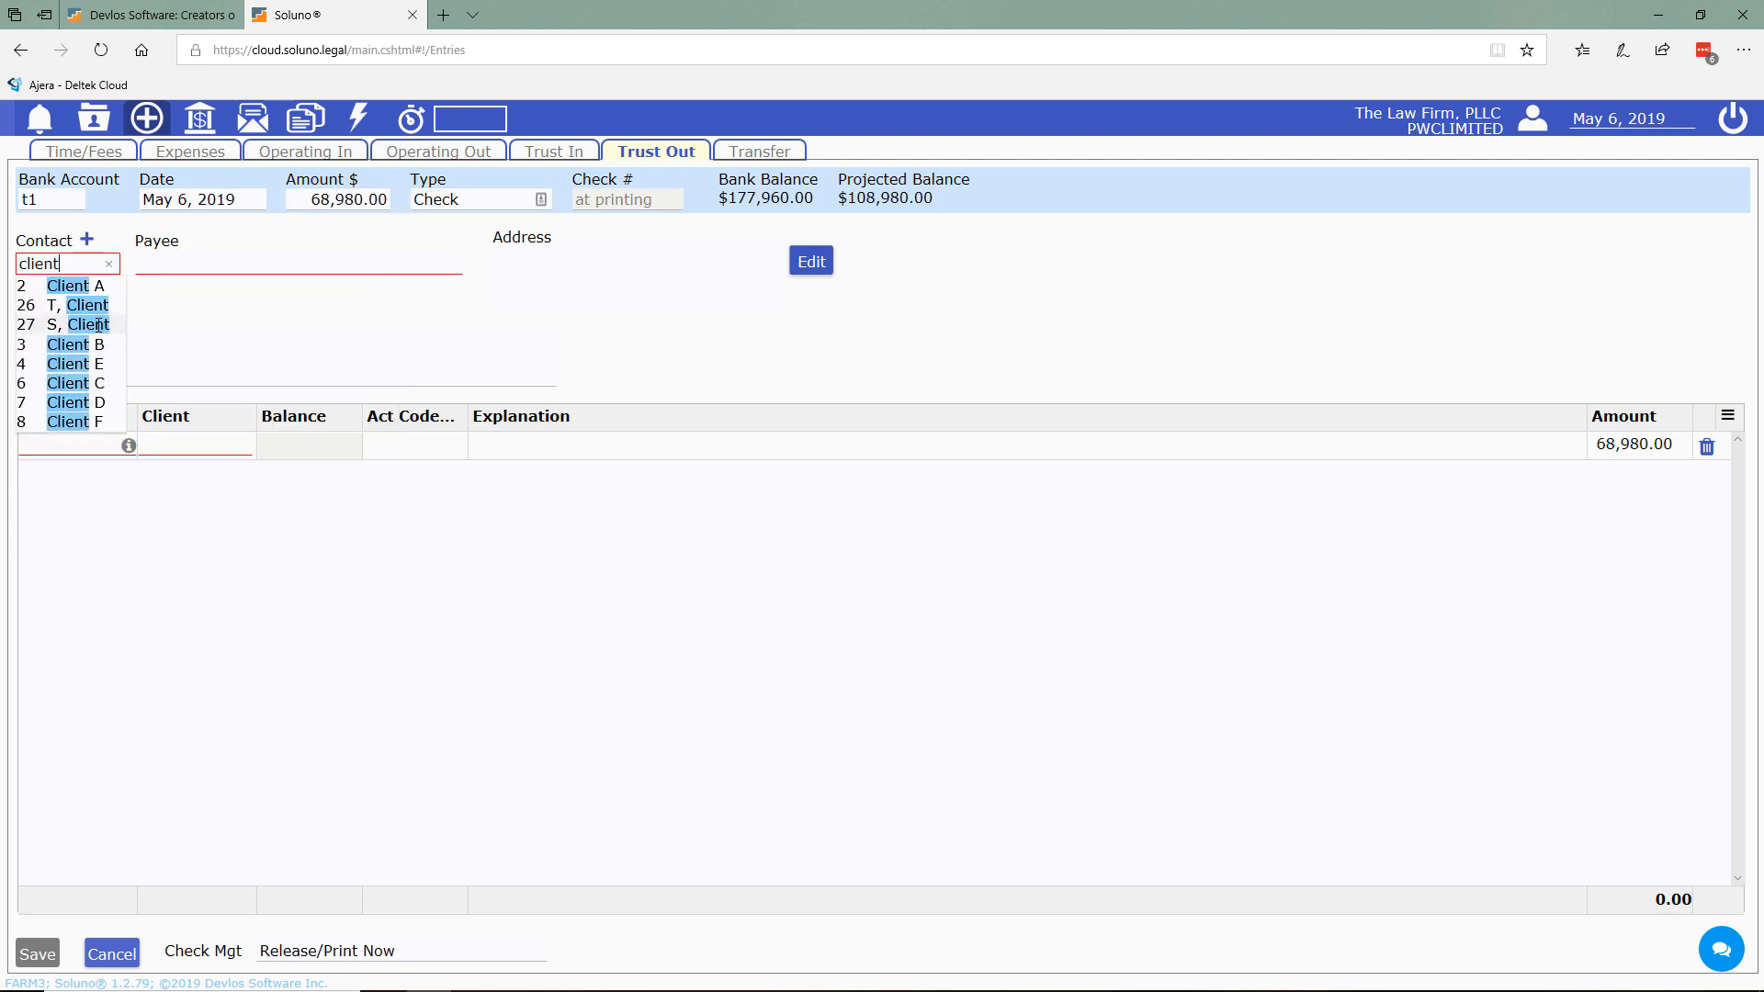
pyautogui.click(99, 326)
# - Allocate the 68,980.00 trust check line to the Client S Matter file
pyautogui.click(74, 445)
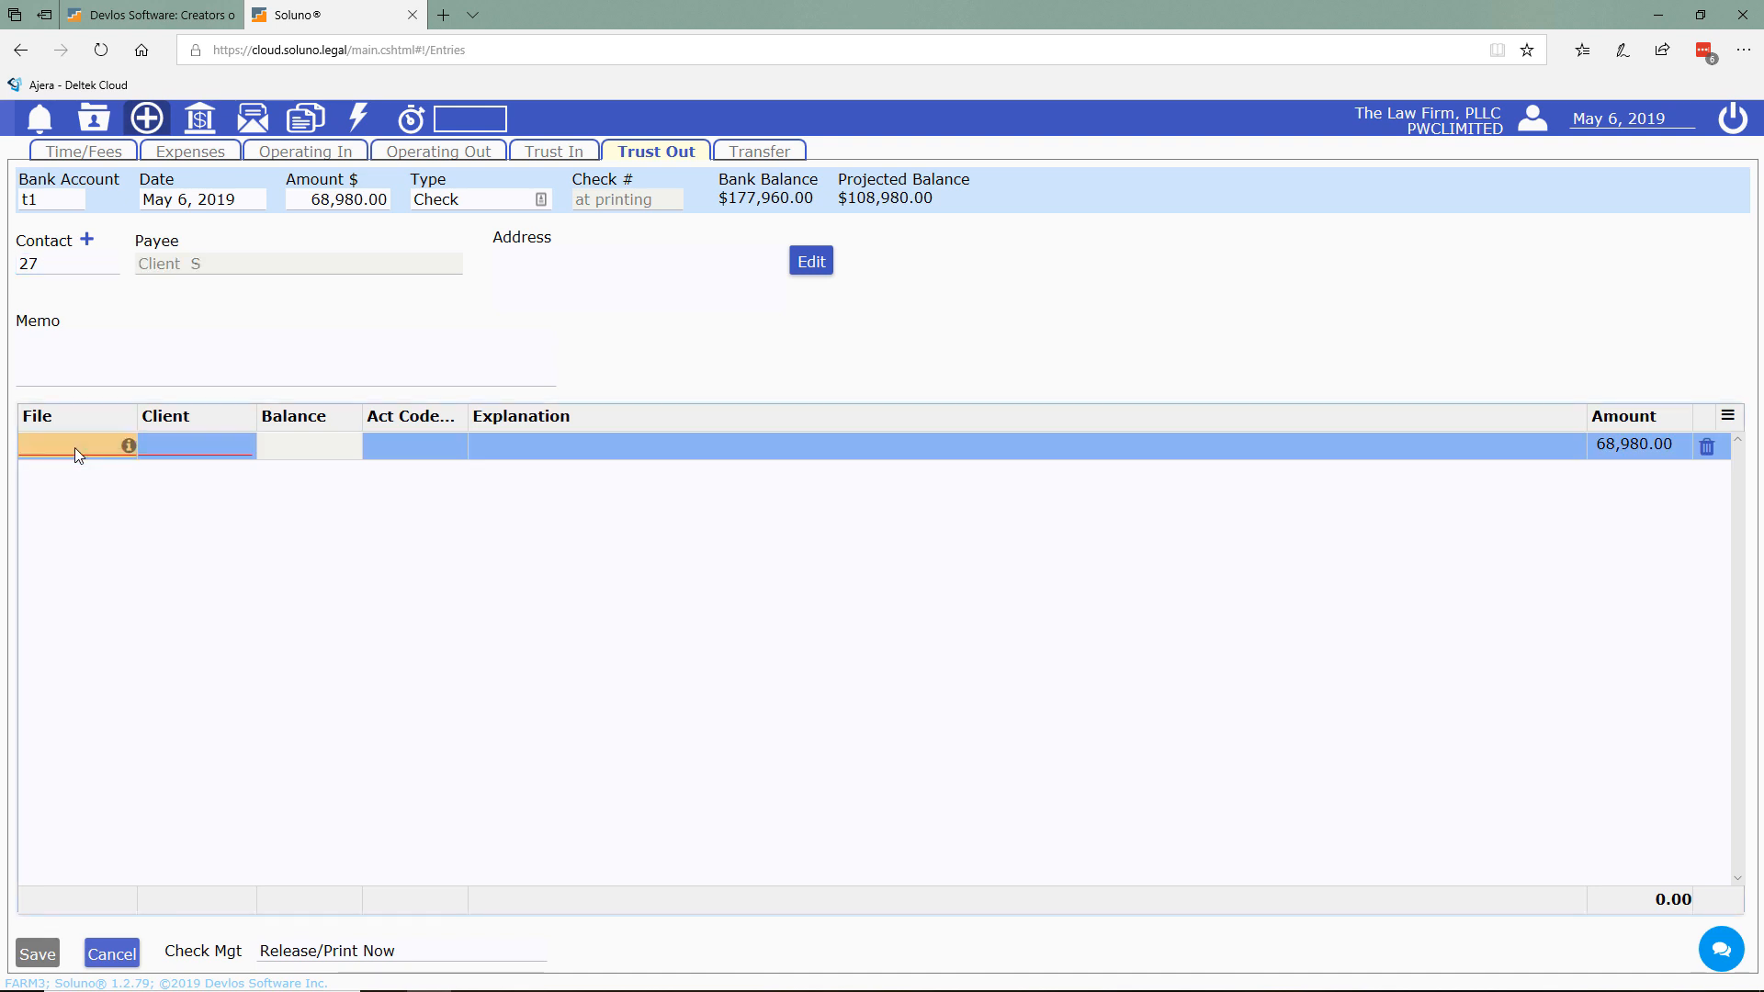
pyautogui.click(76, 450)
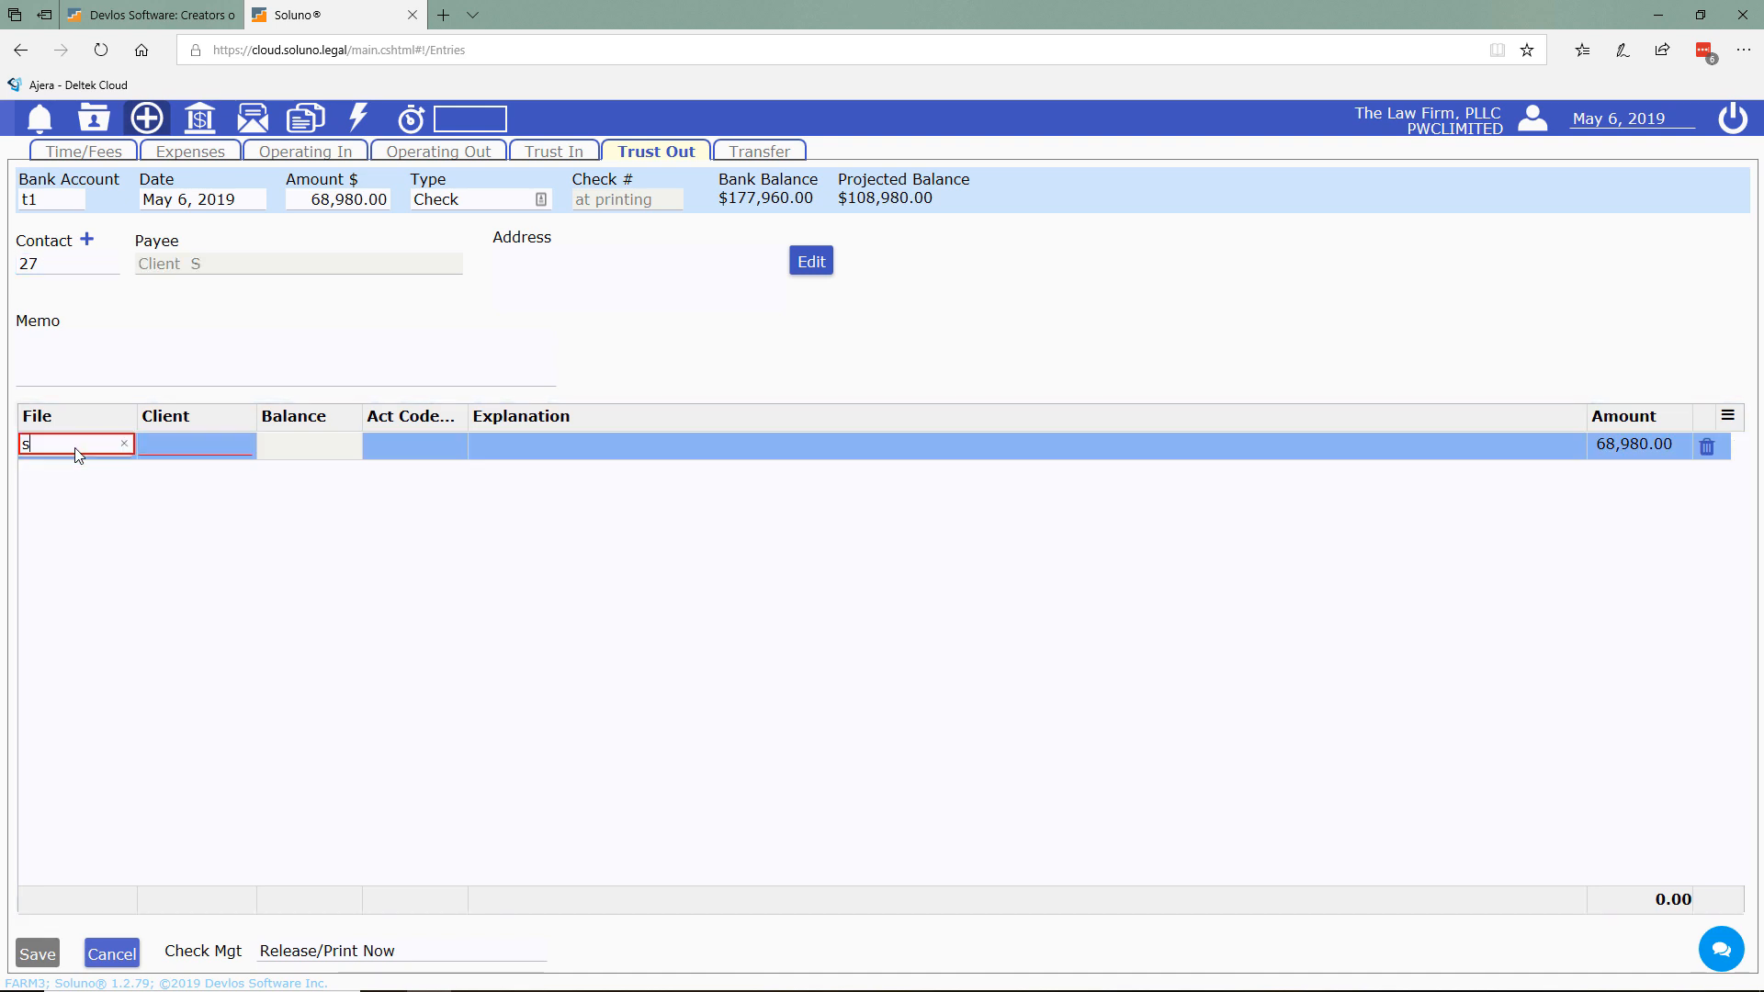
pyautogui.write('s')
pyautogui.press('BackSpace')
pyautogui.write('clien')
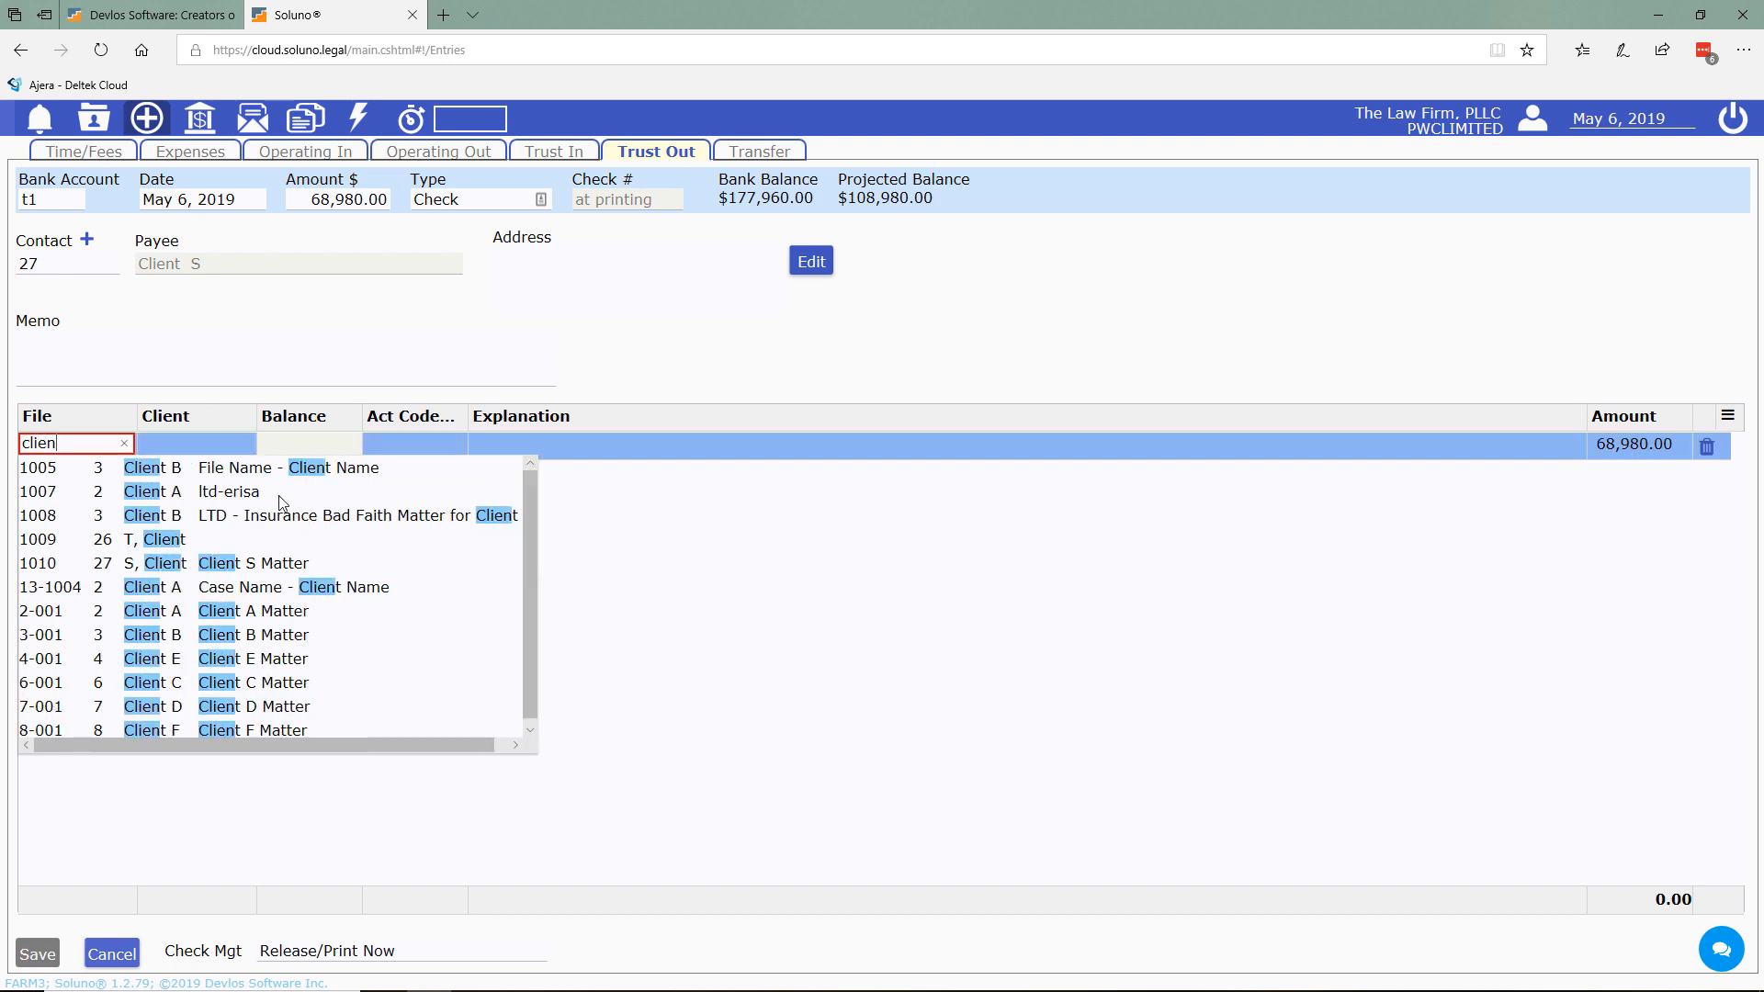
pyautogui.click(296, 567)
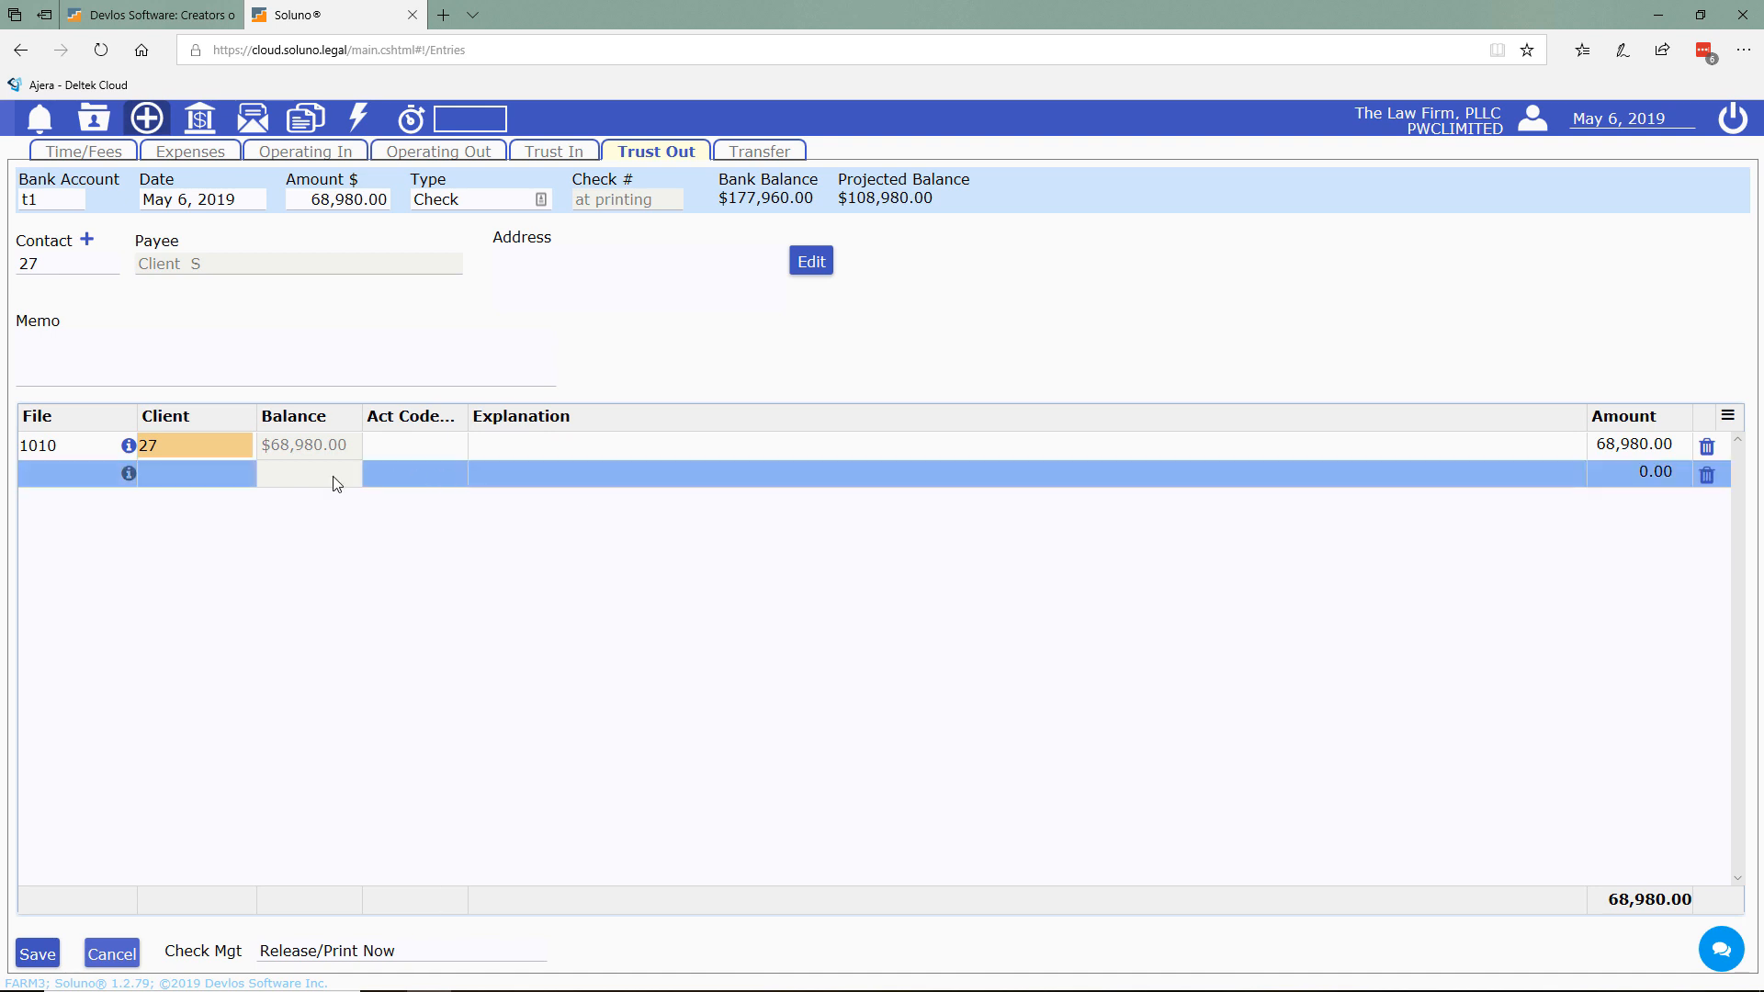
# - Enter "client proceeds" as the explanation of the check's allocation line
pyautogui.click(487, 450)
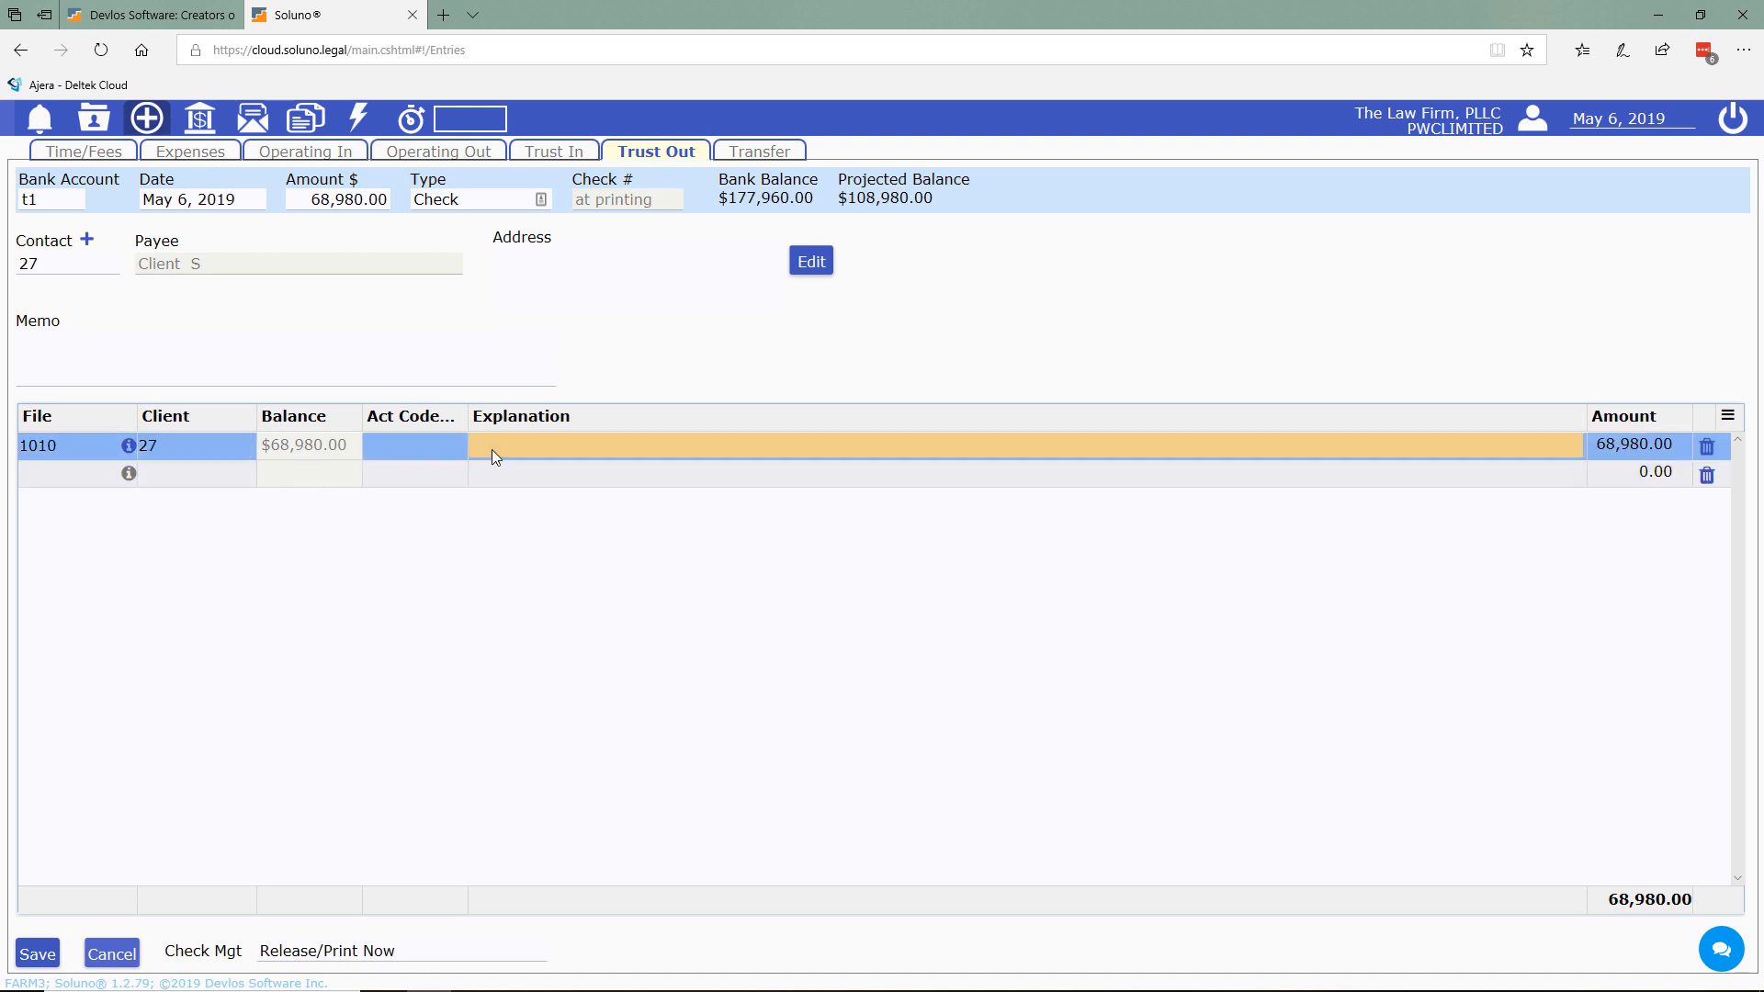
pyautogui.click(493, 449)
pyautogui.write('cl')
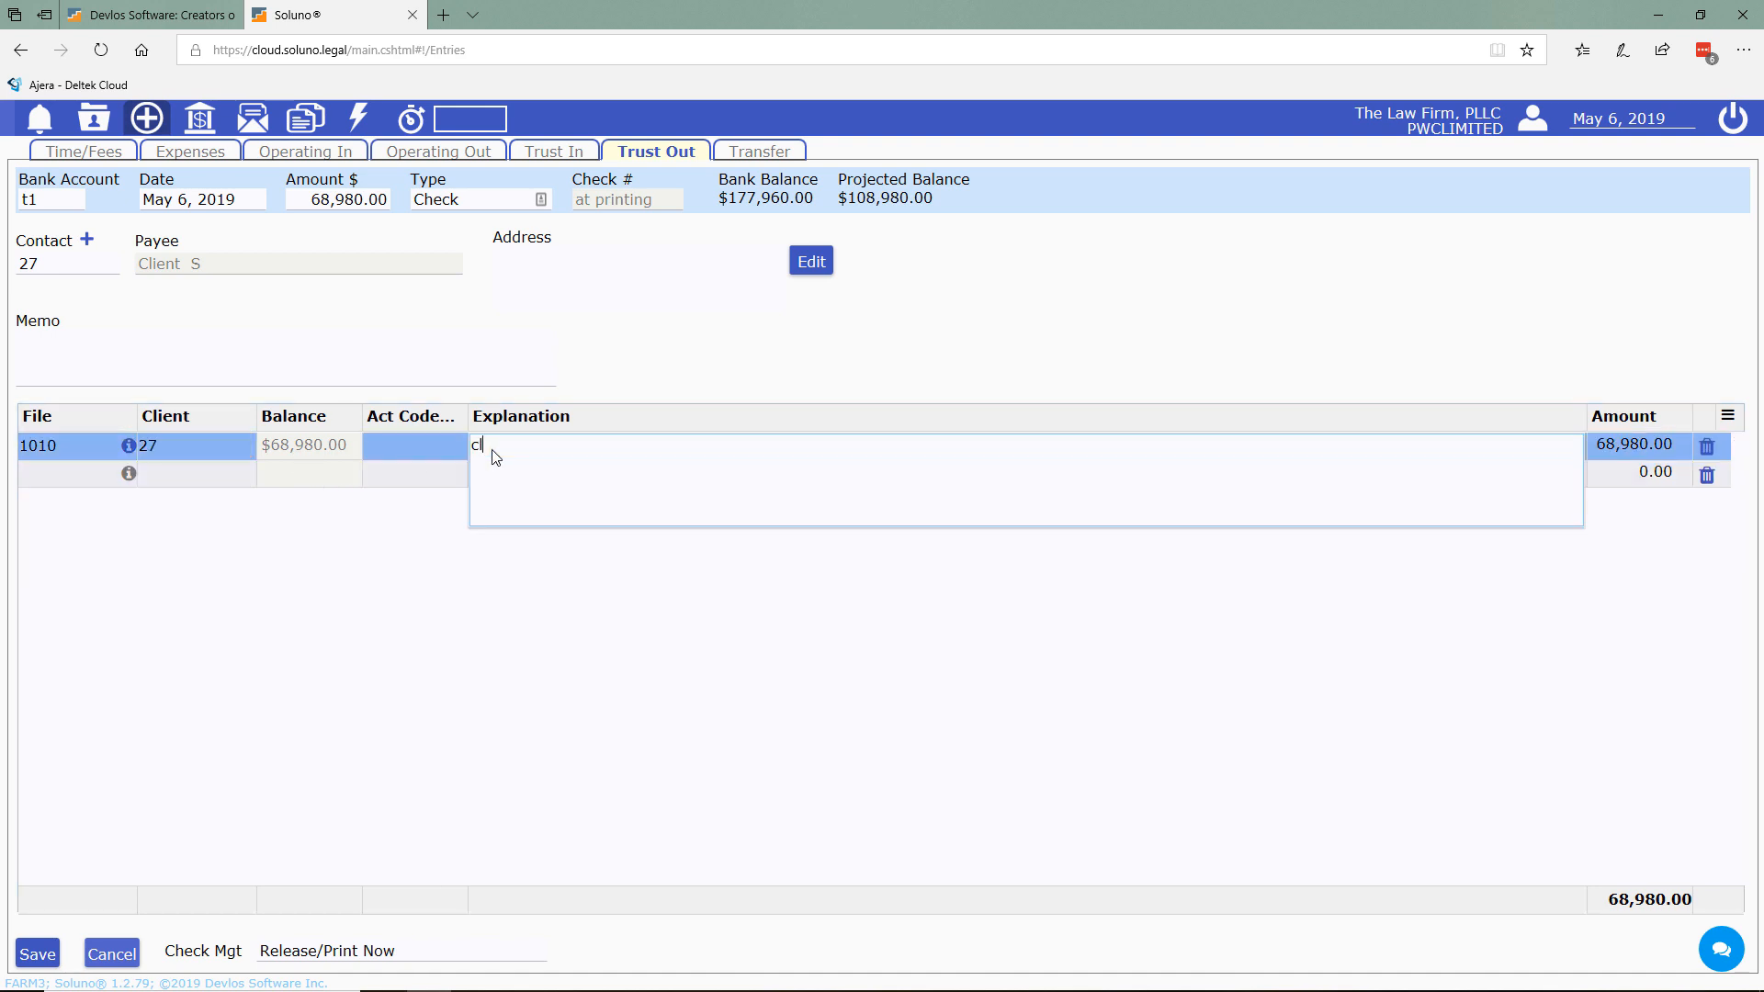
pyautogui.write('ient proceeds')
pyautogui.press('Tab')
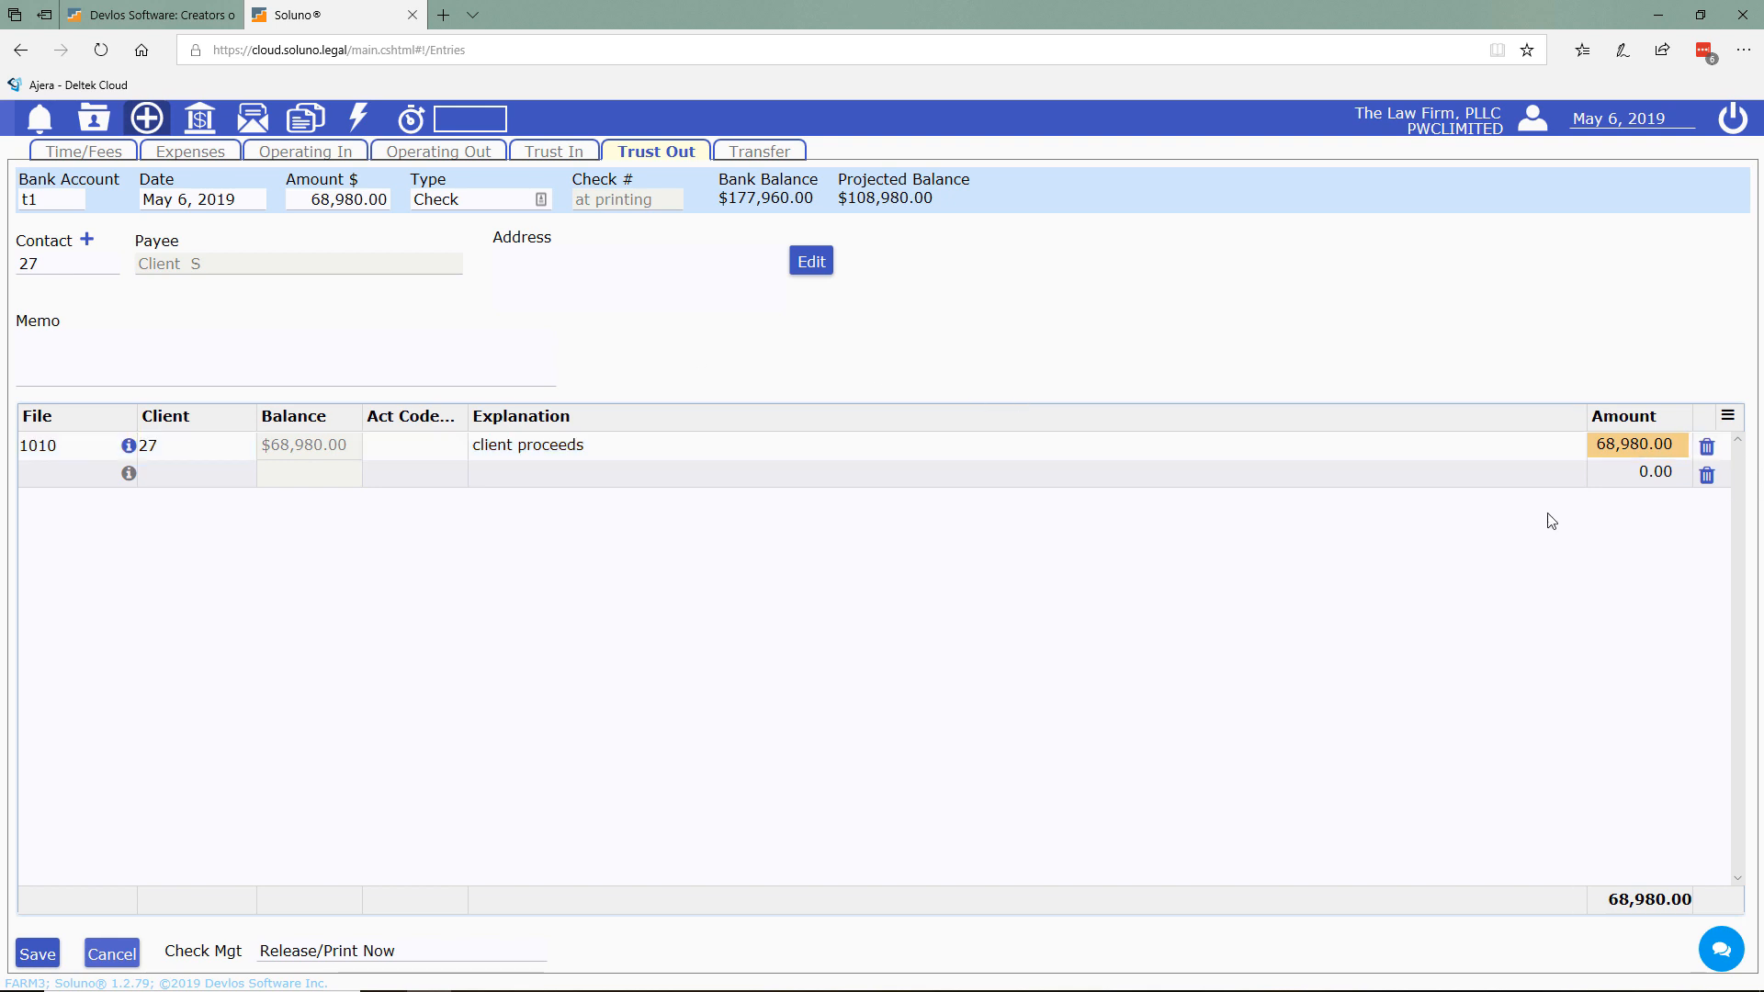
# - Change the client proceeds line's amount to 70,000.00
pyautogui.click(1591, 447)
pyautogui.press('BackSpace')
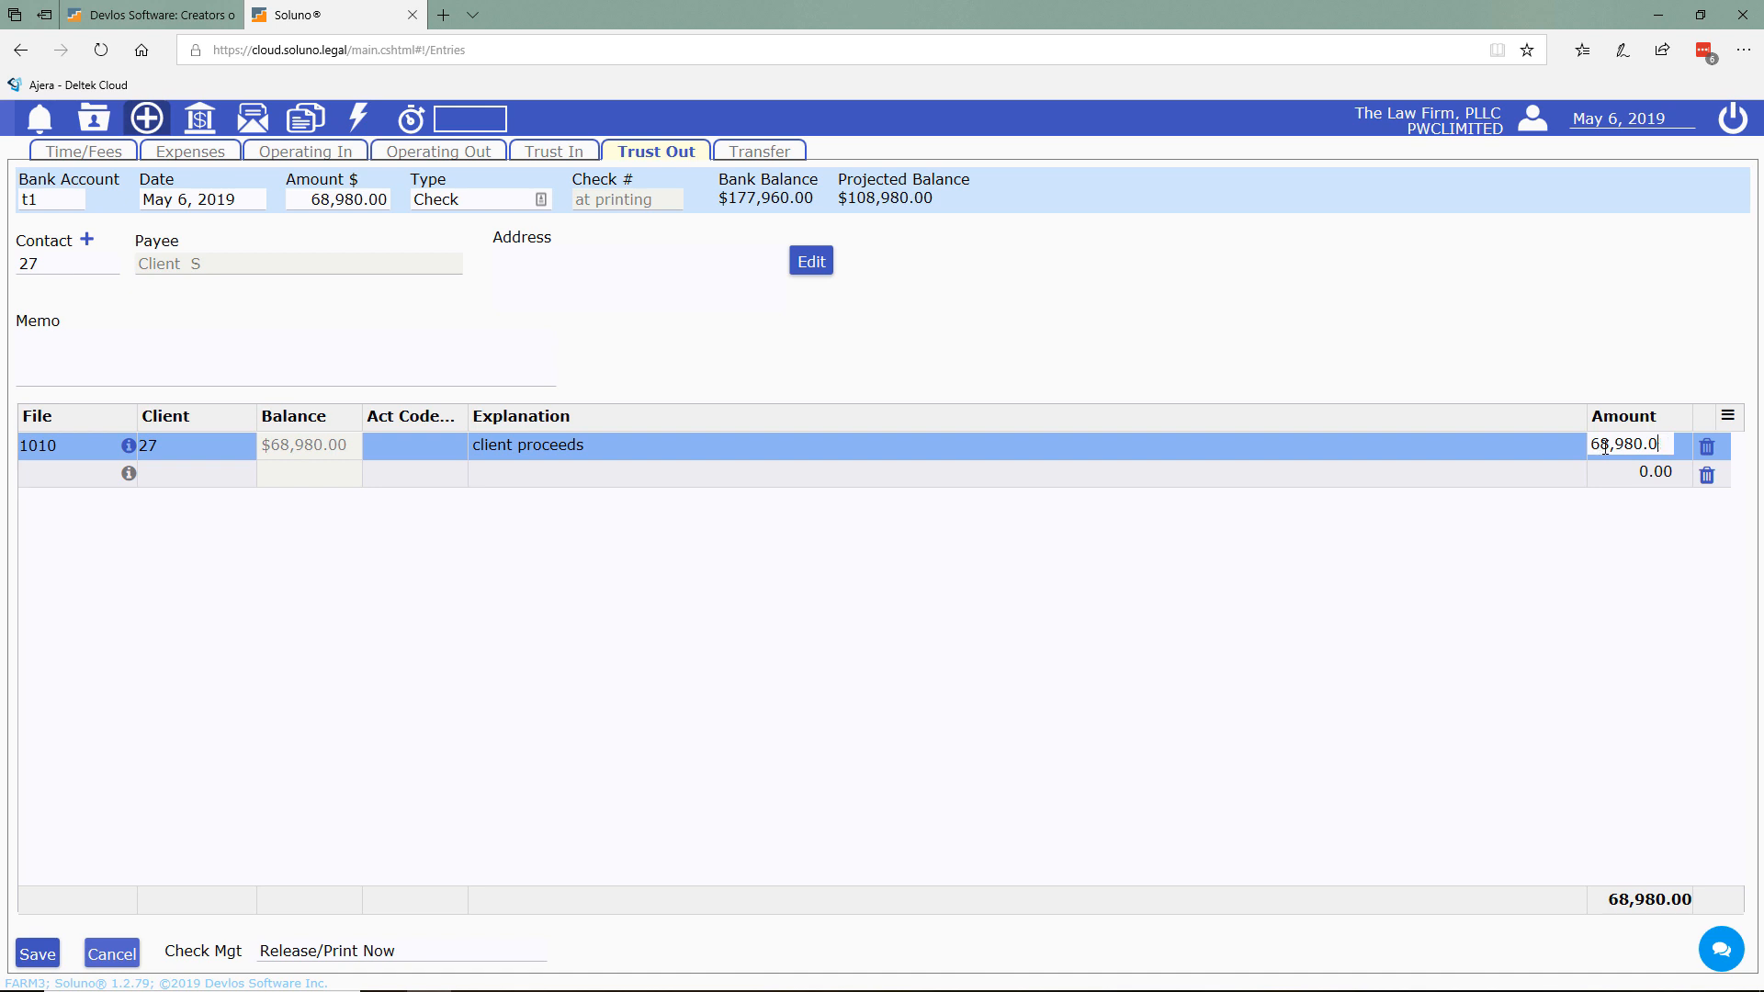
pyautogui.press('BackSpace')
pyautogui.press('BackSpace')
pyautogui.press('BackSpace')
pyautogui.press('BackSpace')
pyautogui.press('BackSpace')
pyautogui.press('BackSpace')
pyautogui.press('BackSpace')
pyautogui.press('BackSpace')
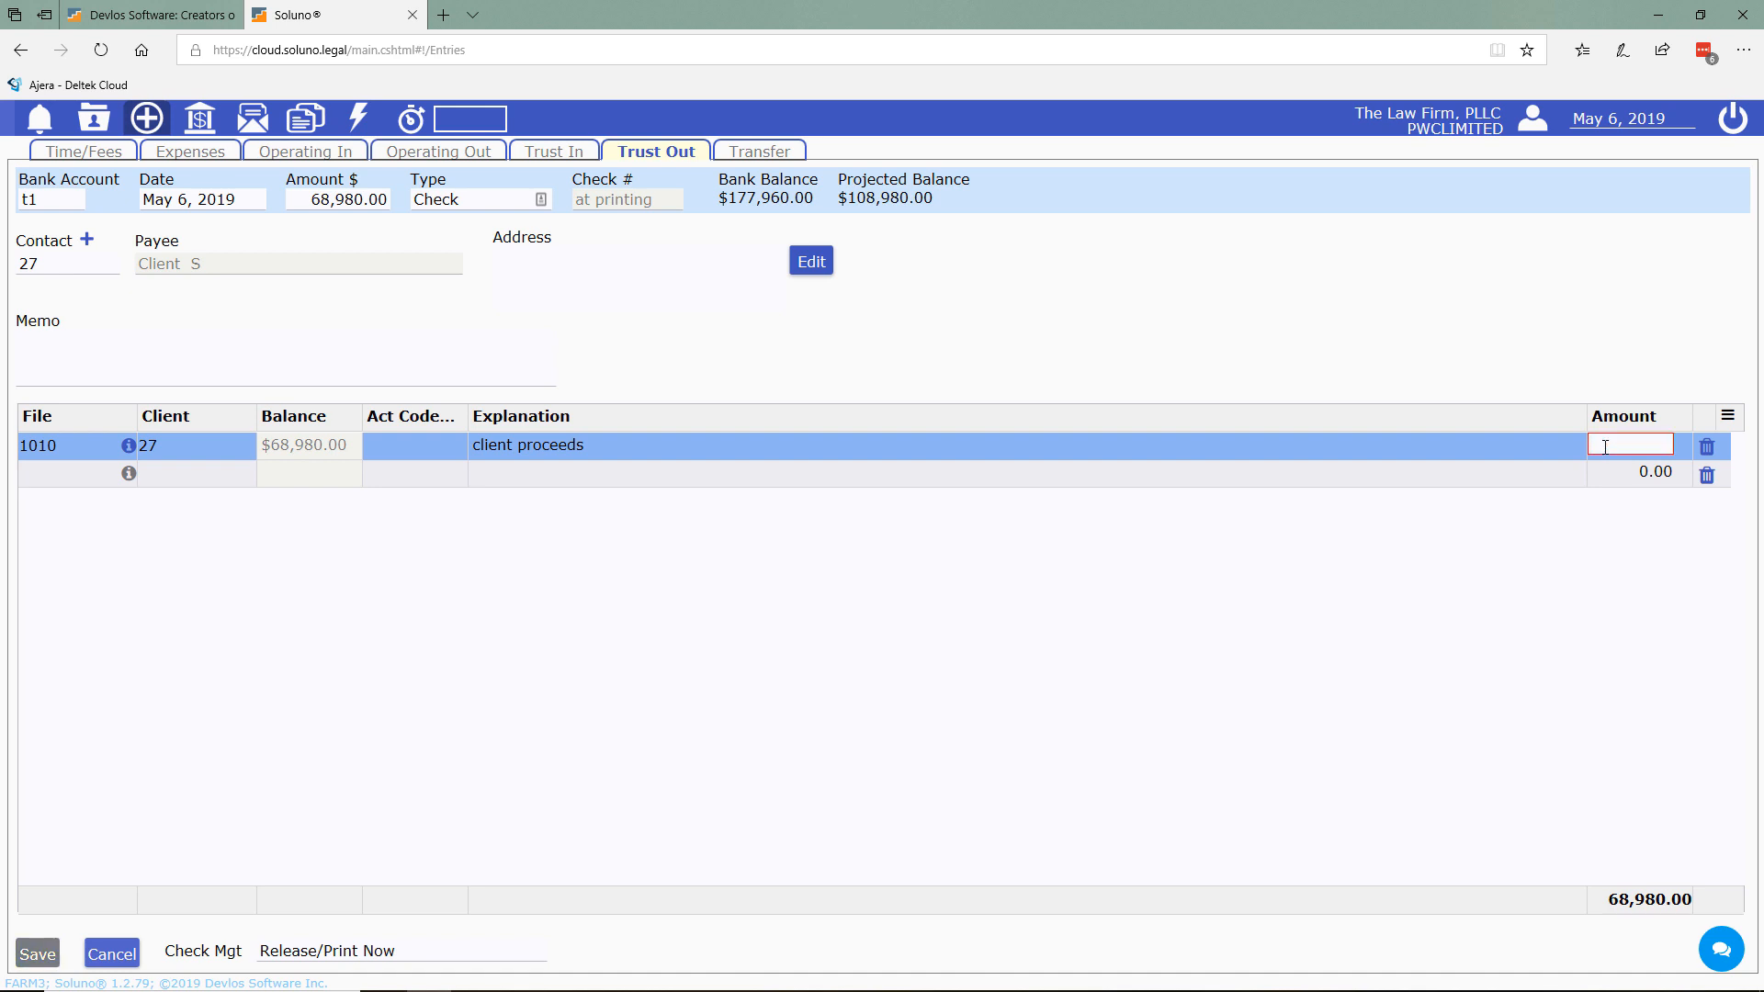
pyautogui.write('70000')
pyautogui.press('Tab')
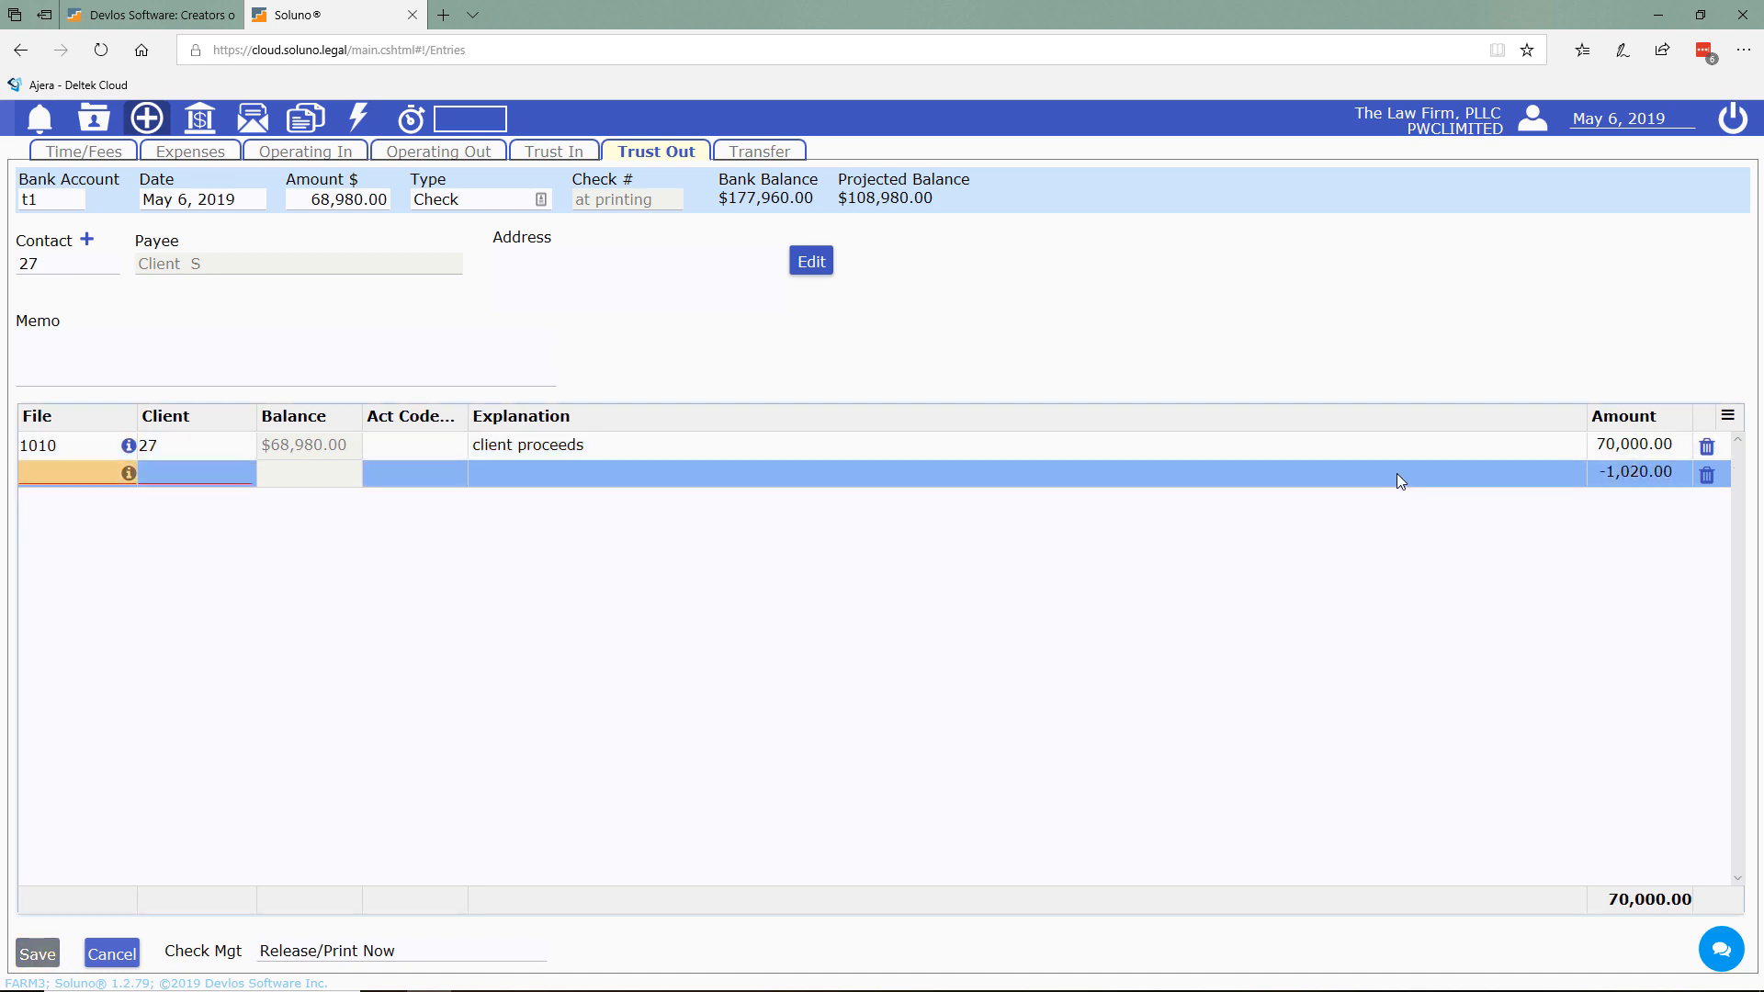
# - Raise the trust check amount to 70,000.00, try to save the entry, and dismiss the administrator override request
pyautogui.click(323, 200)
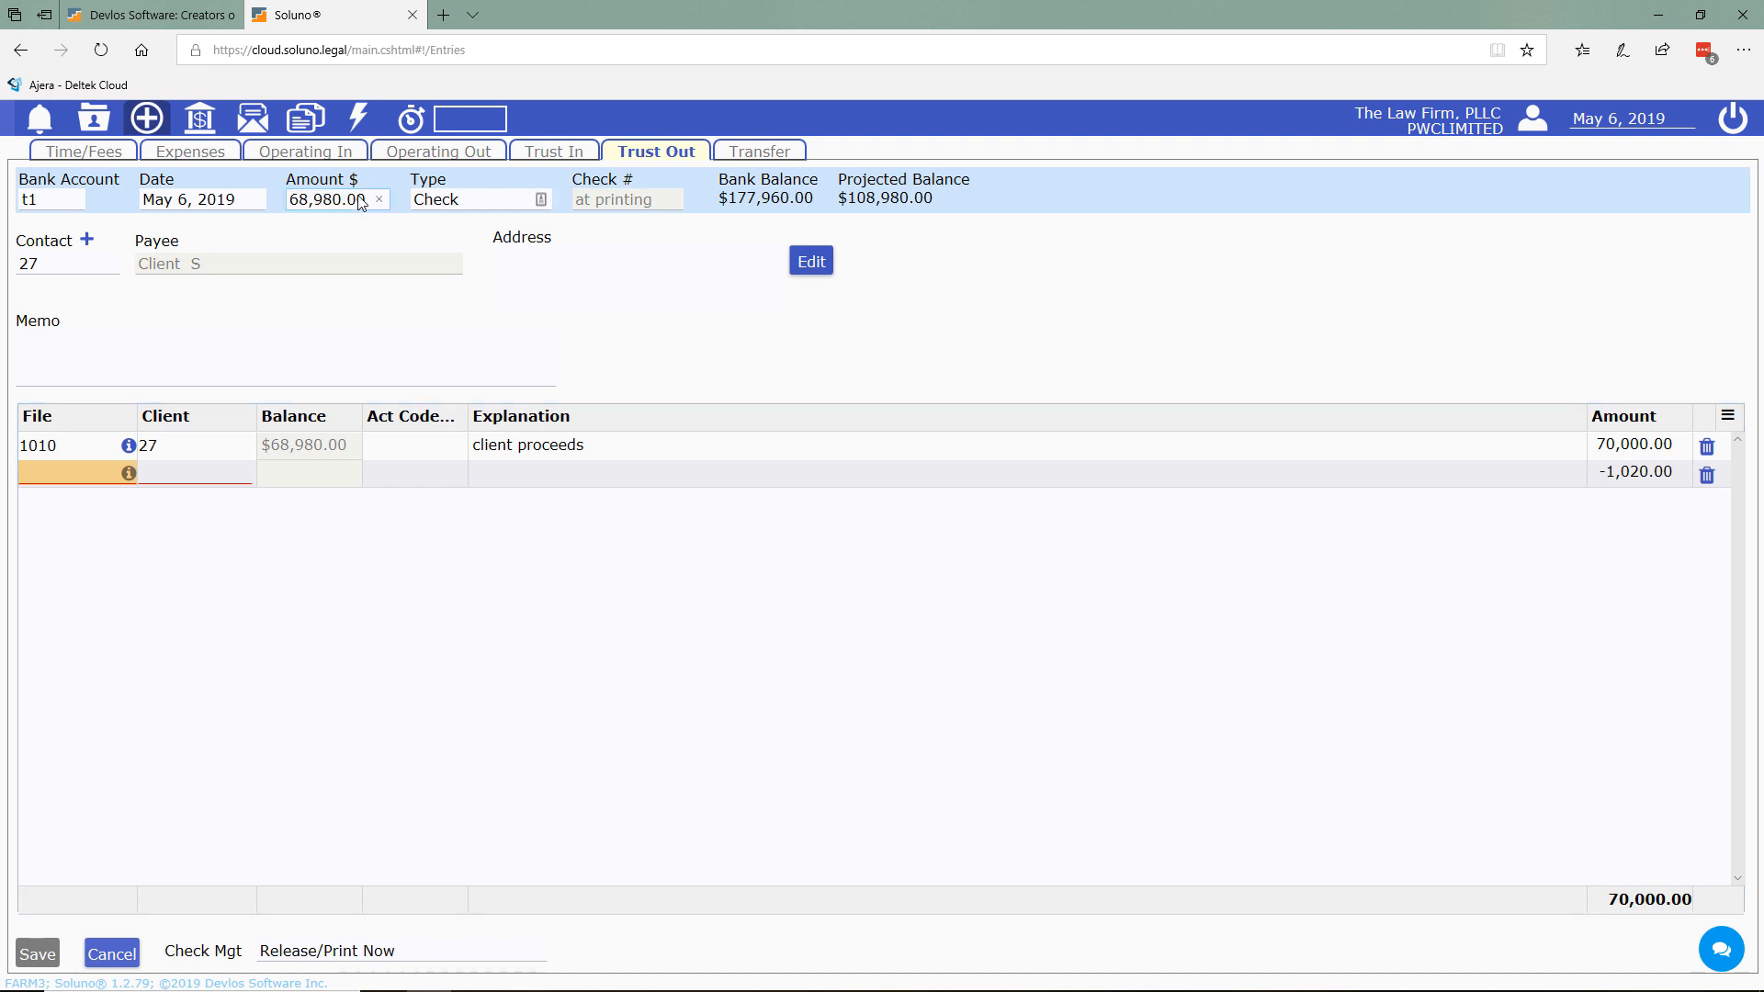
pyautogui.moveTo(370, 201); pyautogui.dragTo(230, 196)
pyautogui.write('70000')
pyautogui.press('Tab')
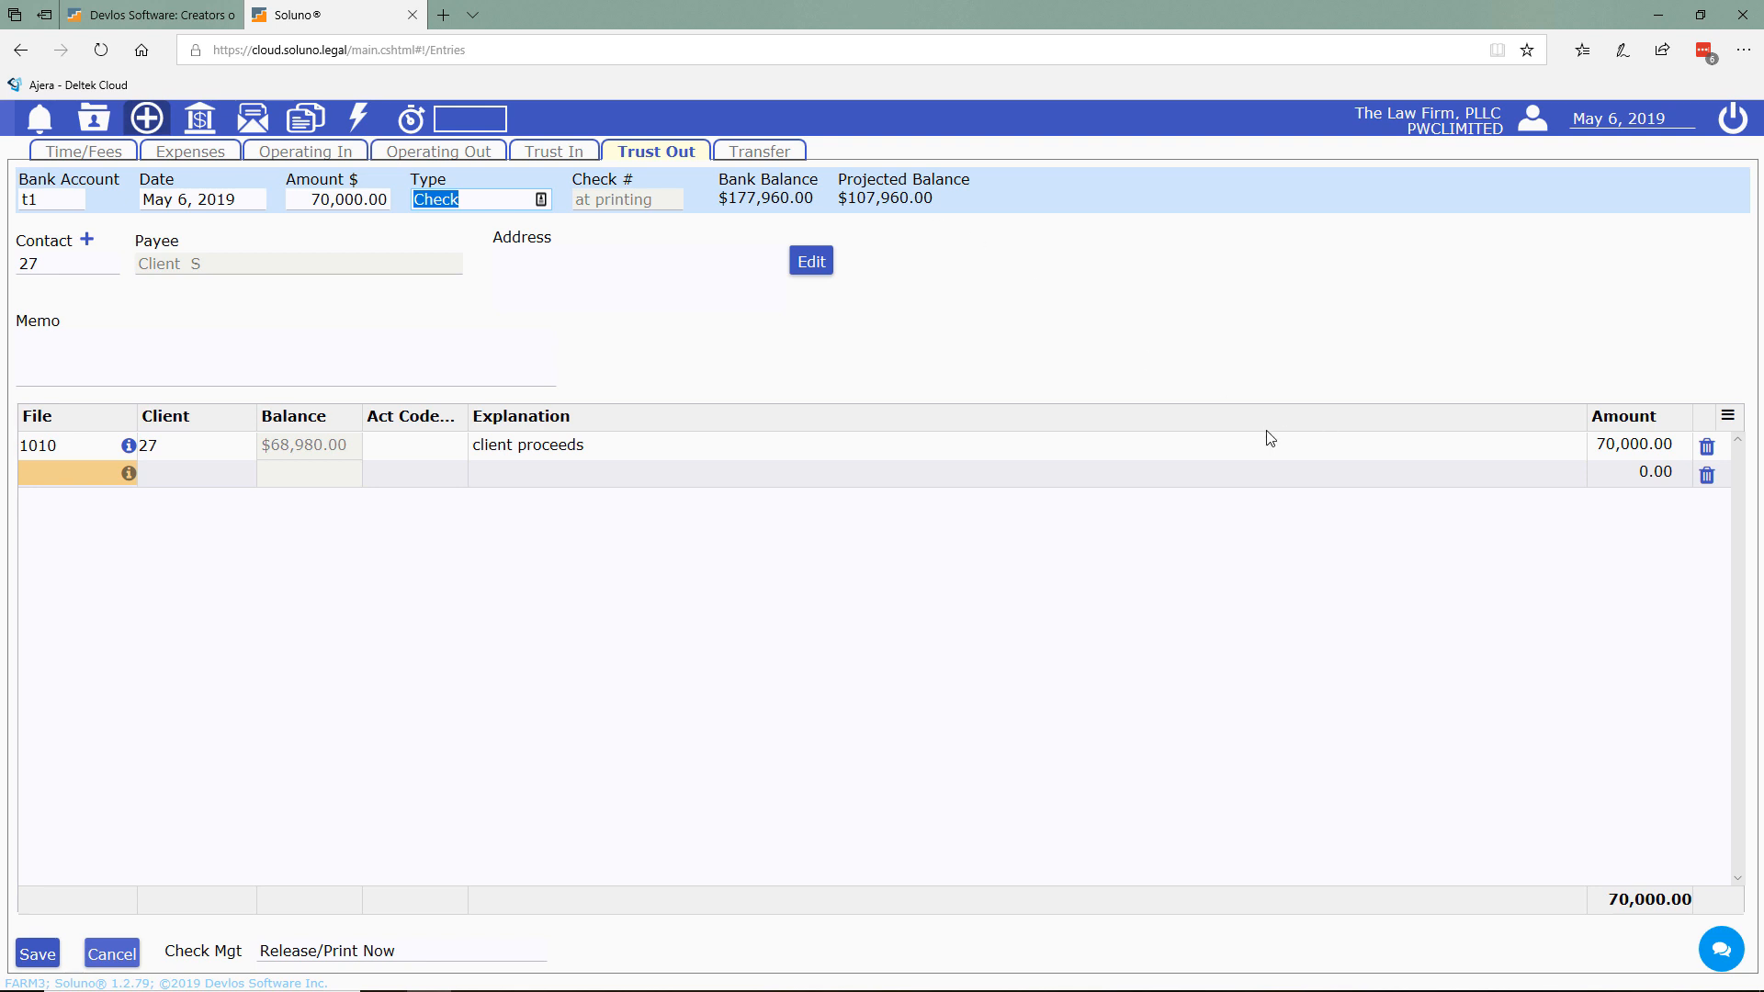
pyautogui.click(37, 954)
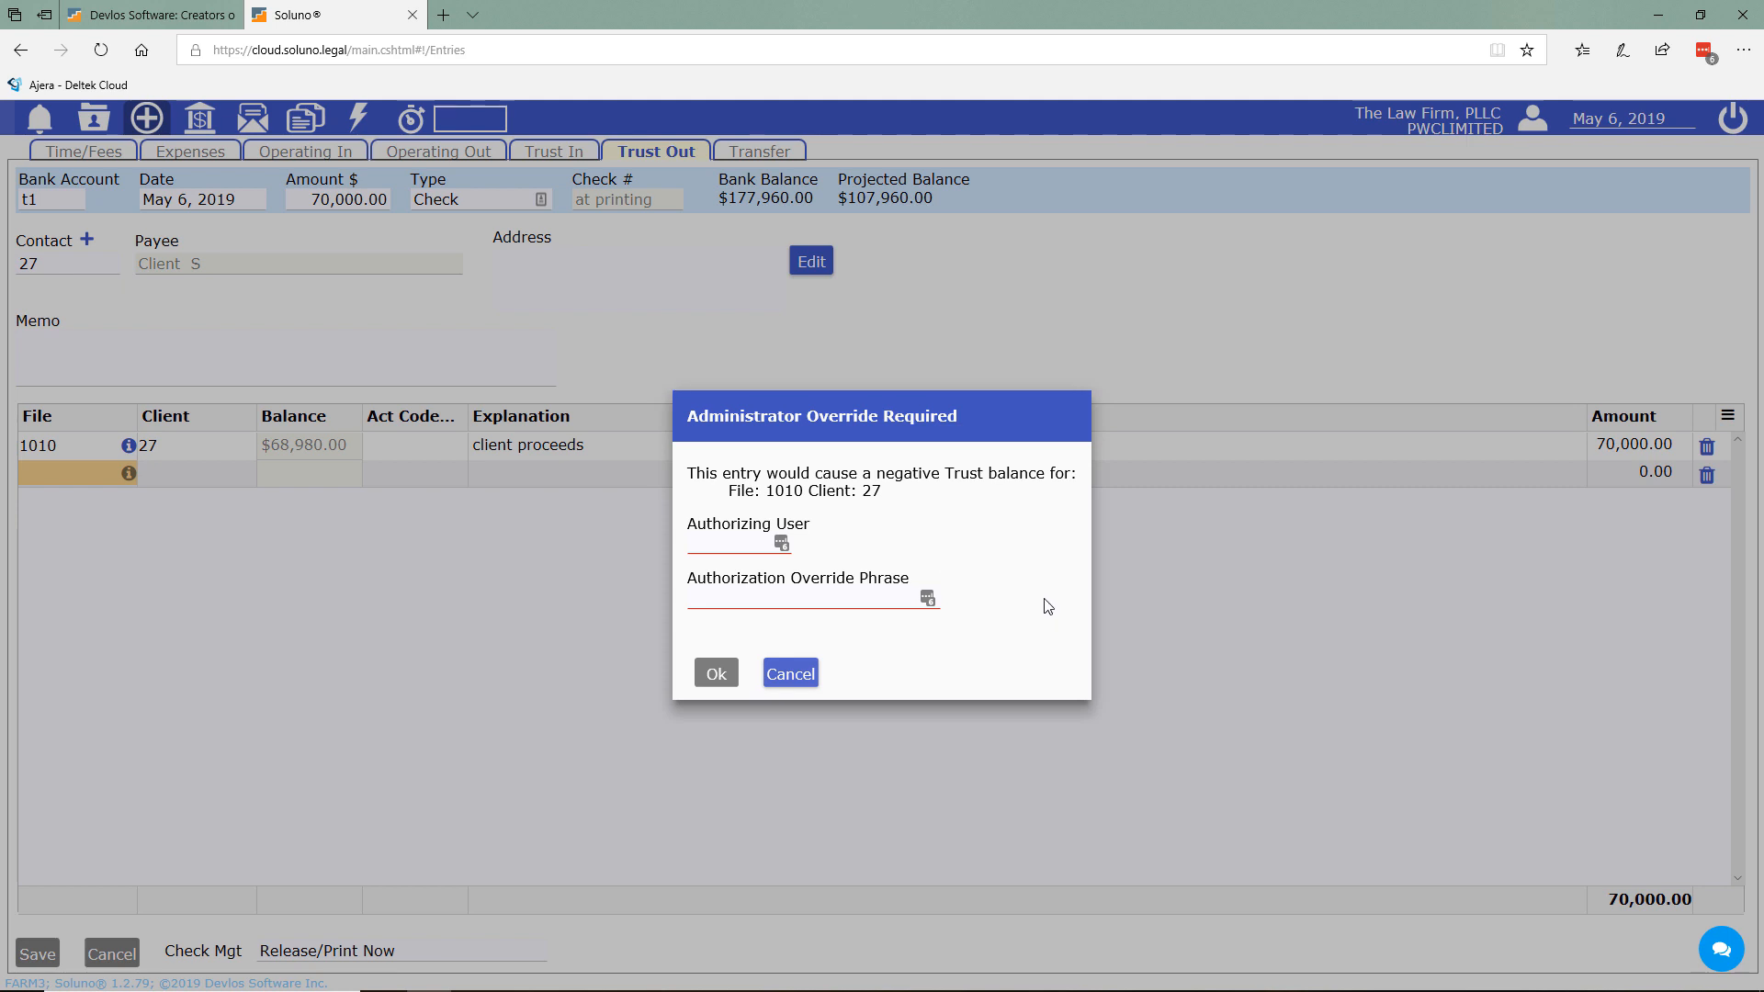
pyautogui.click(751, 542)
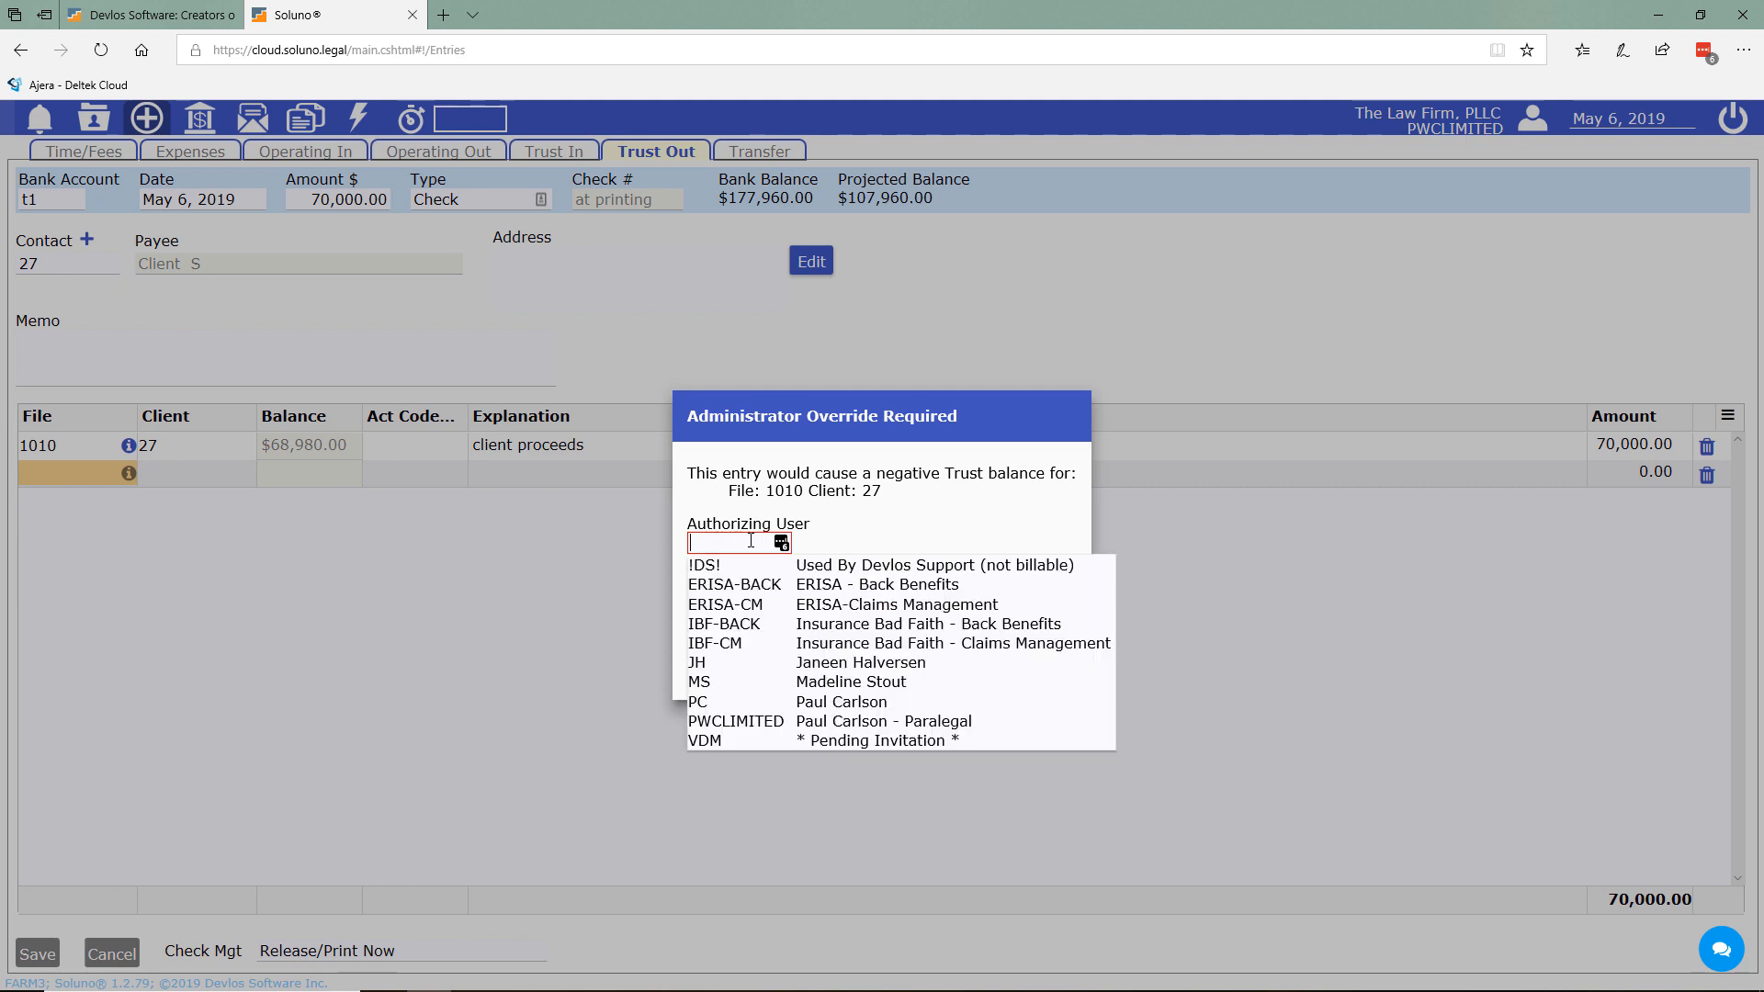
pyautogui.click(999, 524)
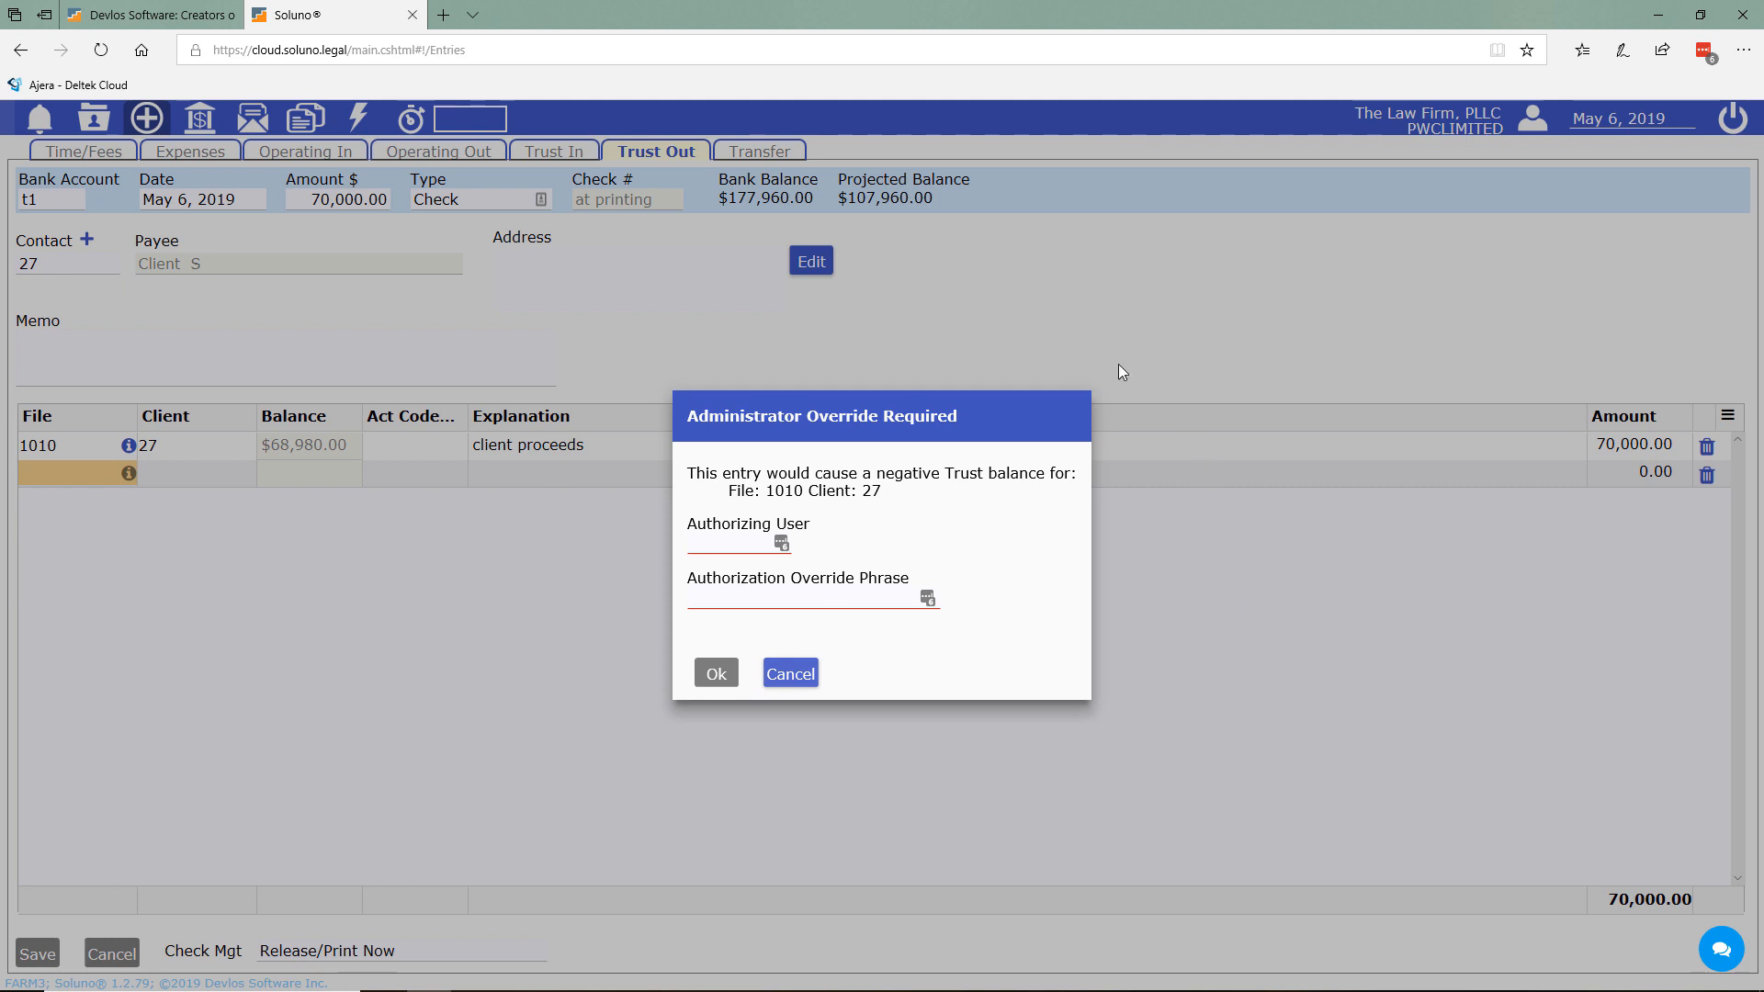
pyautogui.click(791, 674)
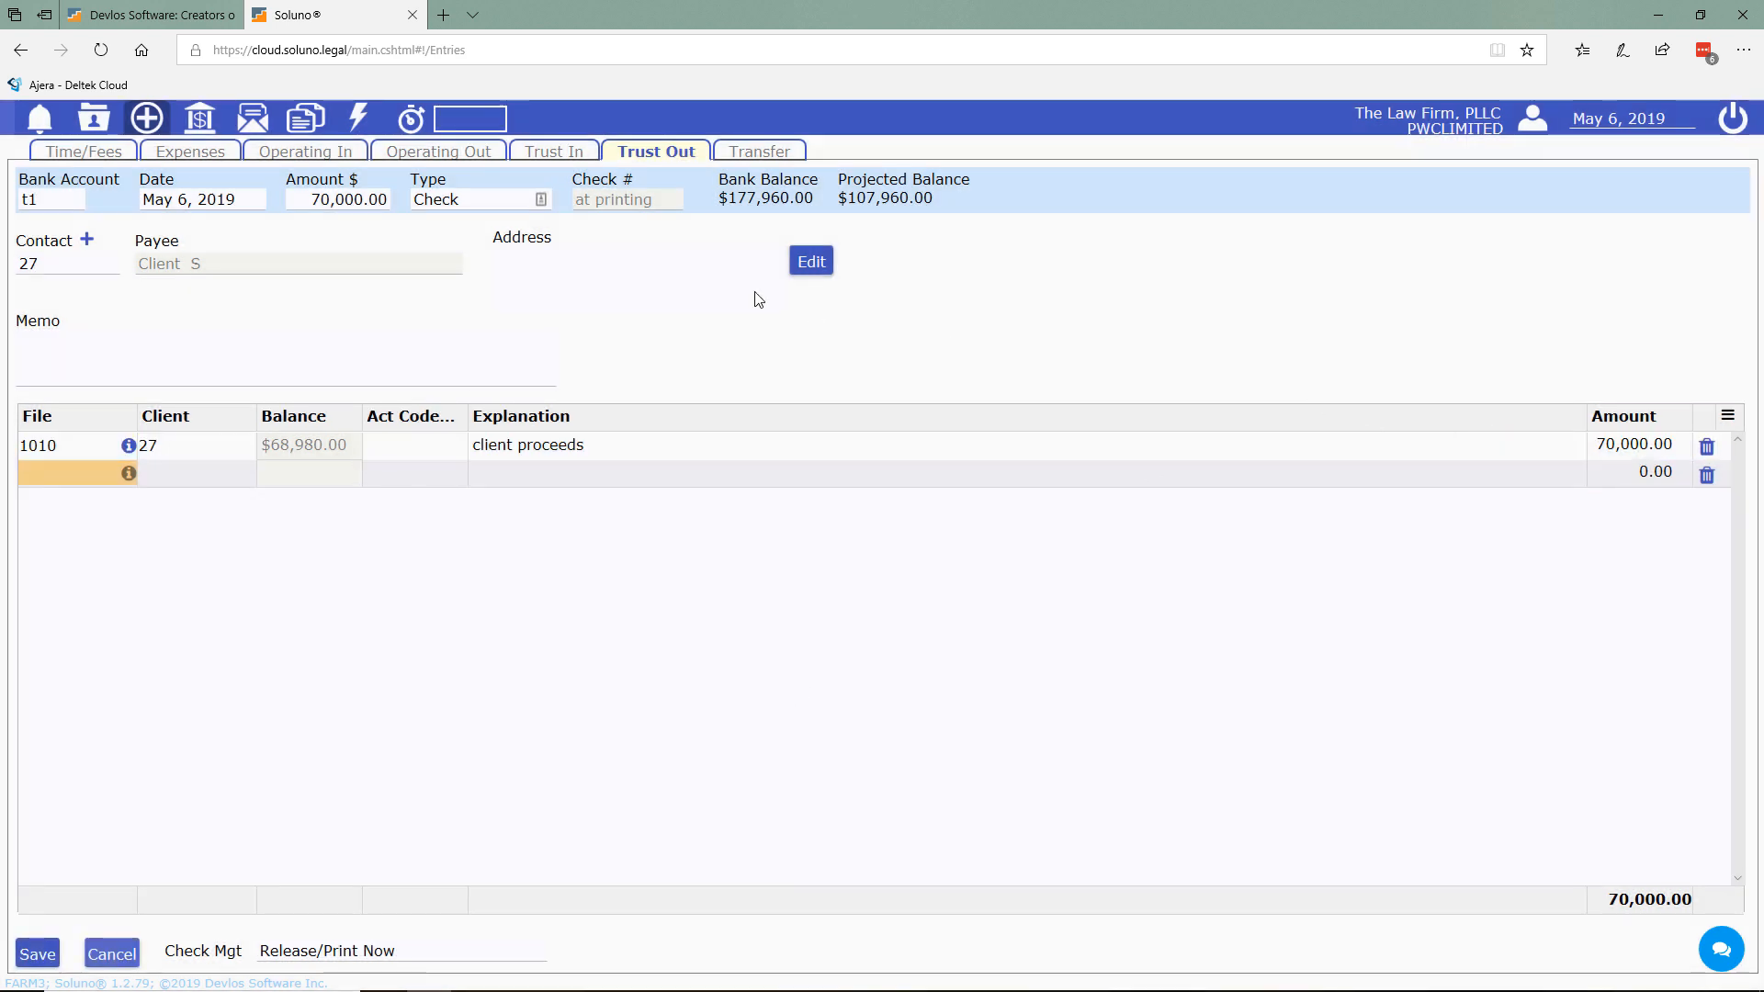
# - Set both the check amount and the client proceeds line to 68,980.00, and delete the extra empty allocation line
pyautogui.click(339, 206)
pyautogui.moveTo(364, 201); pyautogui.dragTo(194, 206)
pyautogui.write('6895')
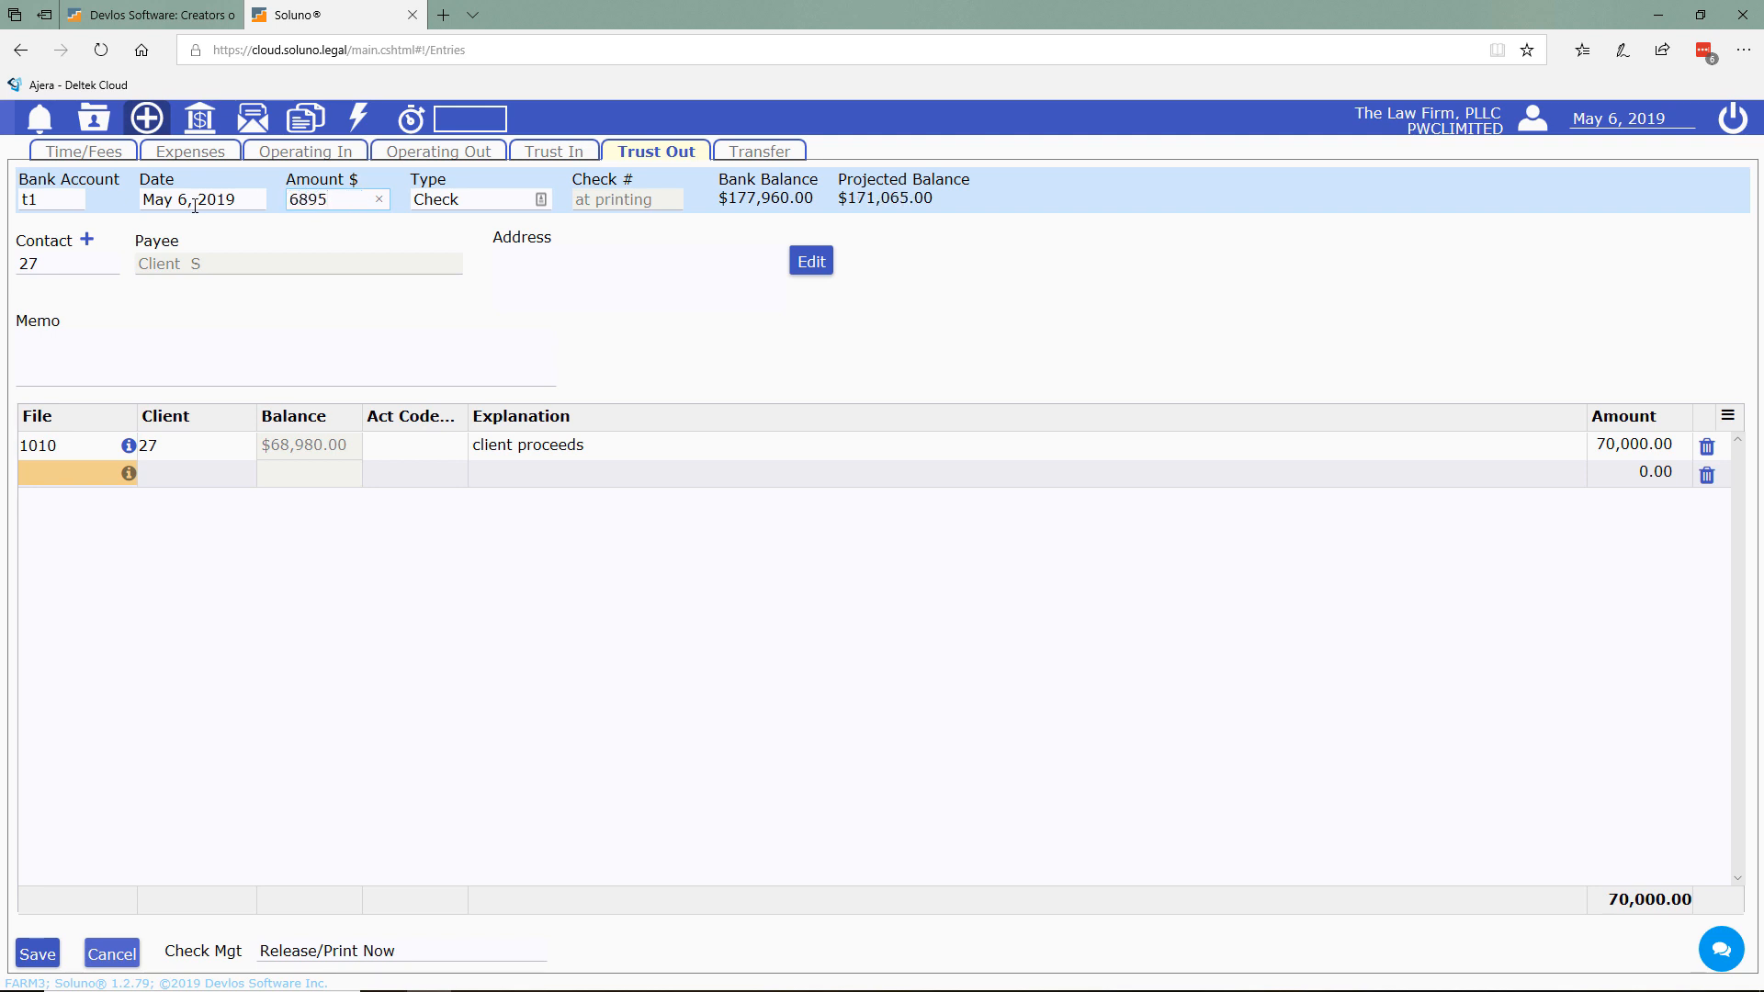
pyautogui.press('BackSpace')
pyautogui.write('80')
pyautogui.press('Tab')
pyautogui.click(1671, 441)
pyautogui.moveTo(1670, 441); pyautogui.dragTo(1589, 443)
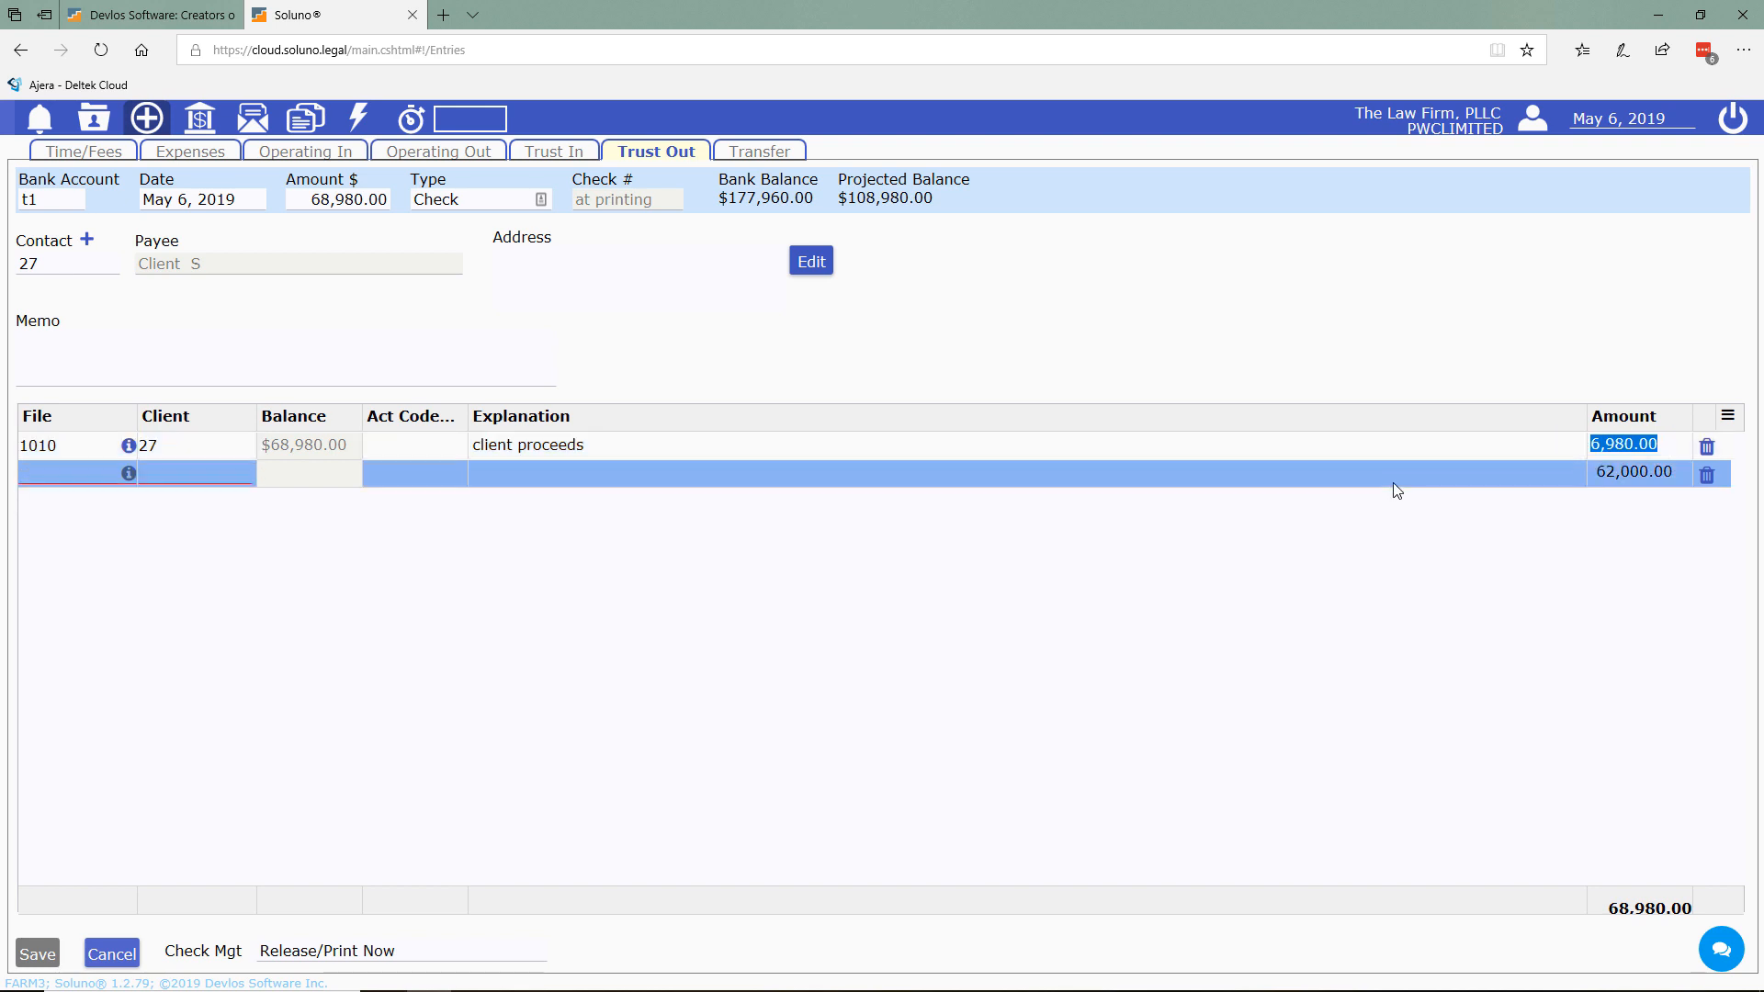
pyautogui.write('68,980')
pyautogui.press('Tab')
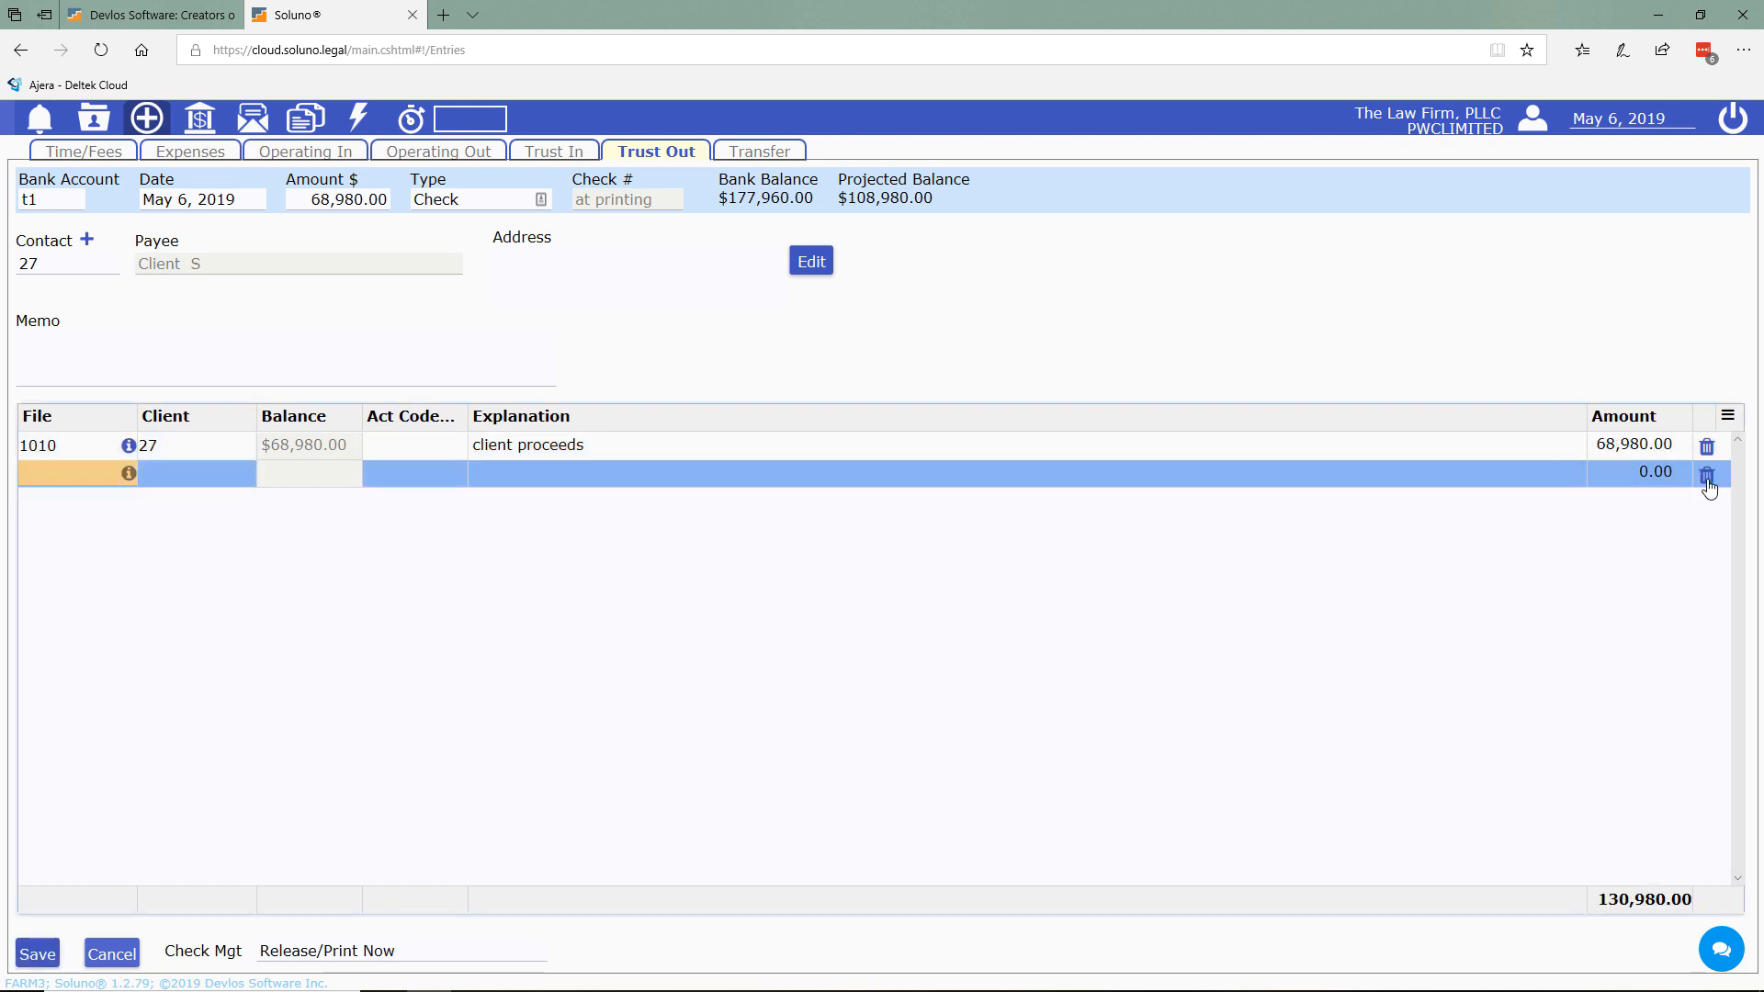
pyautogui.click(1707, 474)
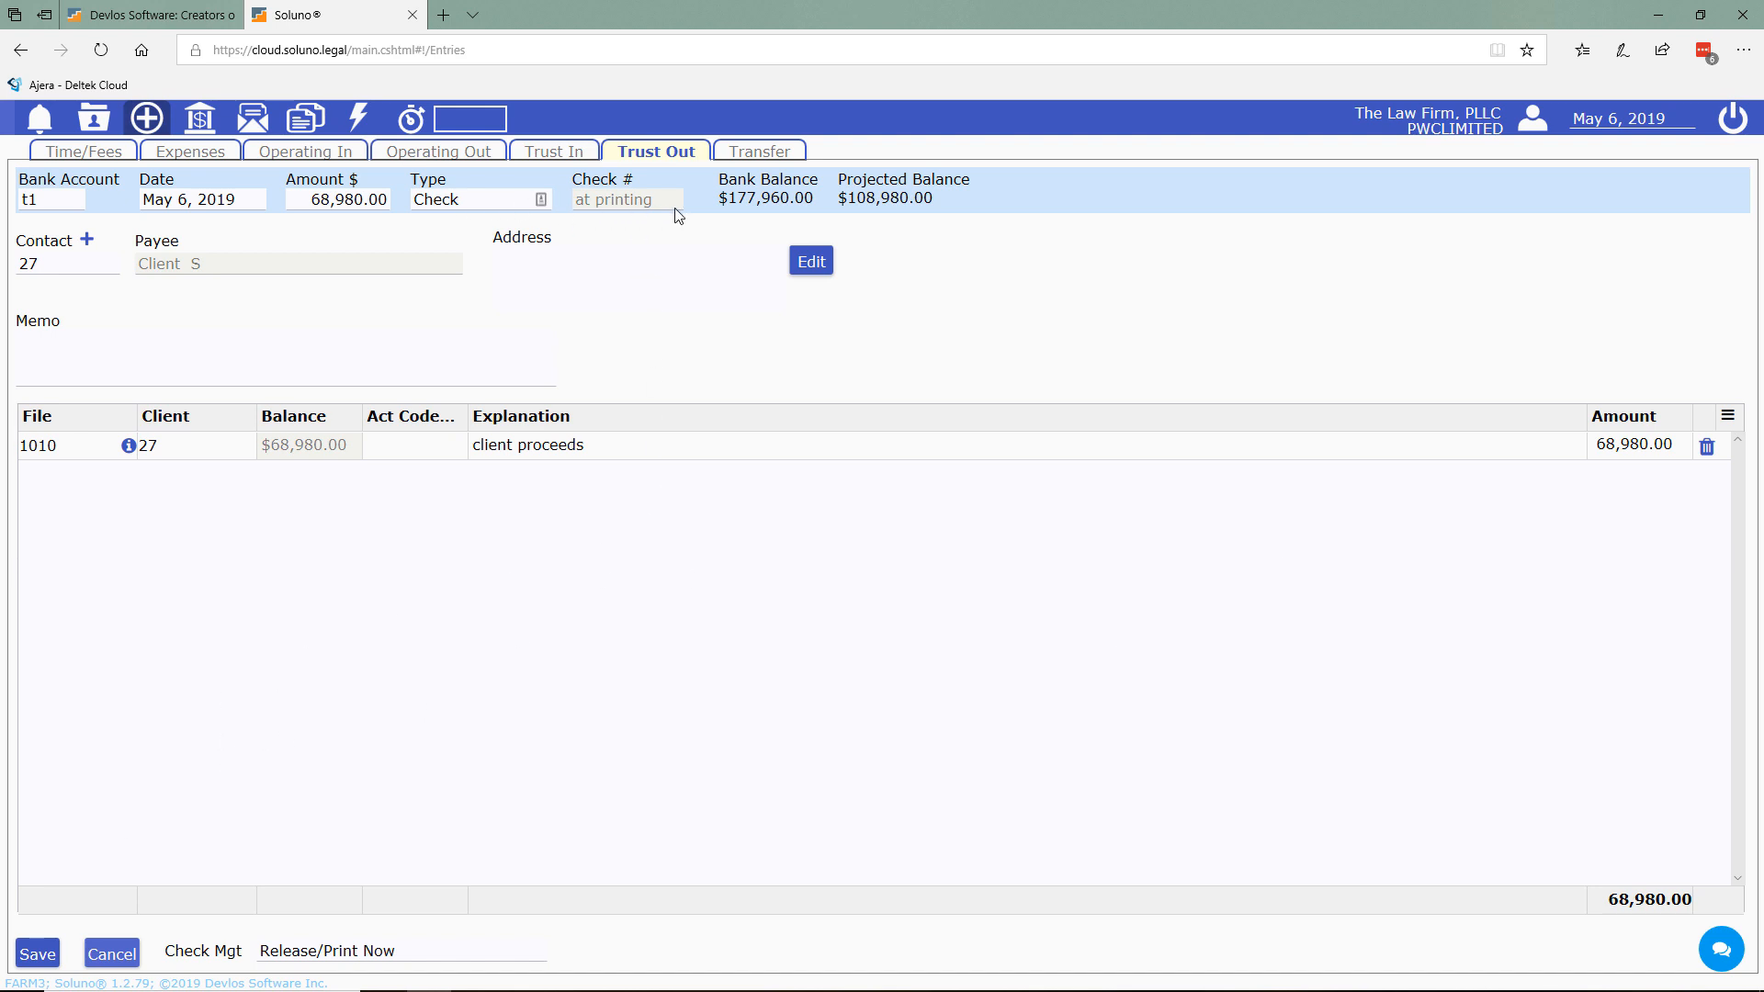
# - Set check management to Release/Never Print with check number 54, and save the check without continuing automatic numbering from it
pyautogui.click(414, 951)
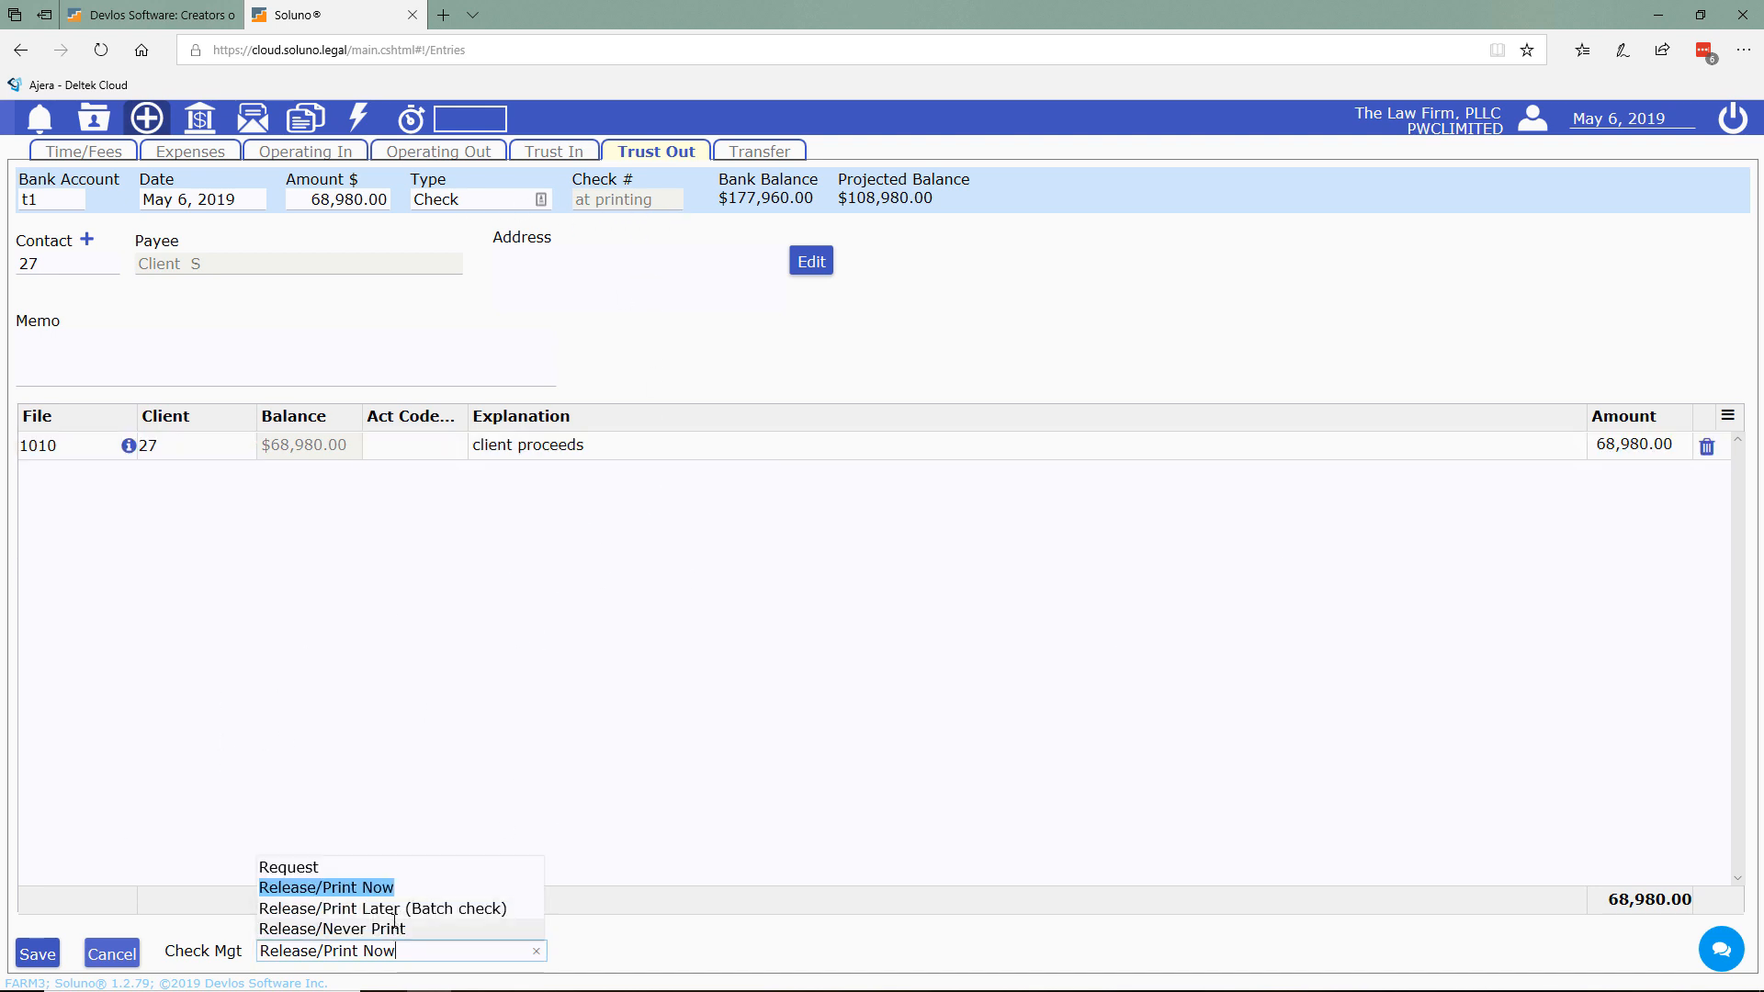
pyautogui.click(421, 930)
pyautogui.click(638, 205)
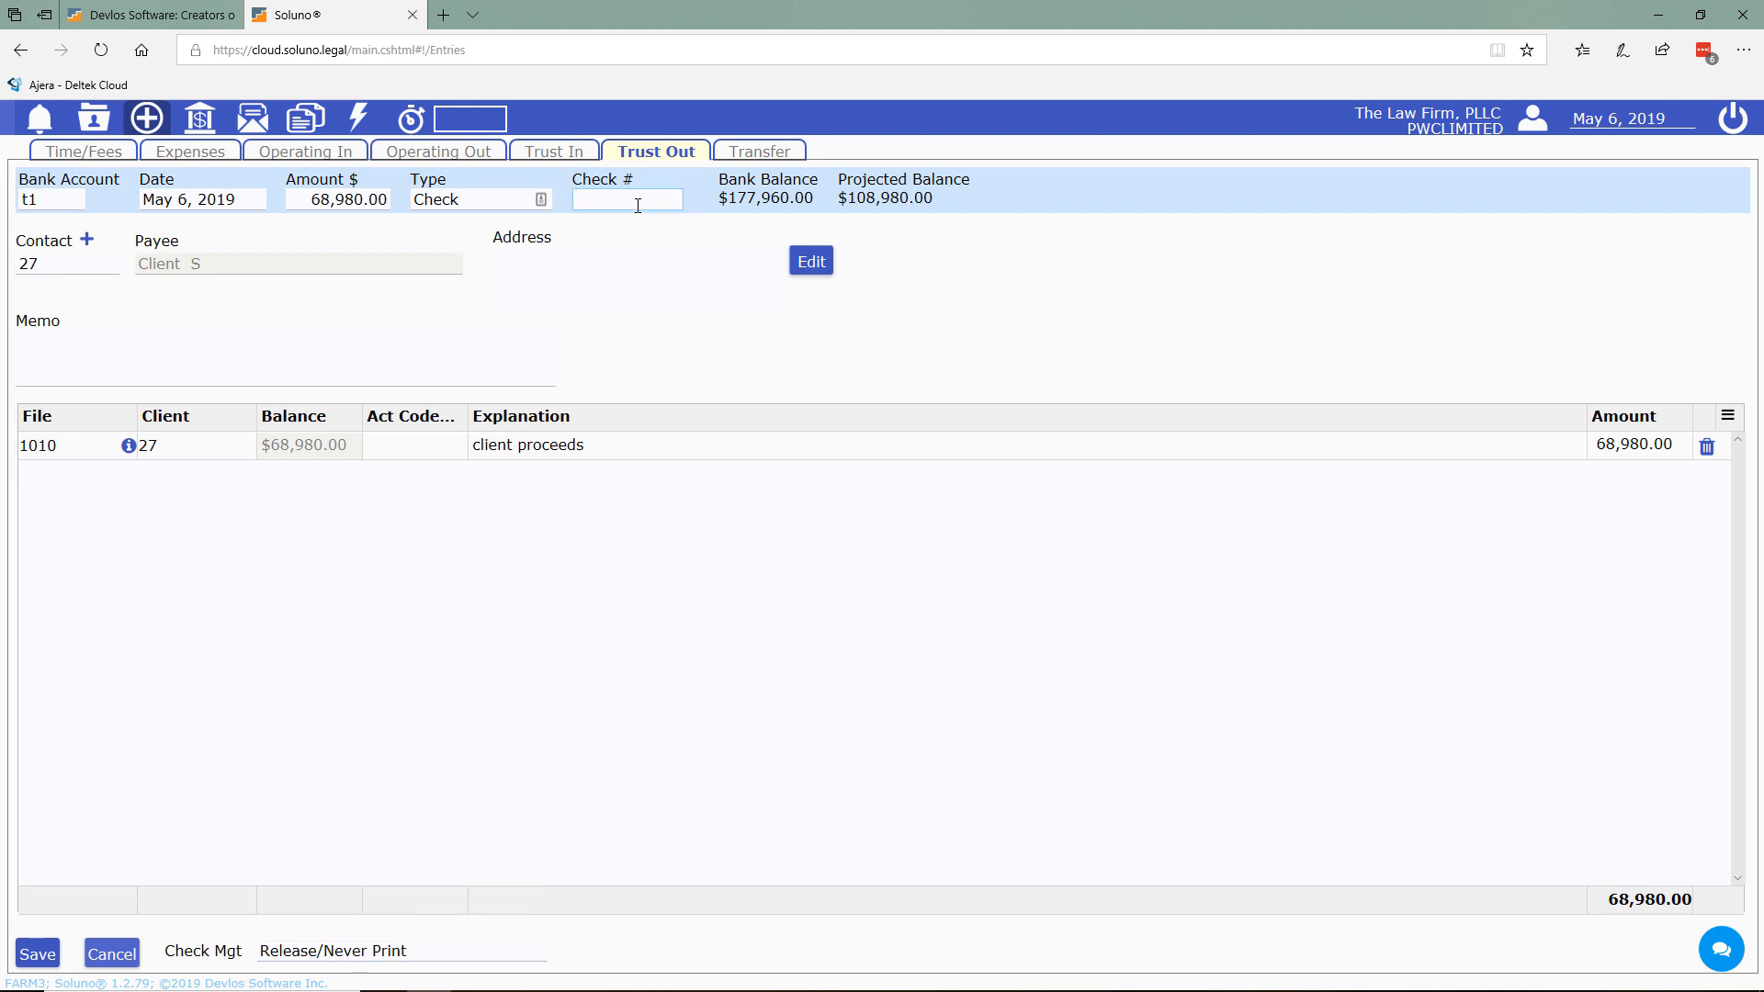
pyautogui.write('54')
pyautogui.click(55, 961)
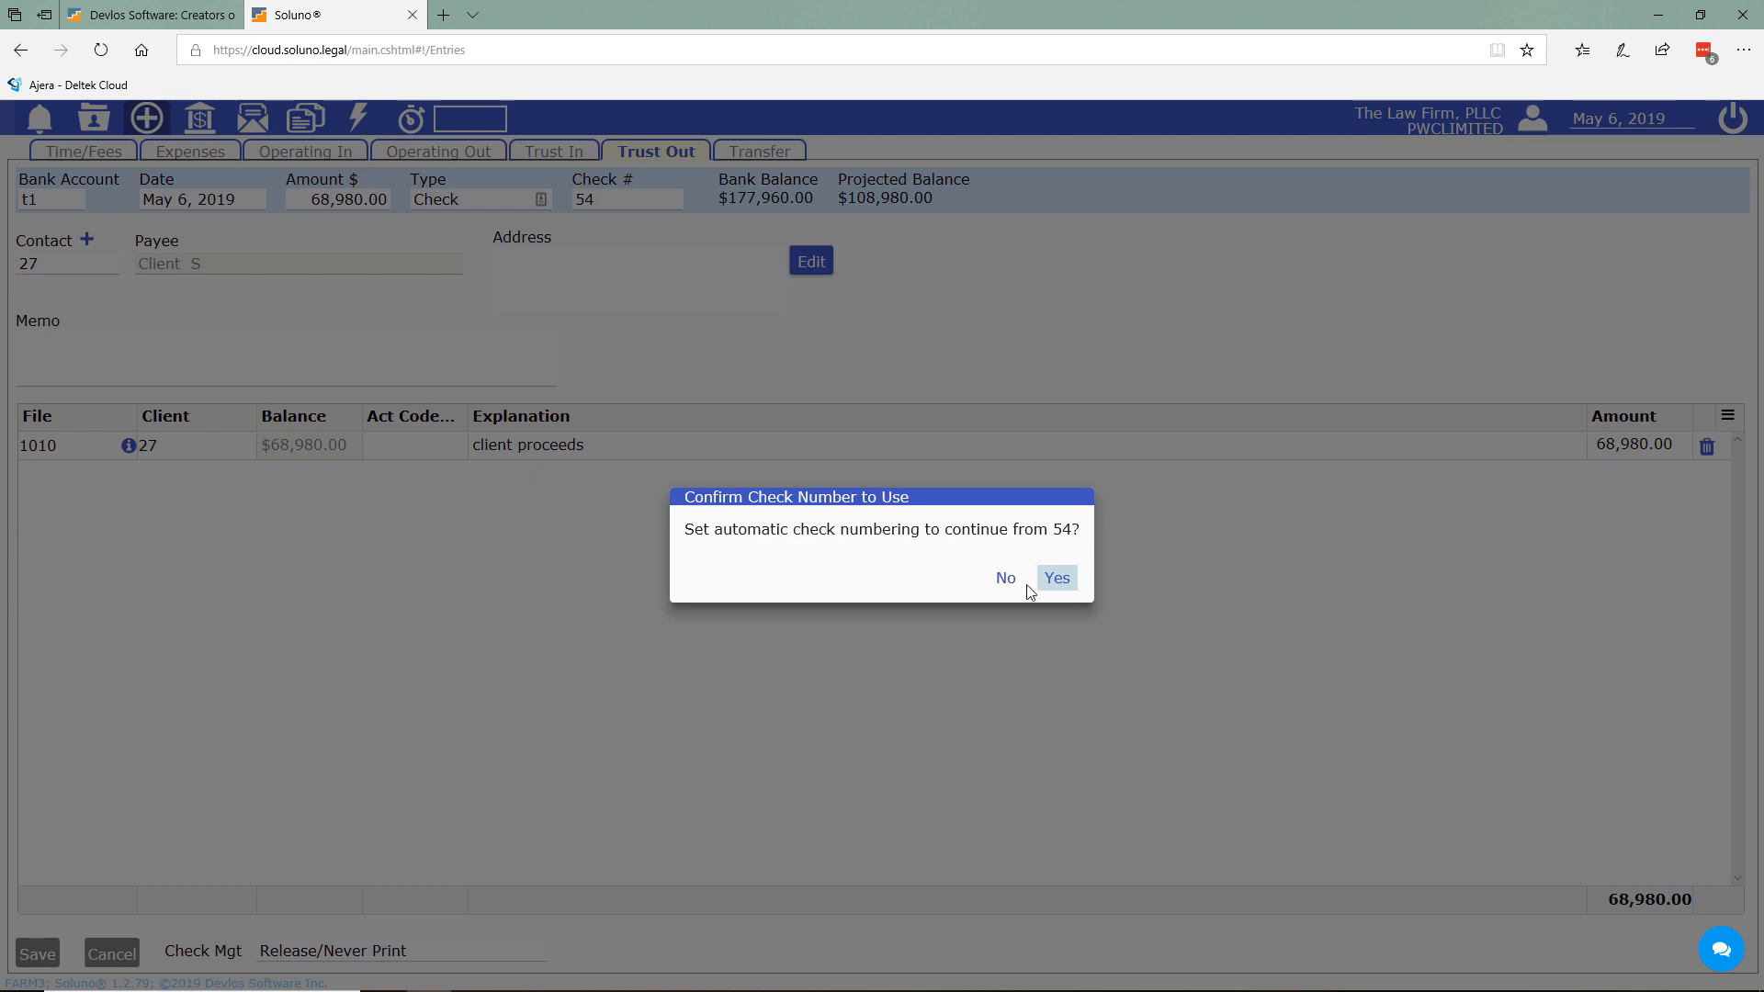
pyautogui.click(1007, 581)
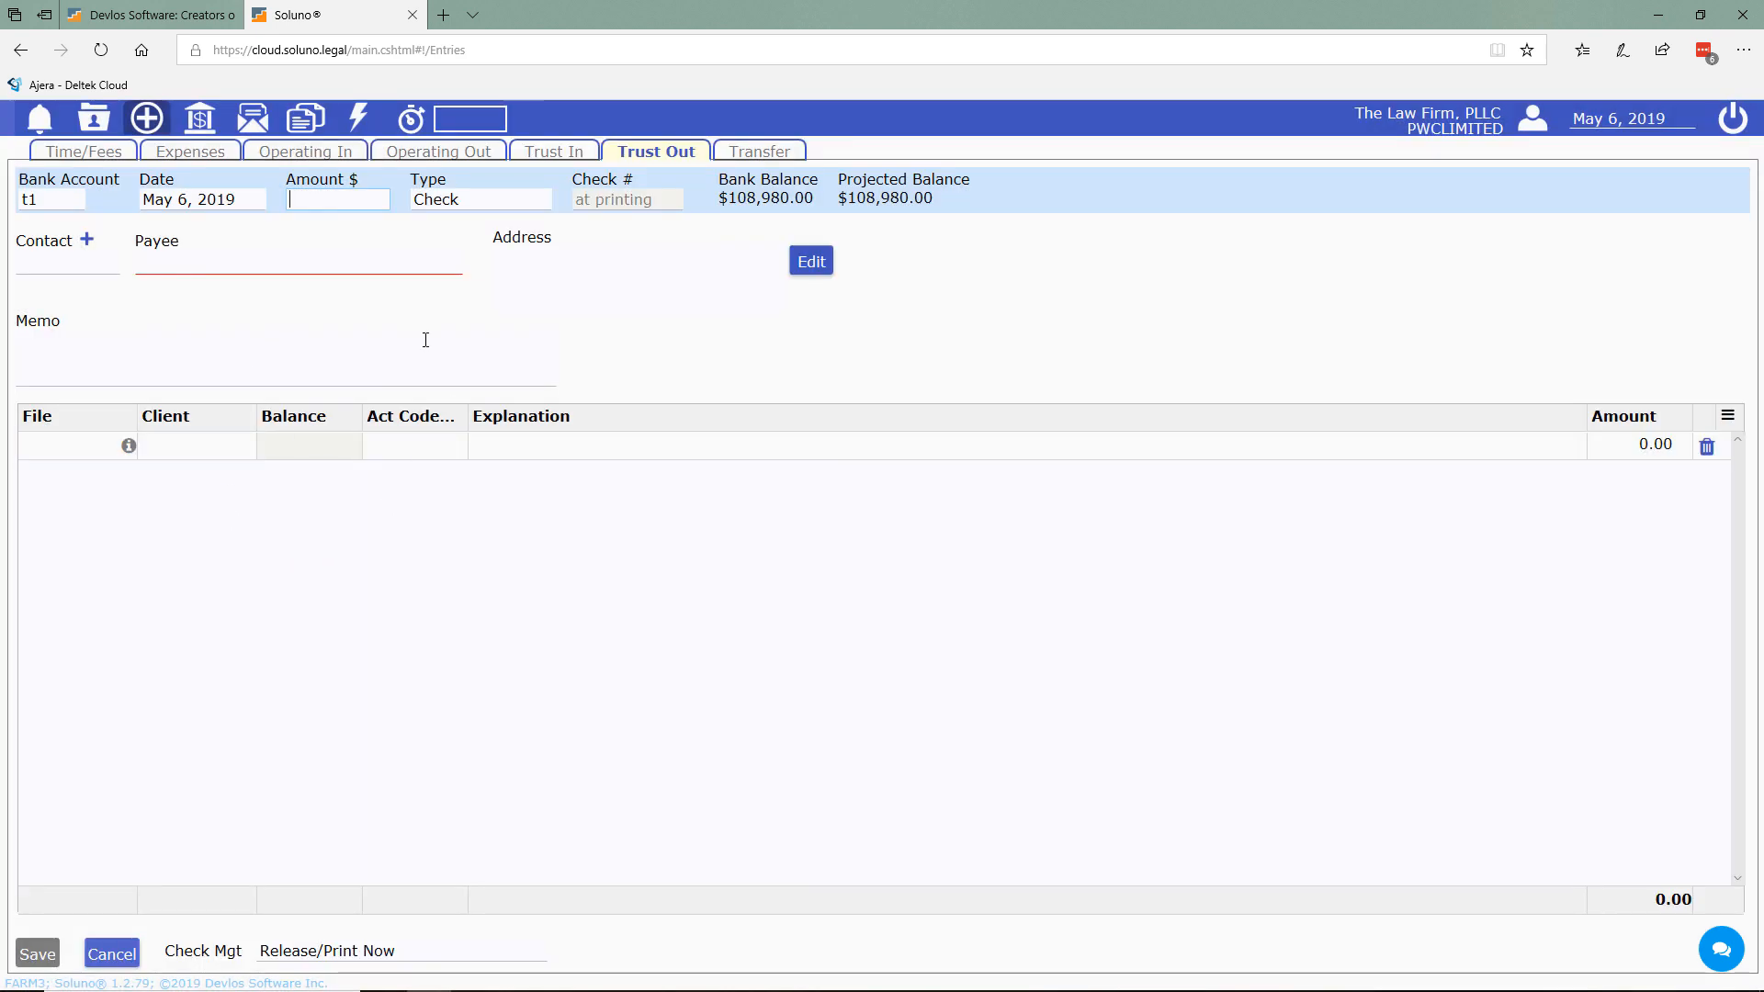
# - Request an invoice for the Client S Matter file and send it to Review Charges
pyautogui.click(254, 131)
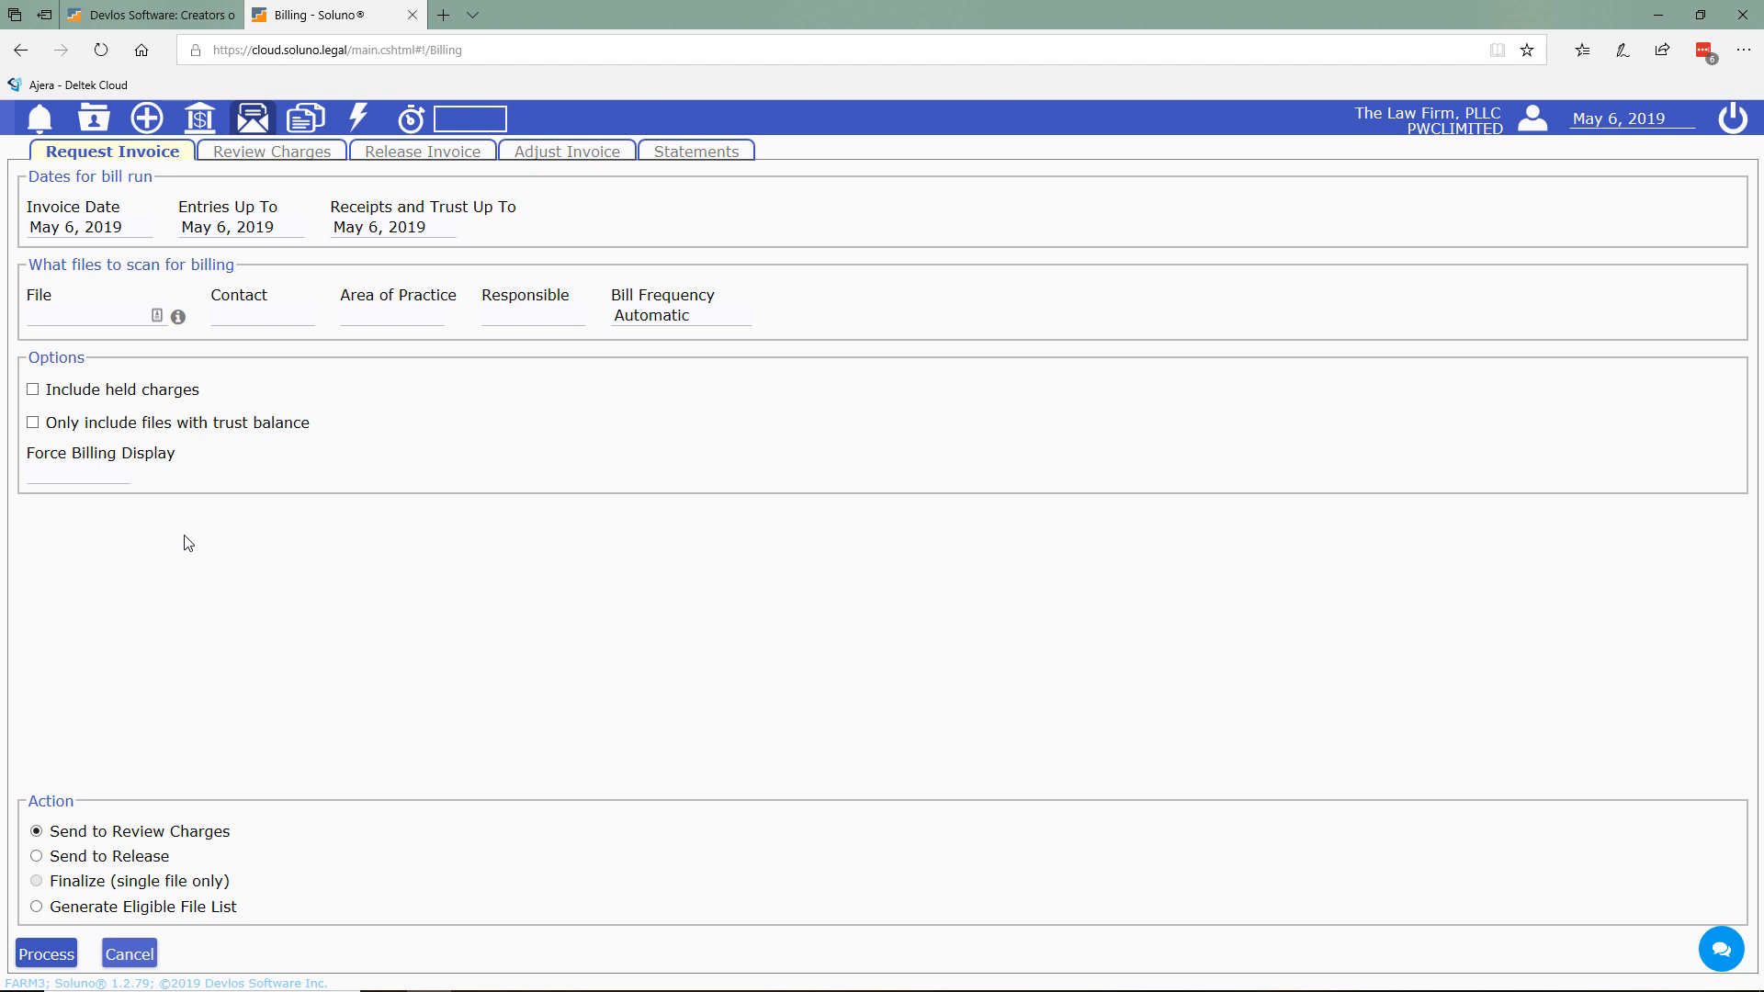
pyautogui.click(49, 312)
pyautogui.write('client')
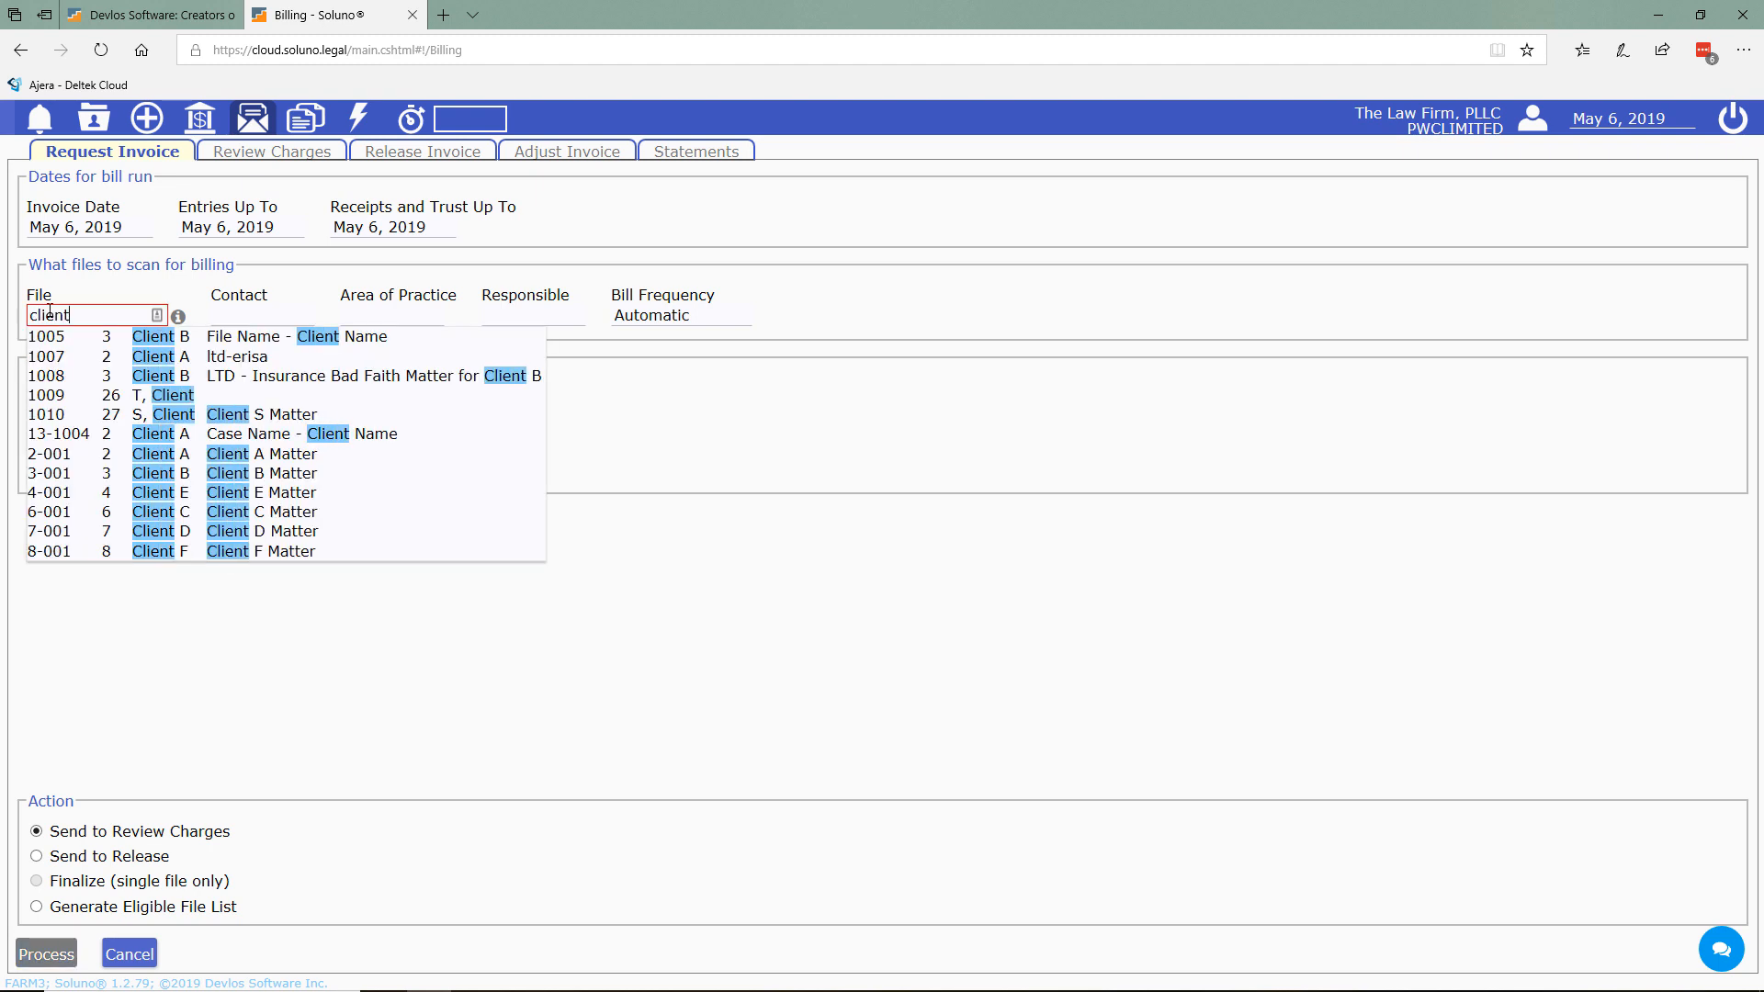
pyautogui.click(225, 415)
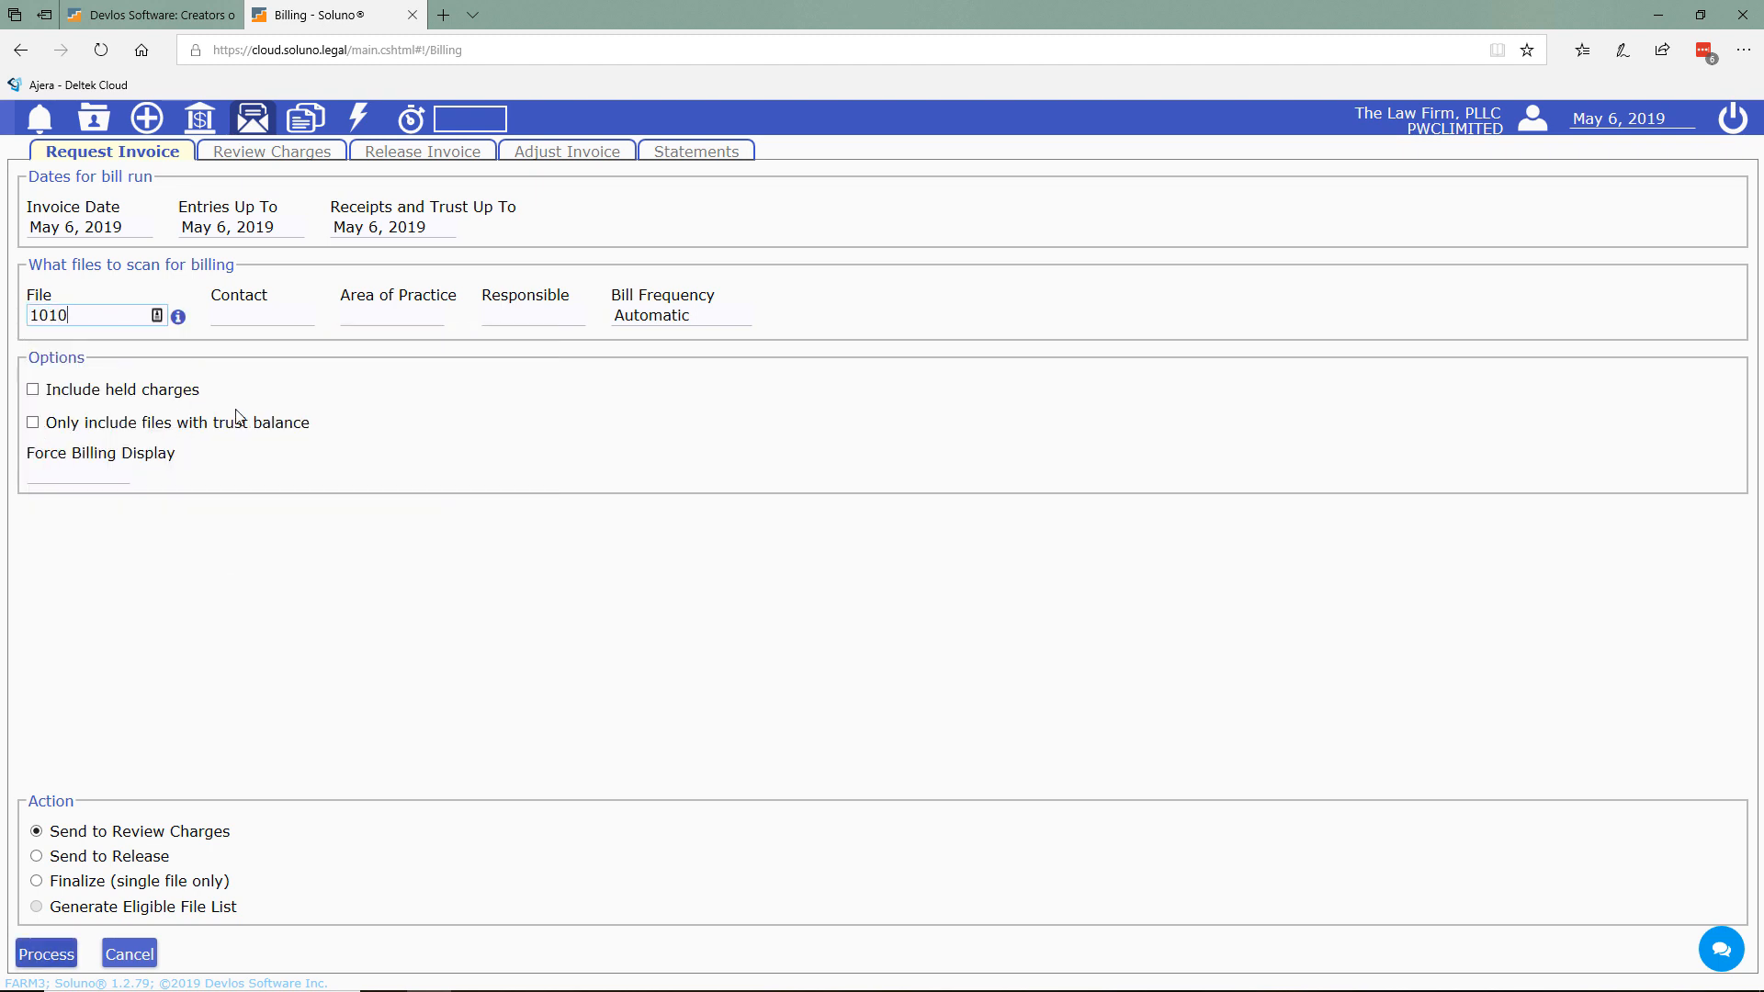
pyautogui.click(44, 952)
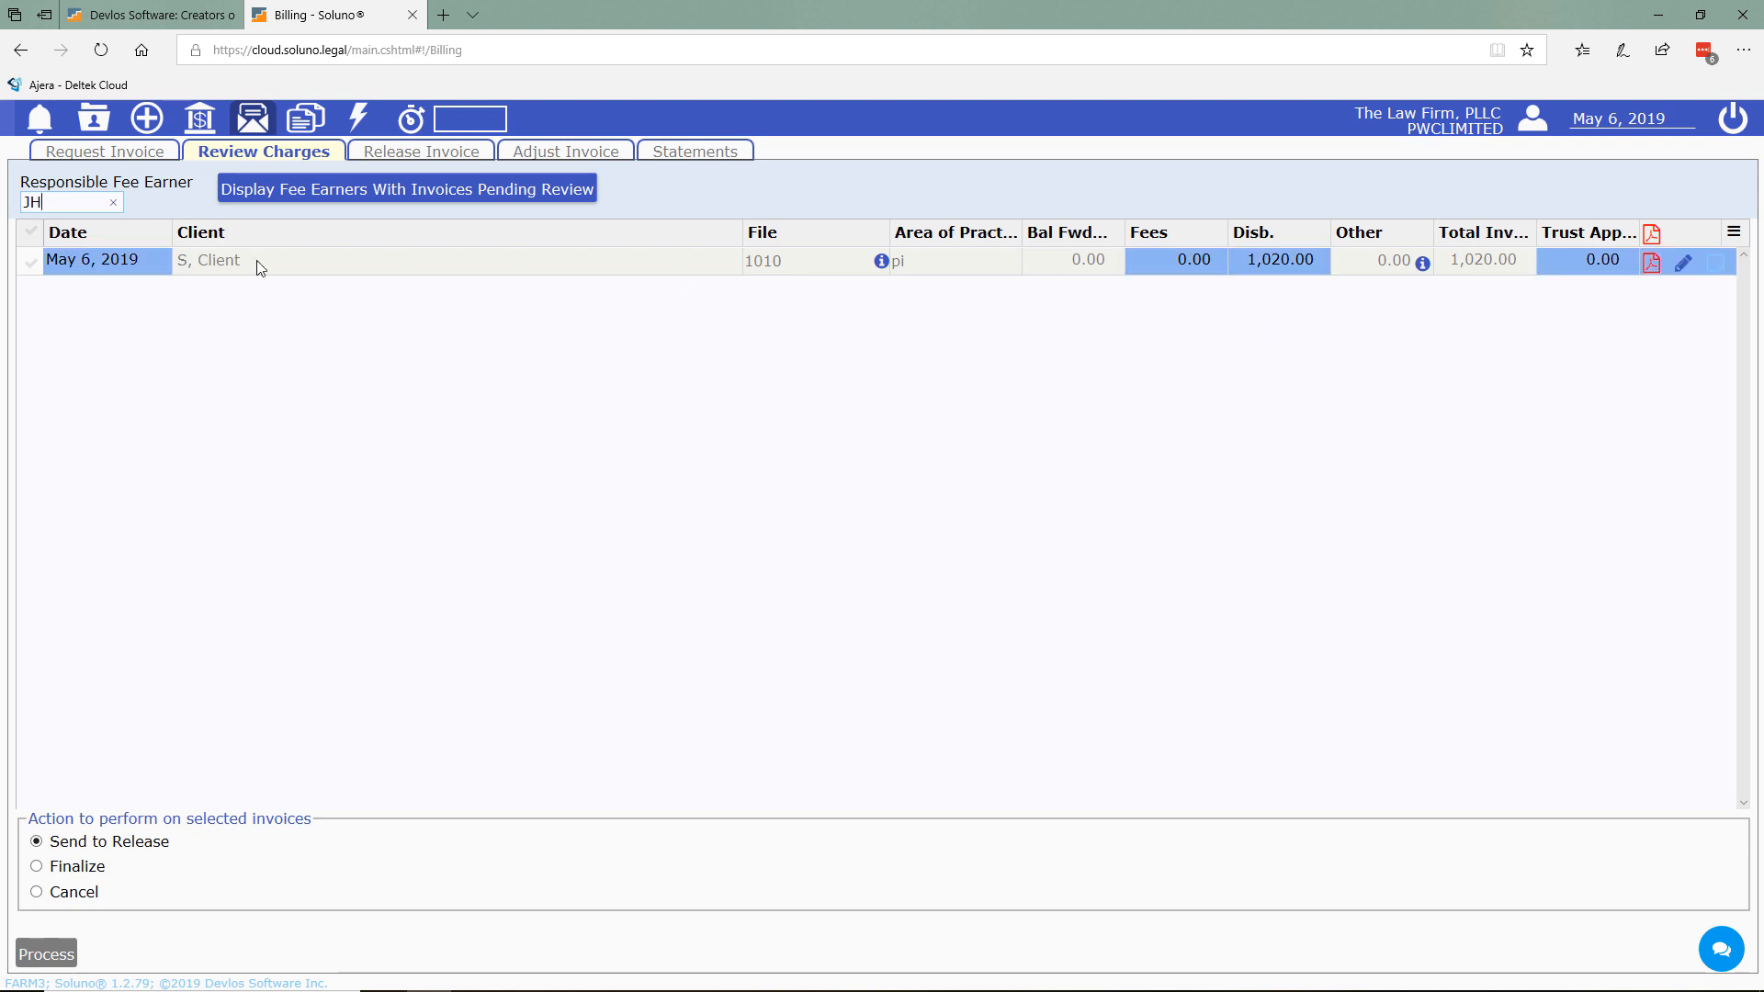
# - Check the expense charges on the Client S invoice awaiting review, and finalize that invoice
pyautogui.click(1683, 264)
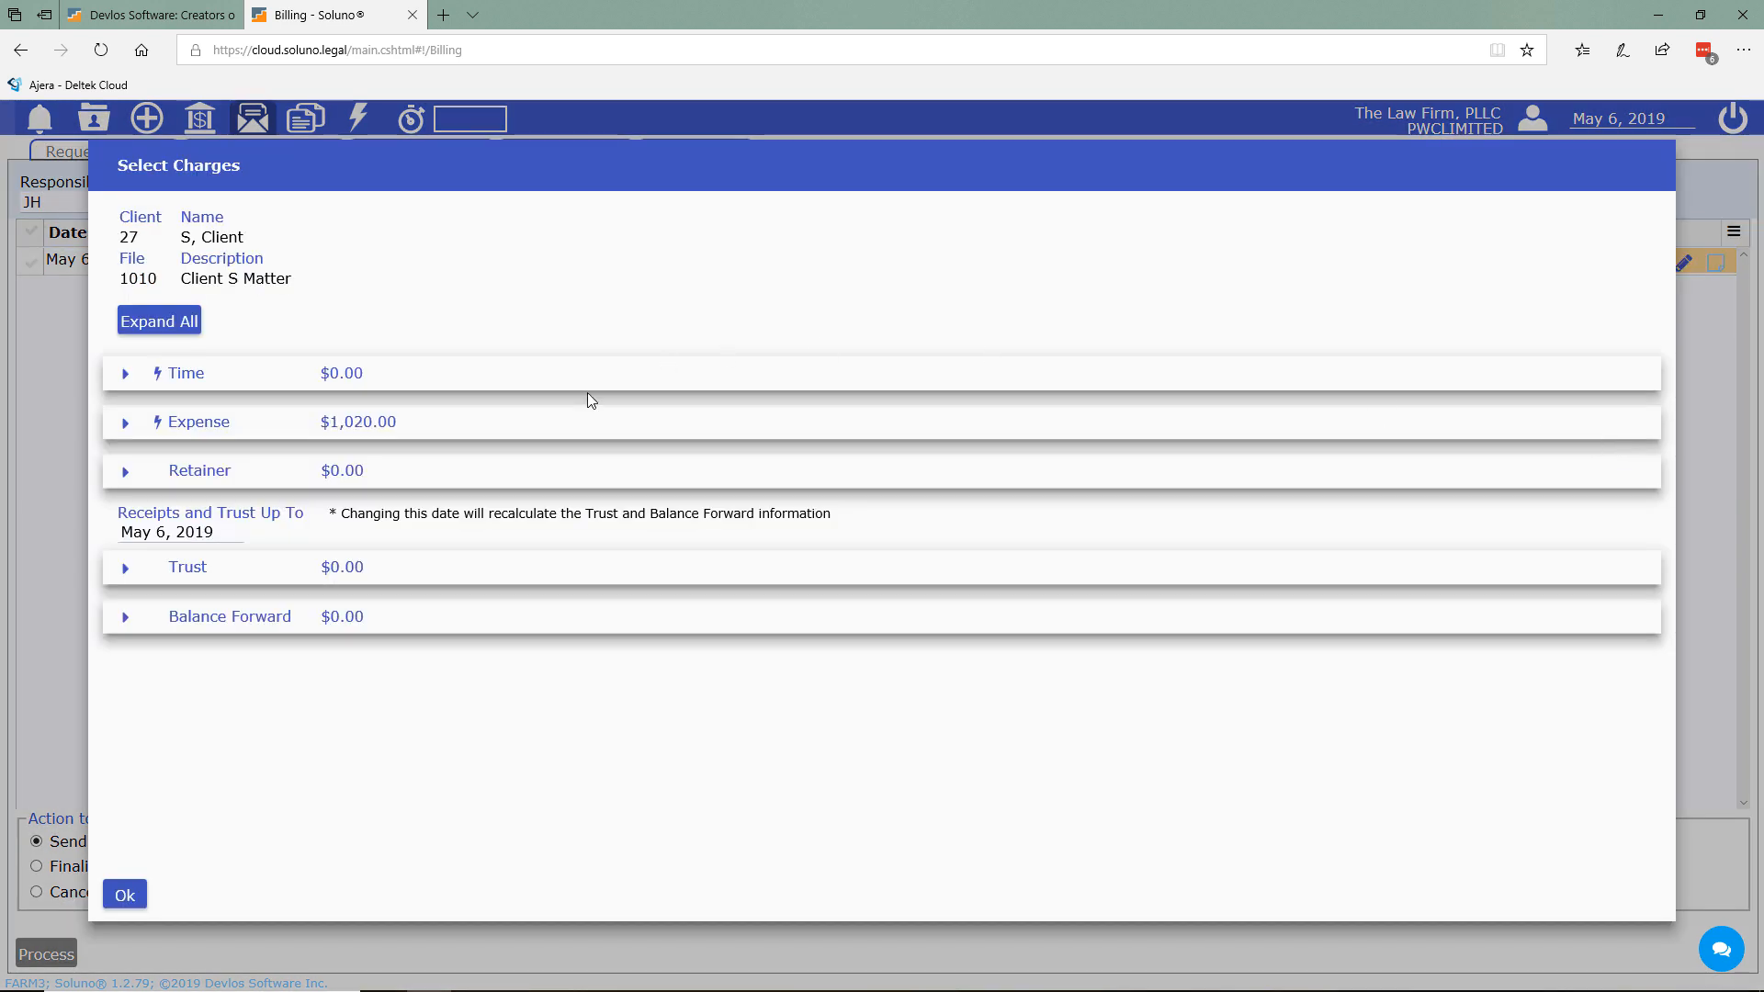
pyautogui.click(125, 423)
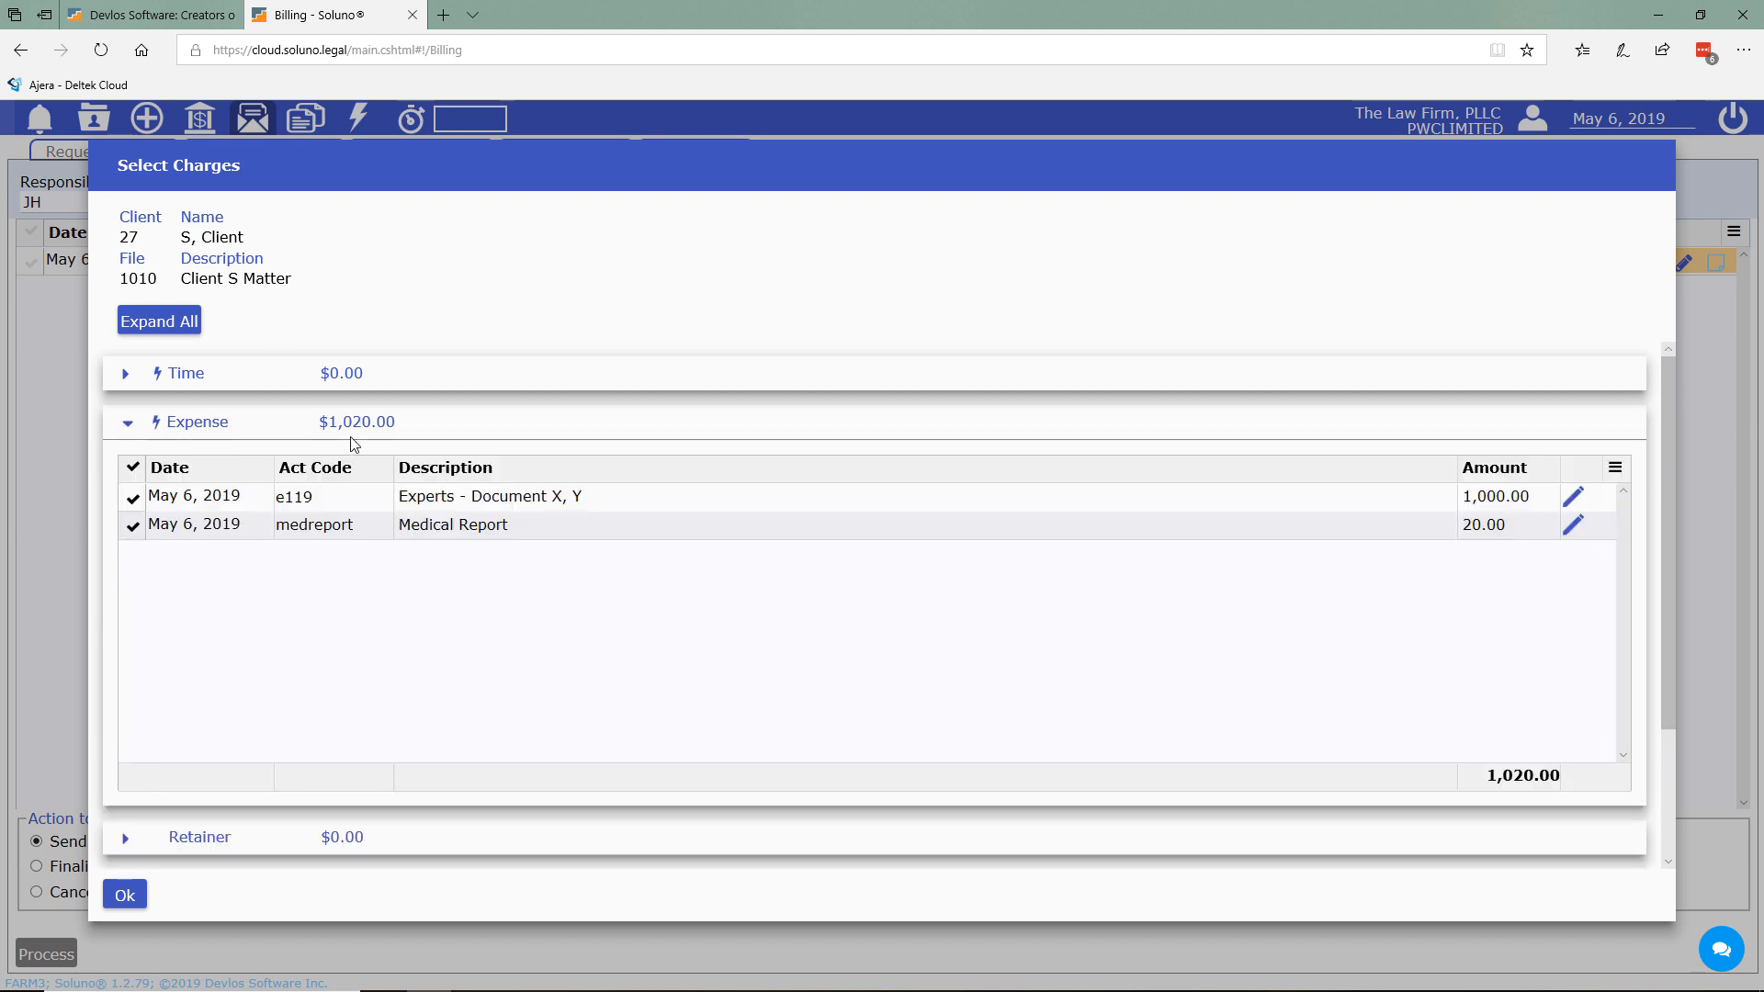
pyautogui.click(125, 895)
pyautogui.click(45, 867)
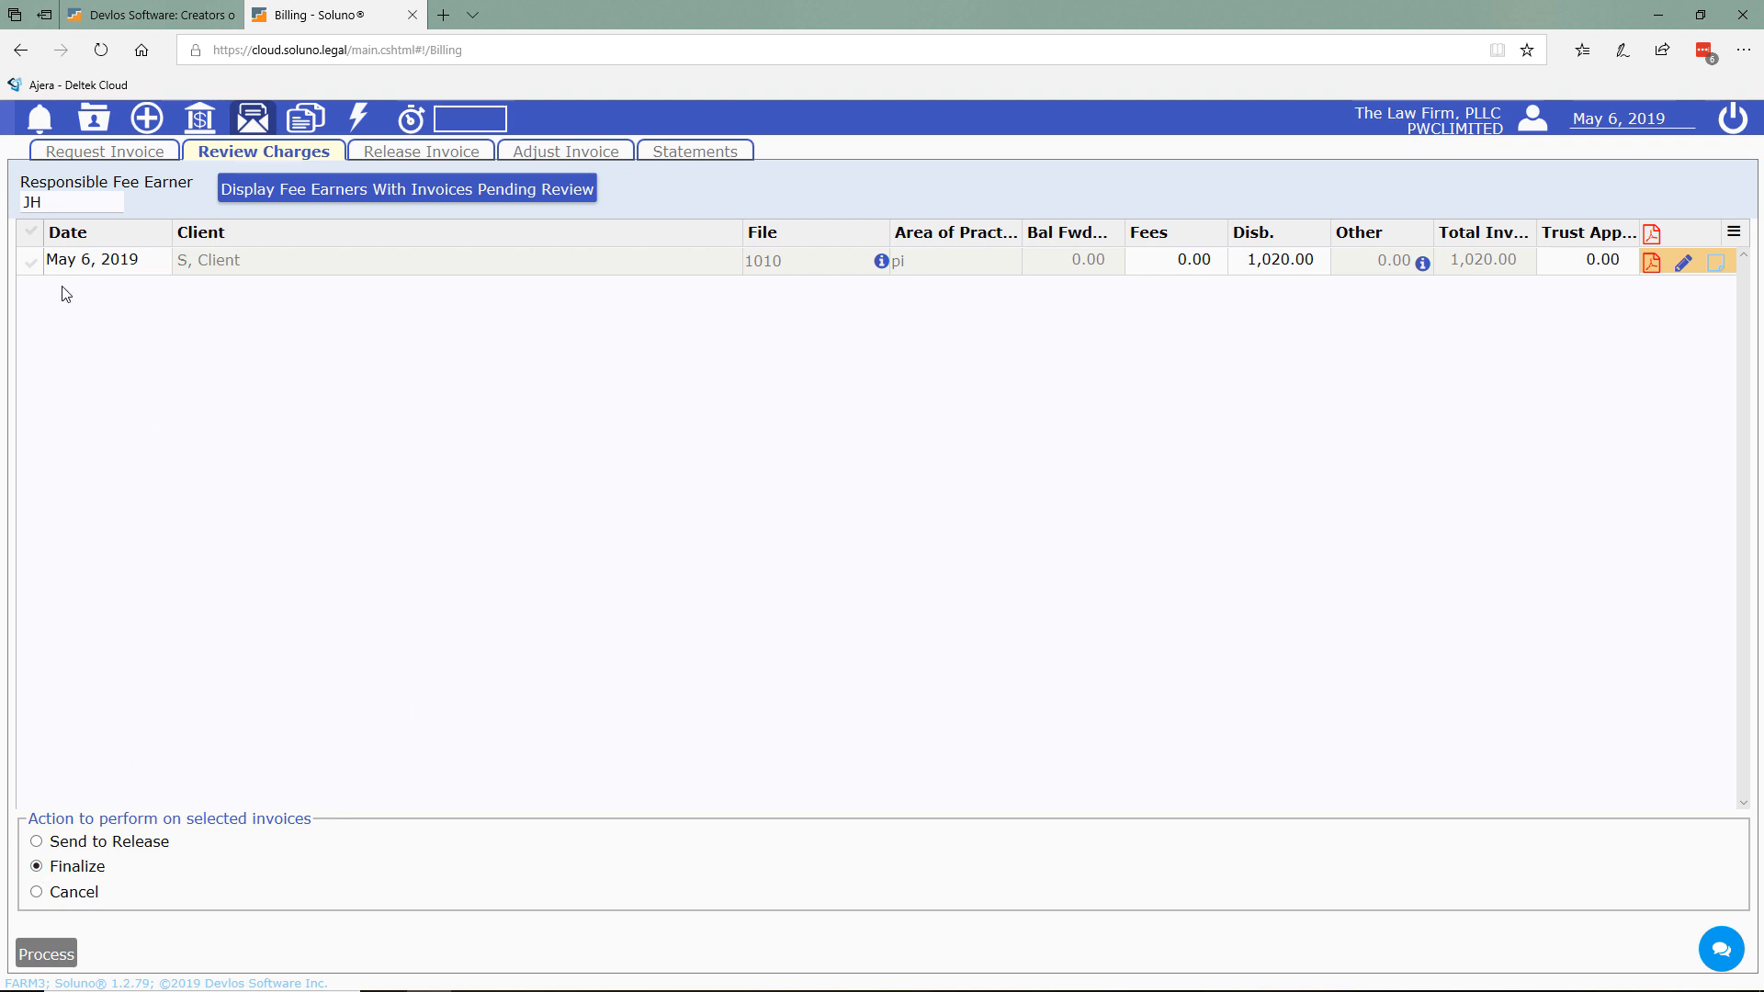
pyautogui.click(30, 263)
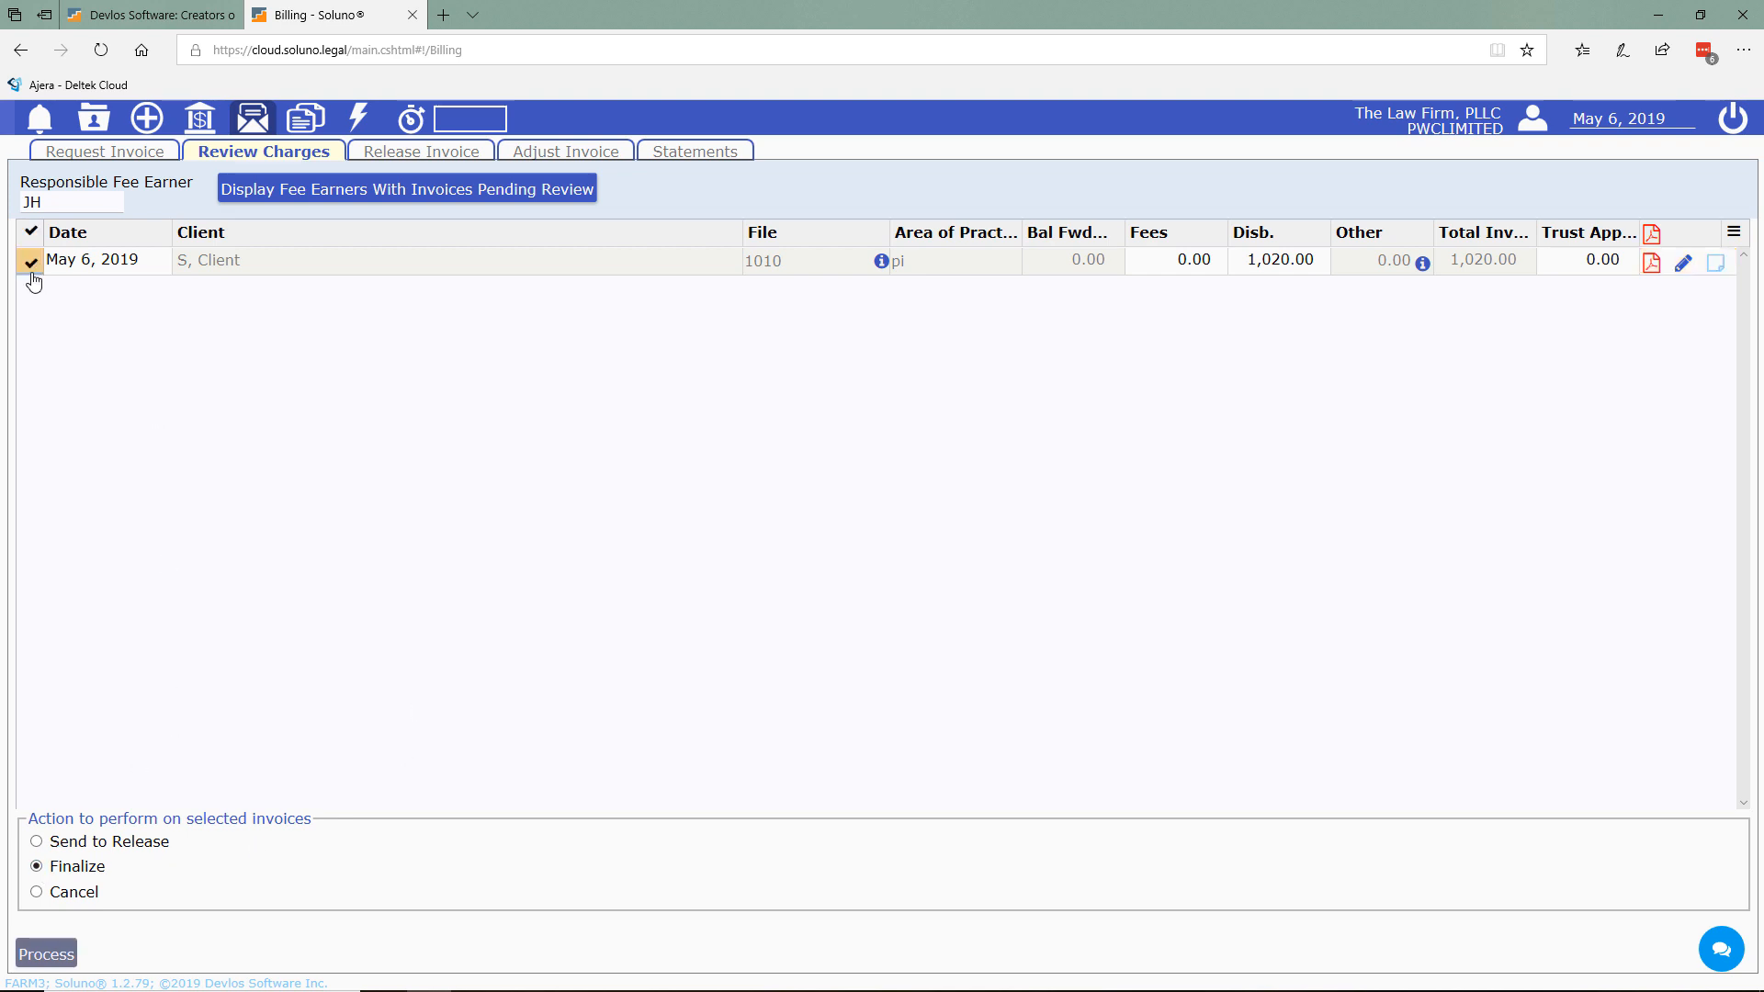
pyautogui.click(53, 957)
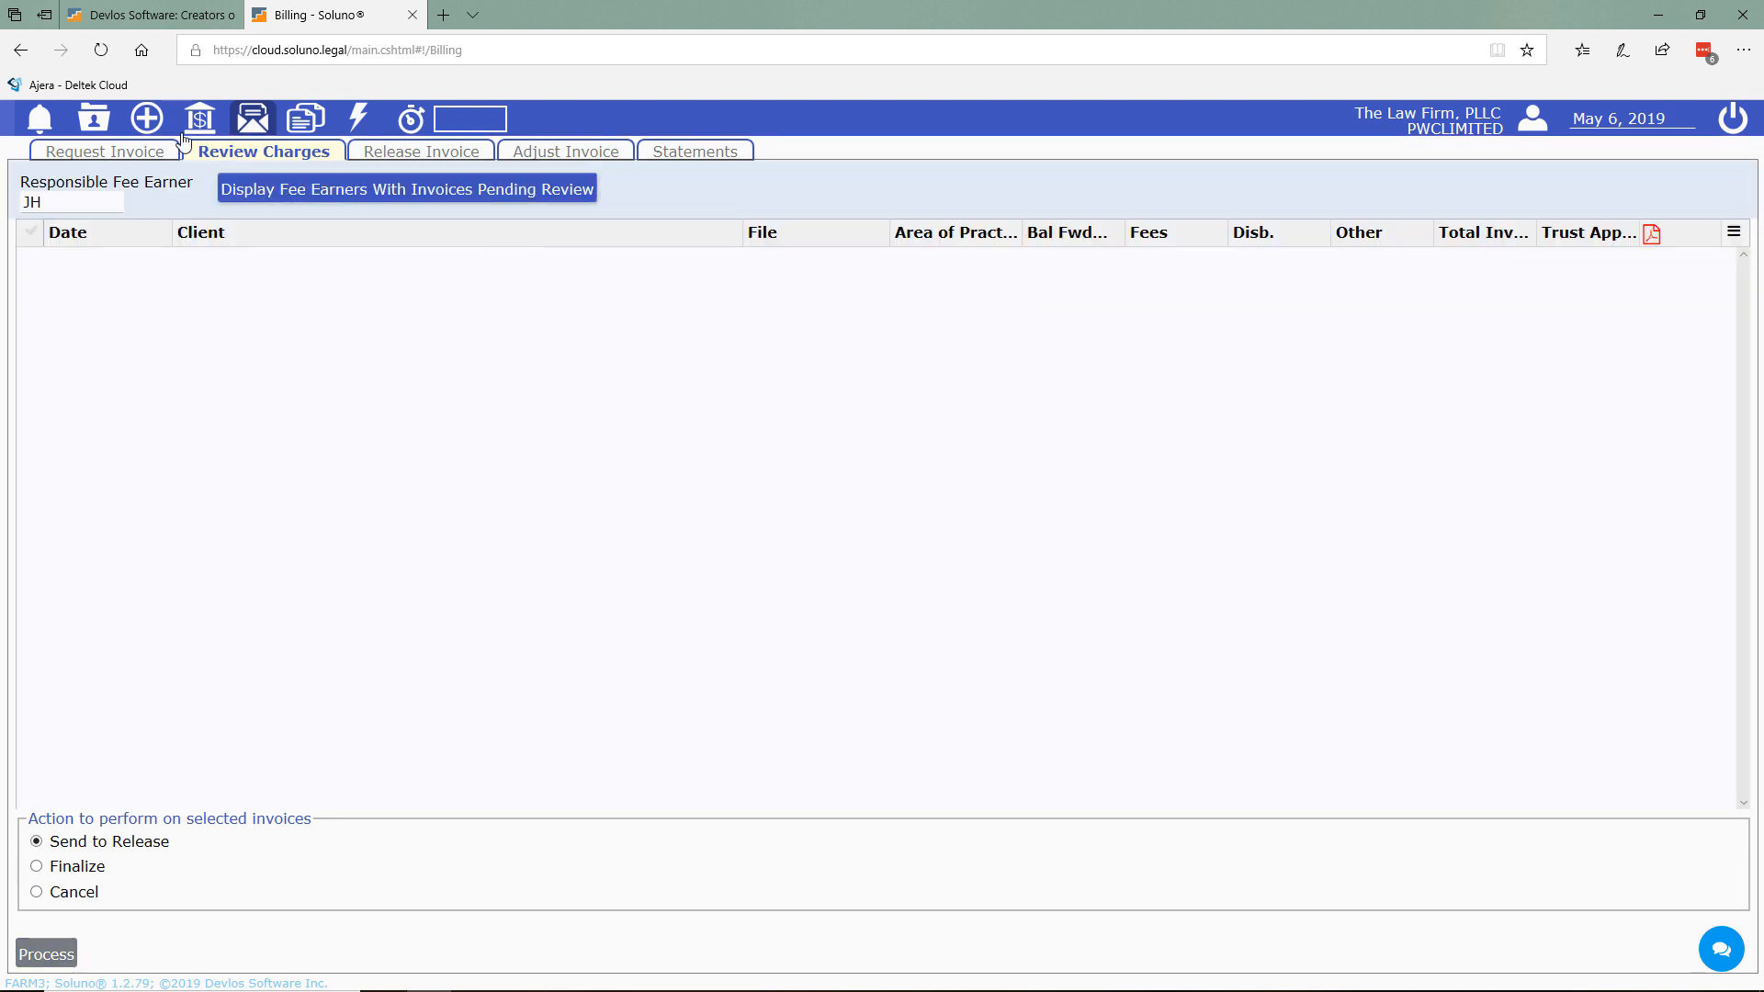
# - Start a time/fees entry for the Client S Matter file, 1010, with task bw
pyautogui.click(146, 118)
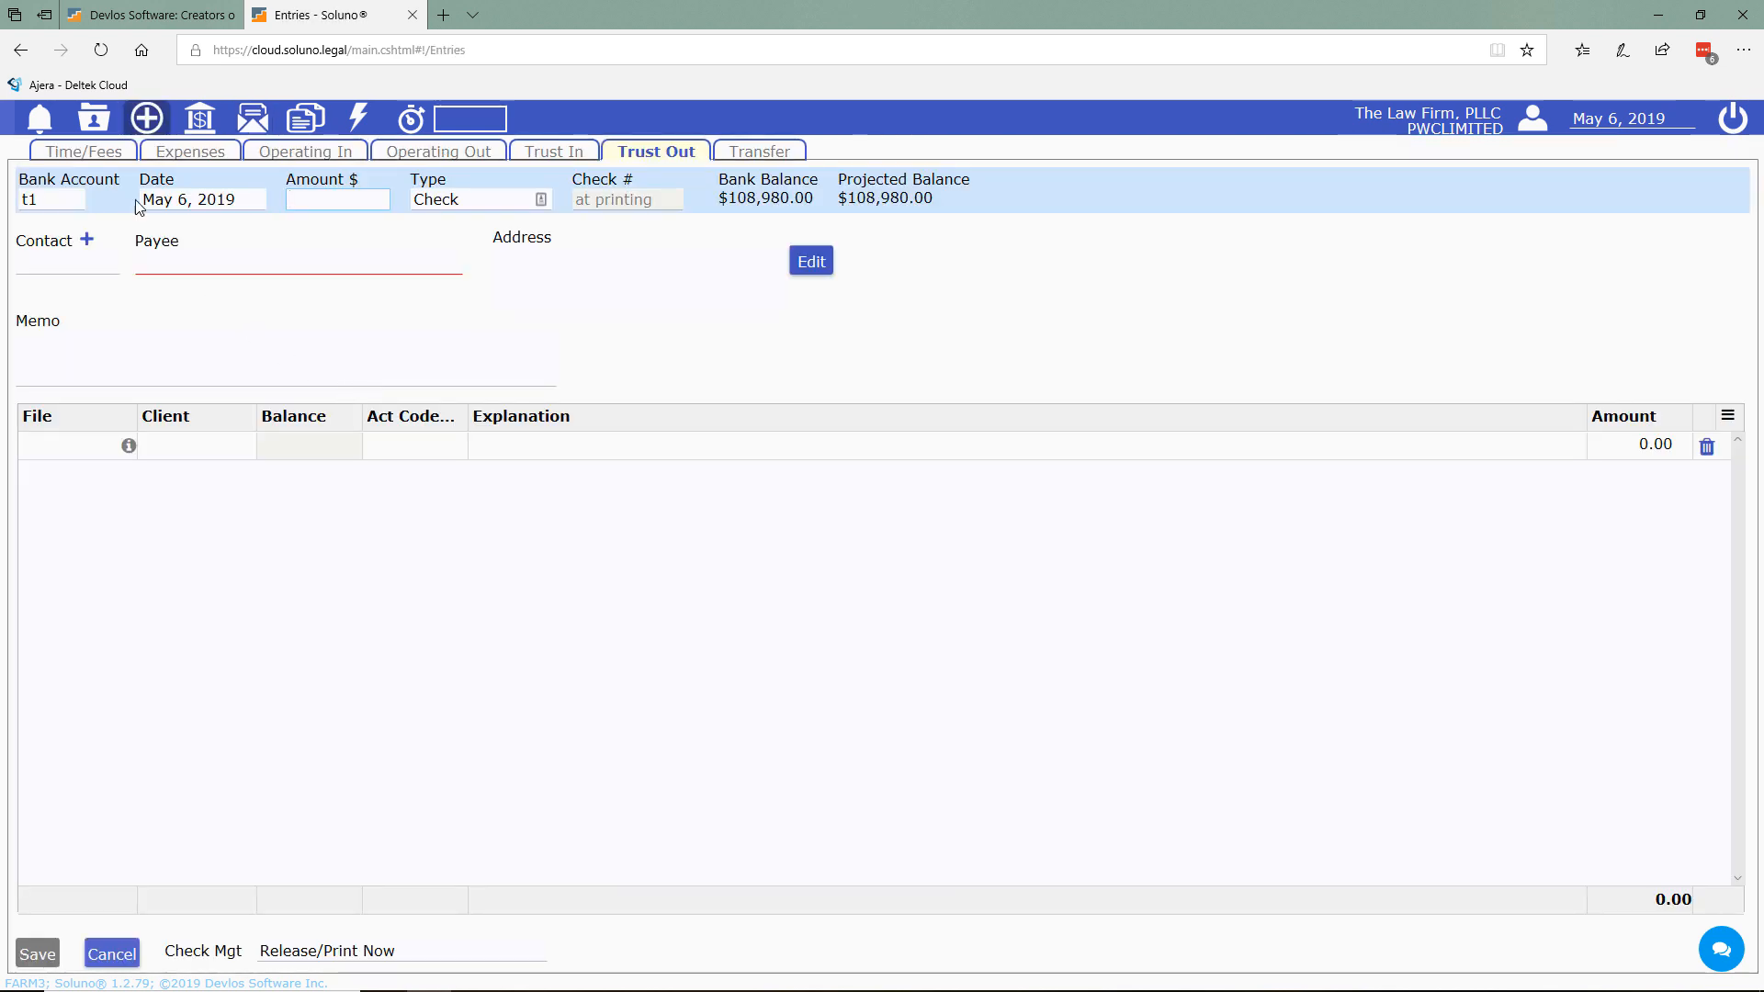
pyautogui.click(87, 151)
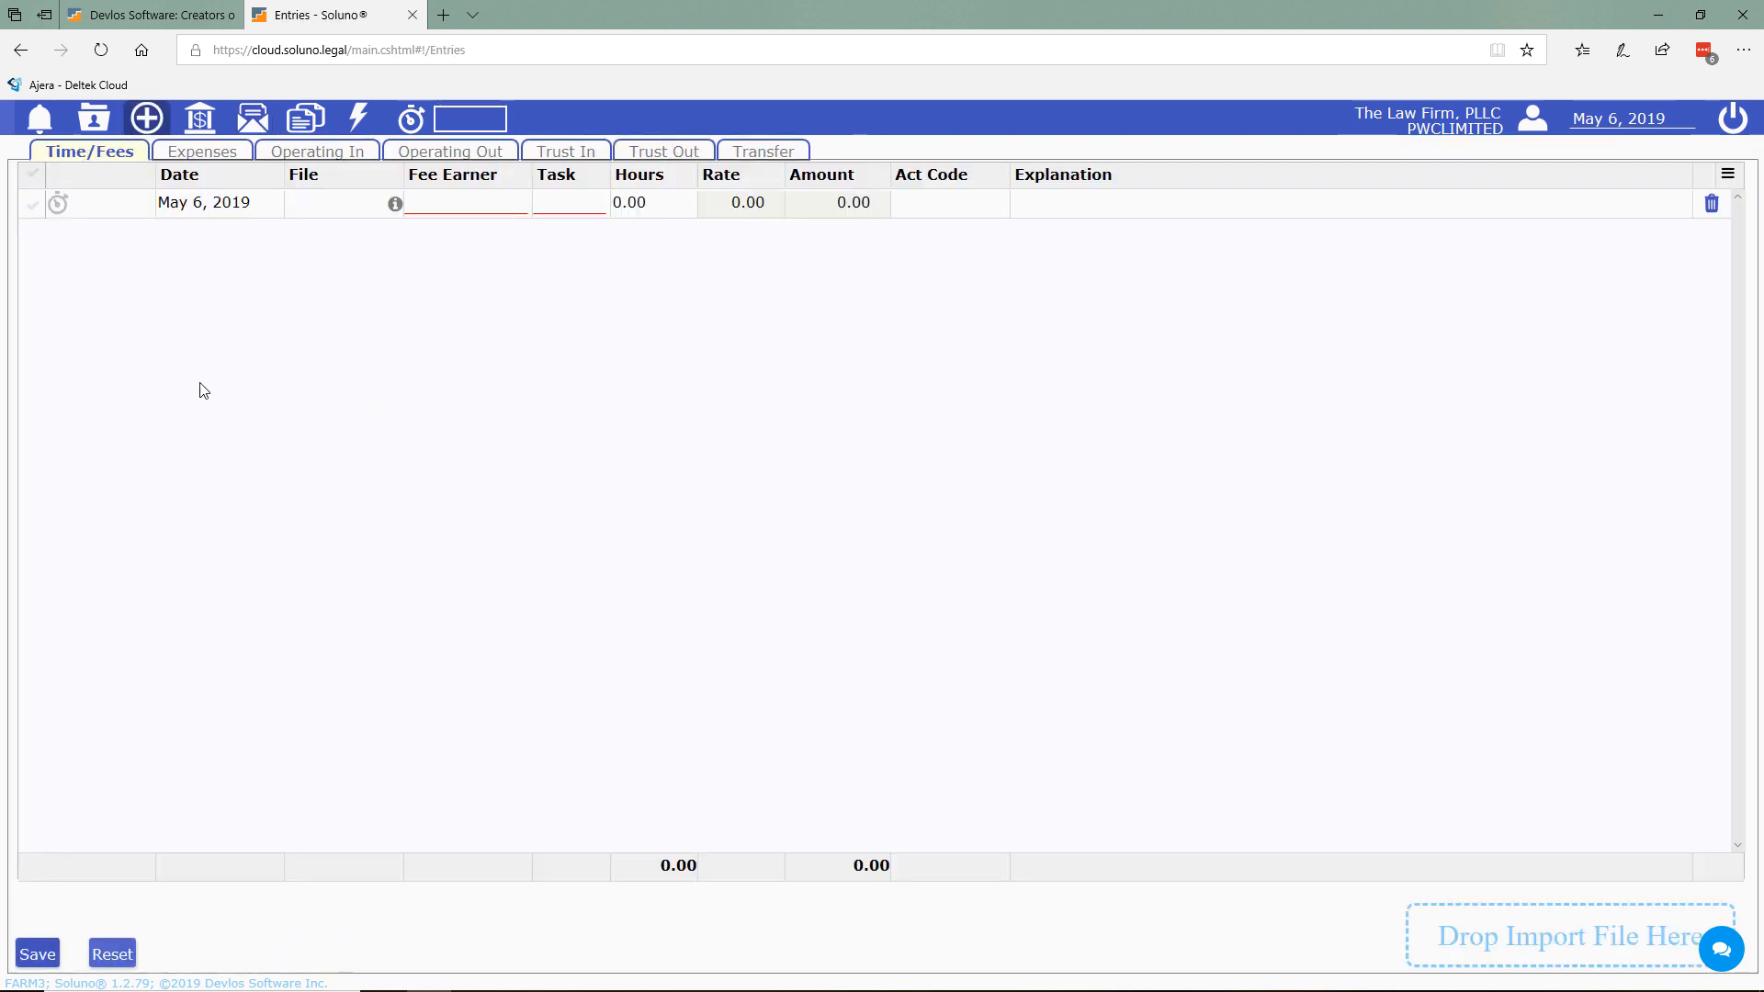
pyautogui.click(75, 210)
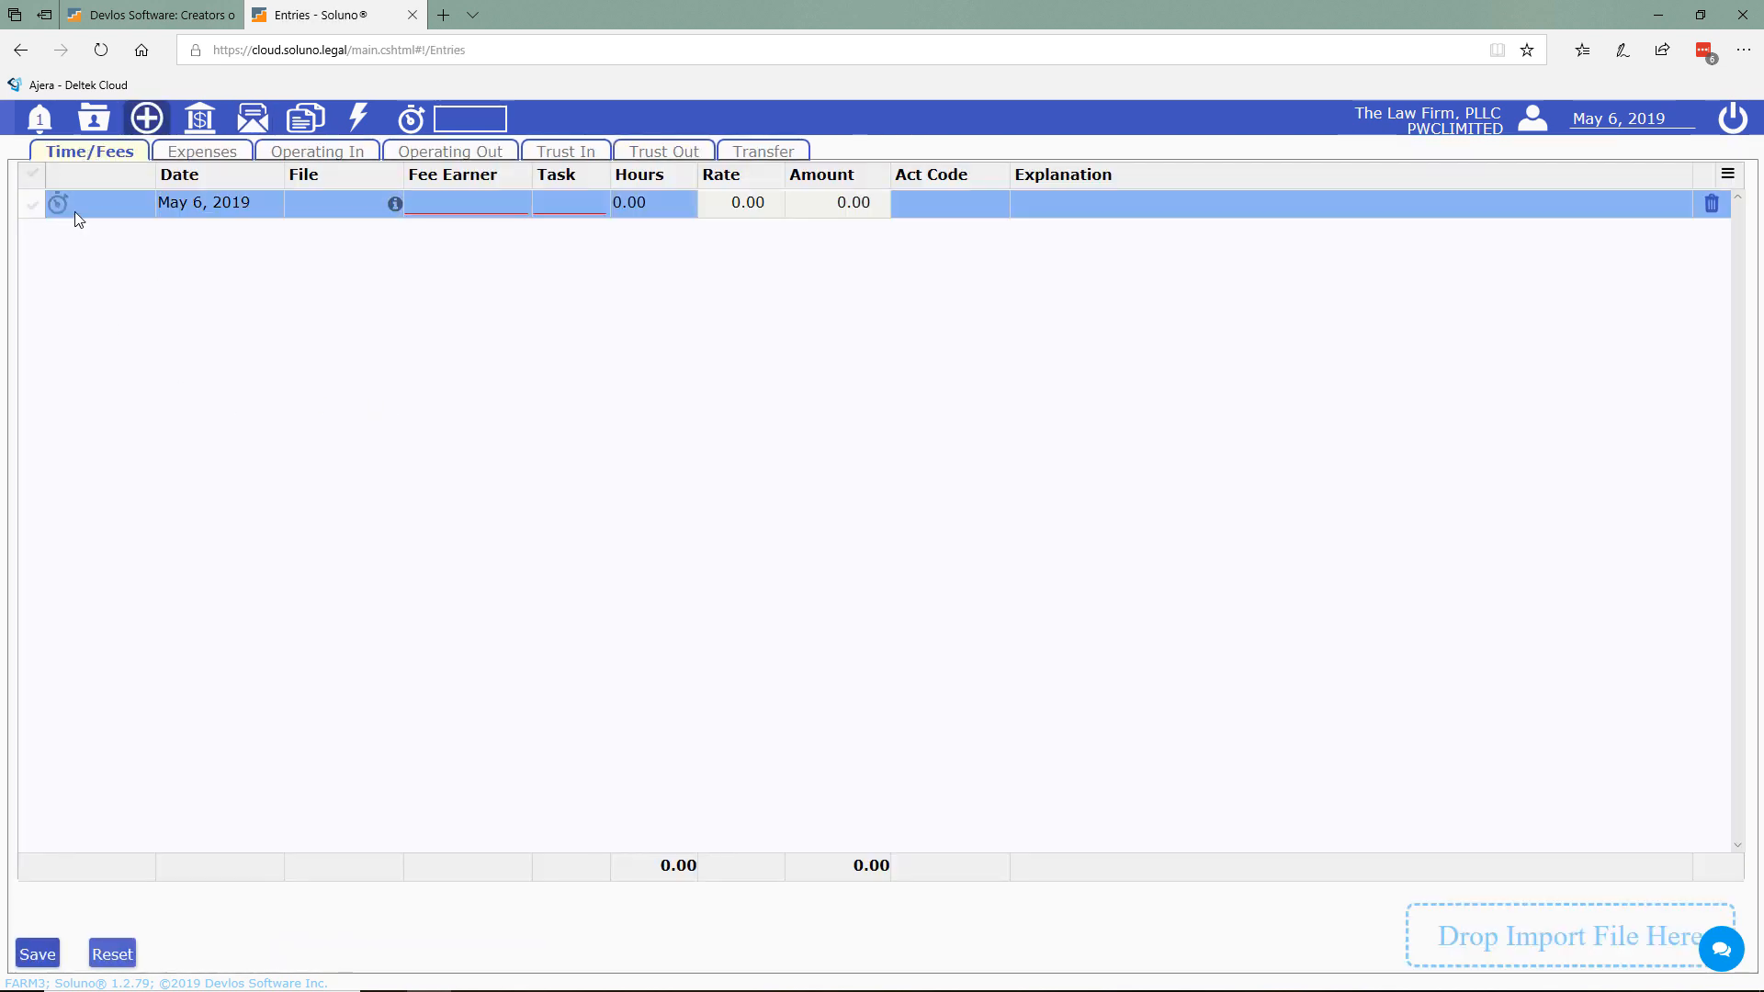
pyautogui.click(308, 210)
pyautogui.write('clie')
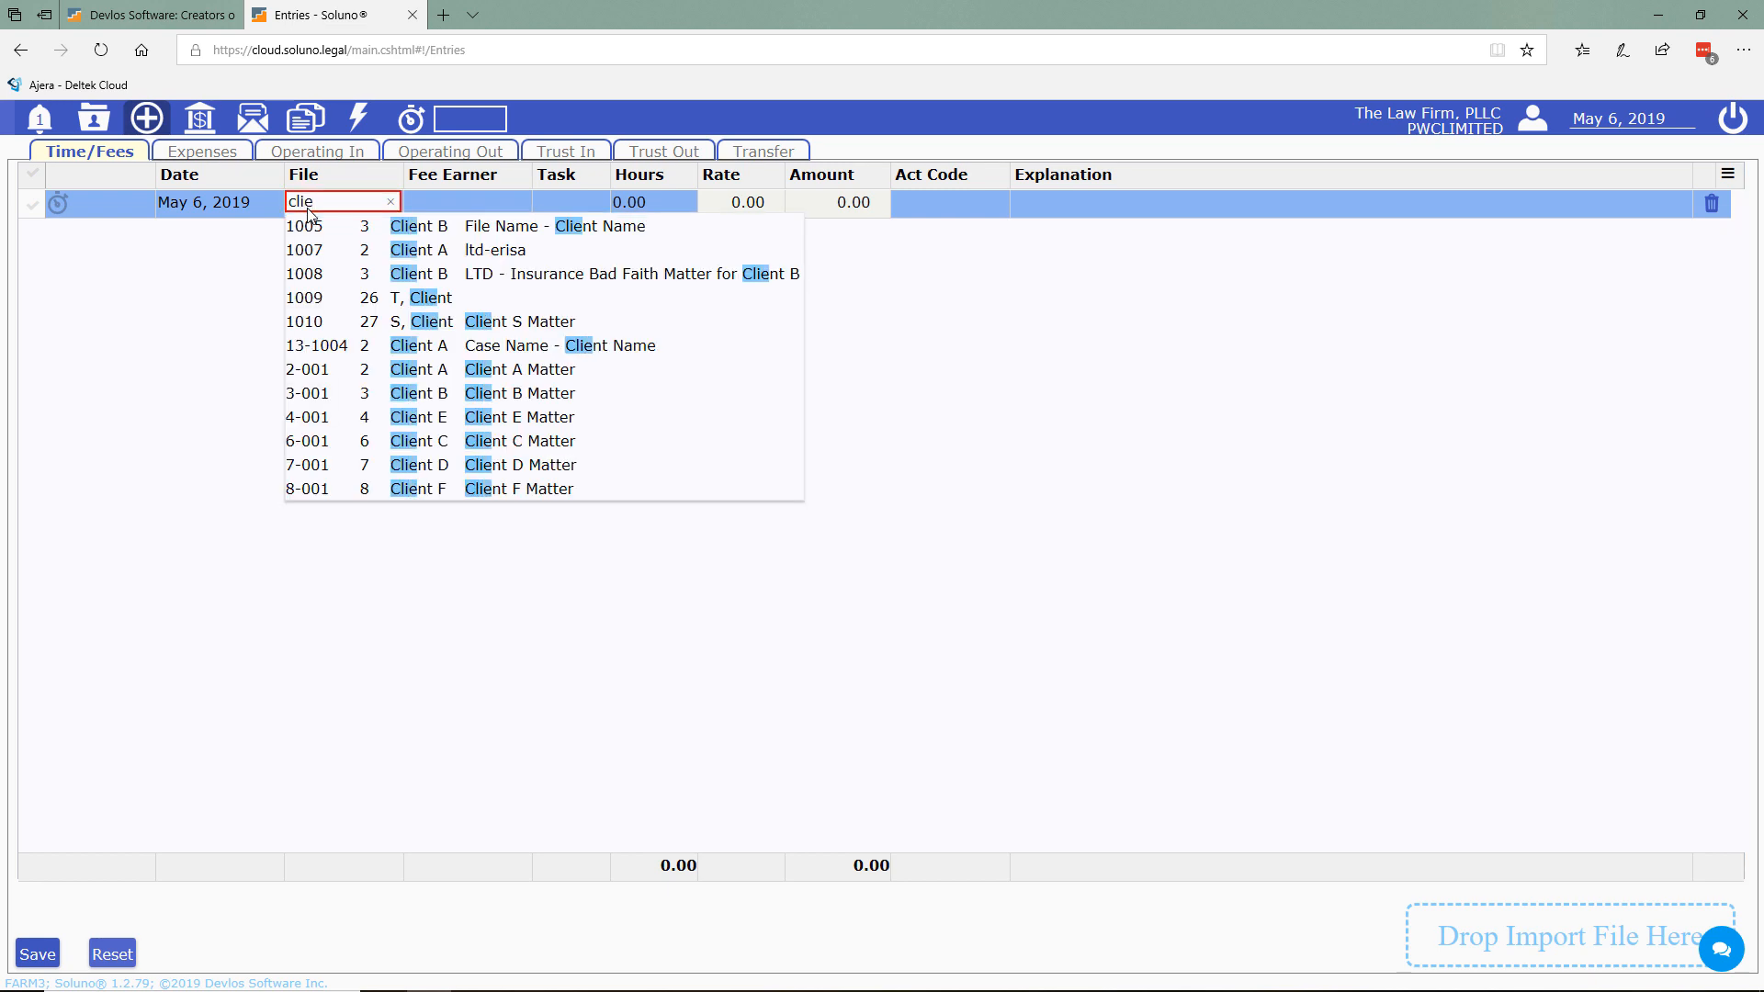
pyautogui.click(424, 320)
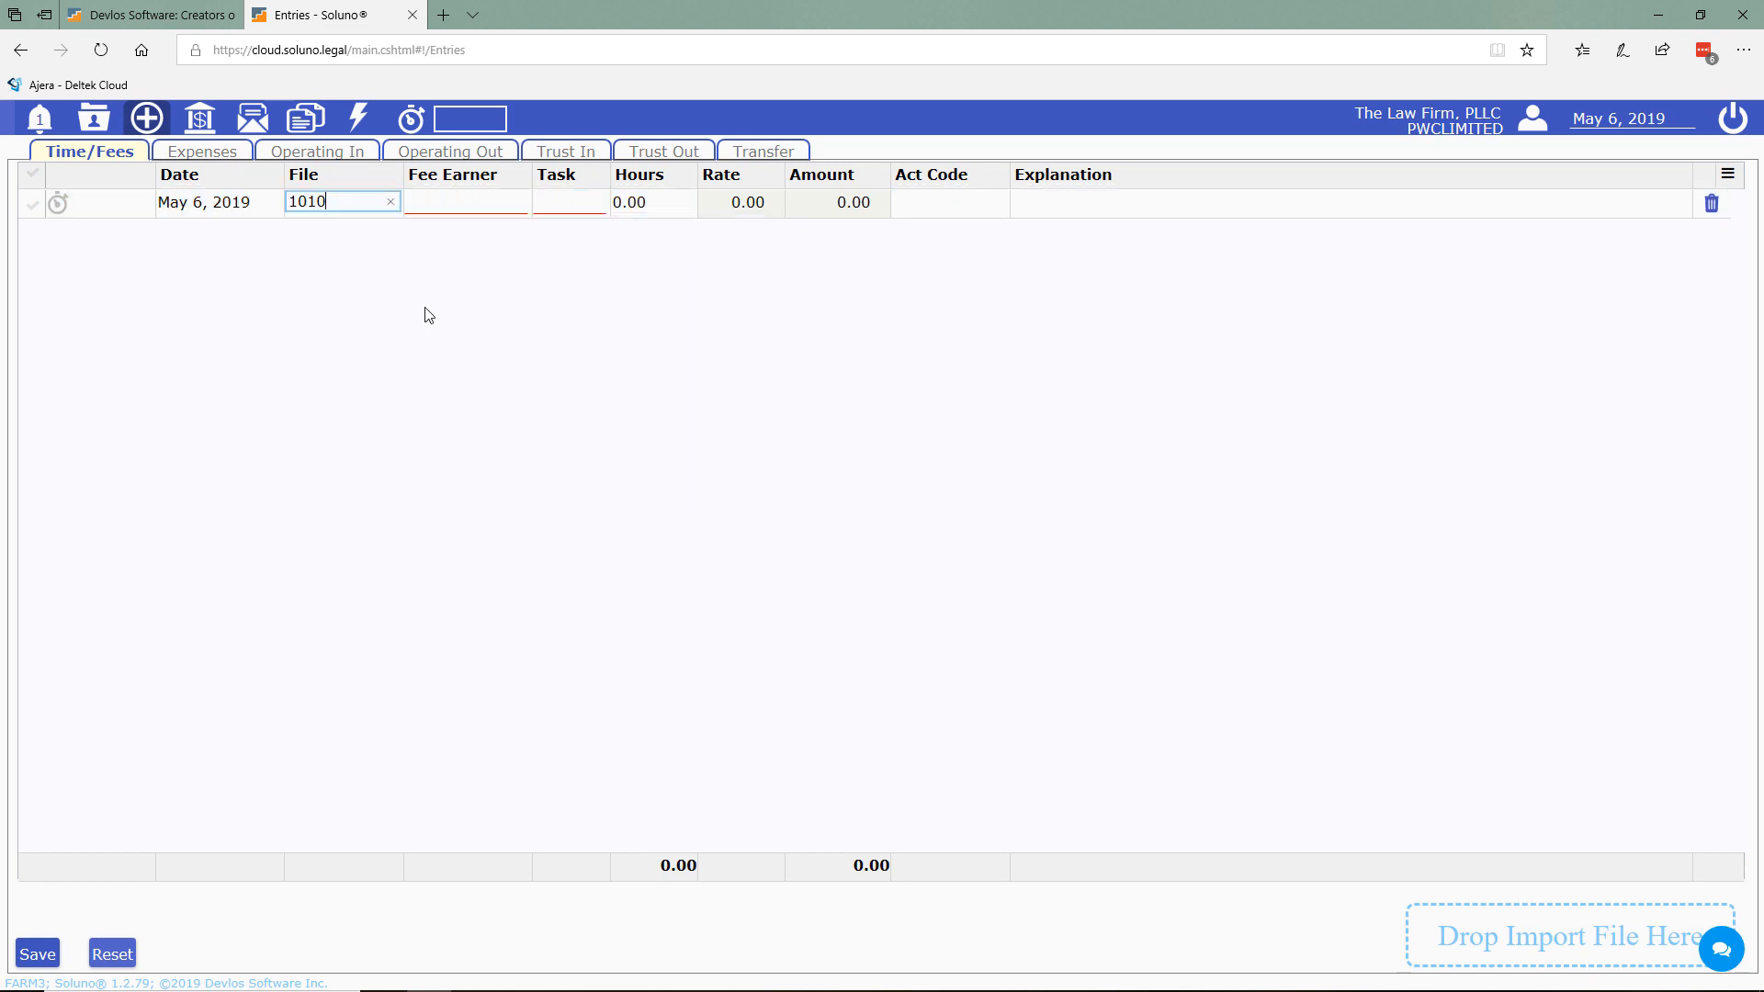
pyautogui.click(566, 203)
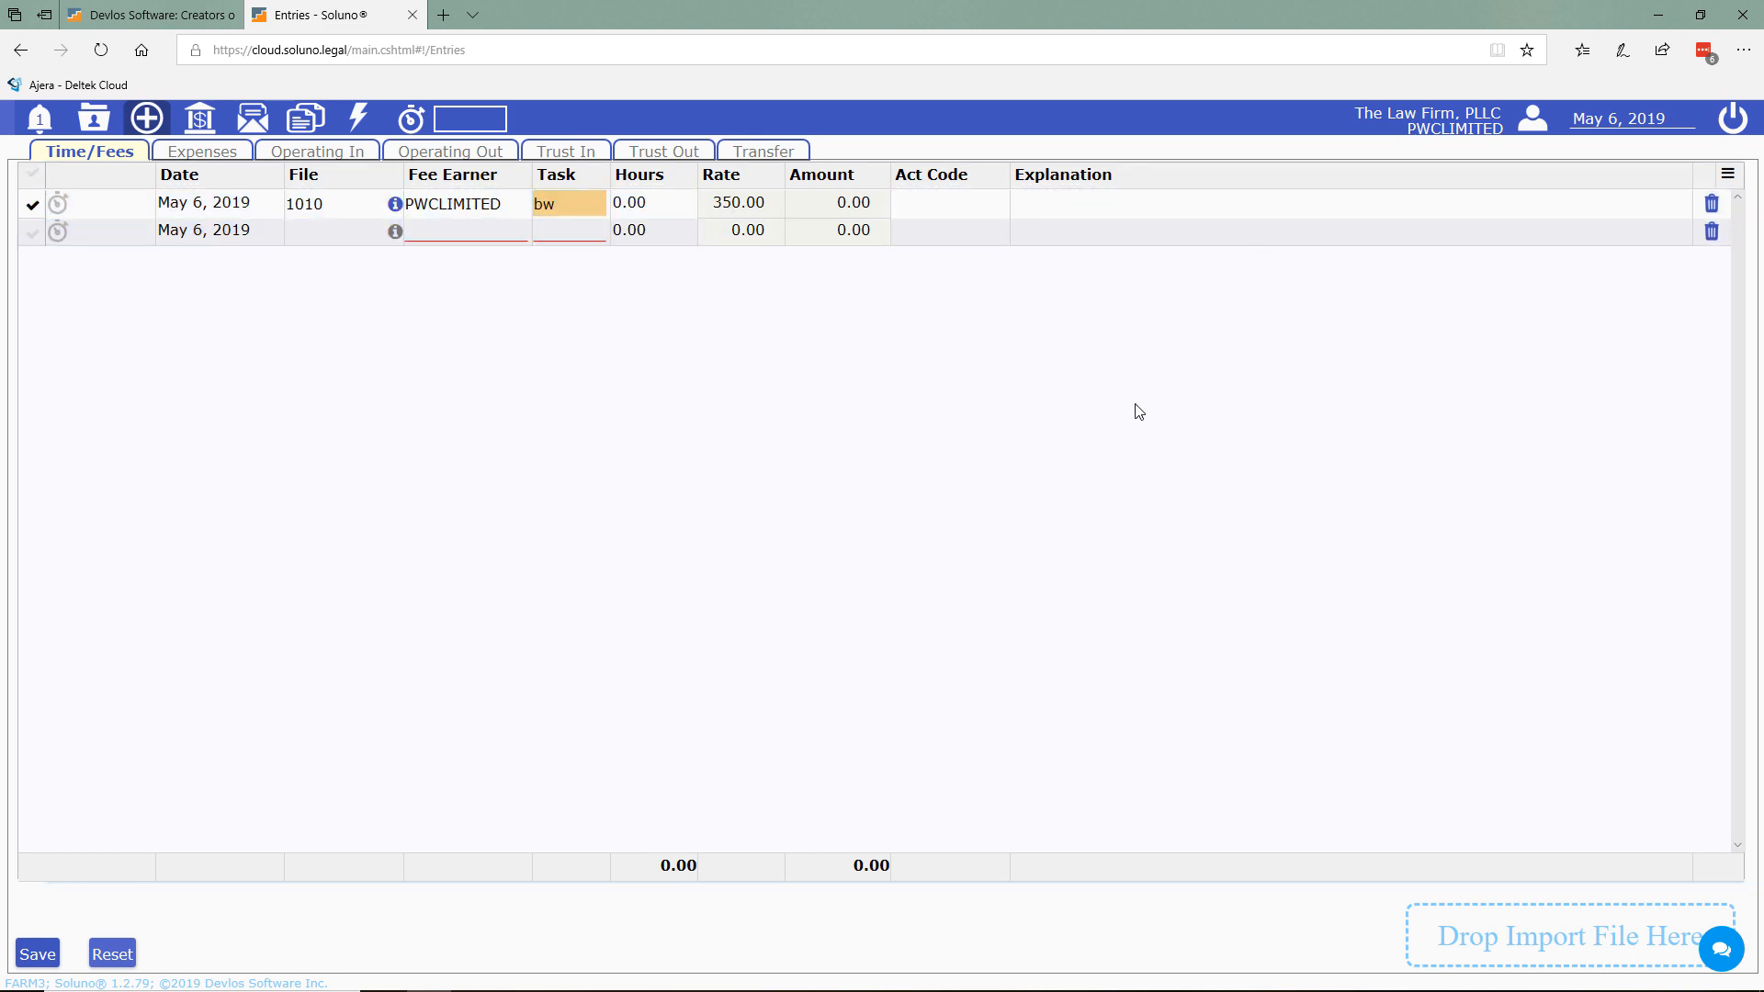
# - Change the fee earner on the Client S fee entry to JH
pyautogui.click(504, 203)
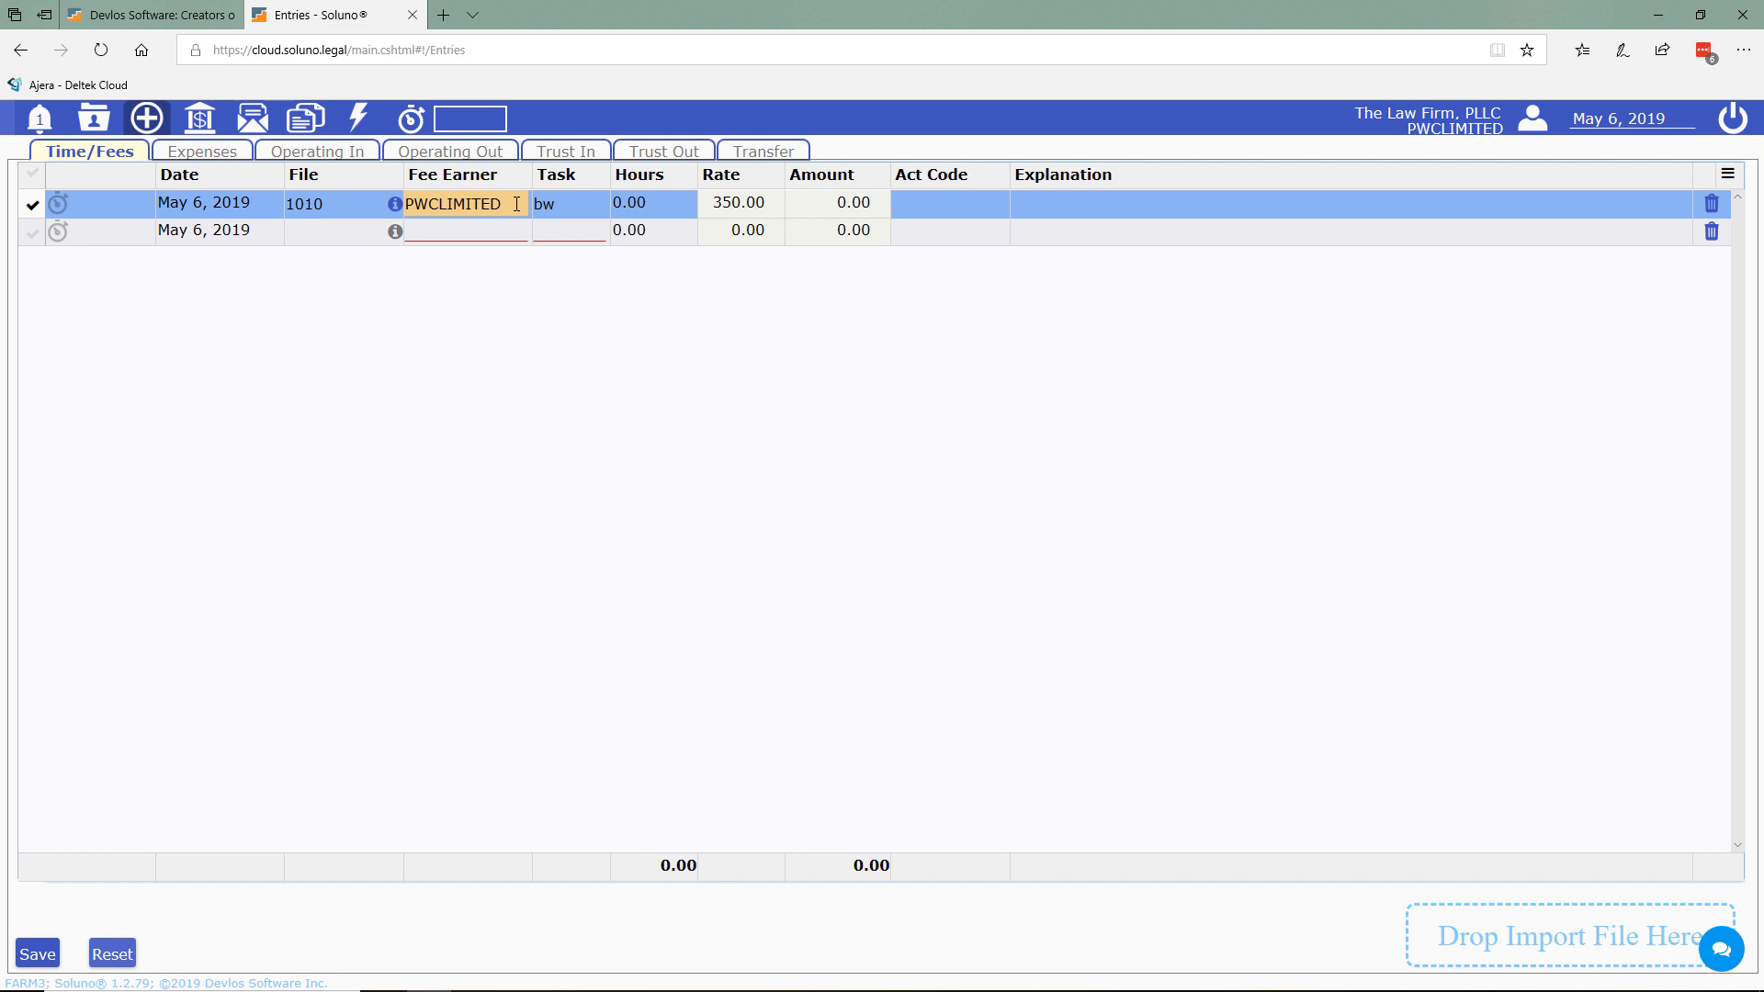
pyautogui.click(435, 199)
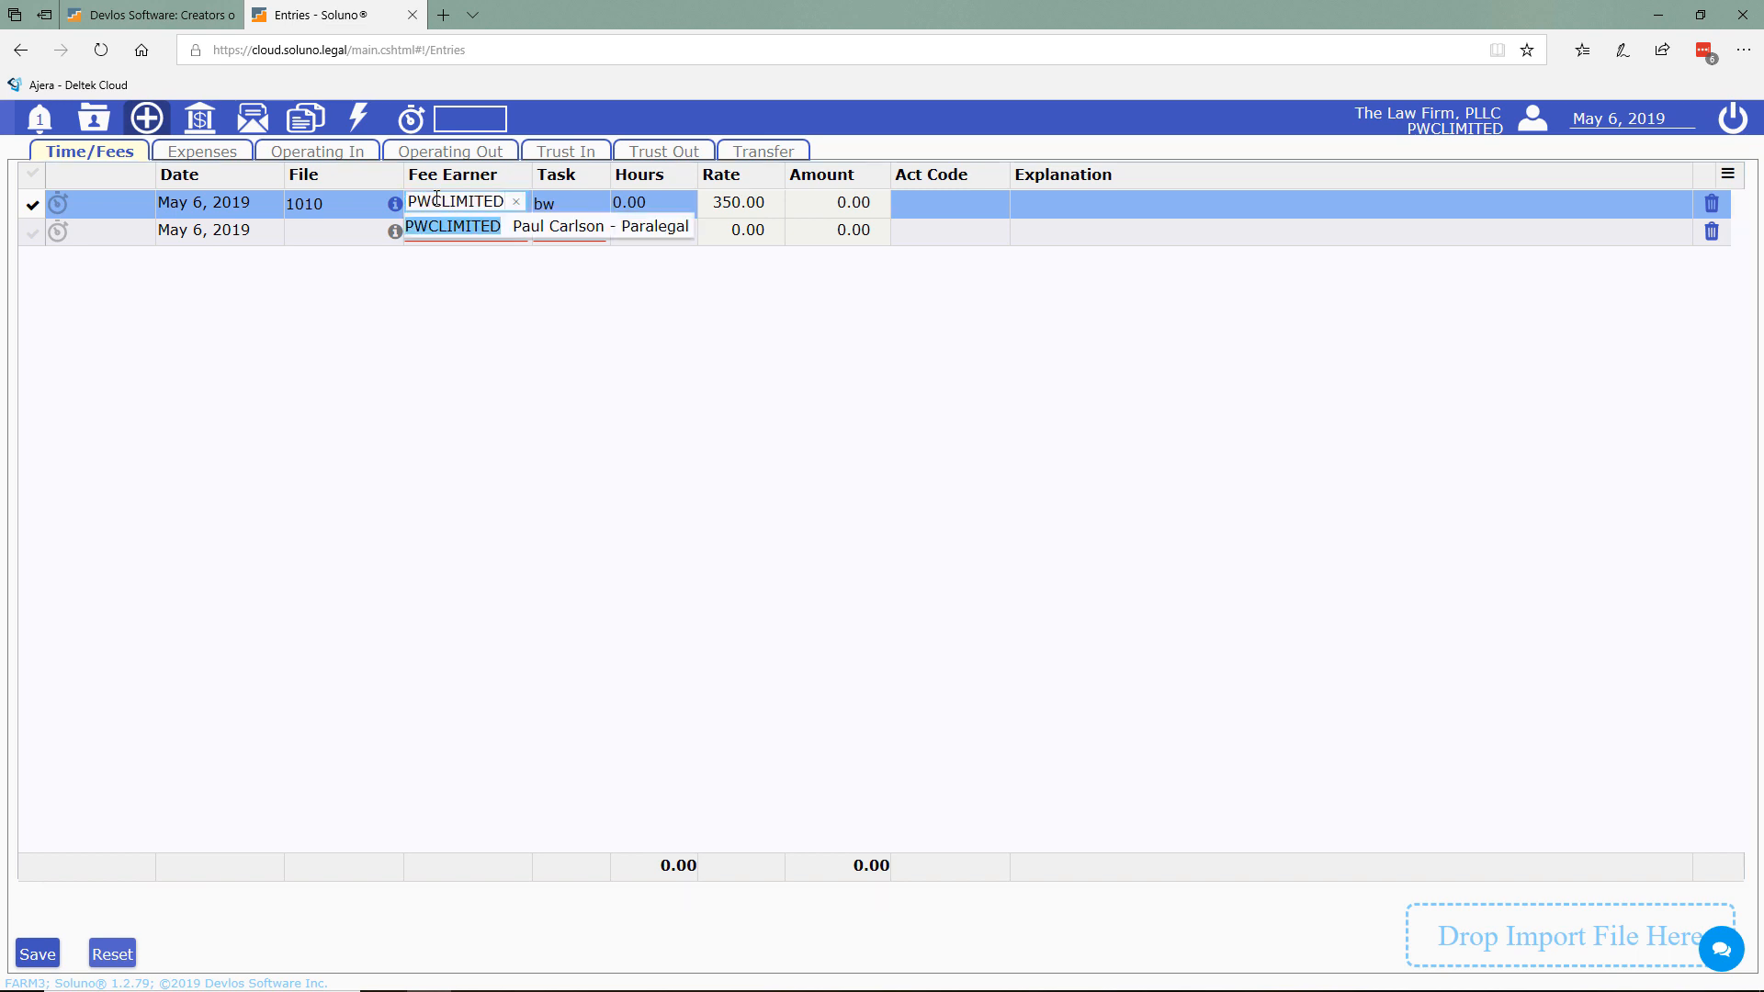
pyautogui.doubleClick(436, 199)
pyautogui.press('BackSpace')
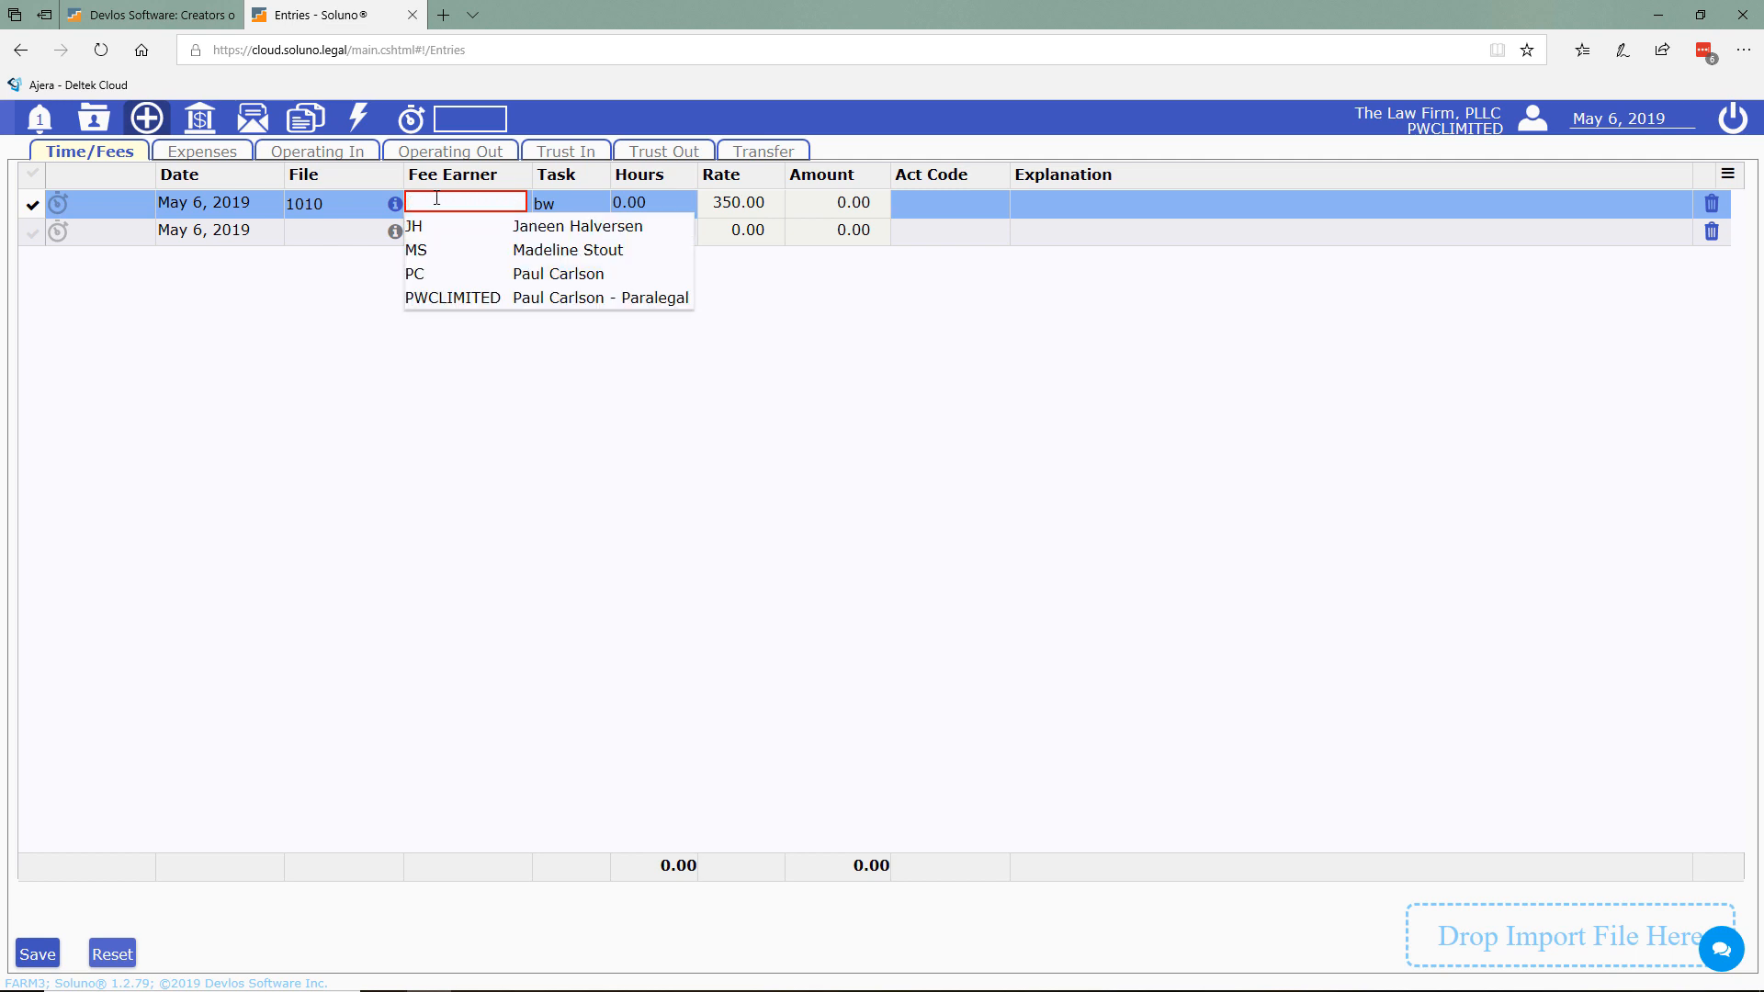
pyautogui.write('j')
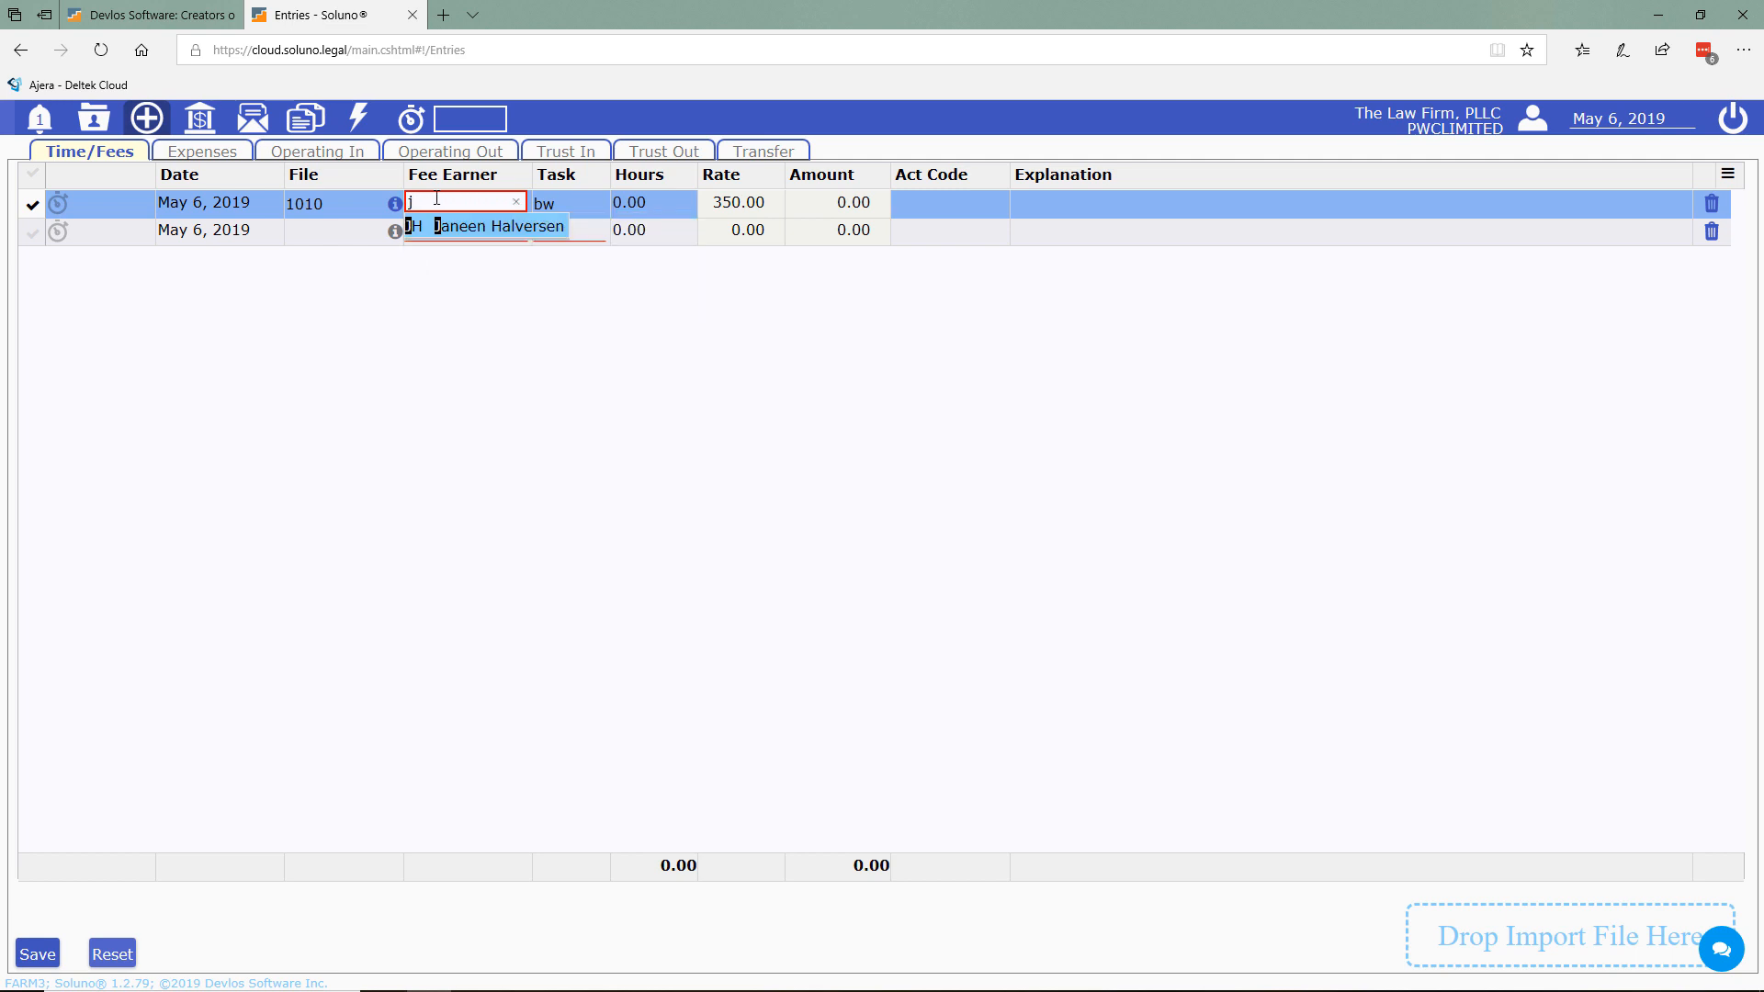
pyautogui.click(477, 226)
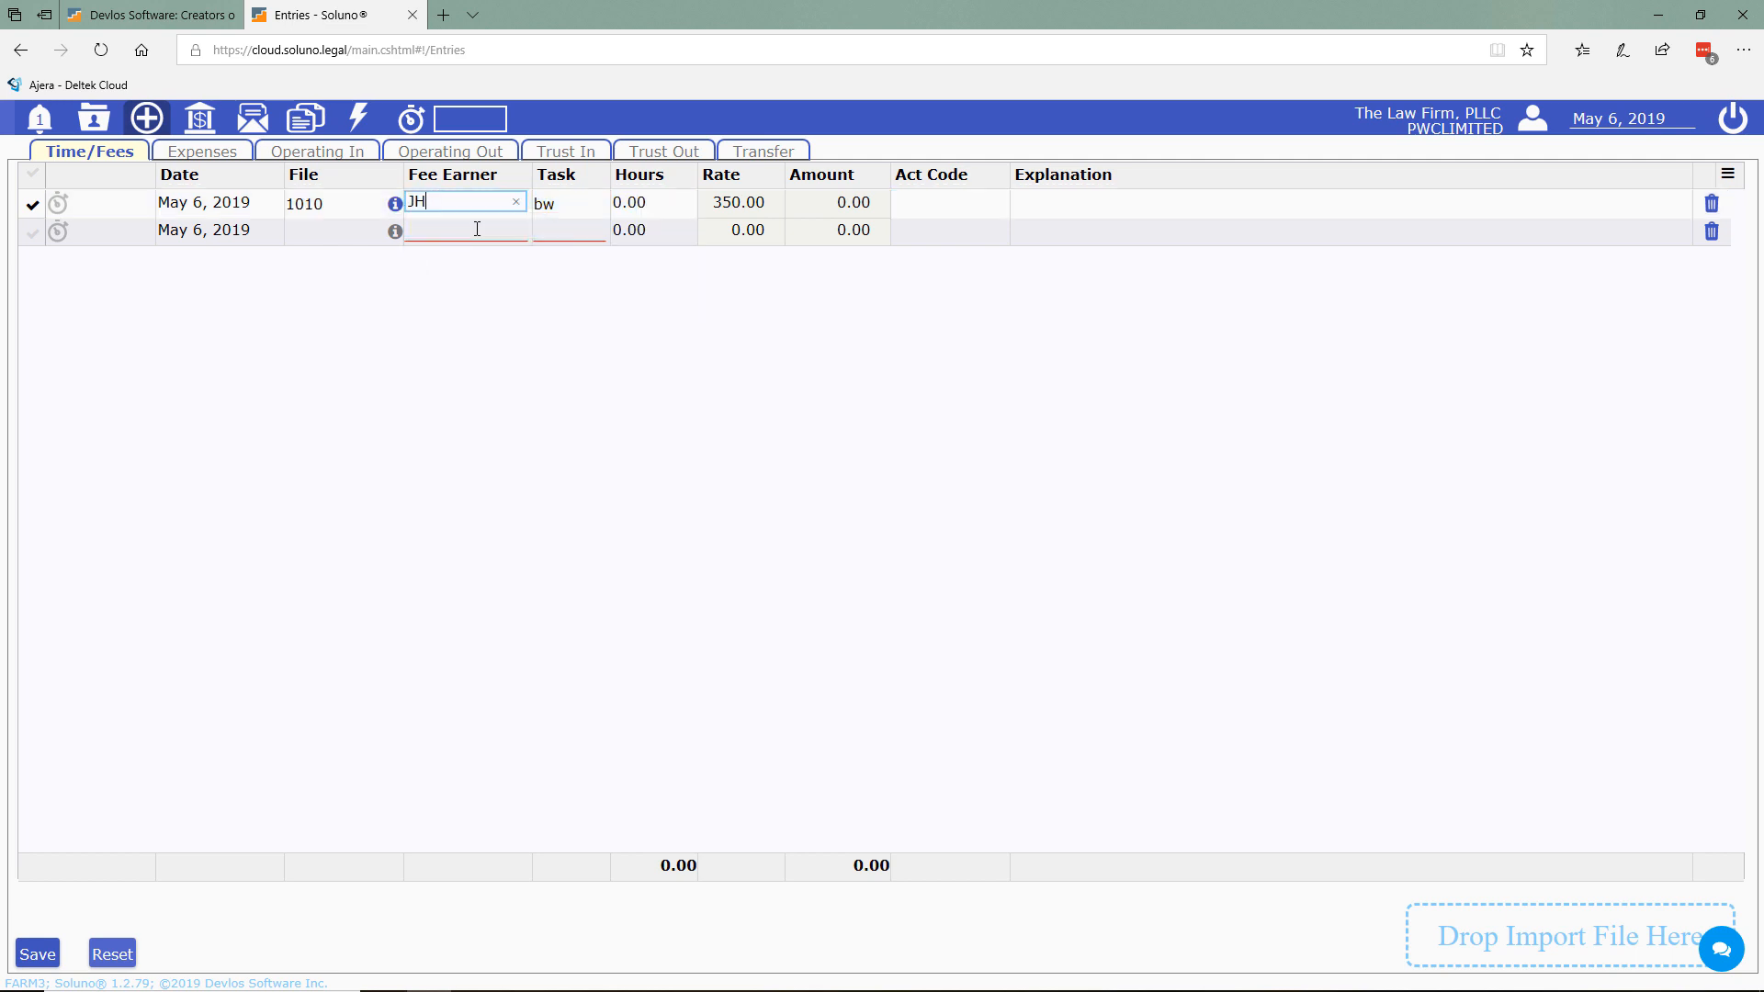
# - Set the Client S fee entry's amount to 30,000.00 and save the entry
pyautogui.click(739, 199)
pyautogui.press('Tab')
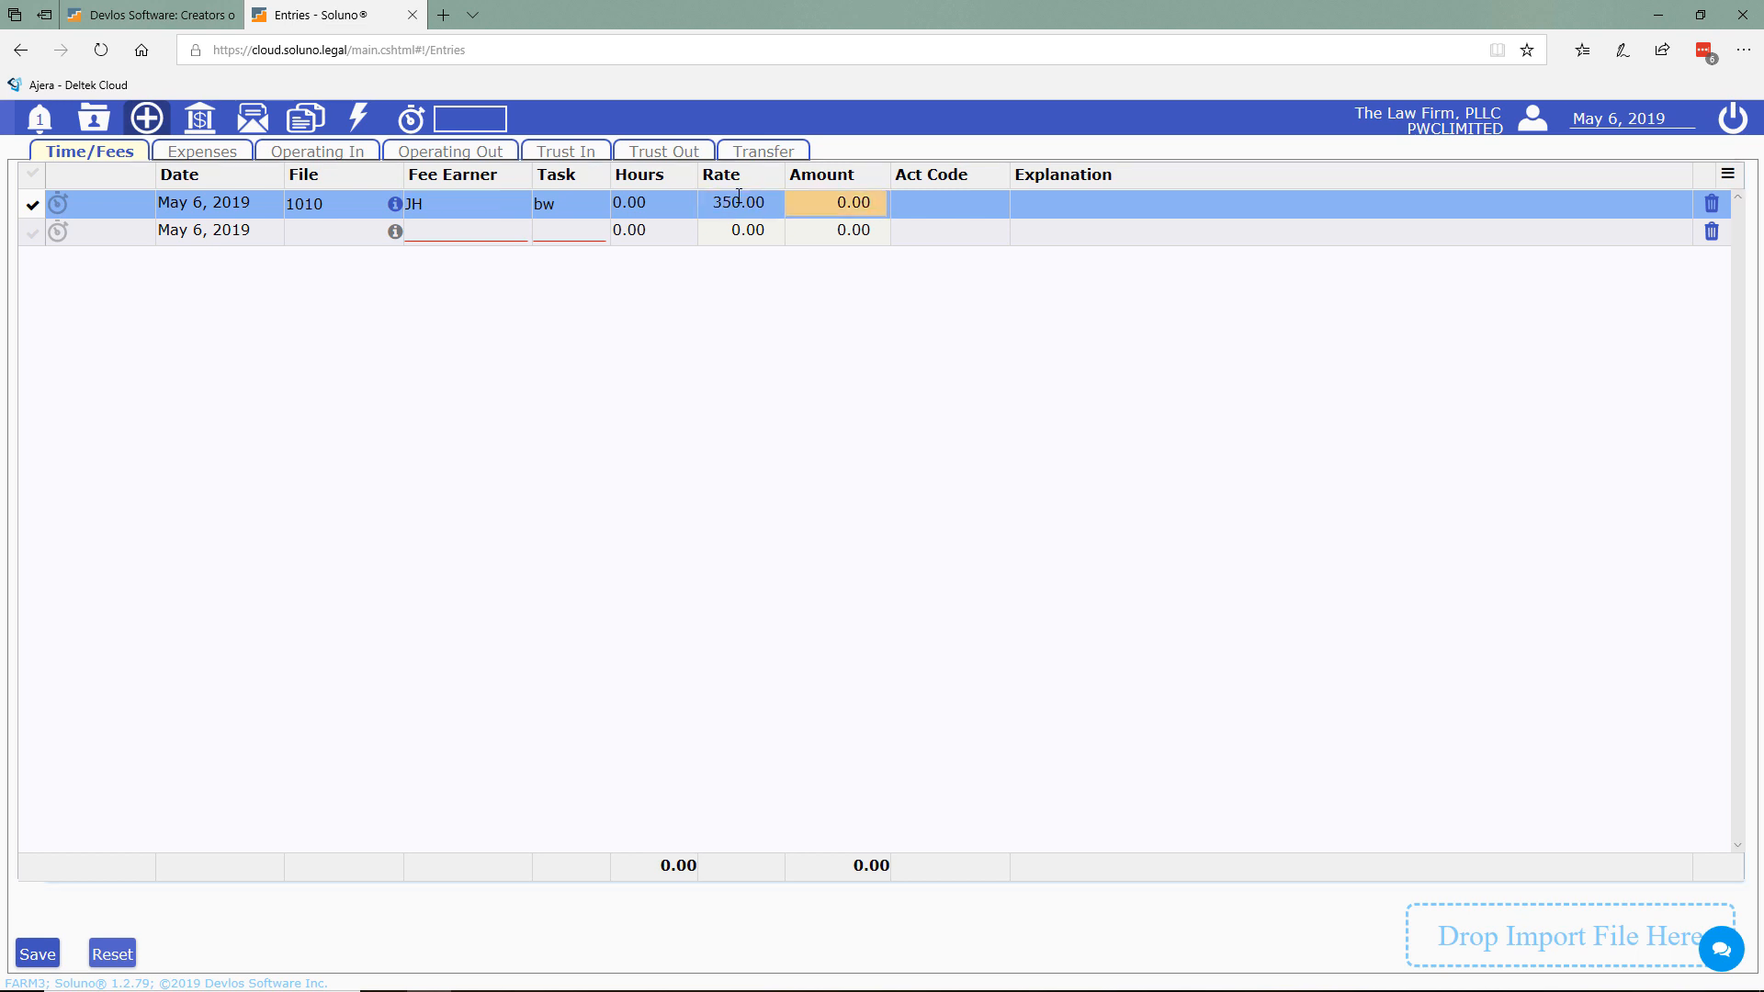
pyautogui.write('30000')
pyautogui.press('Tab')
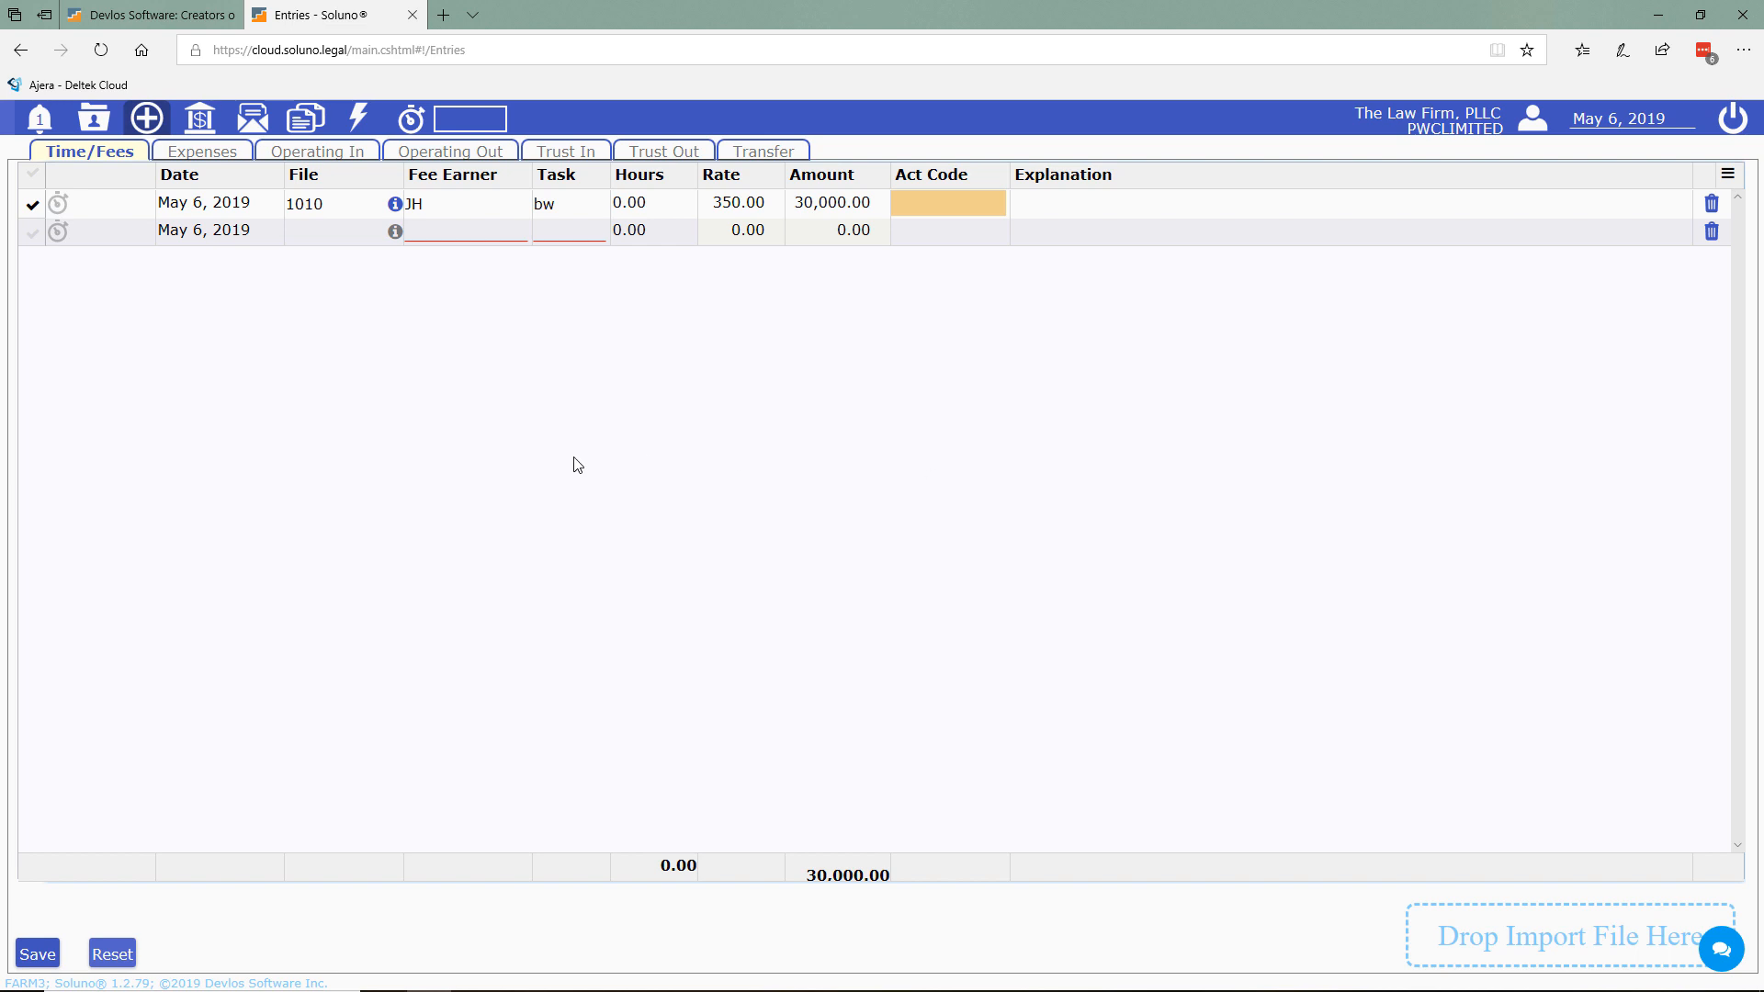
pyautogui.click(39, 954)
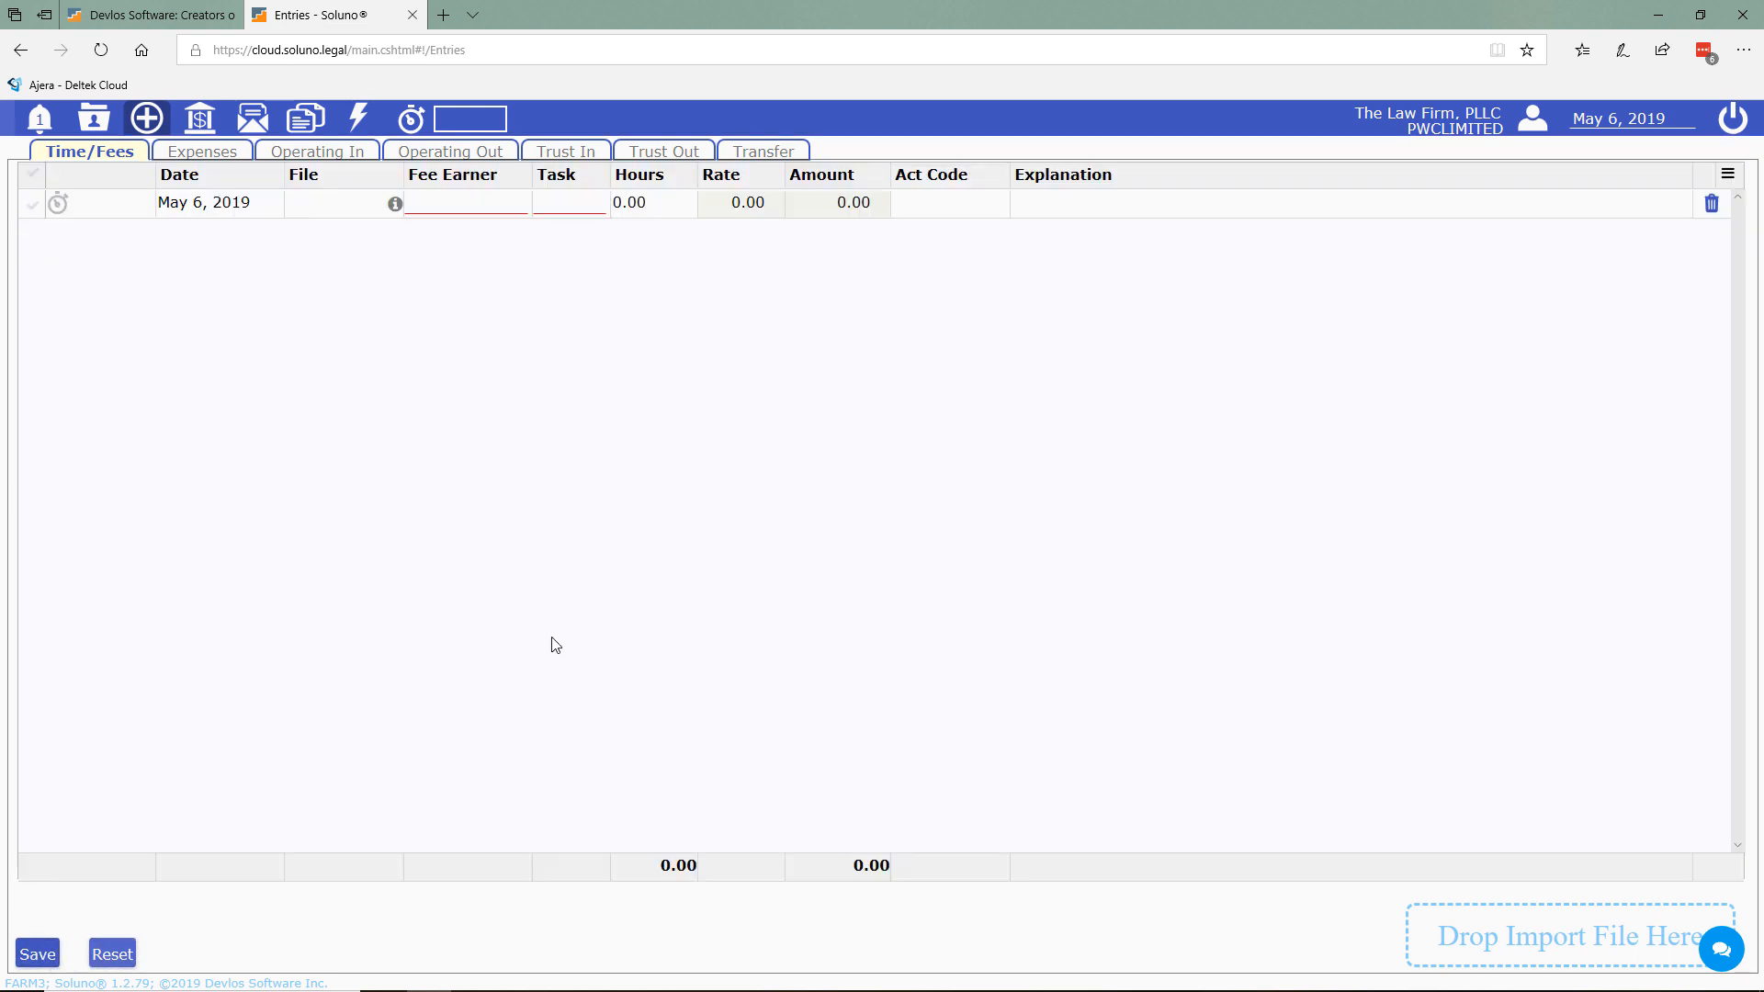
# - Request another invoice for the Client S Matter file, 1010, and send it to Review Charges
pyautogui.click(253, 118)
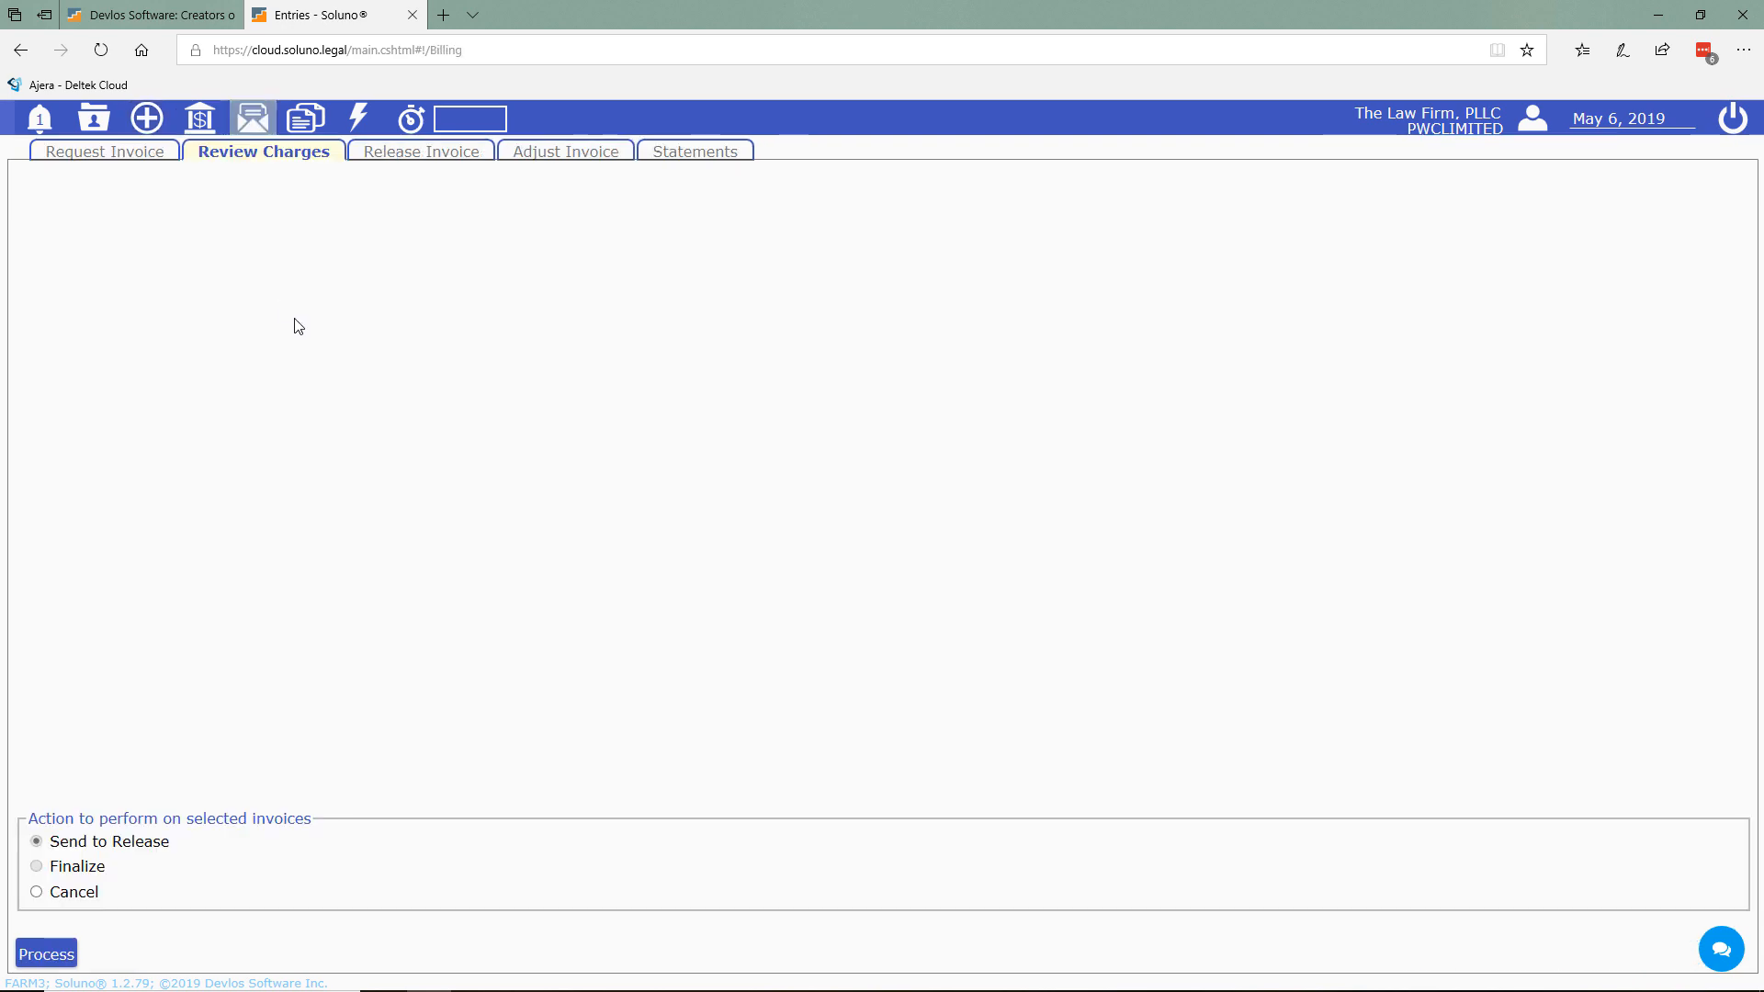
pyautogui.click(117, 157)
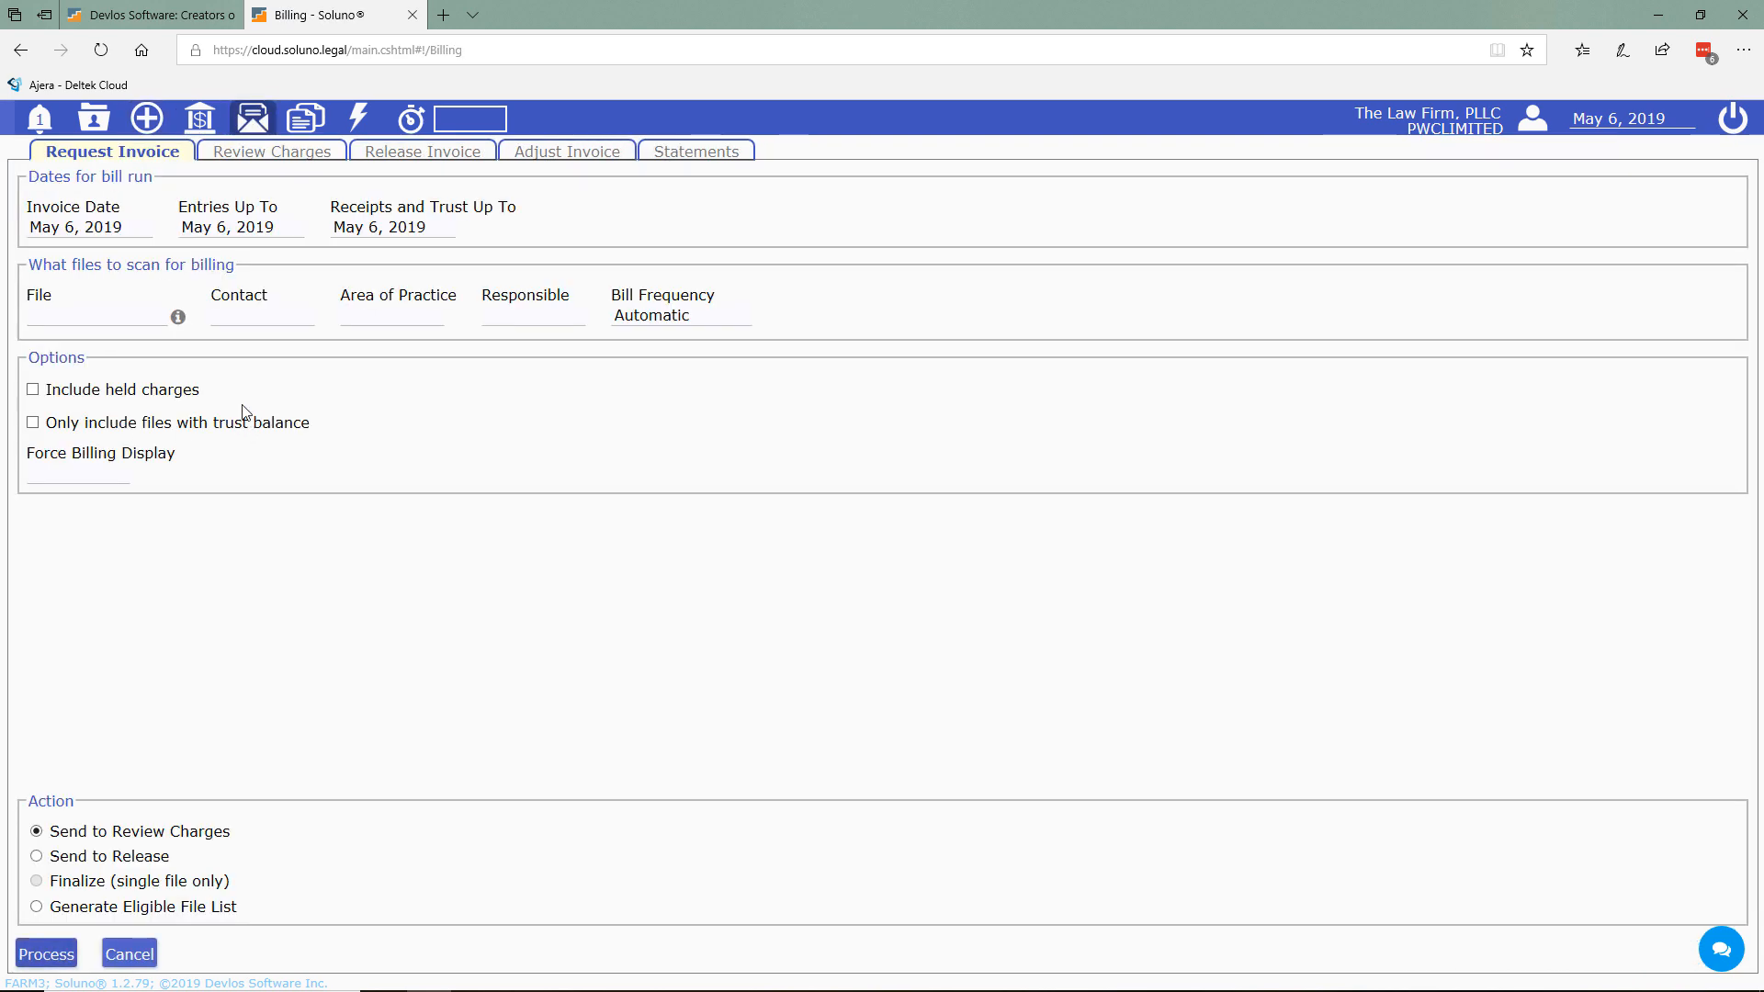
pyautogui.click(58, 317)
pyautogui.write('cl')
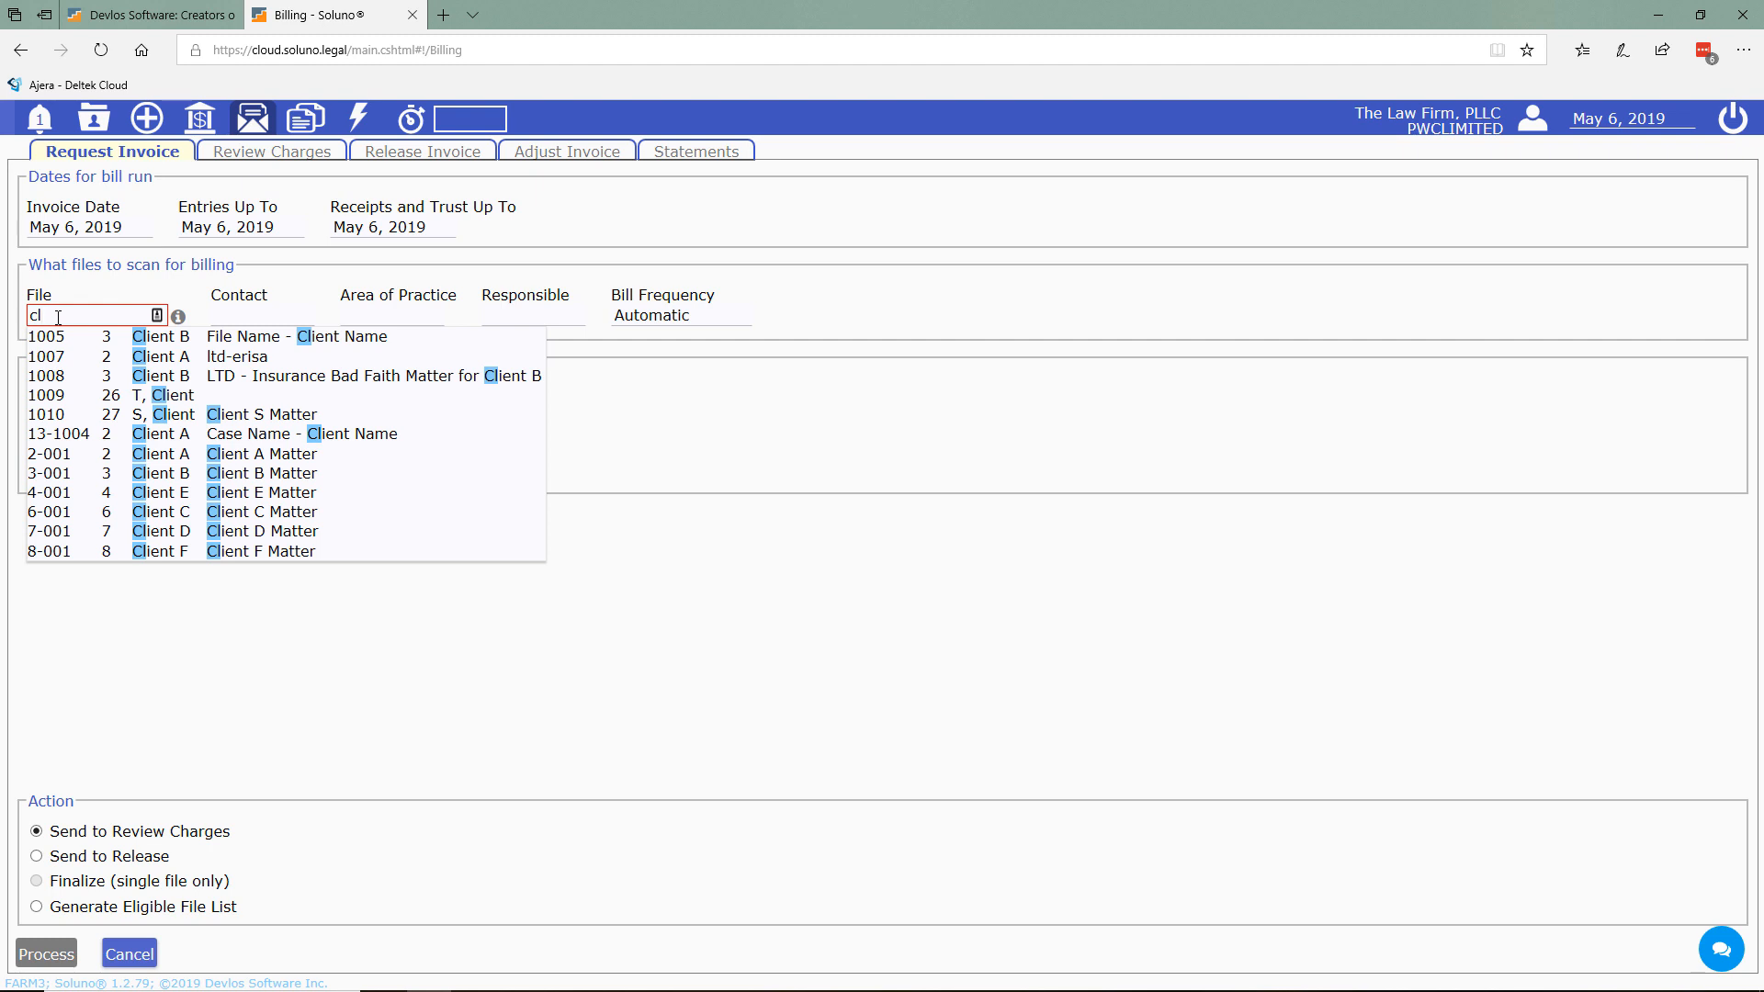
pyautogui.click(197, 418)
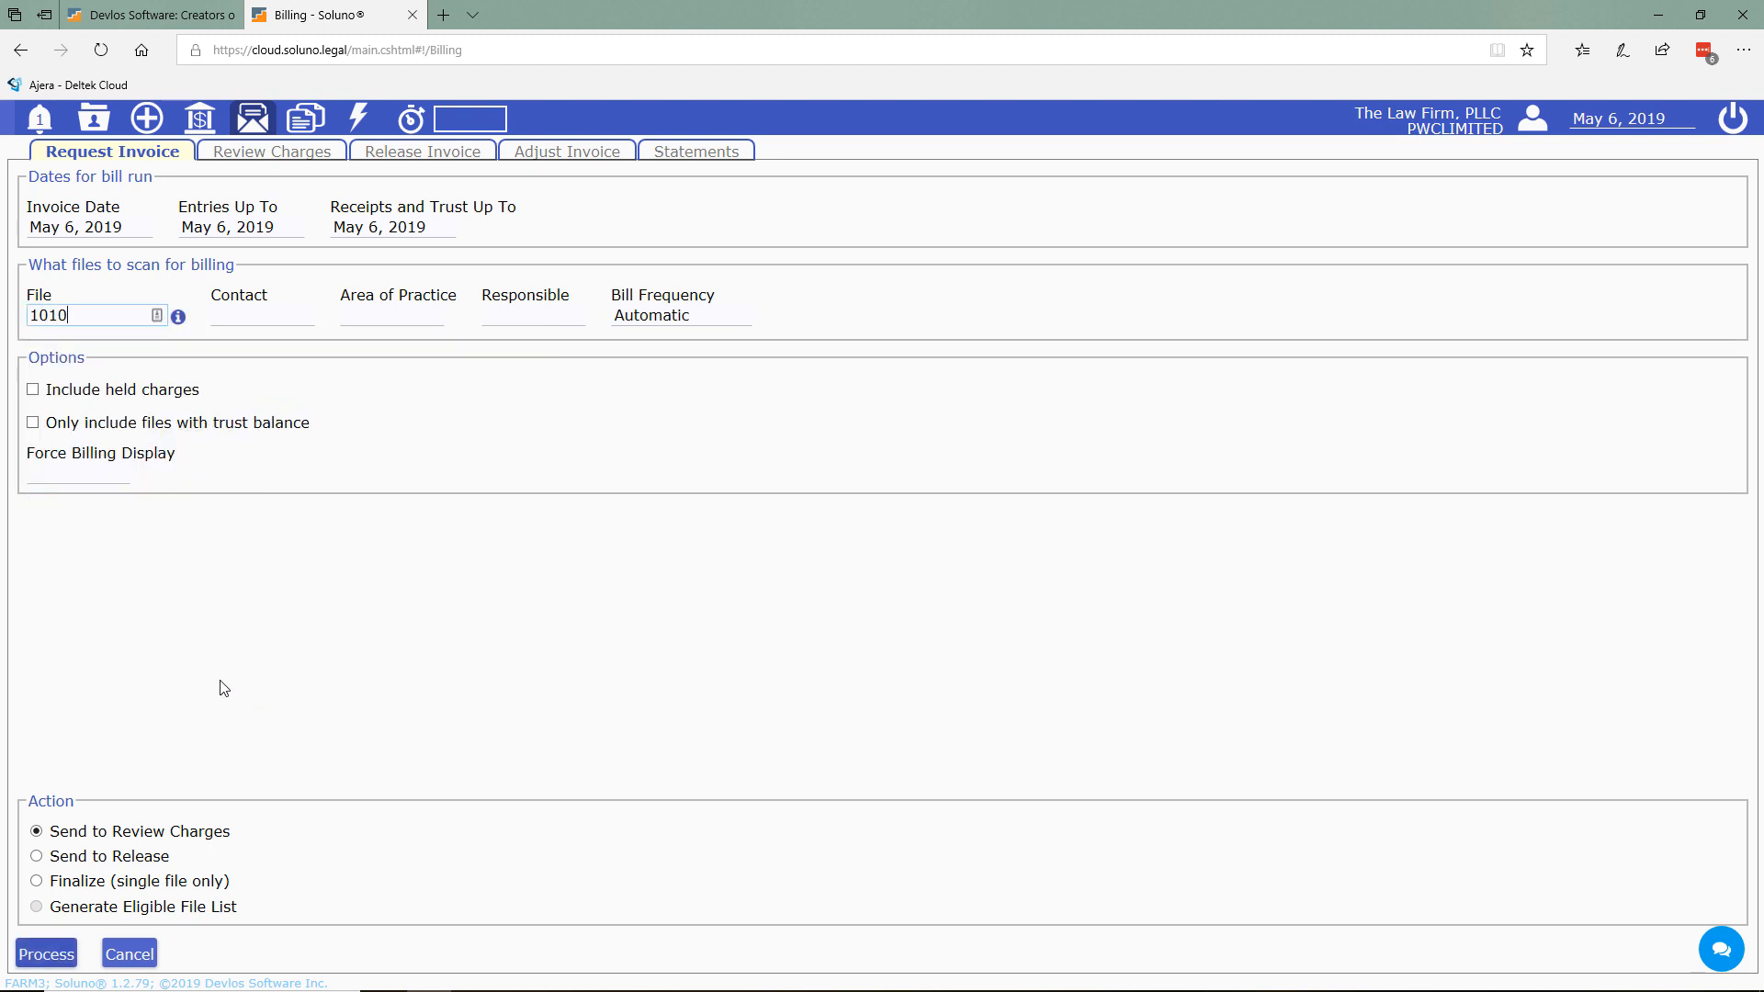
pyautogui.click(36, 955)
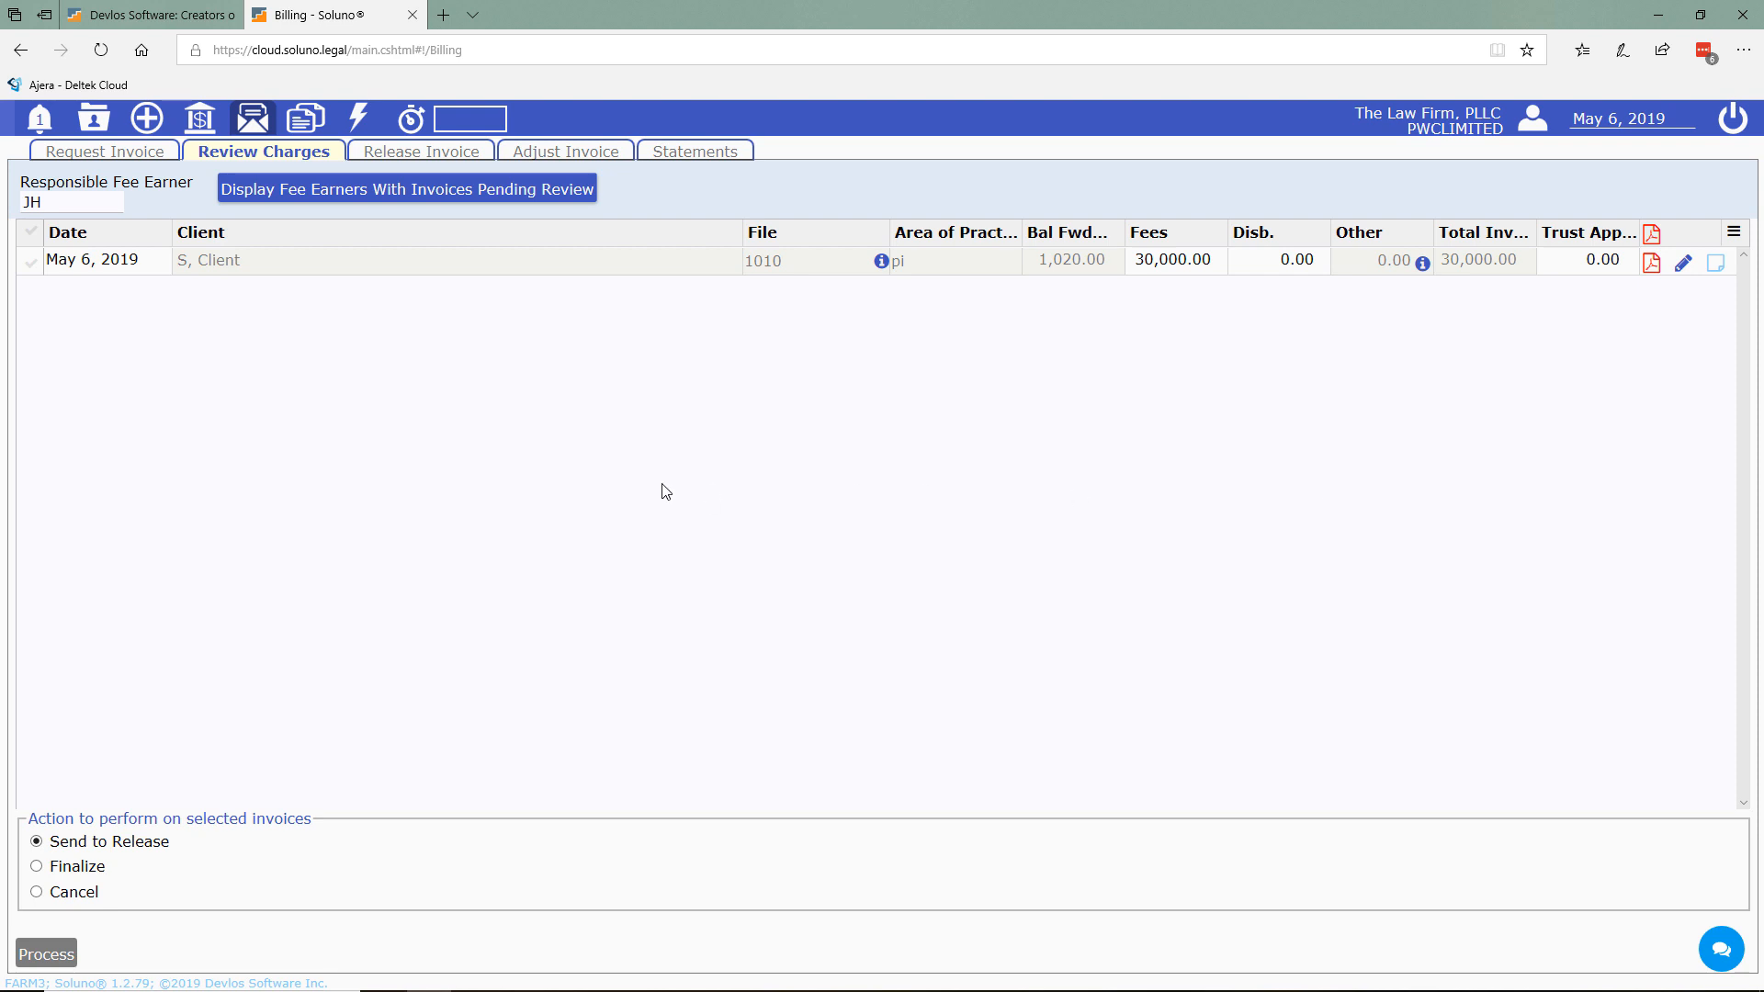
# - Select the 30,000.00 fee invoice for Client S and finalize it
pyautogui.click(30, 261)
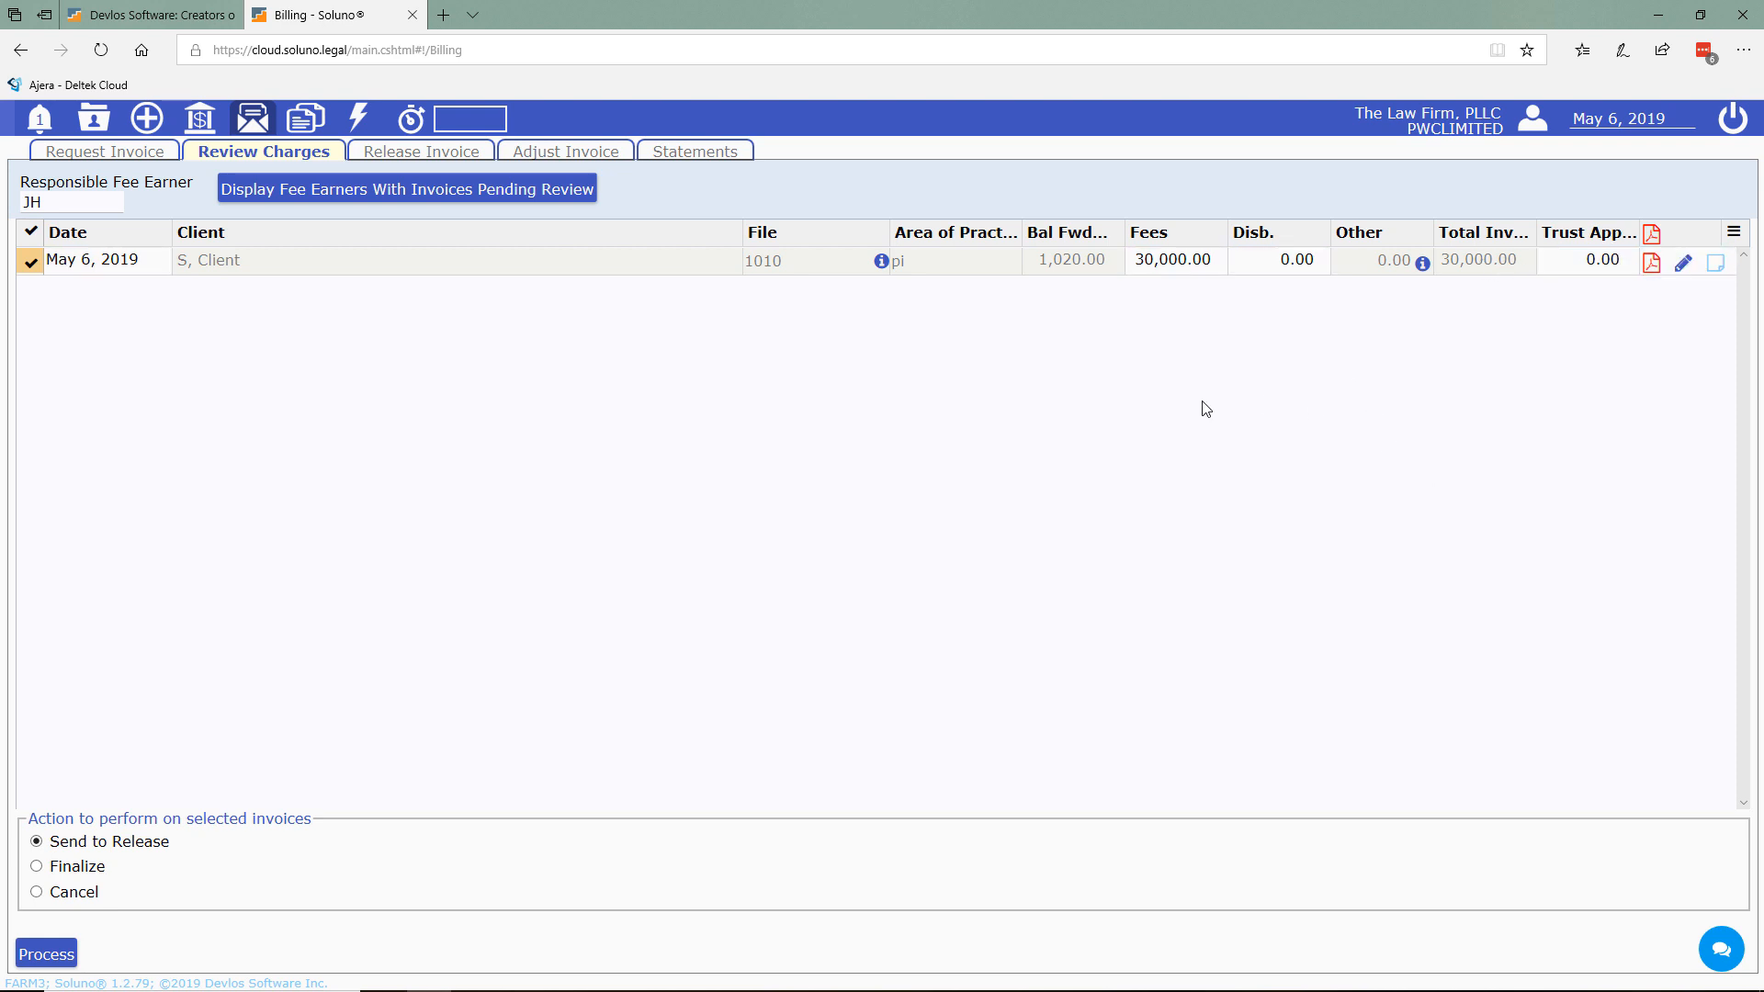
pyautogui.click(44, 868)
pyautogui.click(48, 955)
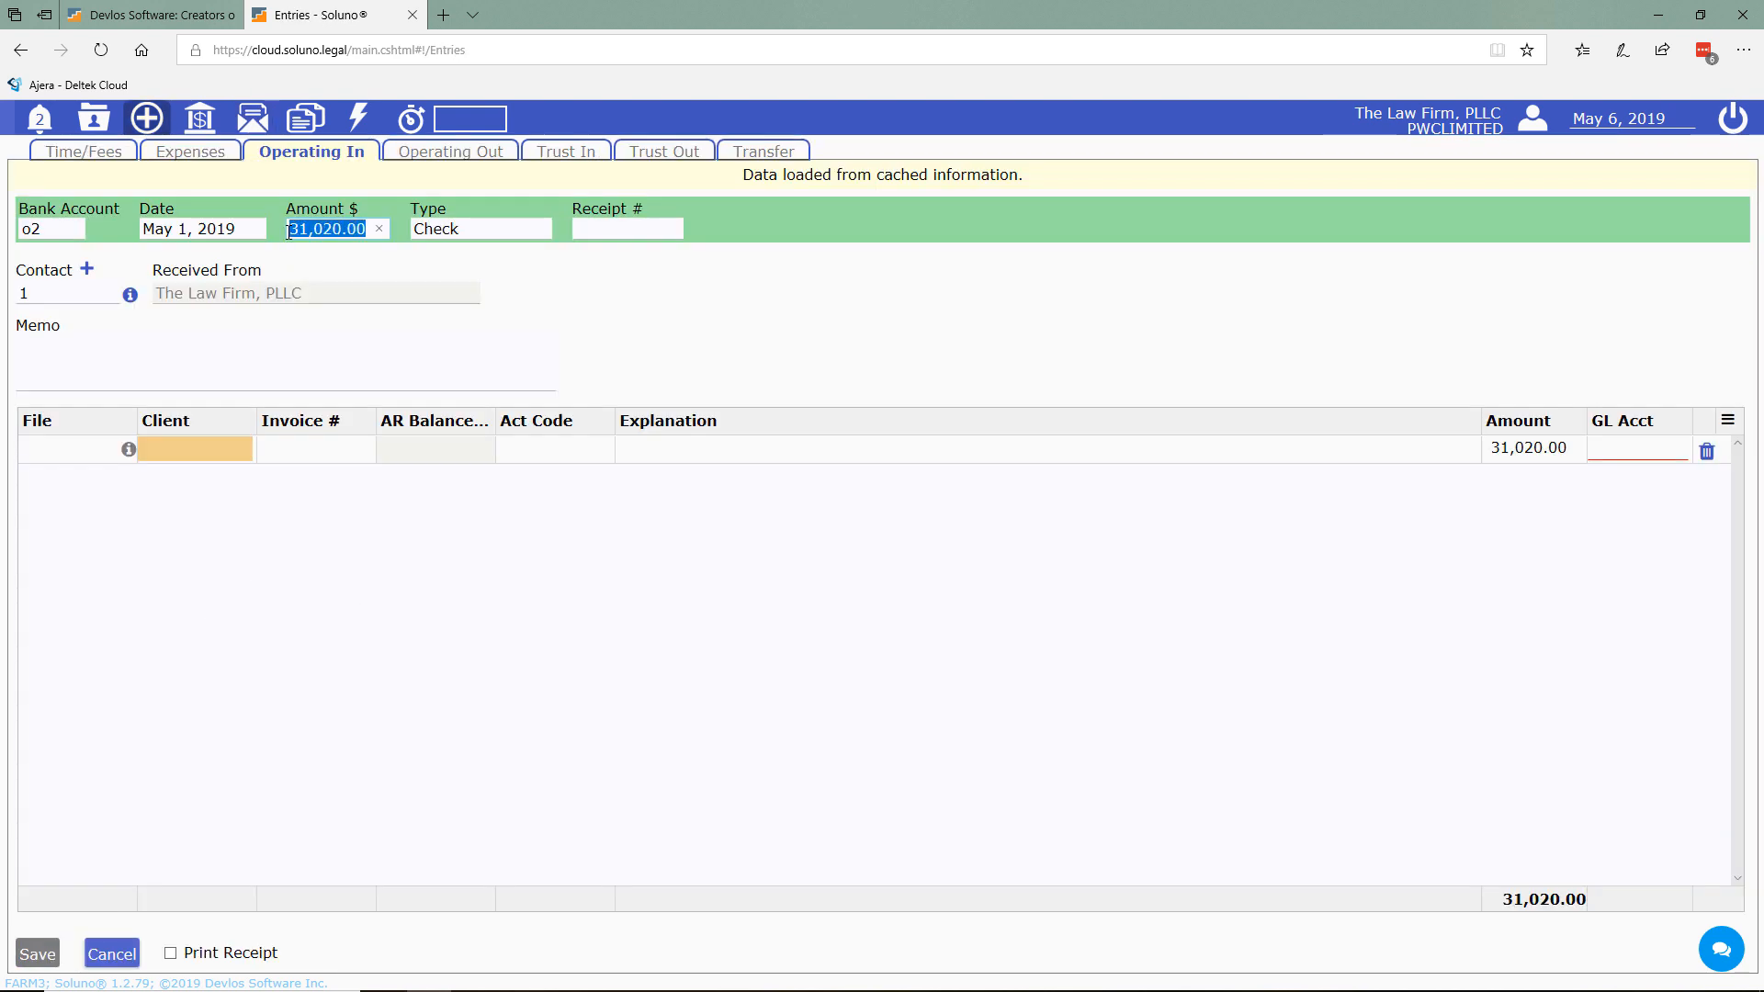
# - In the operating receipt entry, clear the amount and set the date to May 7, 2019
pyautogui.press('BackSpace')
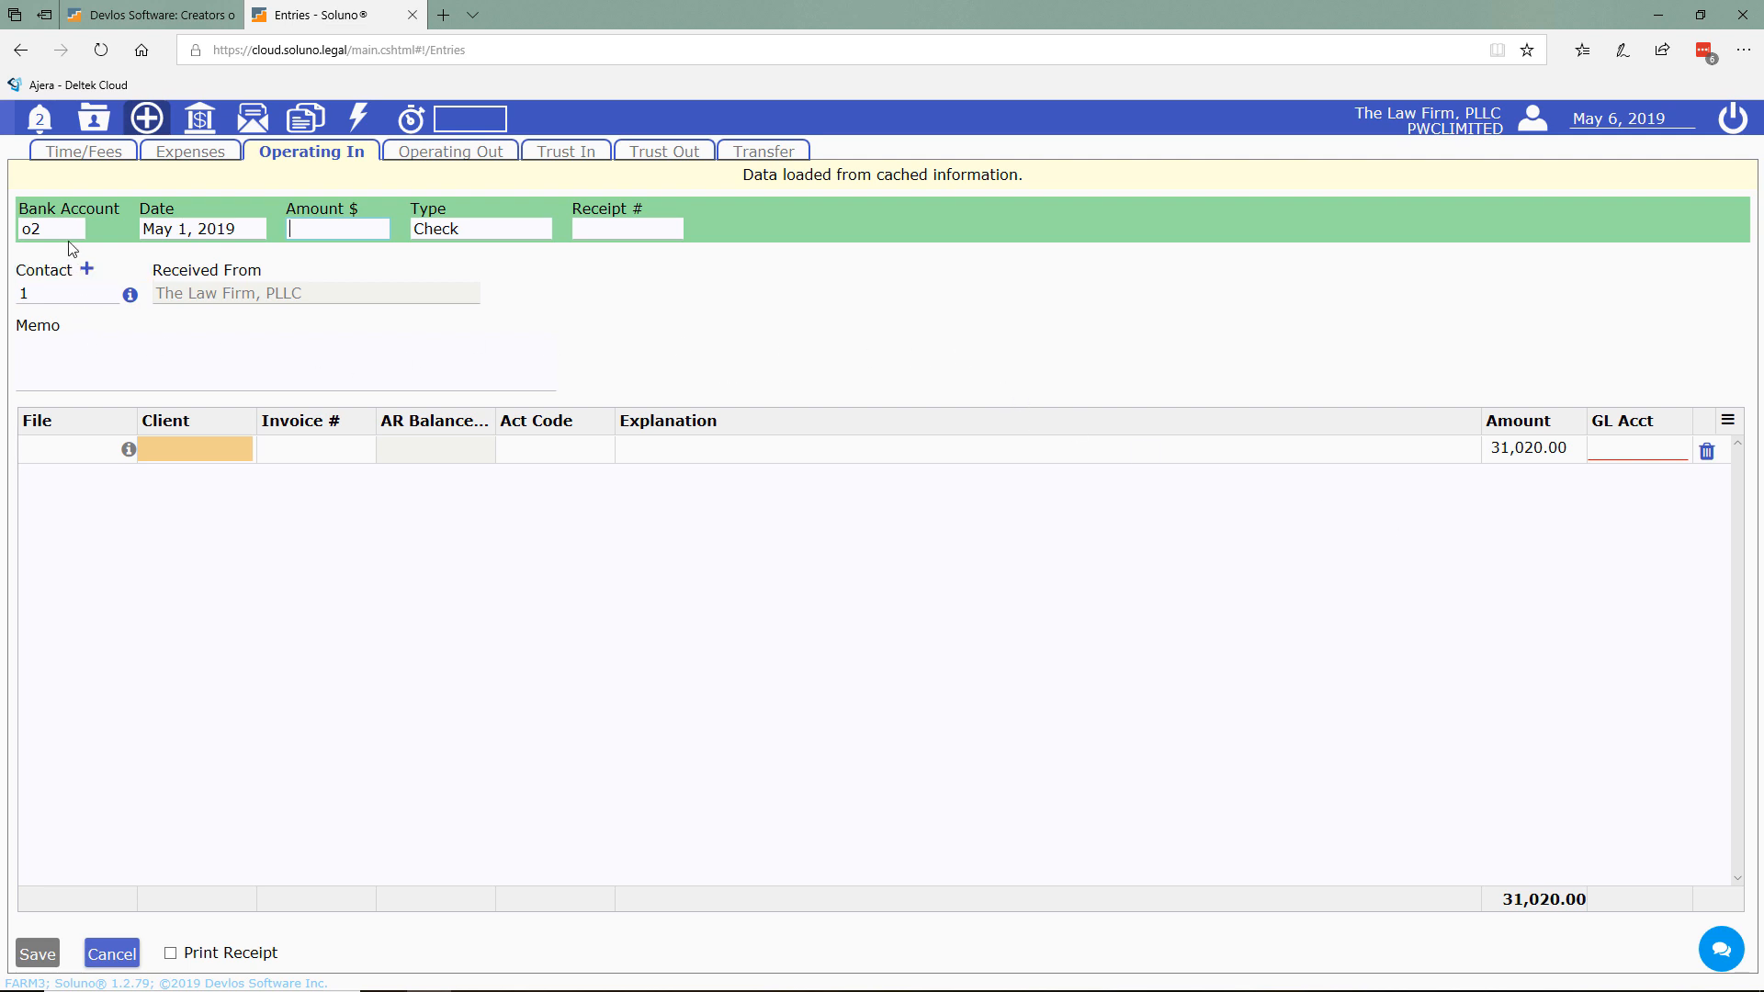
pyautogui.click(237, 230)
pyautogui.click(238, 380)
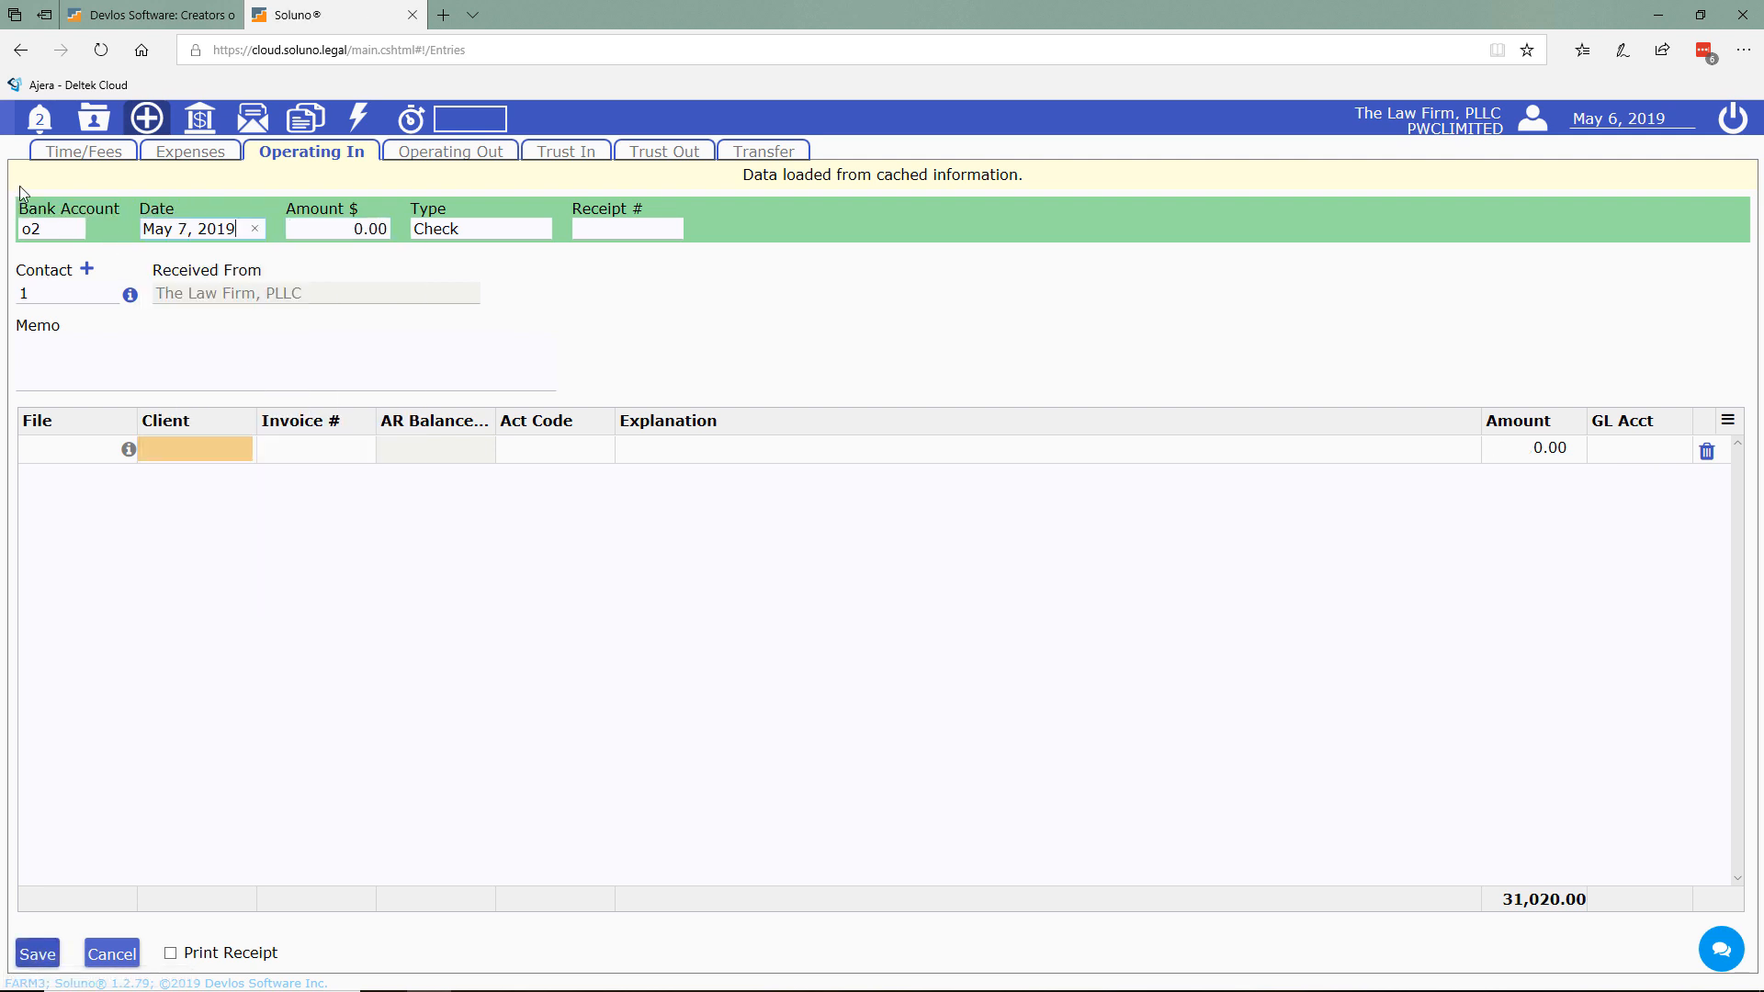
pyautogui.click(45, 223)
pyautogui.click(86, 288)
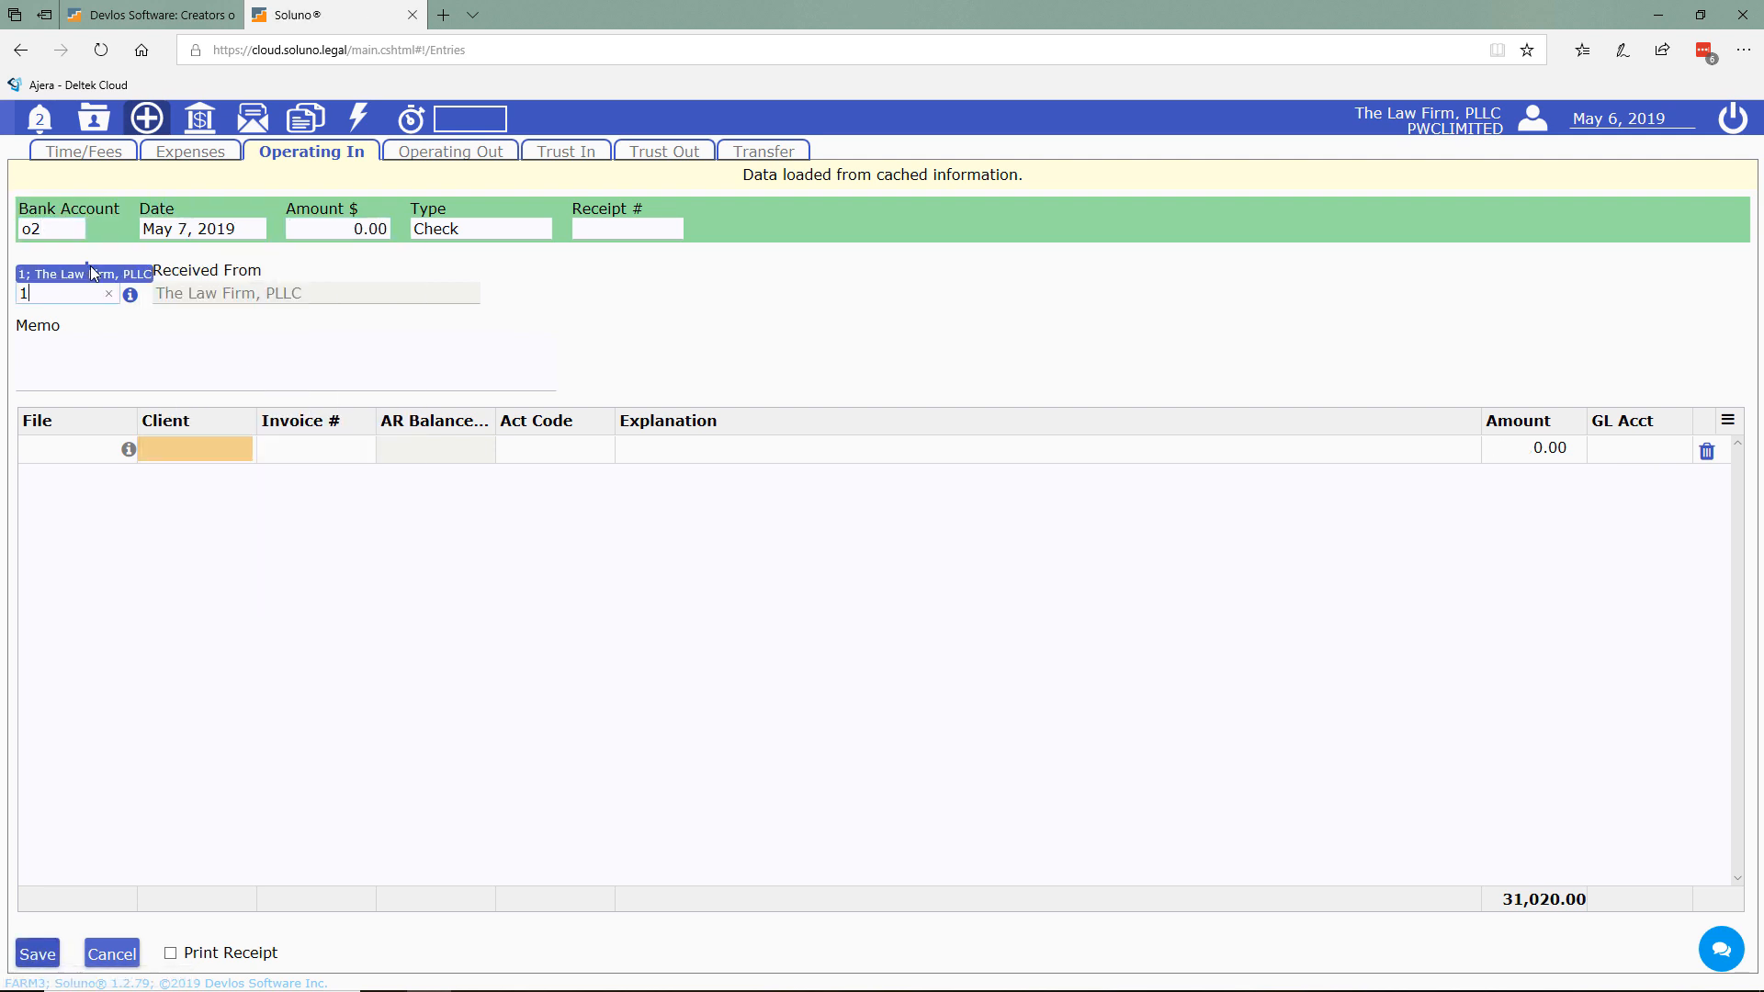
# - Set the operating receipt's amount to 31,020.00 and its type to EFT / Dir. Dep
pyautogui.click(310, 231)
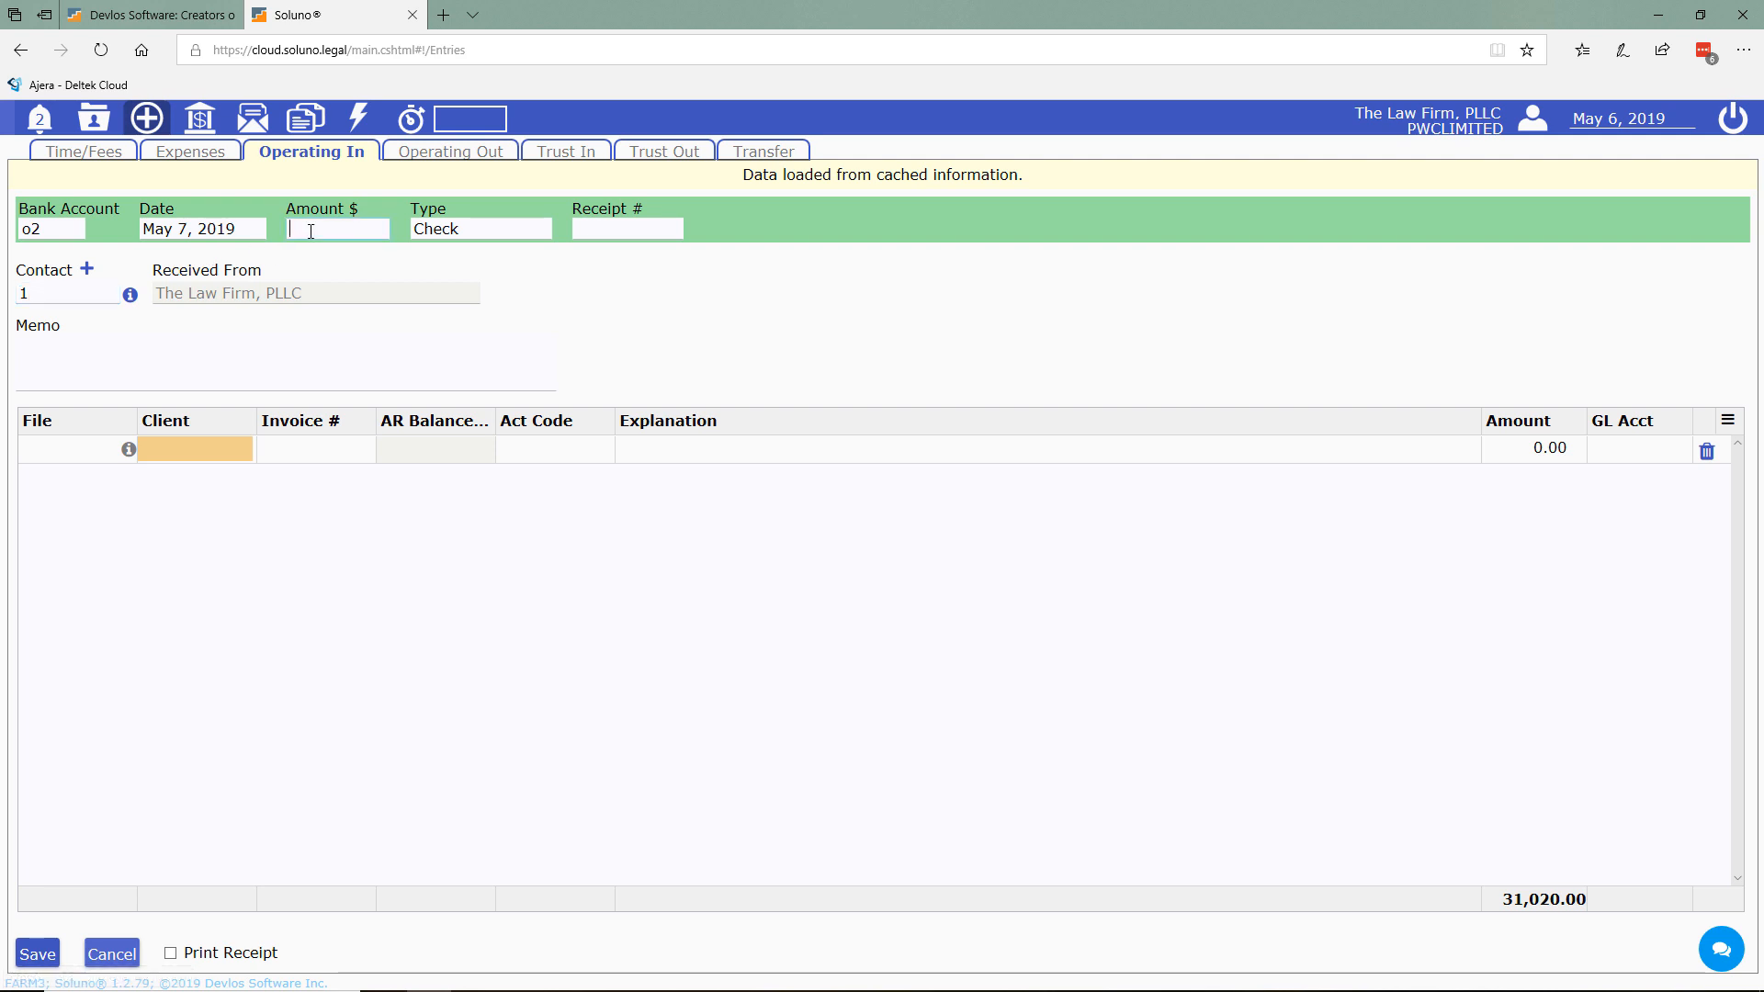
pyautogui.write('31,020')
pyautogui.press('Tab')
pyautogui.write('e')
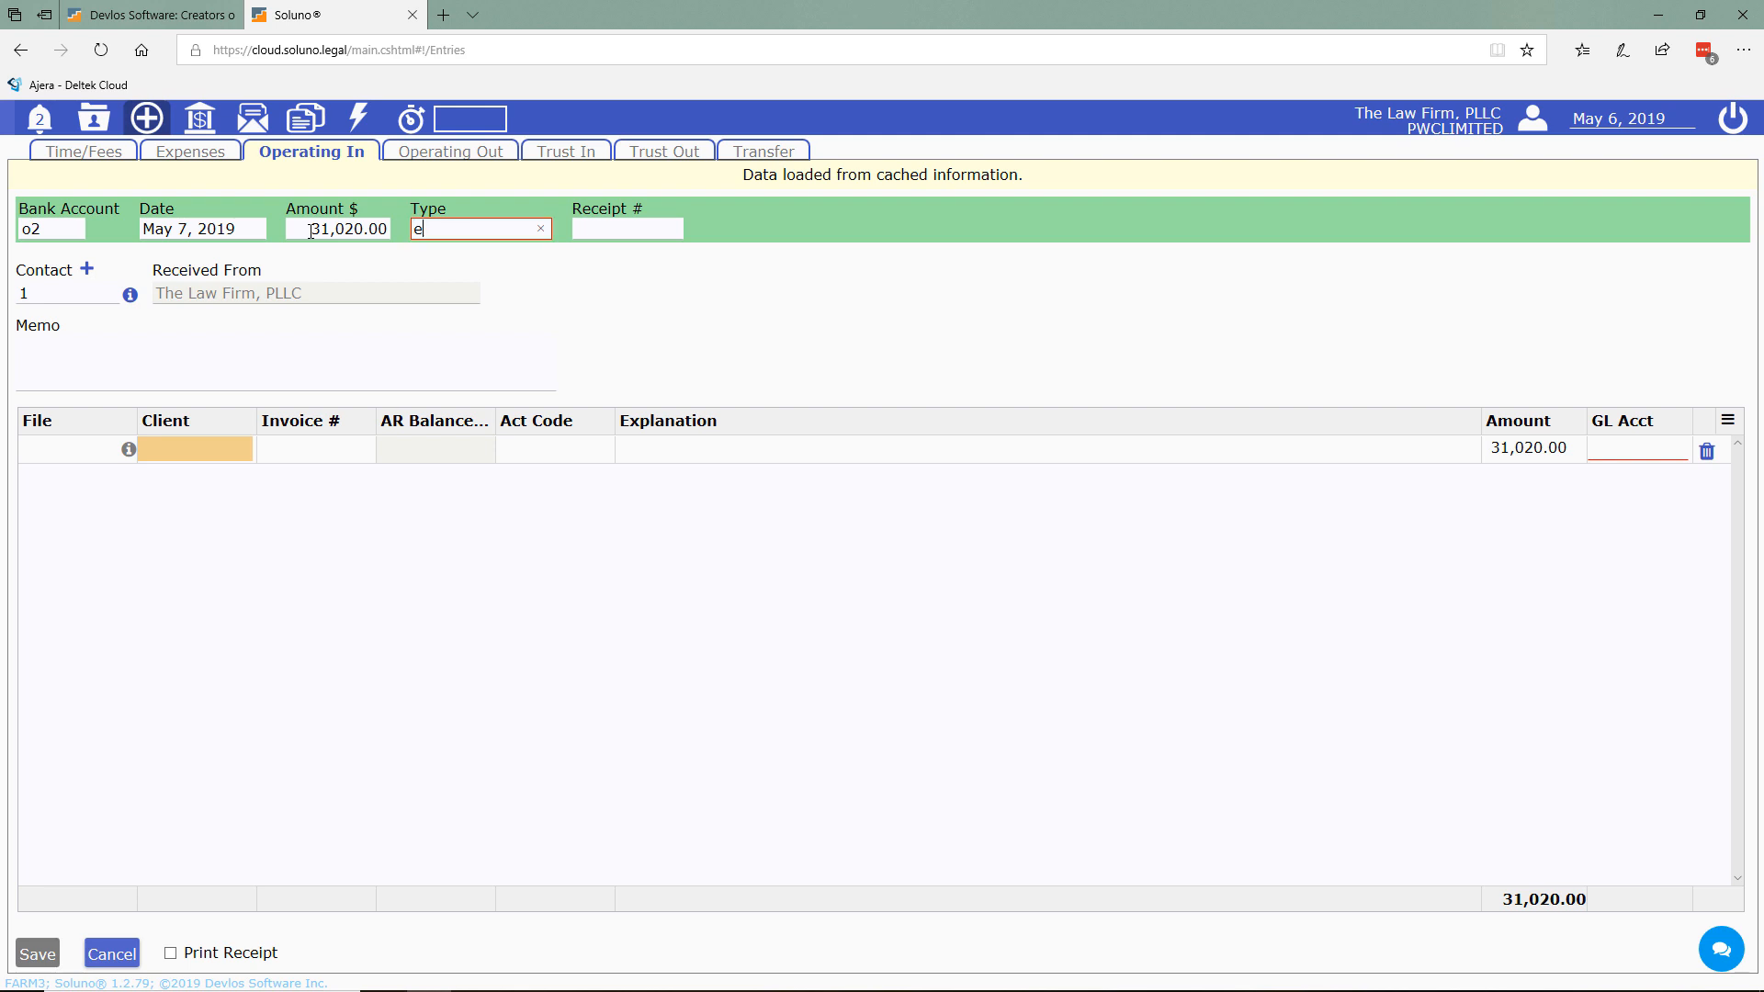
pyautogui.write('ft')
pyautogui.press('Tab')
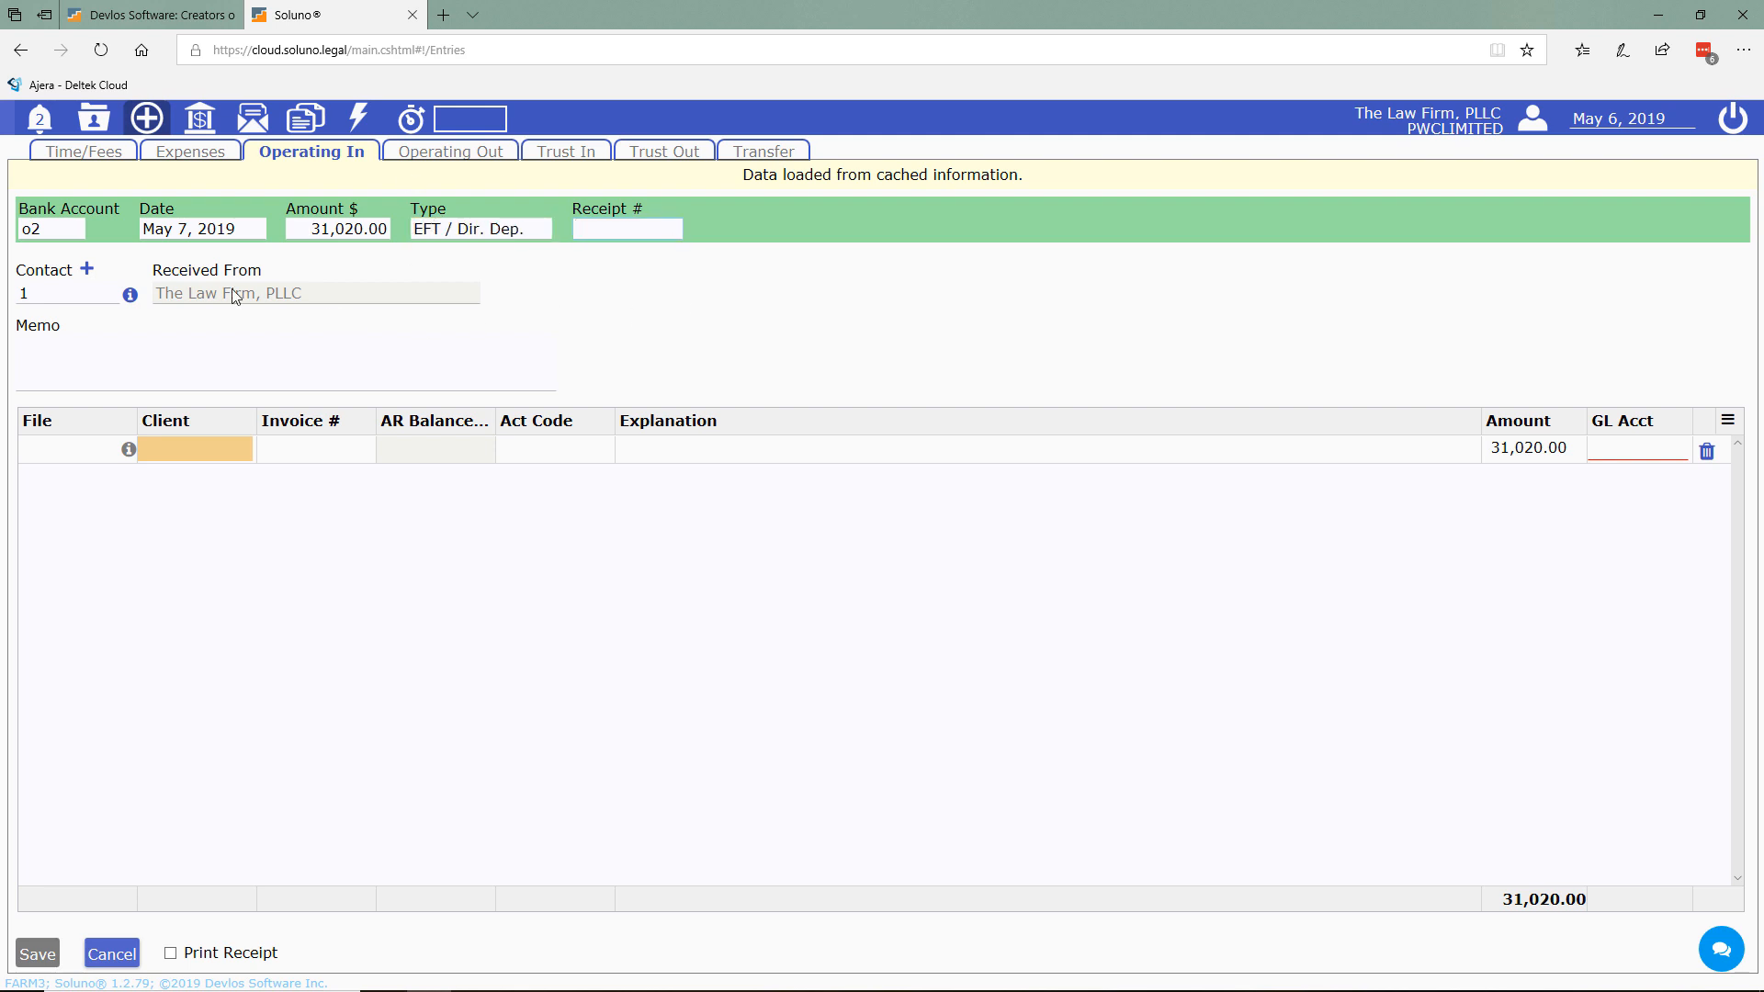
# - Change the operating receipt's contact from the law firm to Client S
pyautogui.click(66, 294)
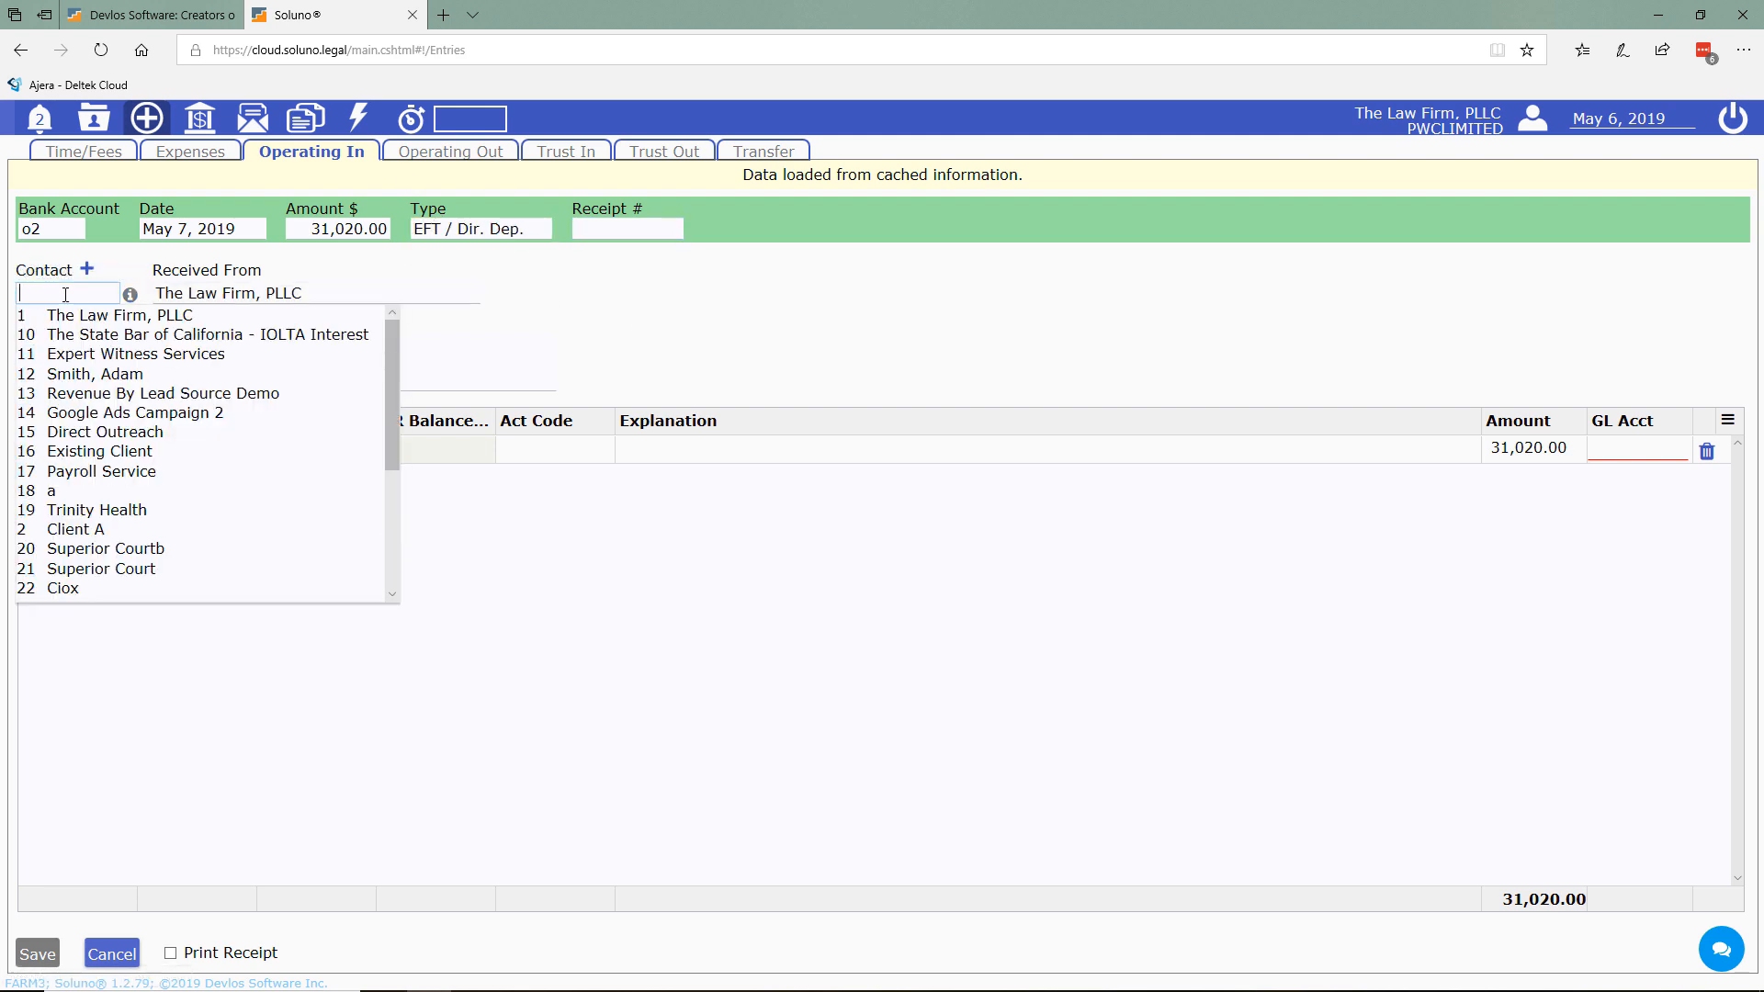
pyautogui.write('c')
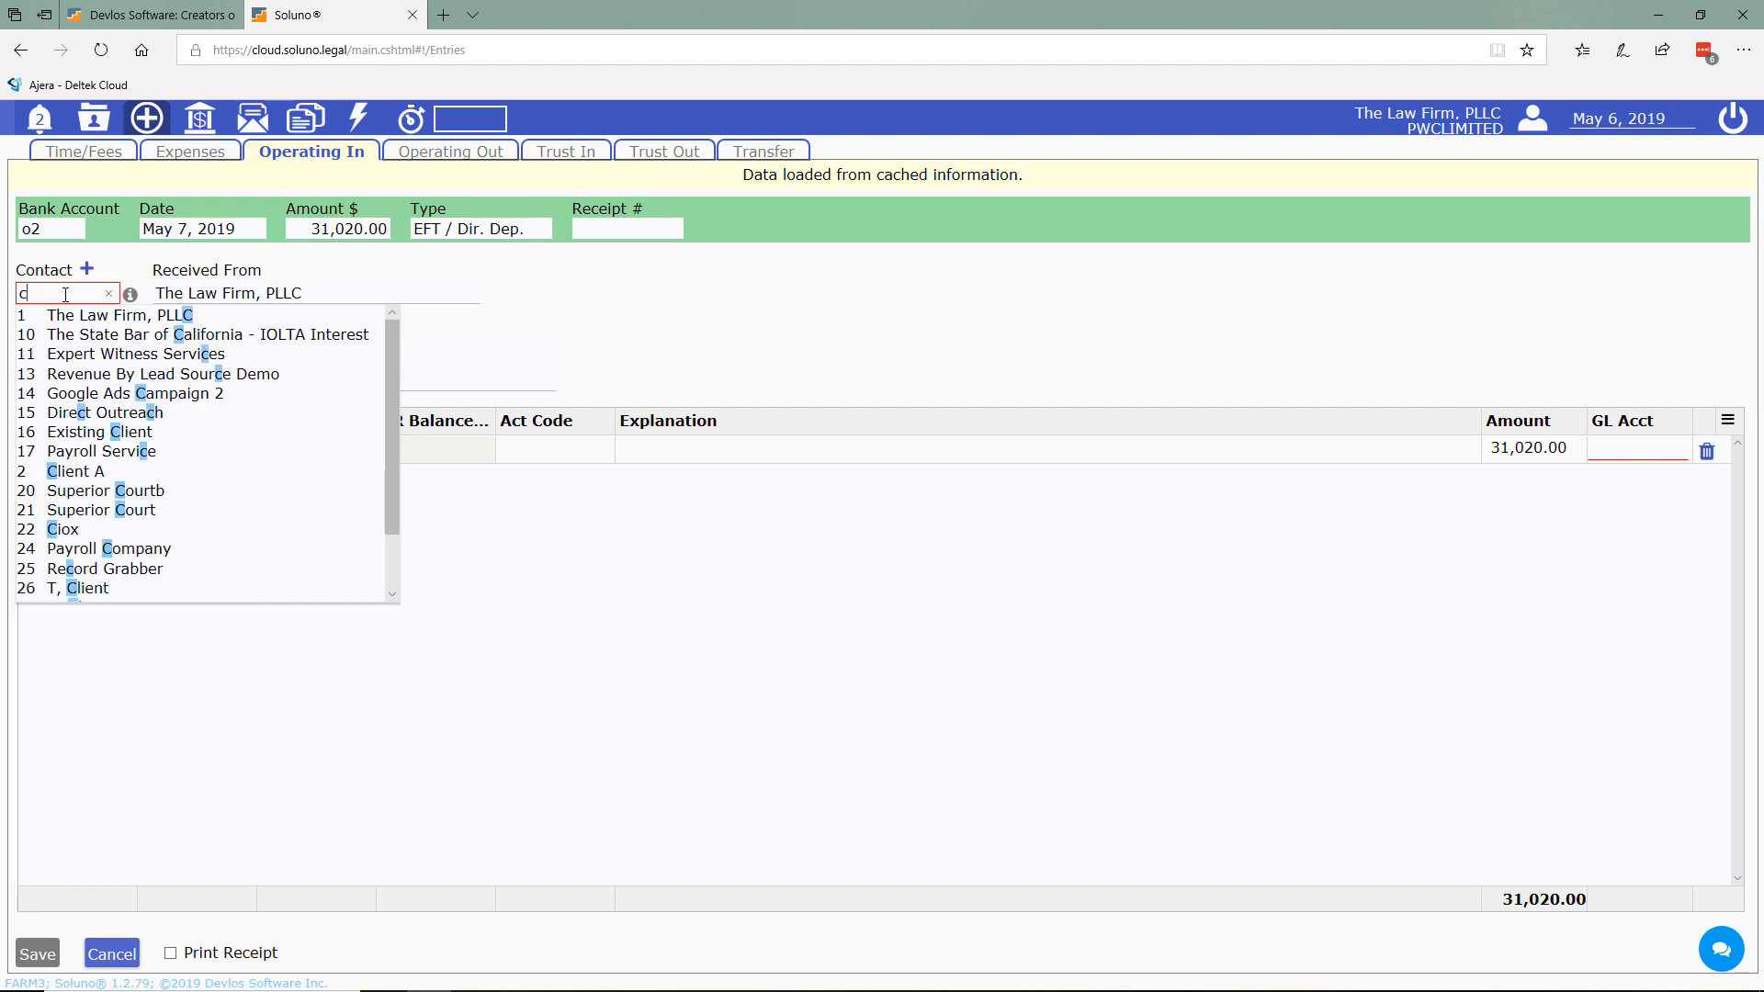
pyautogui.write('lient')
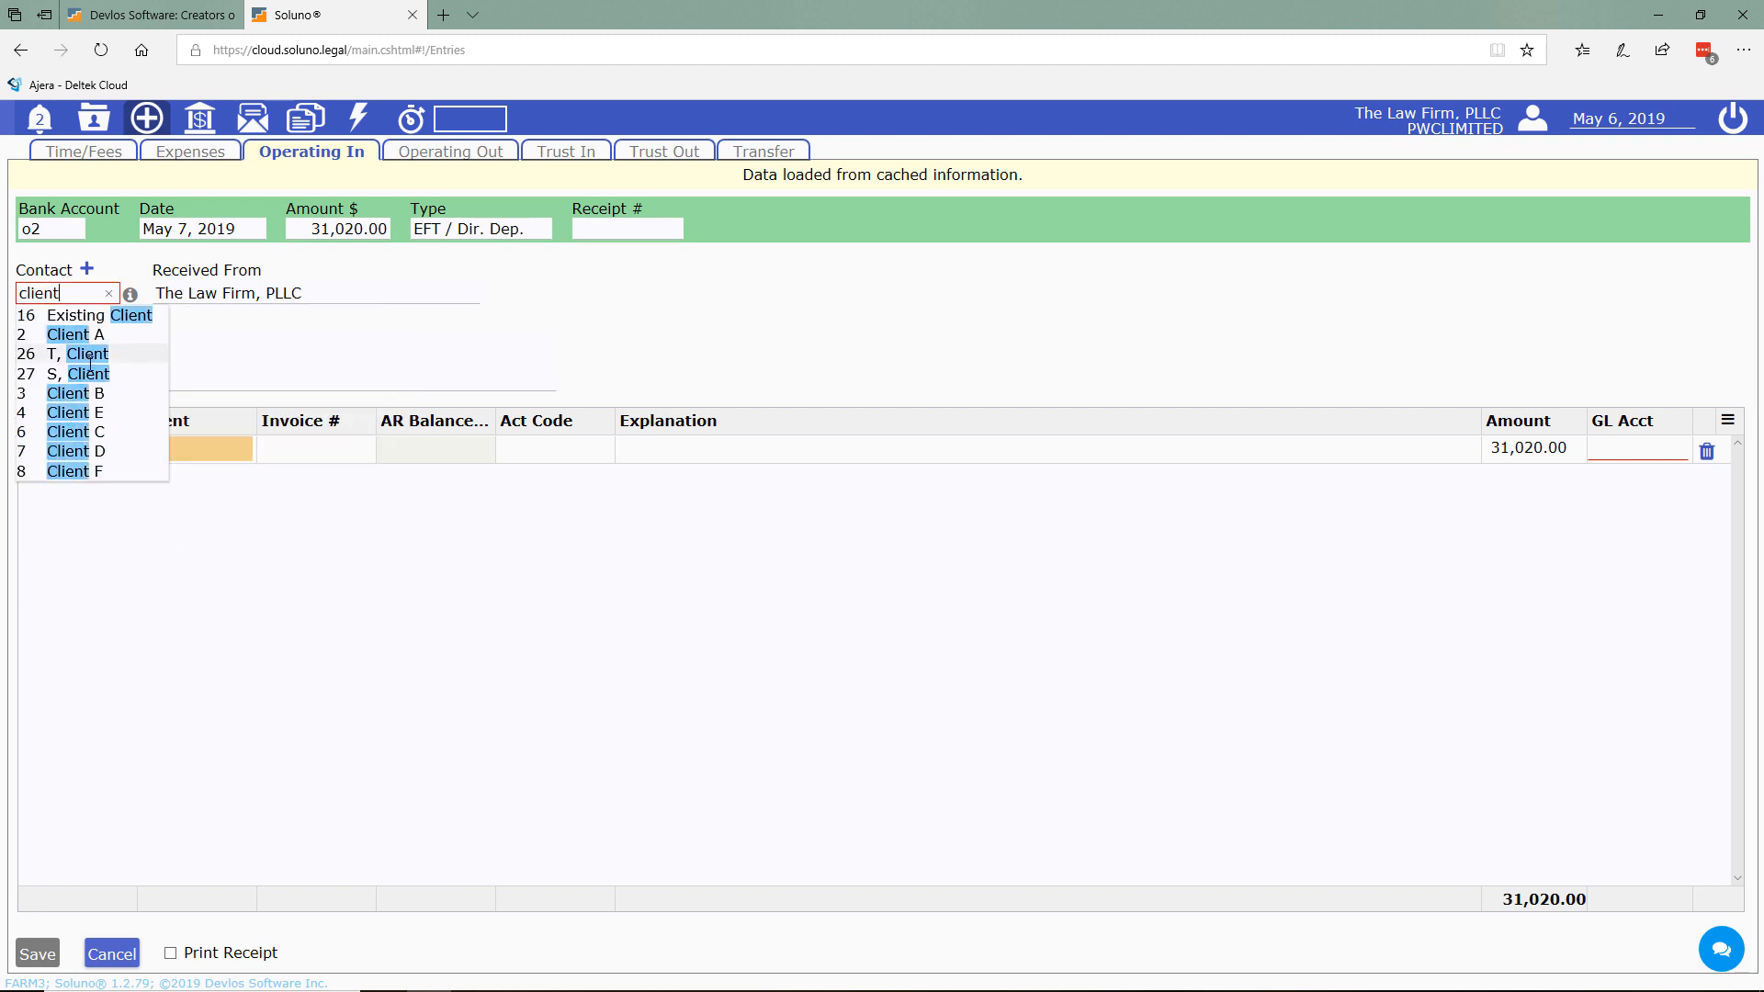
pyautogui.click(101, 373)
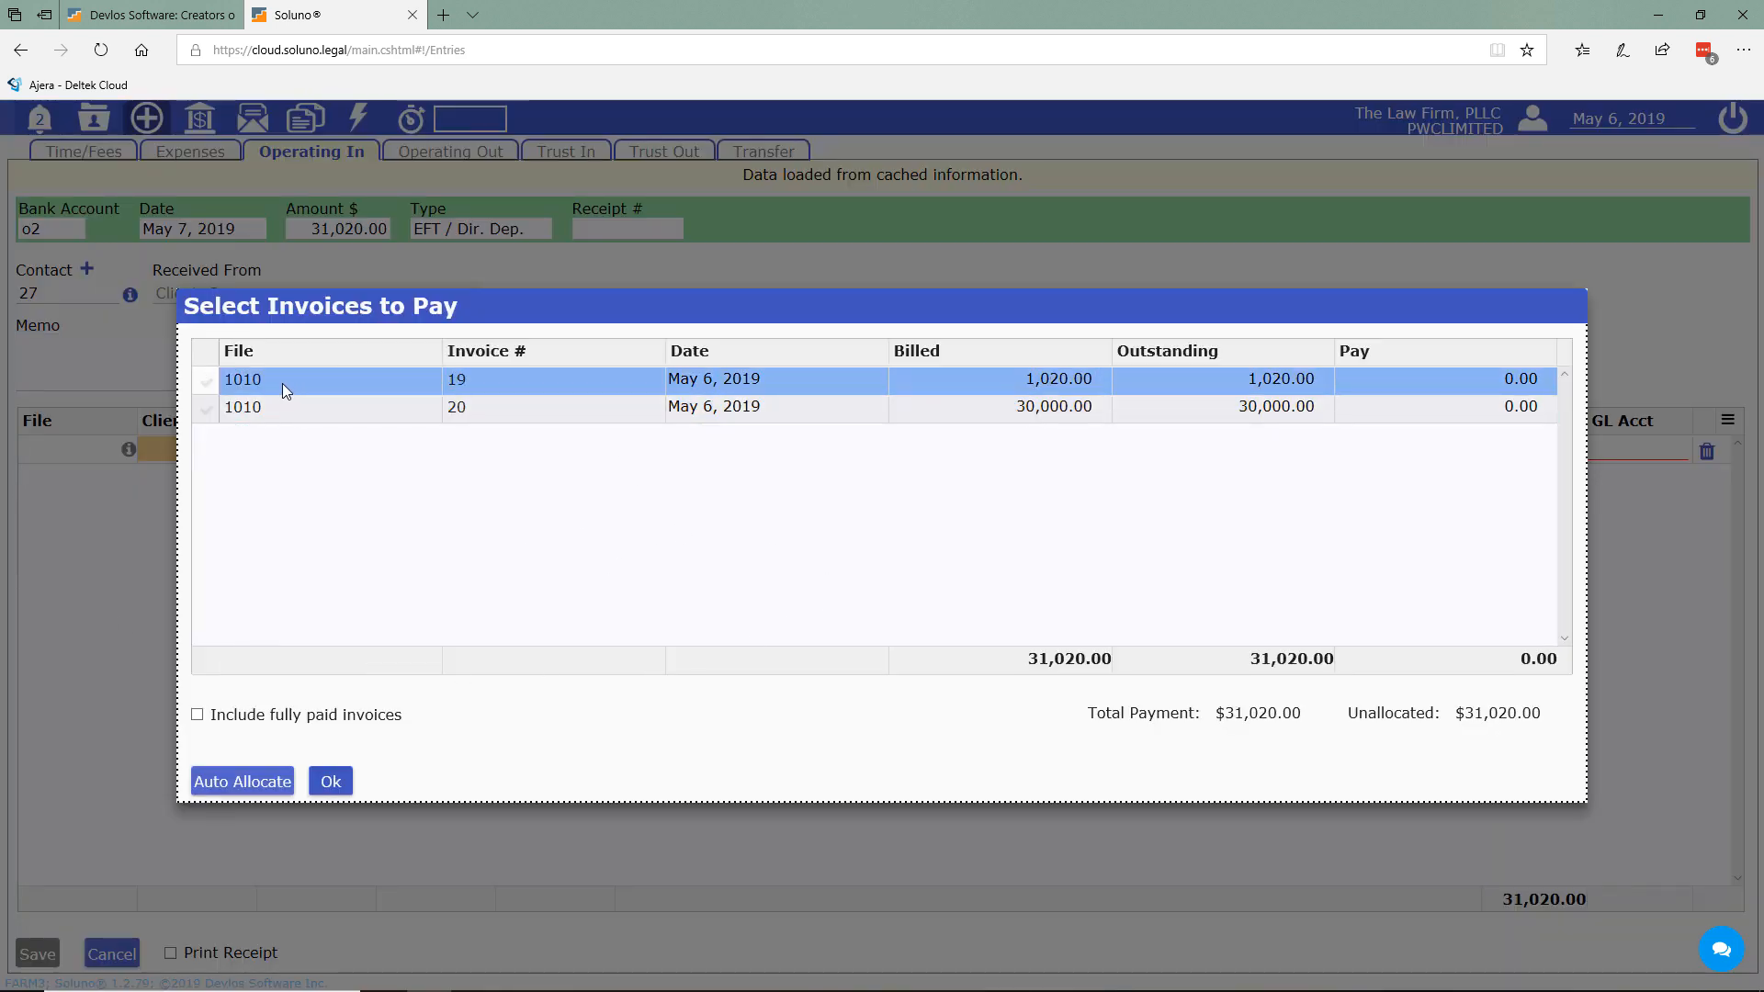
# - Allocate the receipt to invoices 19 and 20 for file 1010 and save the entry
pyautogui.click(206, 381)
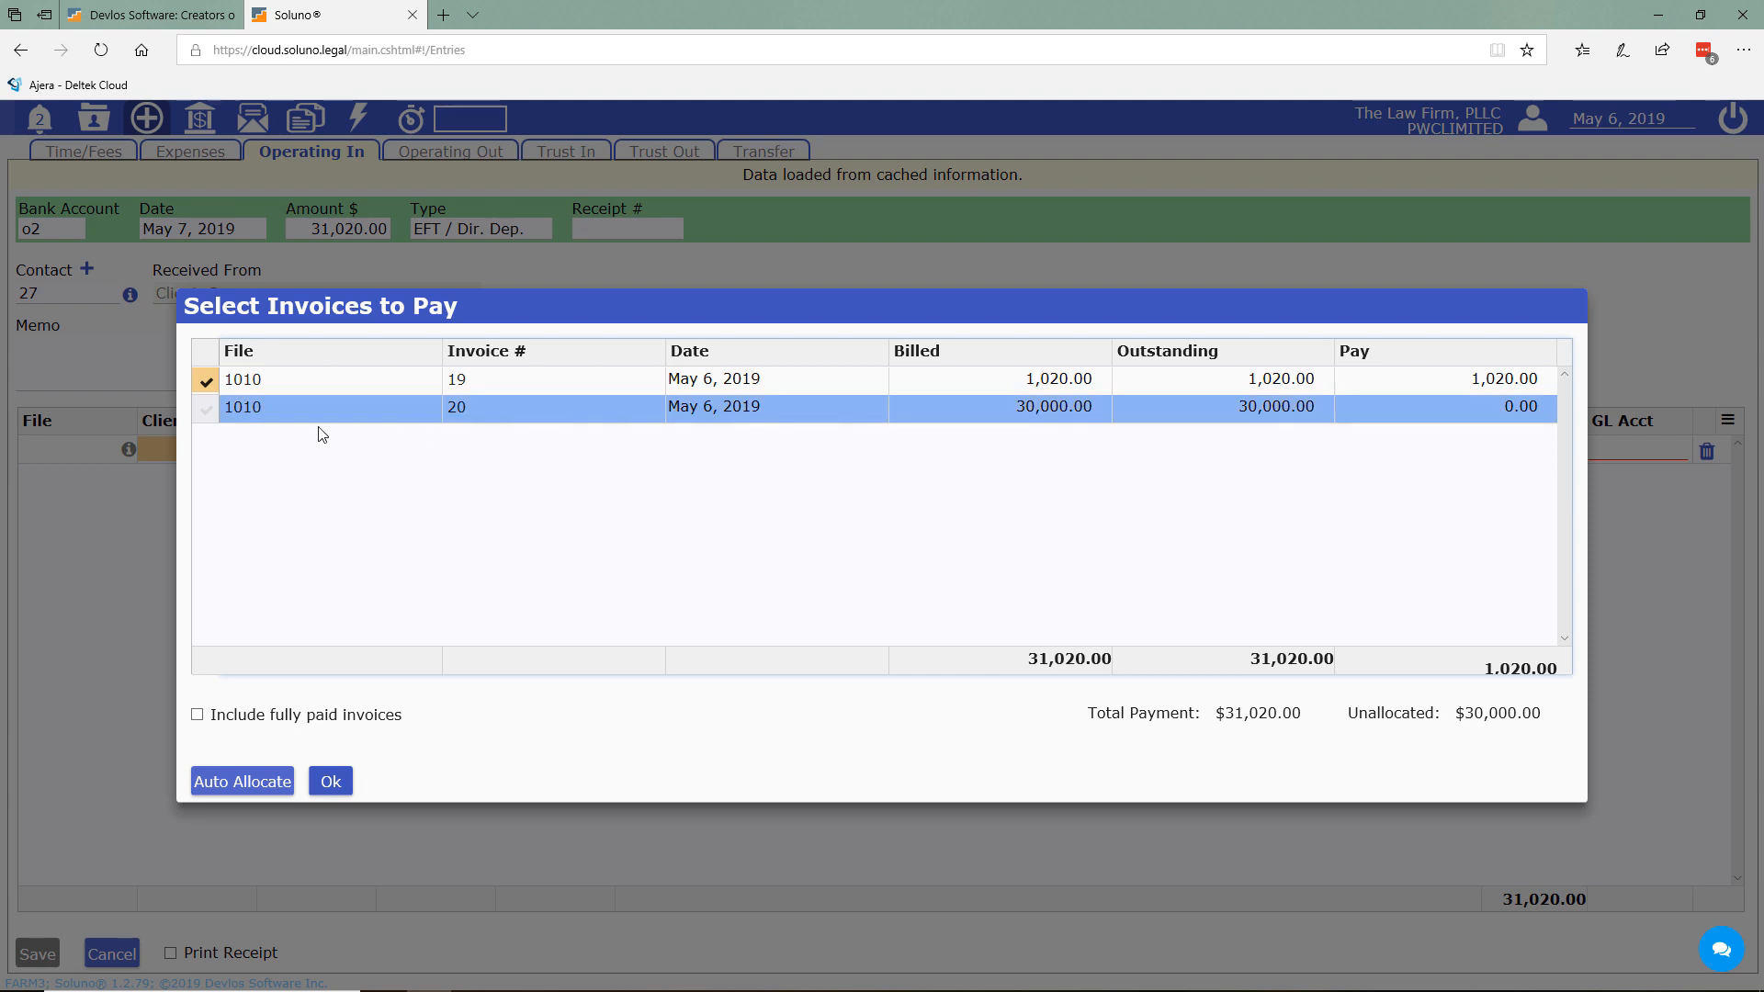
pyautogui.click(206, 409)
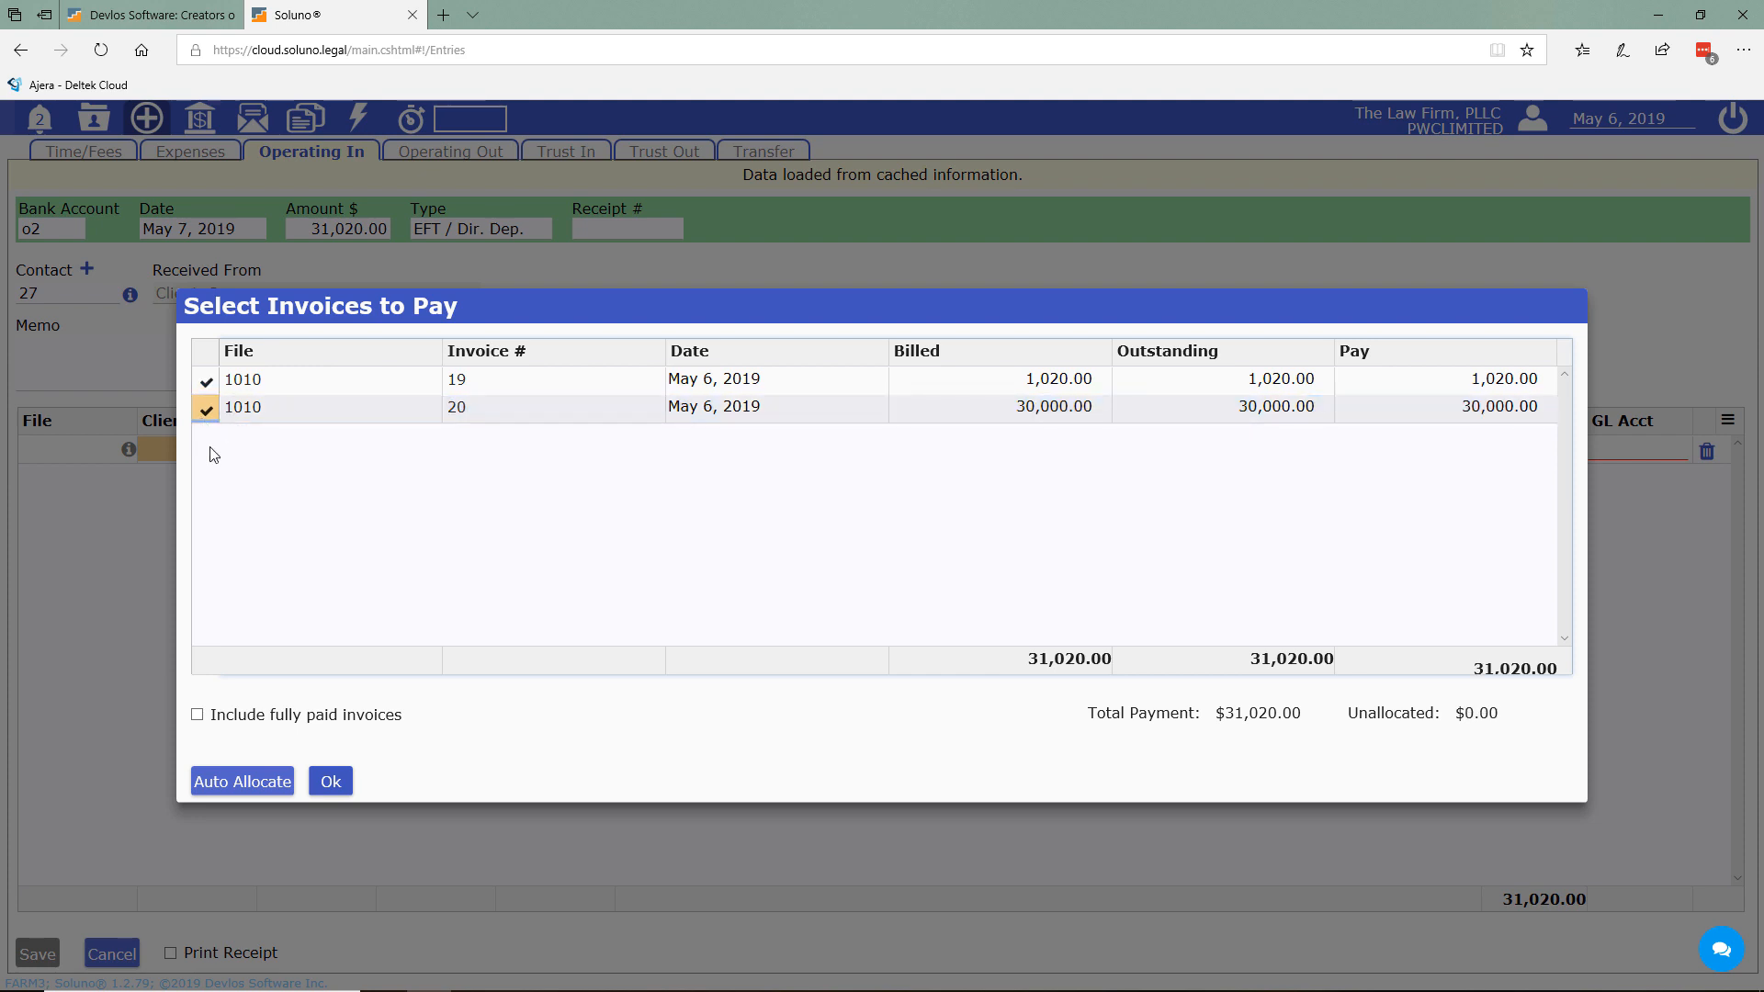
pyautogui.click(334, 782)
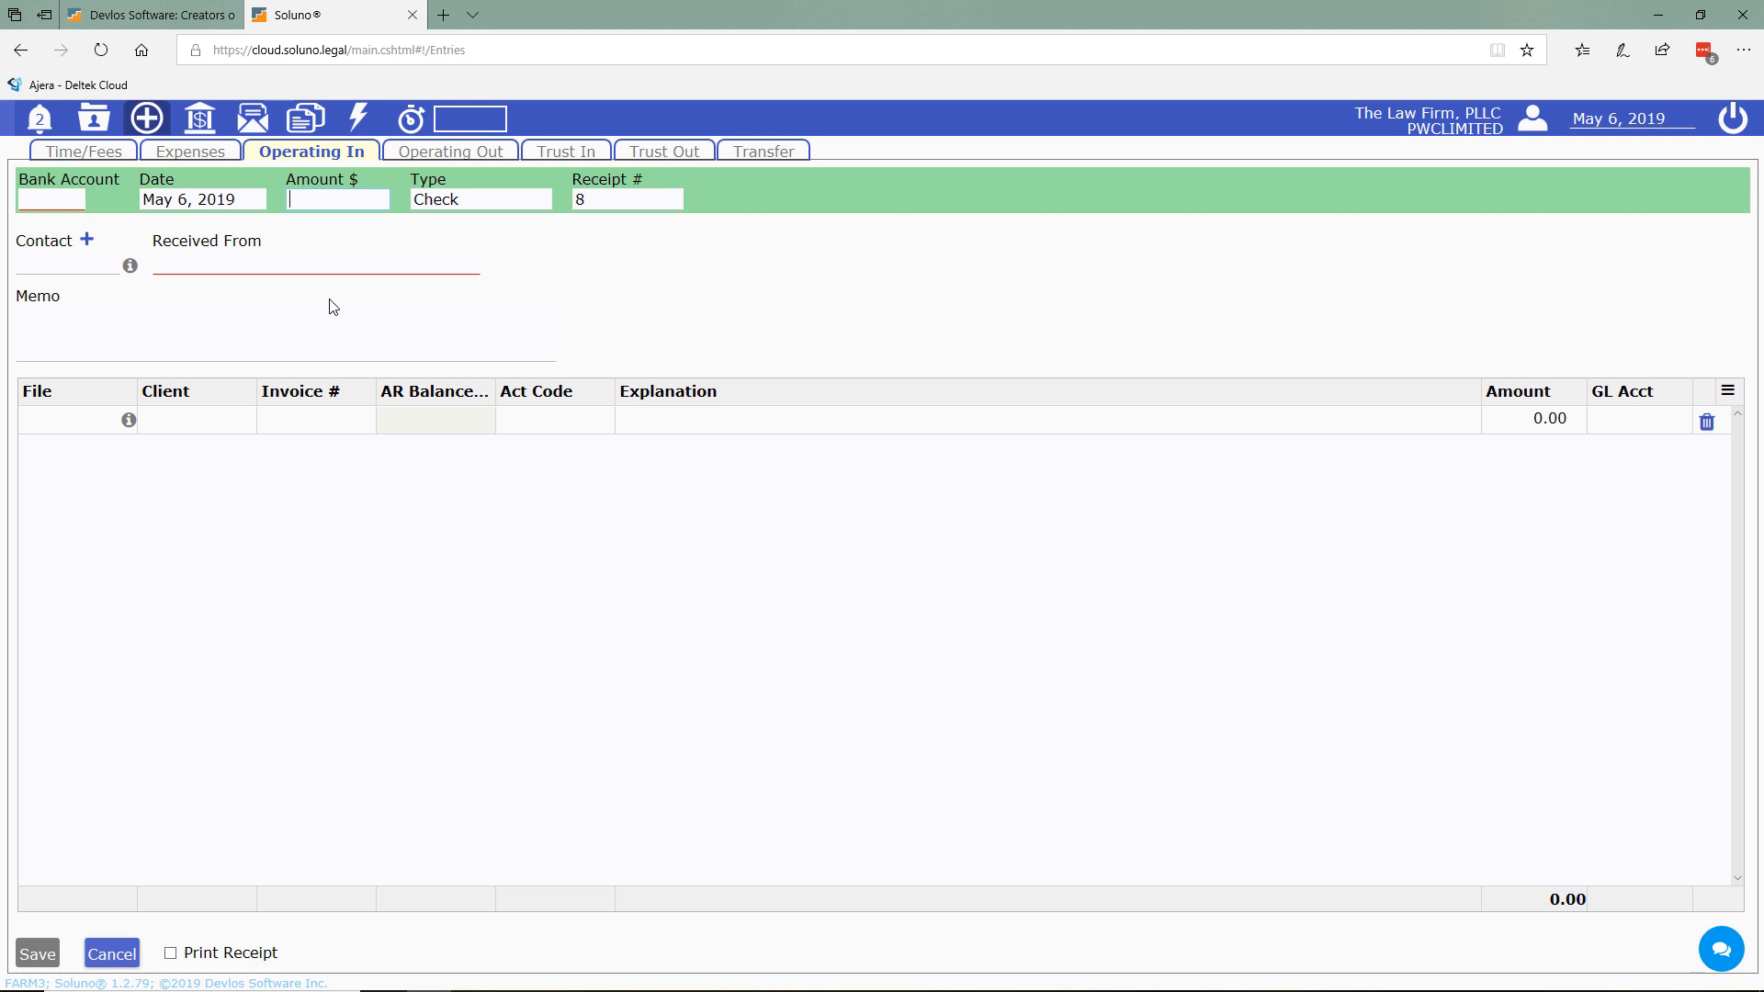
# - Open the ledger of the Client S Matter file, 1010, and review its transactions and closing balances
pyautogui.click(93, 118)
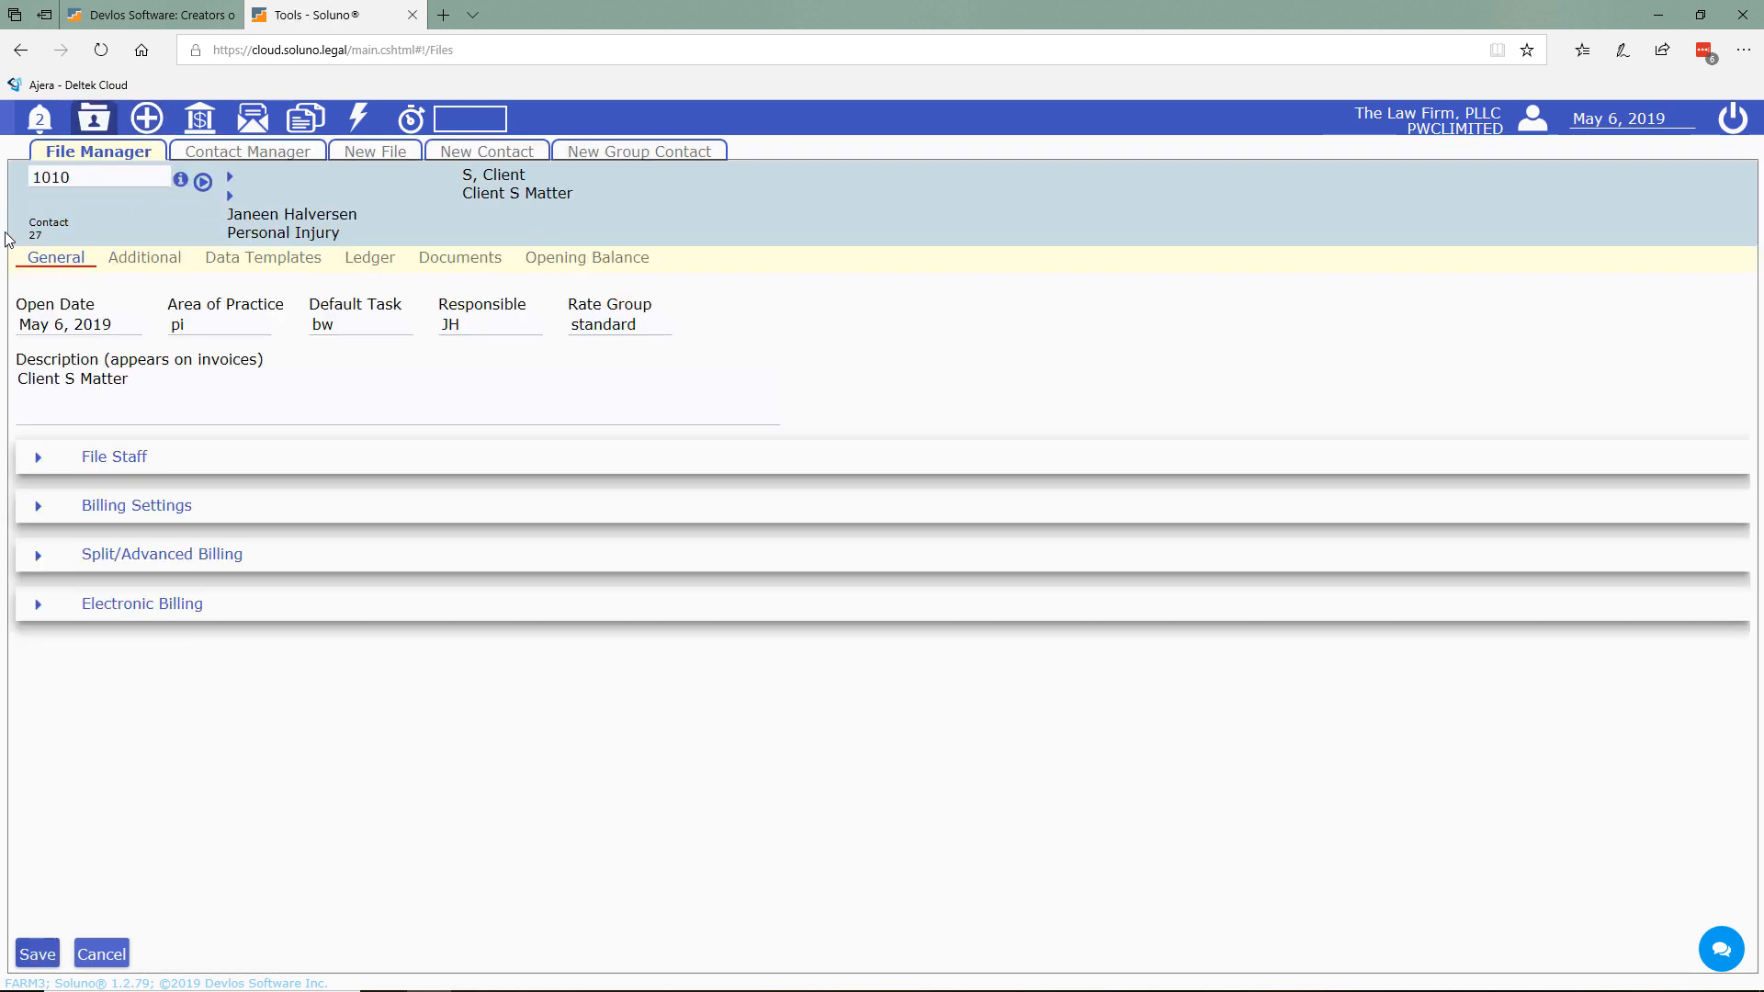
pyautogui.click(370, 258)
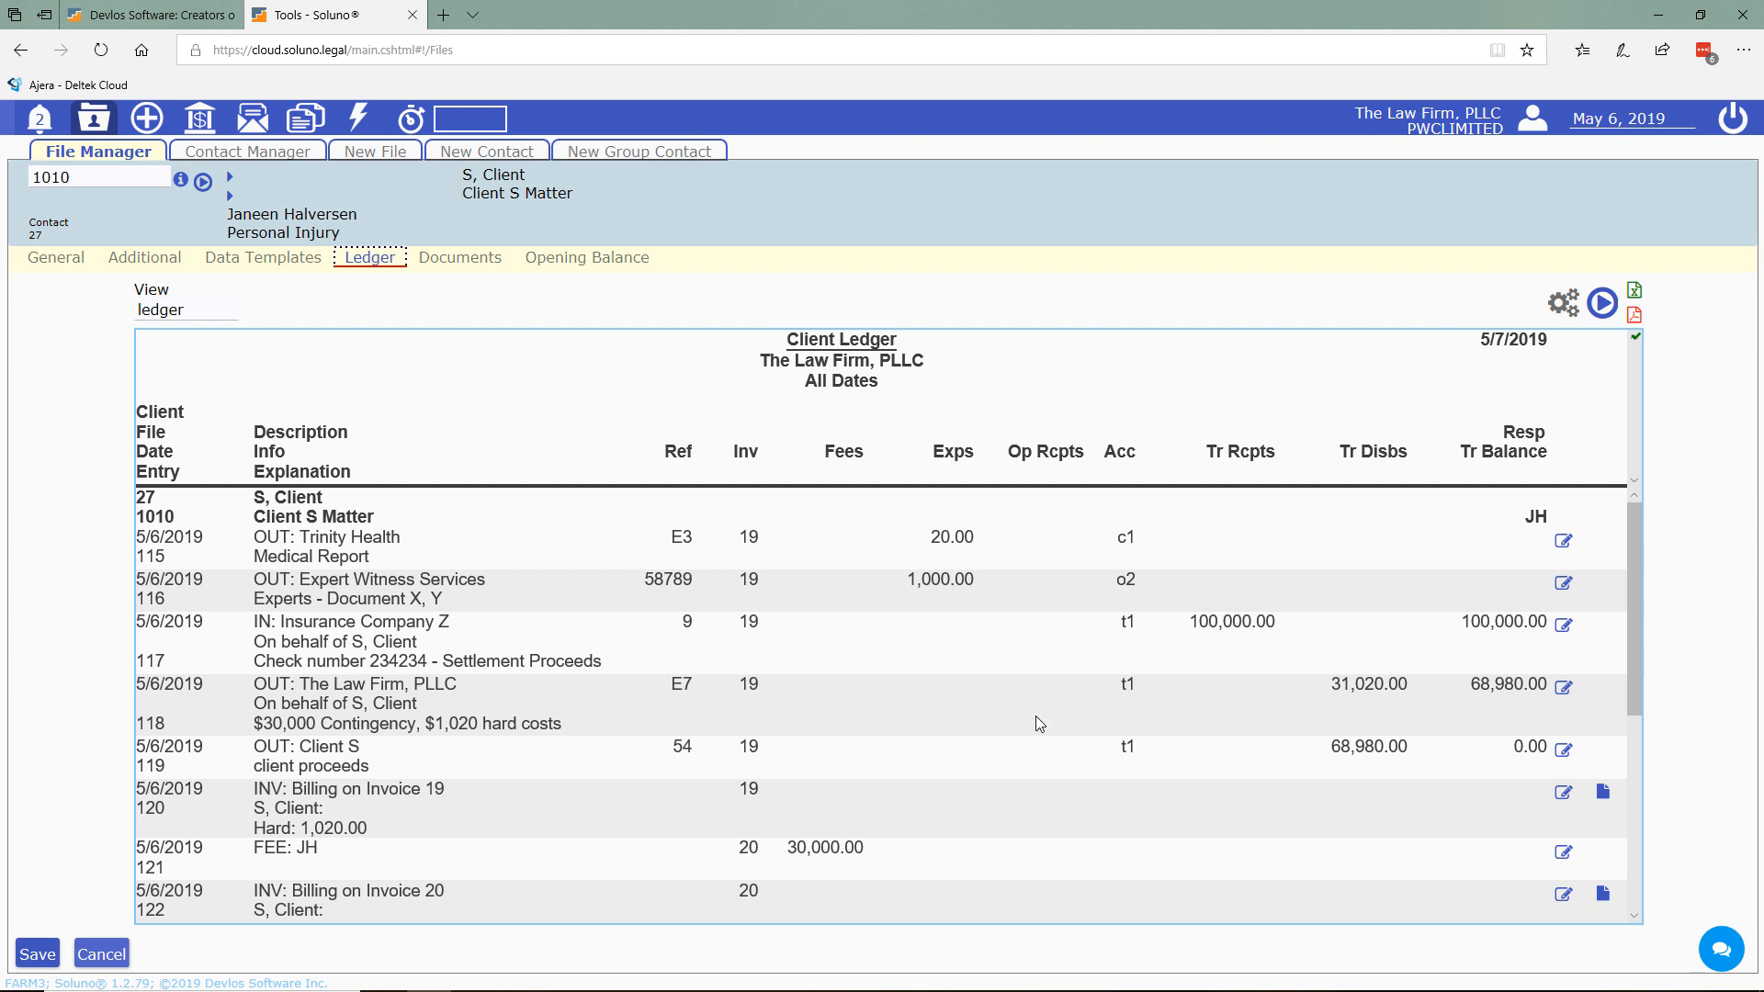
pyautogui.scroll(-1, 1410, 790)
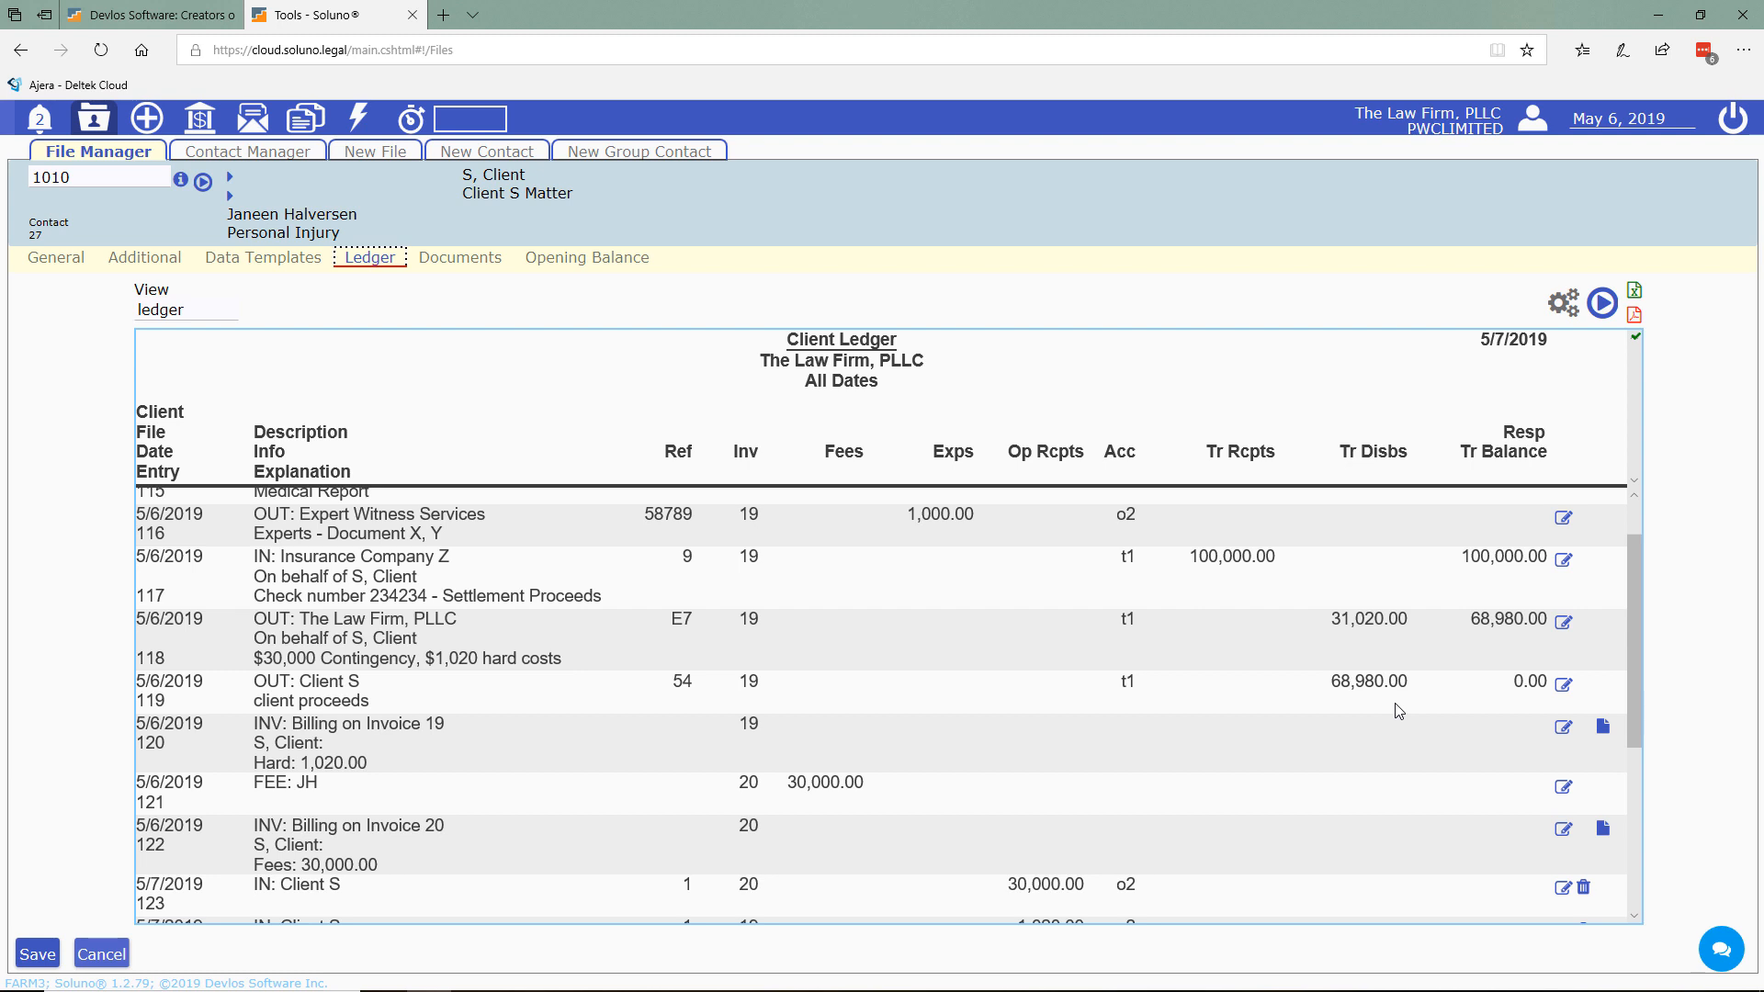
pyautogui.scroll(-3, 1386, 732)
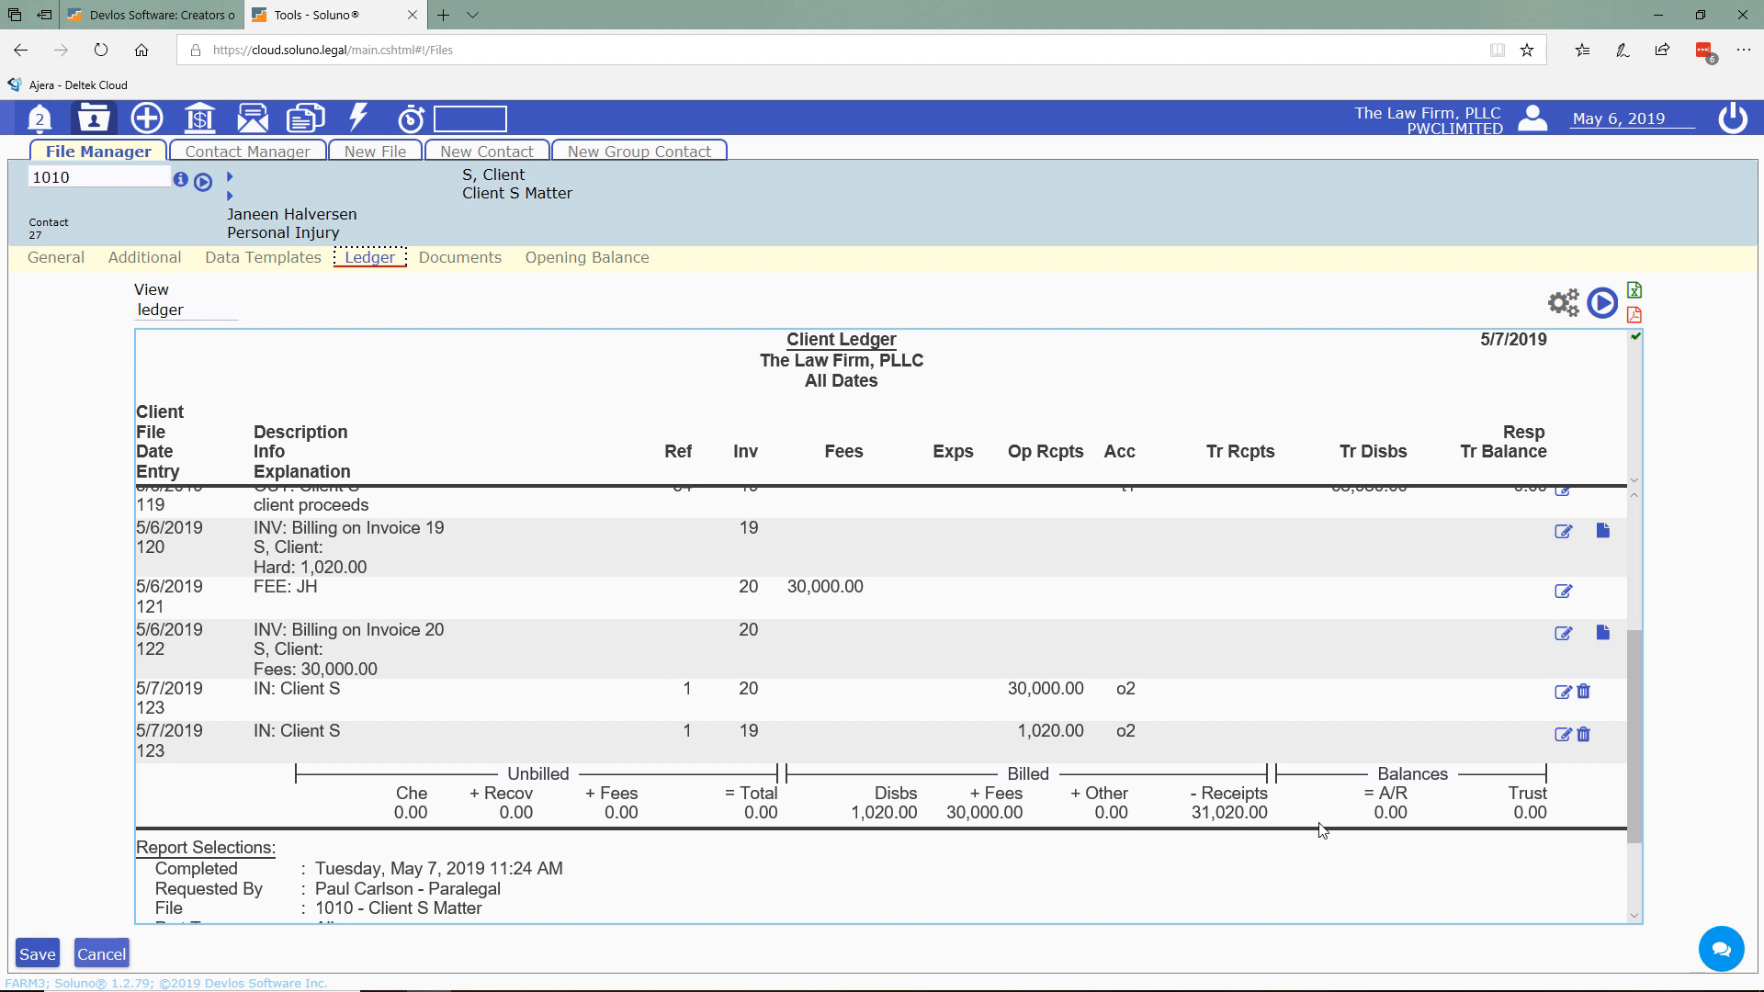
# - Switch to the Contingency Firm Task Summary workbook in Excel and review the advance costs, settlement, firm proceeds and client proceeds
pyautogui.click(564, 991)
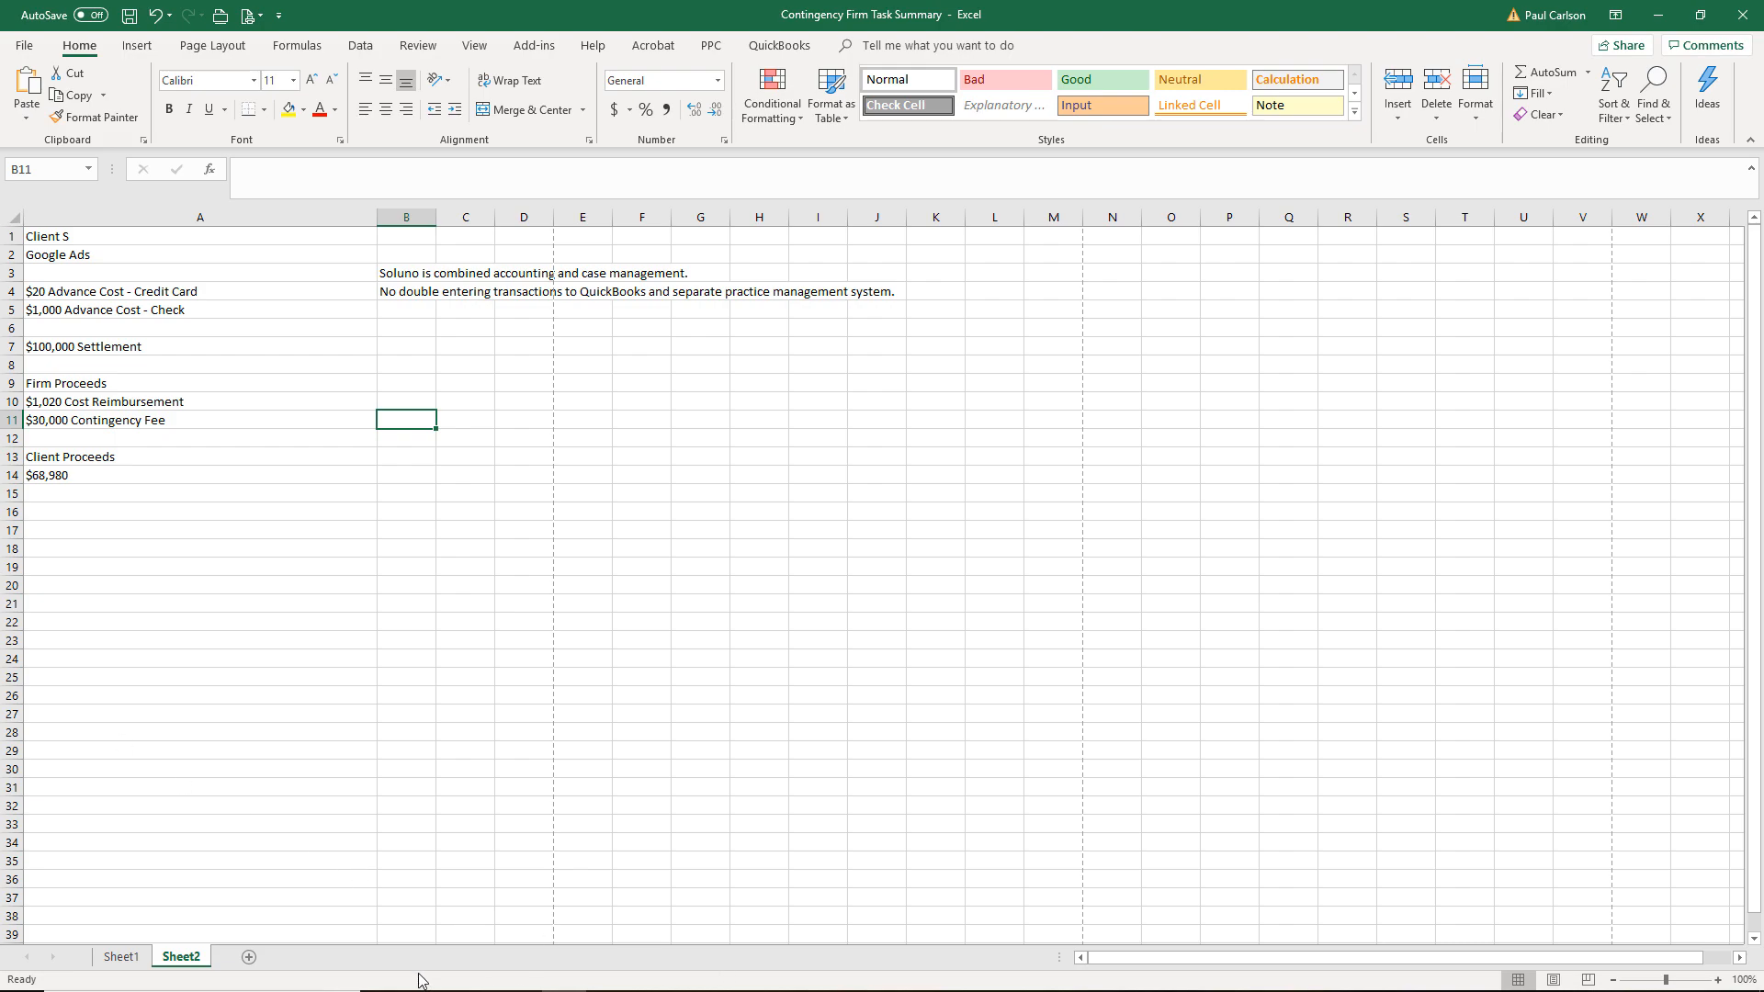
pyautogui.click(549, 990)
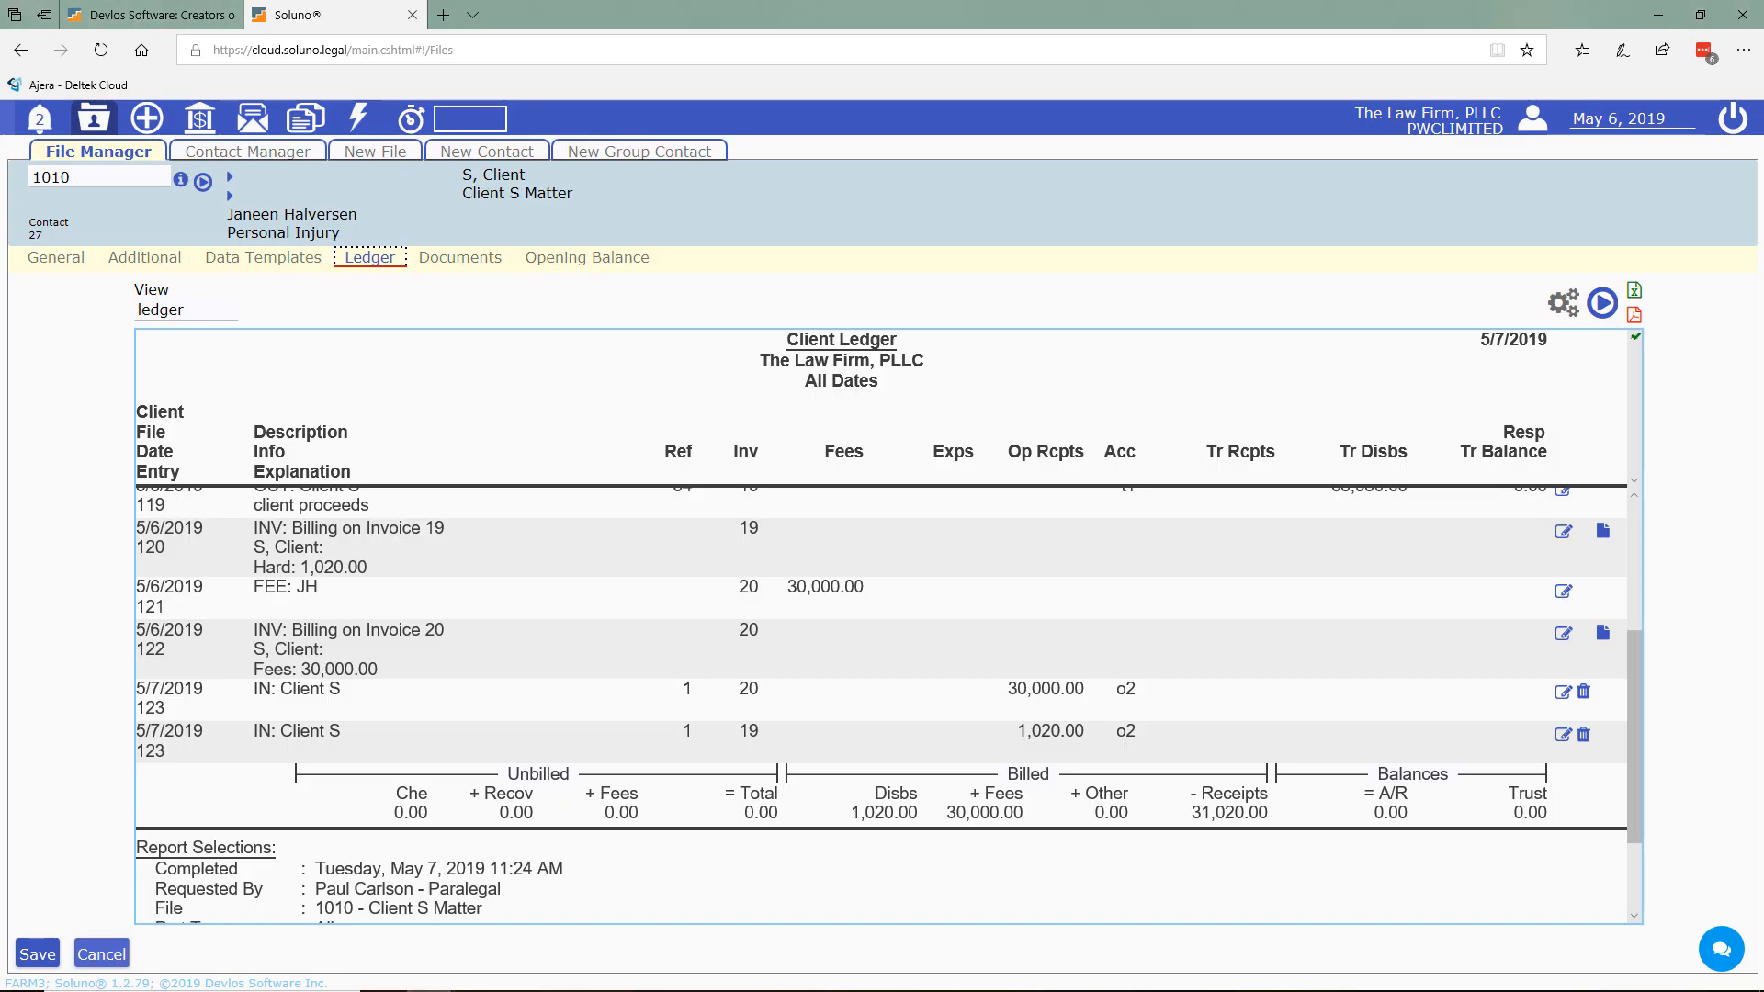
pyautogui.click(562, 990)
pyautogui.click(214, 295)
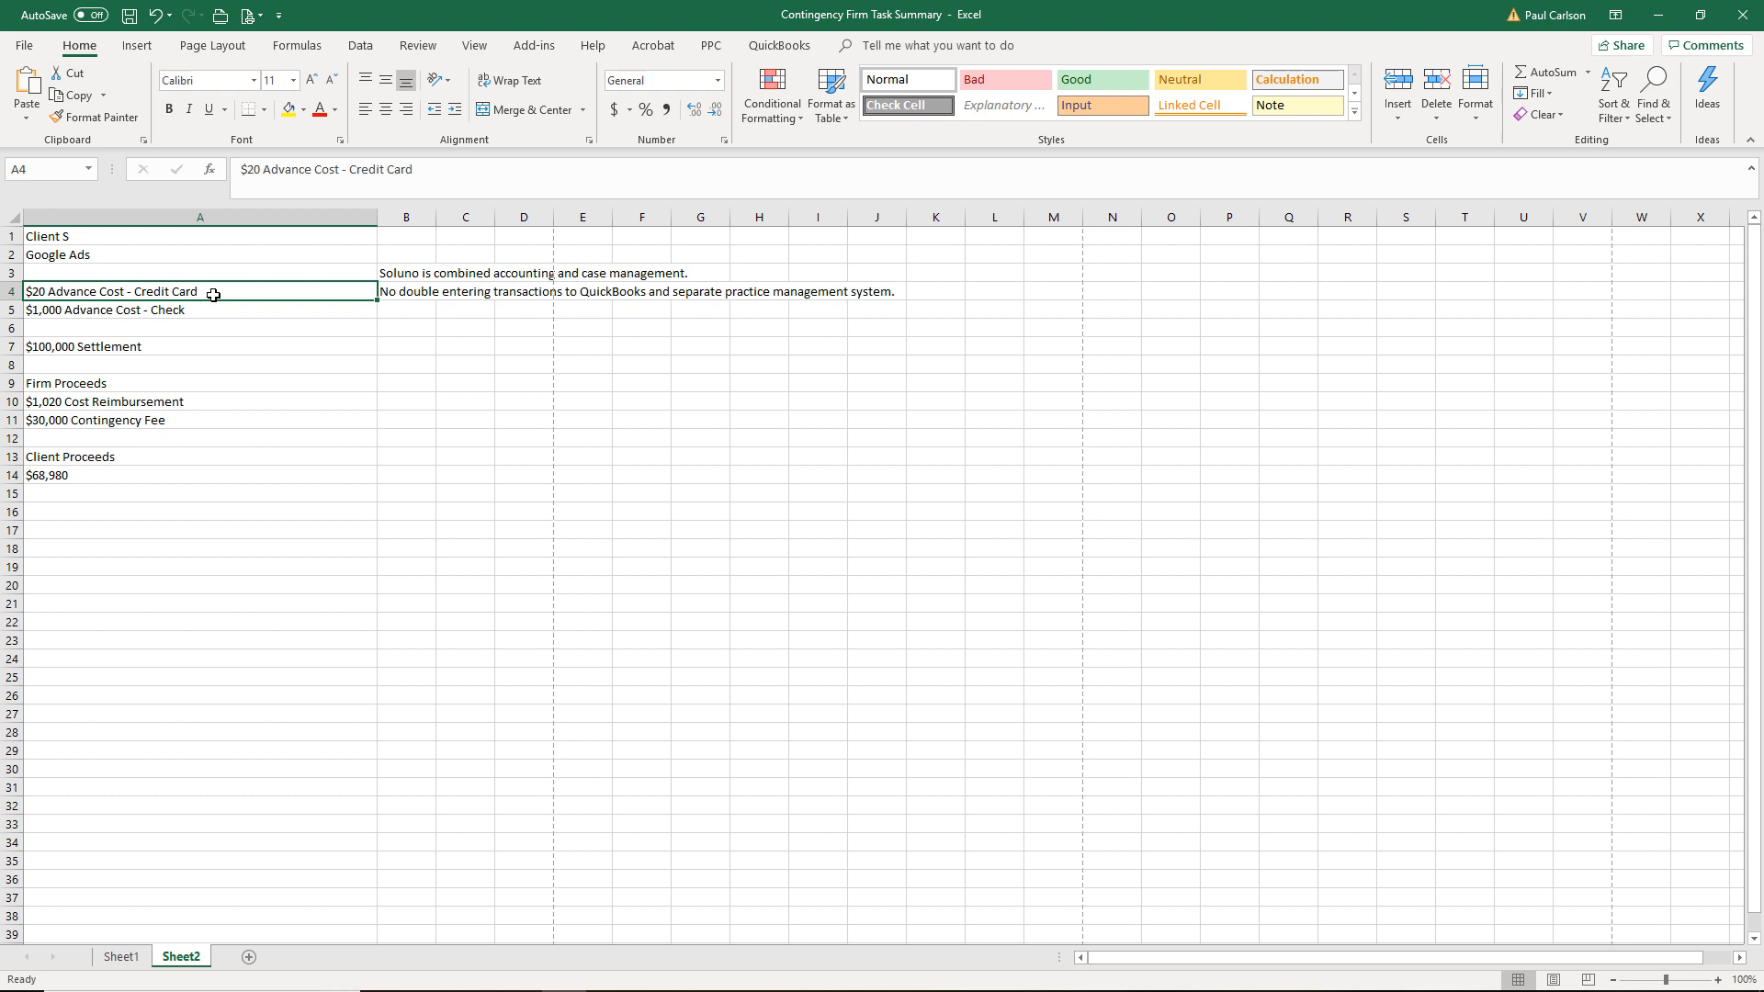
pyautogui.click(206, 309)
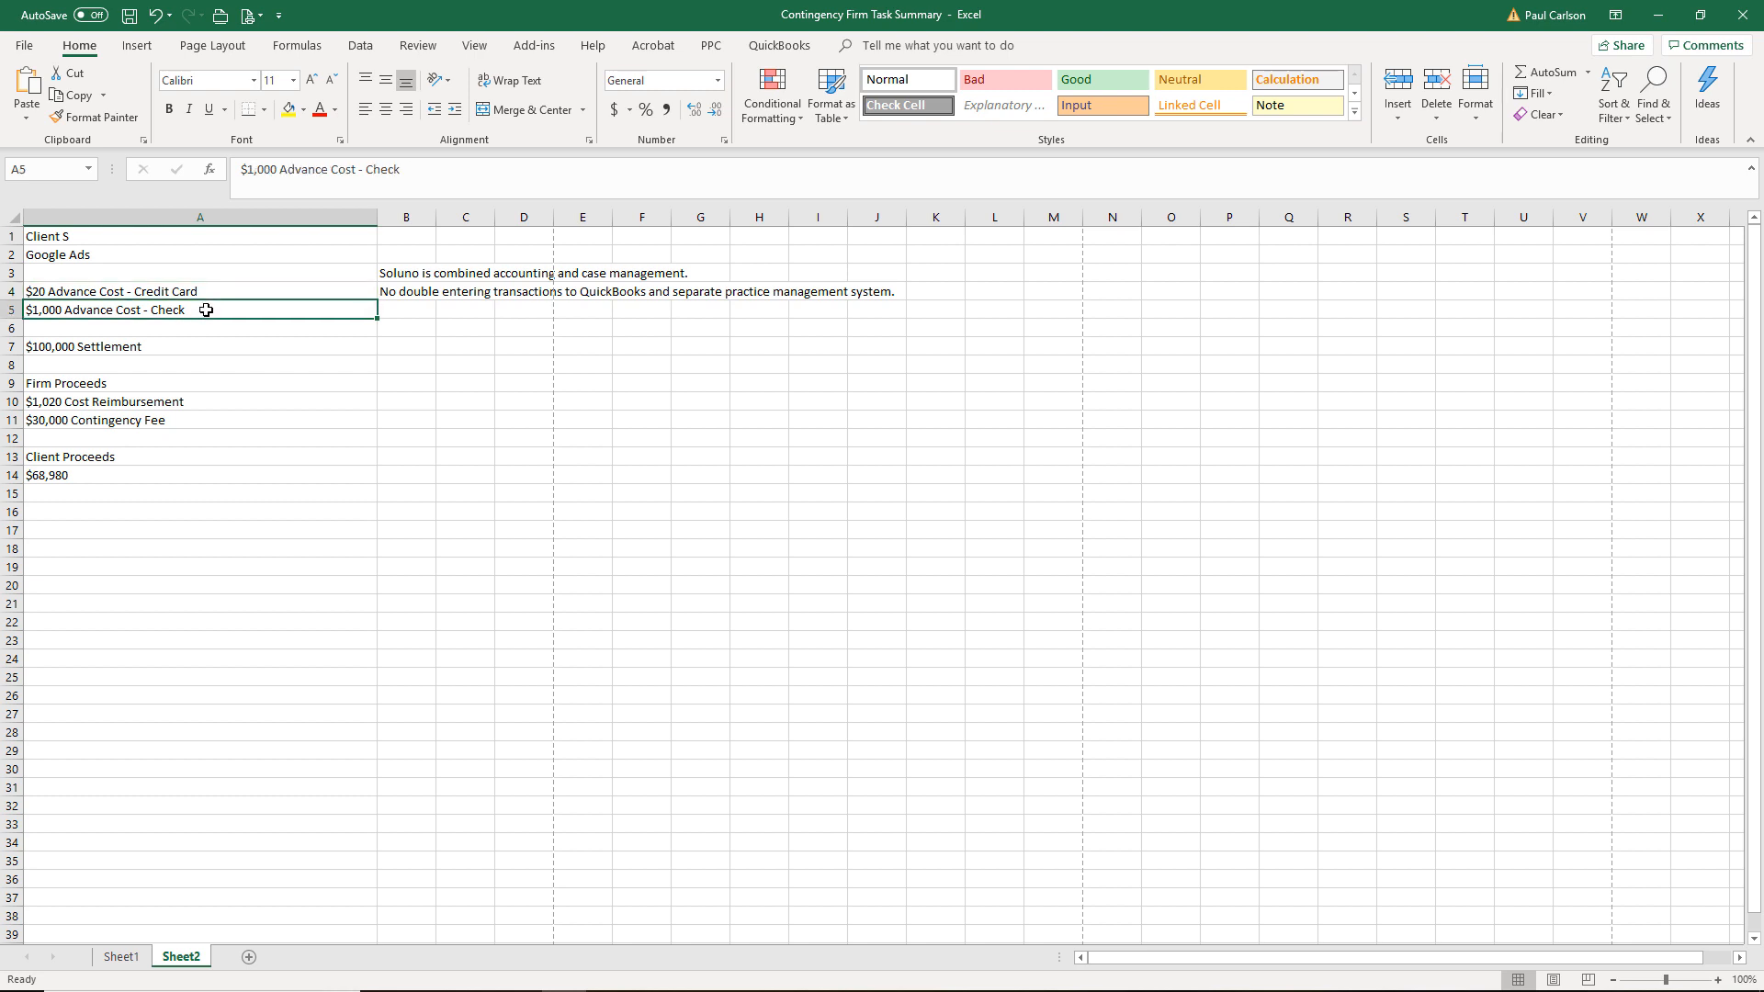
pyautogui.click(197, 348)
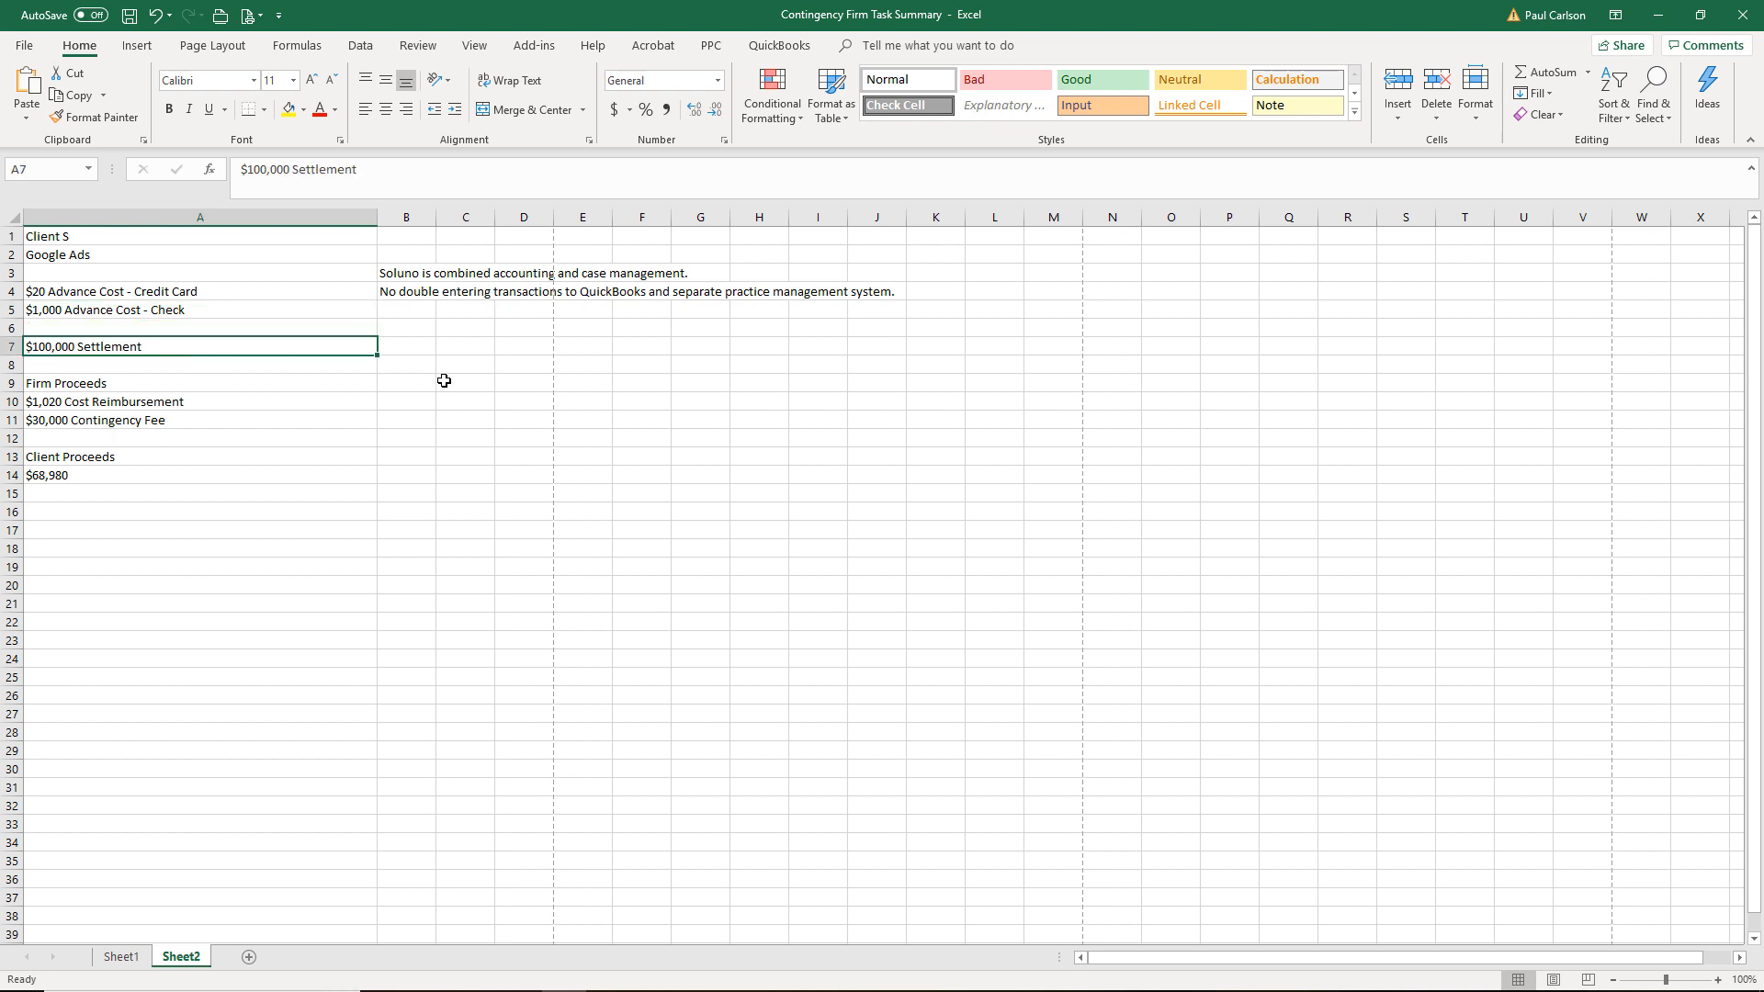
pyautogui.click(269, 405)
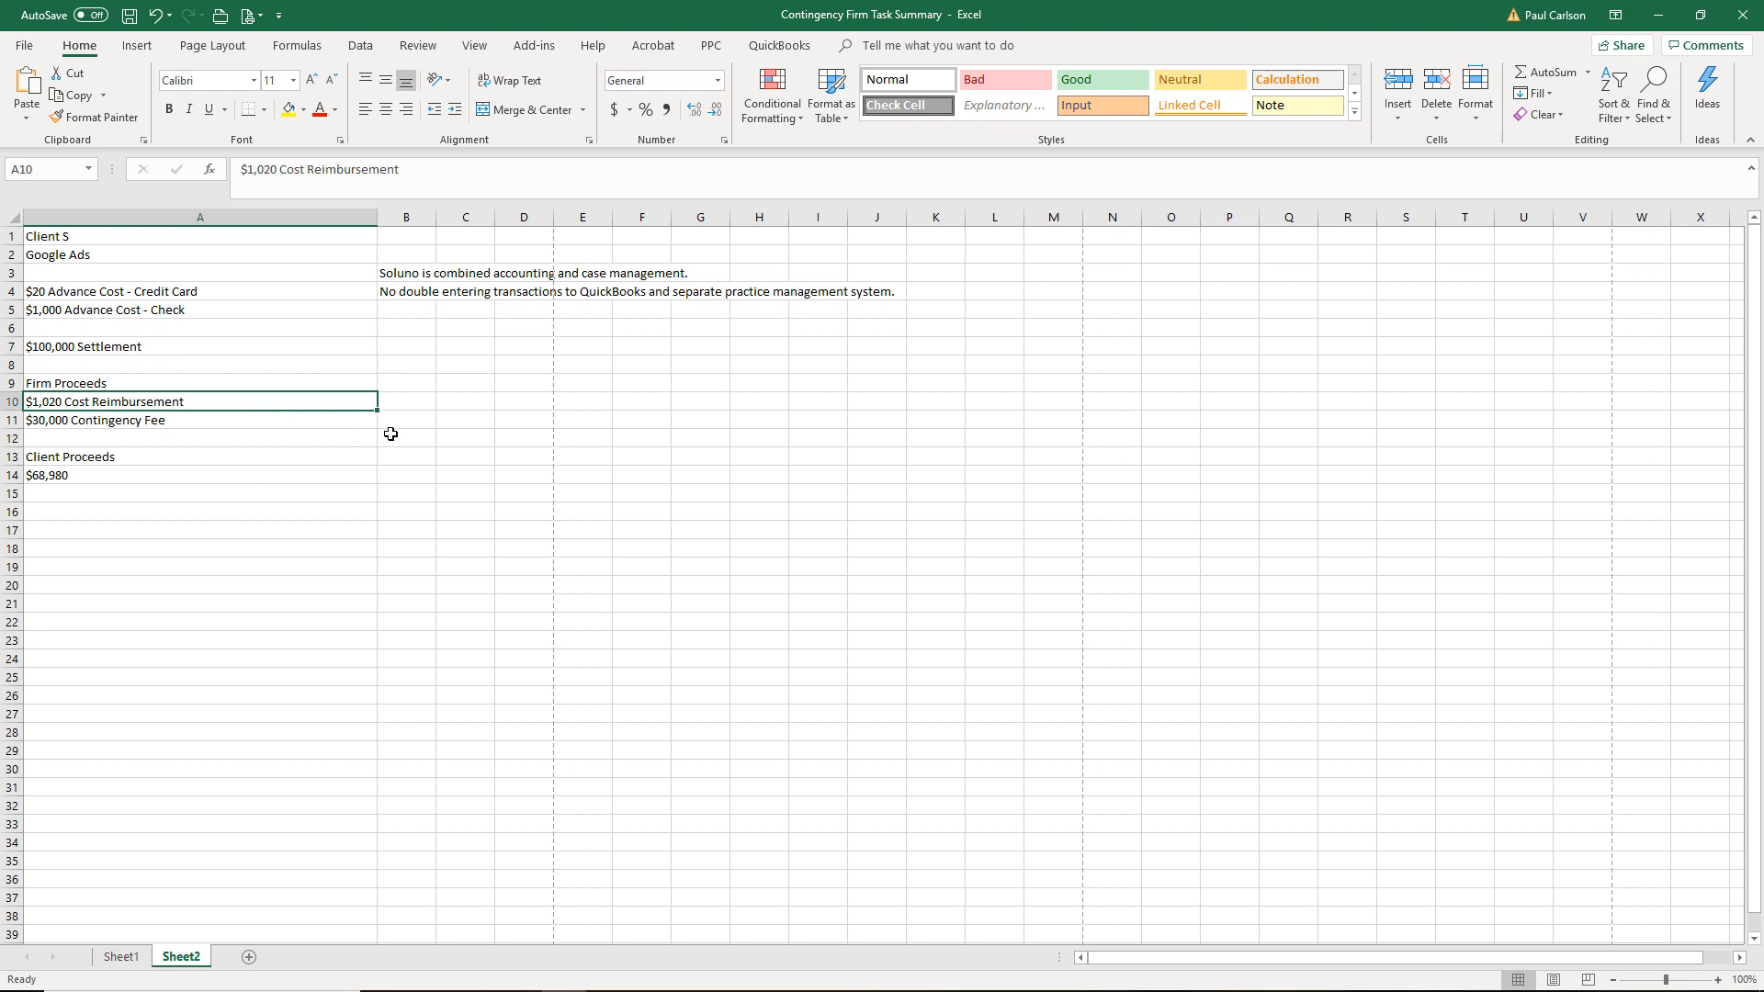
pyautogui.click(246, 471)
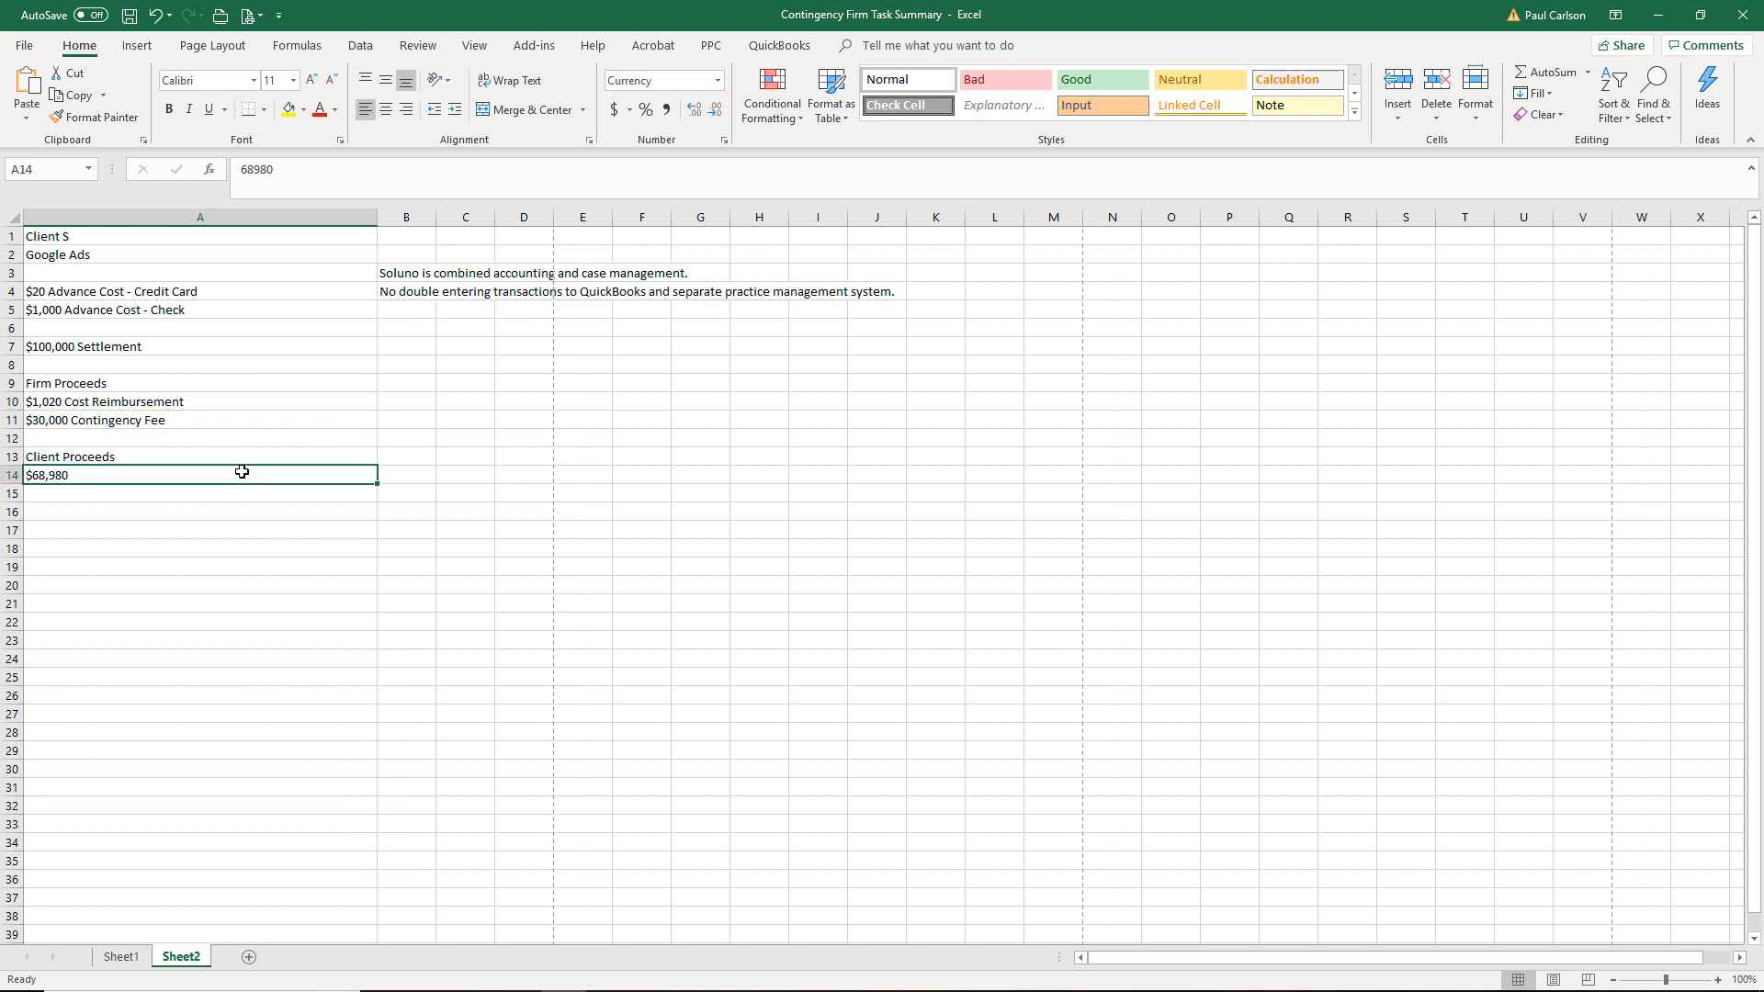